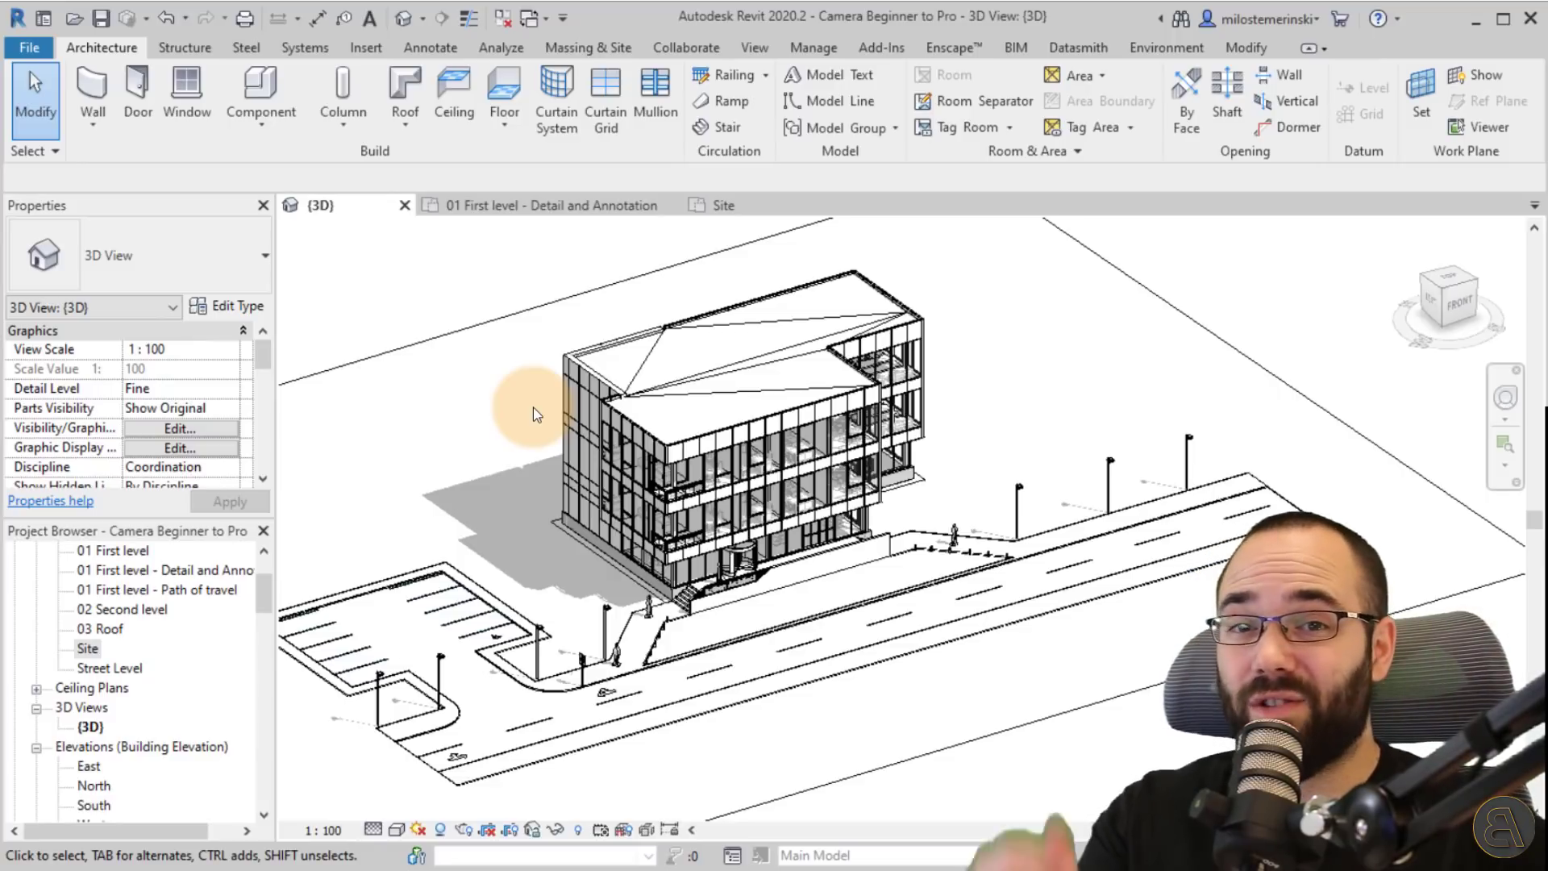
# - Look through the course page, from the introduction video down to the Course Curriculum
pyautogui.scroll(-5, 1423, 438)
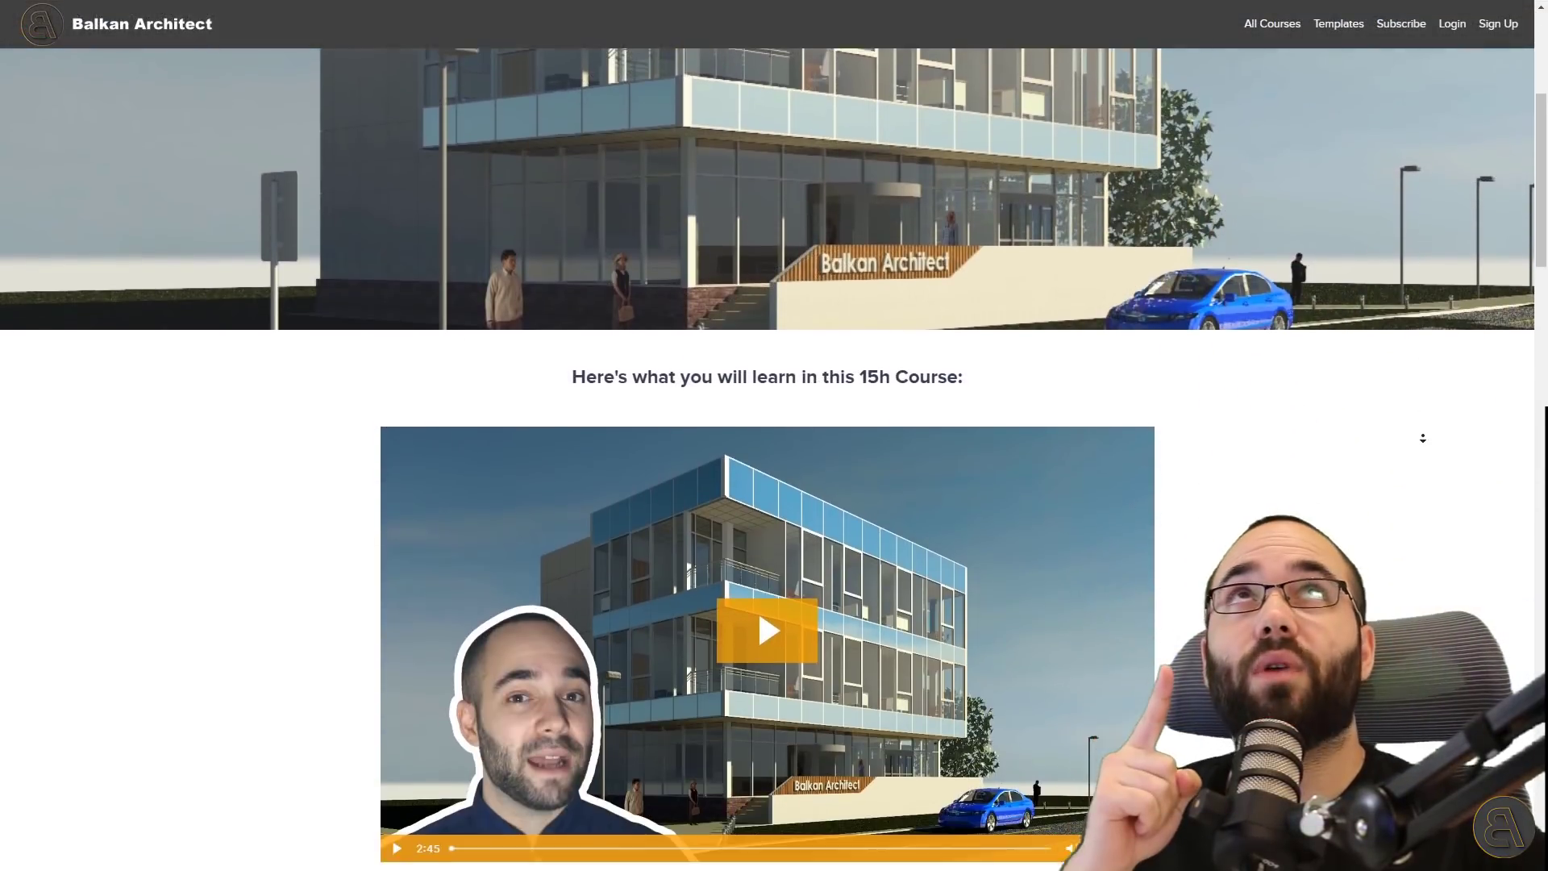
pyautogui.scroll(-6, 1423, 438)
pyautogui.scroll(-6, 1424, 438)
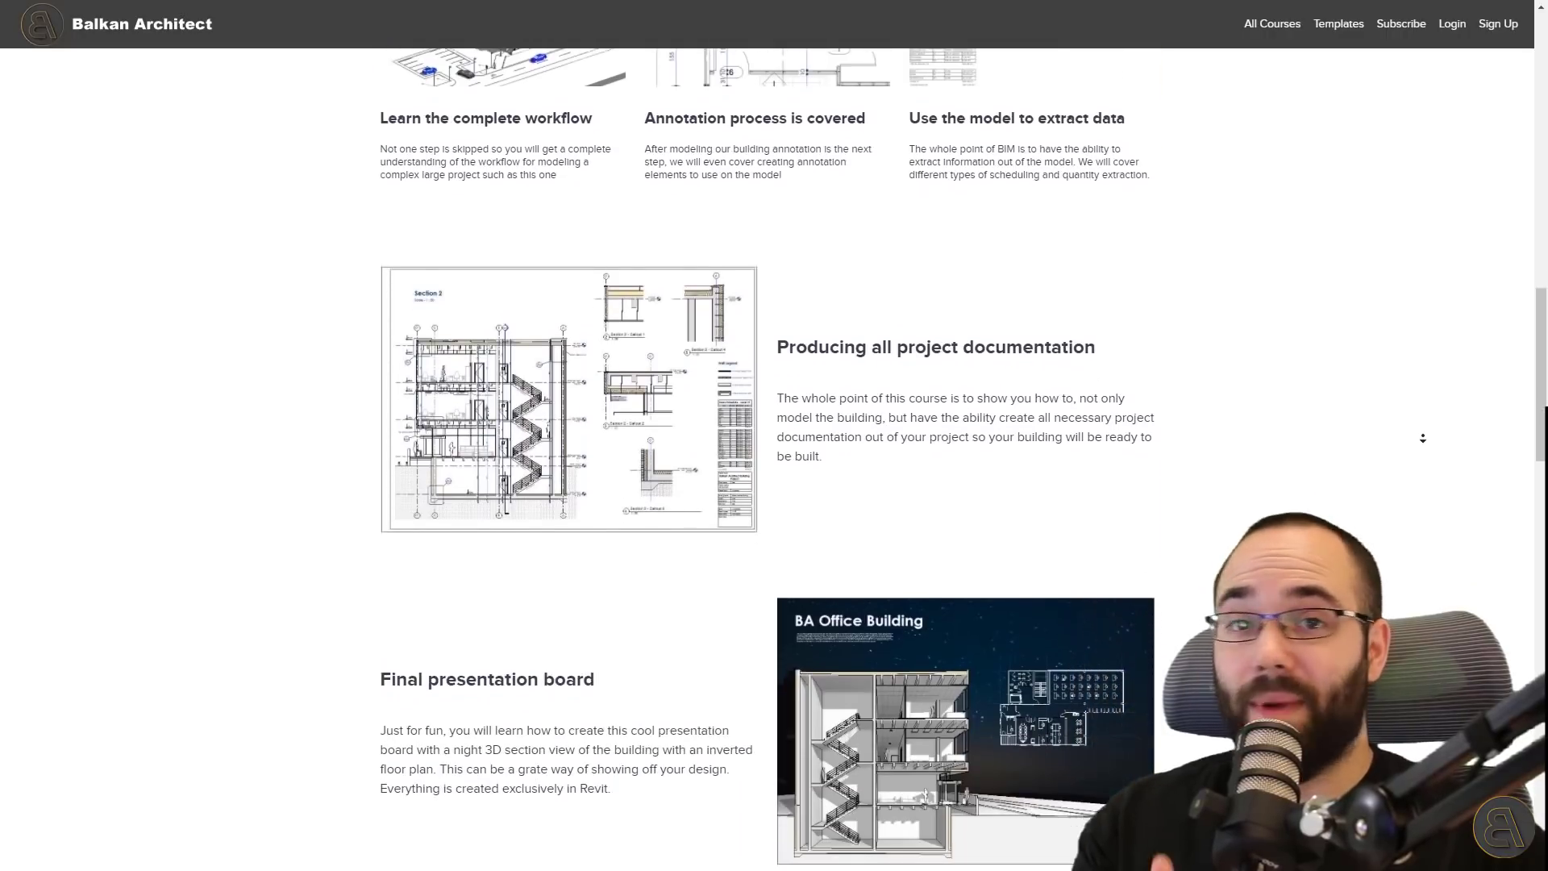
pyautogui.scroll(-6, 1423, 437)
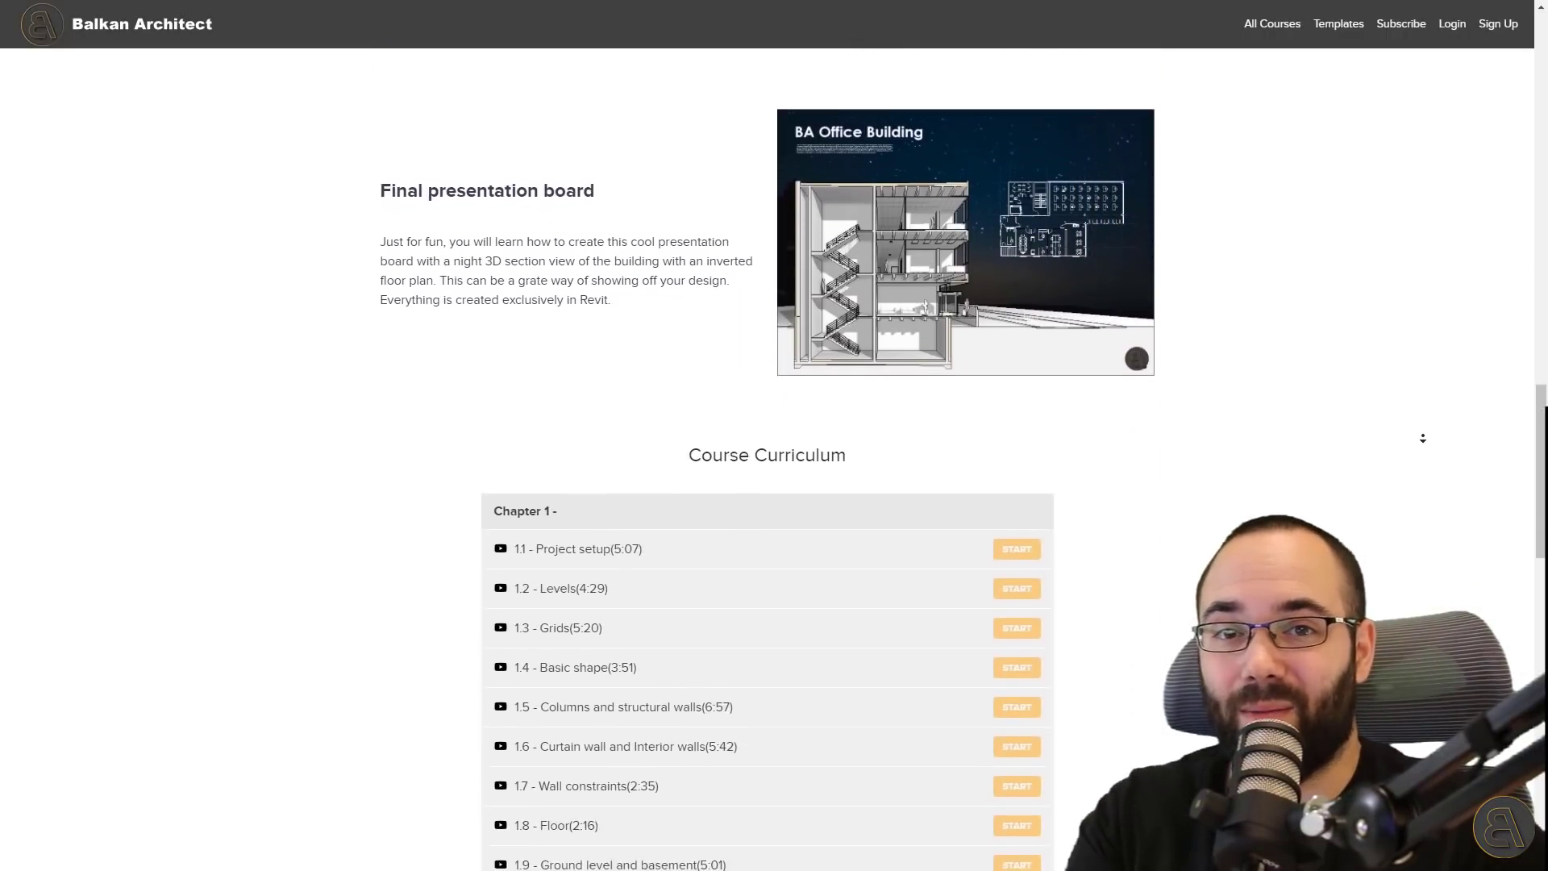
pyautogui.scroll(-6, 1423, 437)
pyautogui.scroll(-2, 1424, 438)
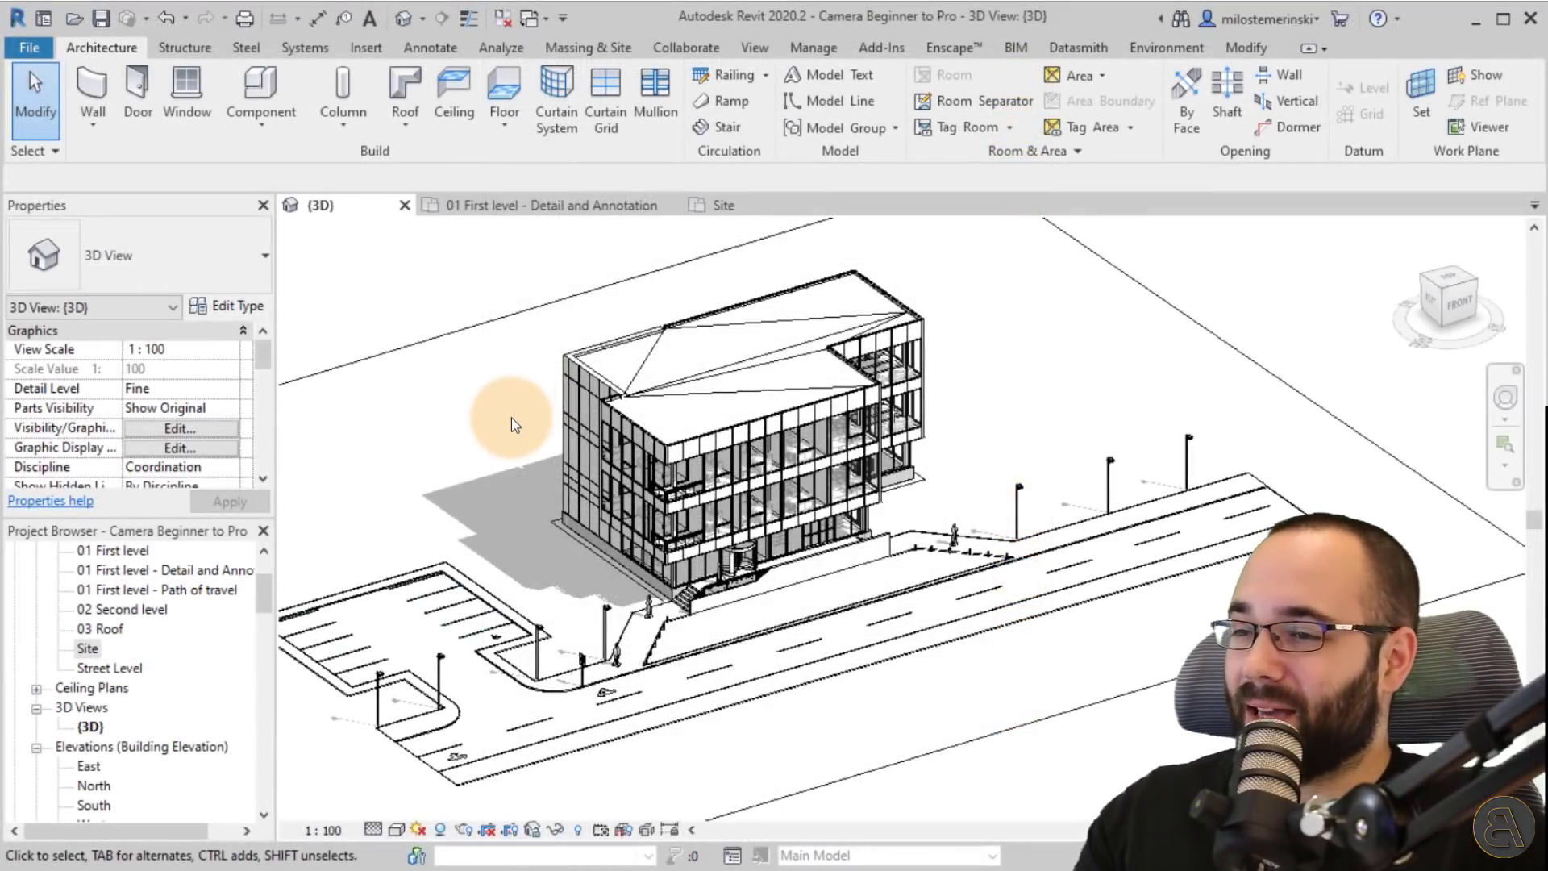
# - Open the Site floor plan of the office building project
pyautogui.keyDown('shift'); pyautogui.moveTo(511, 418); pyautogui.dragTo(532, 474, button='middle'); pyautogui.keyUp('shift')
pyautogui.moveTo(531, 473); pyautogui.dragTo(515, 460, button='middle')
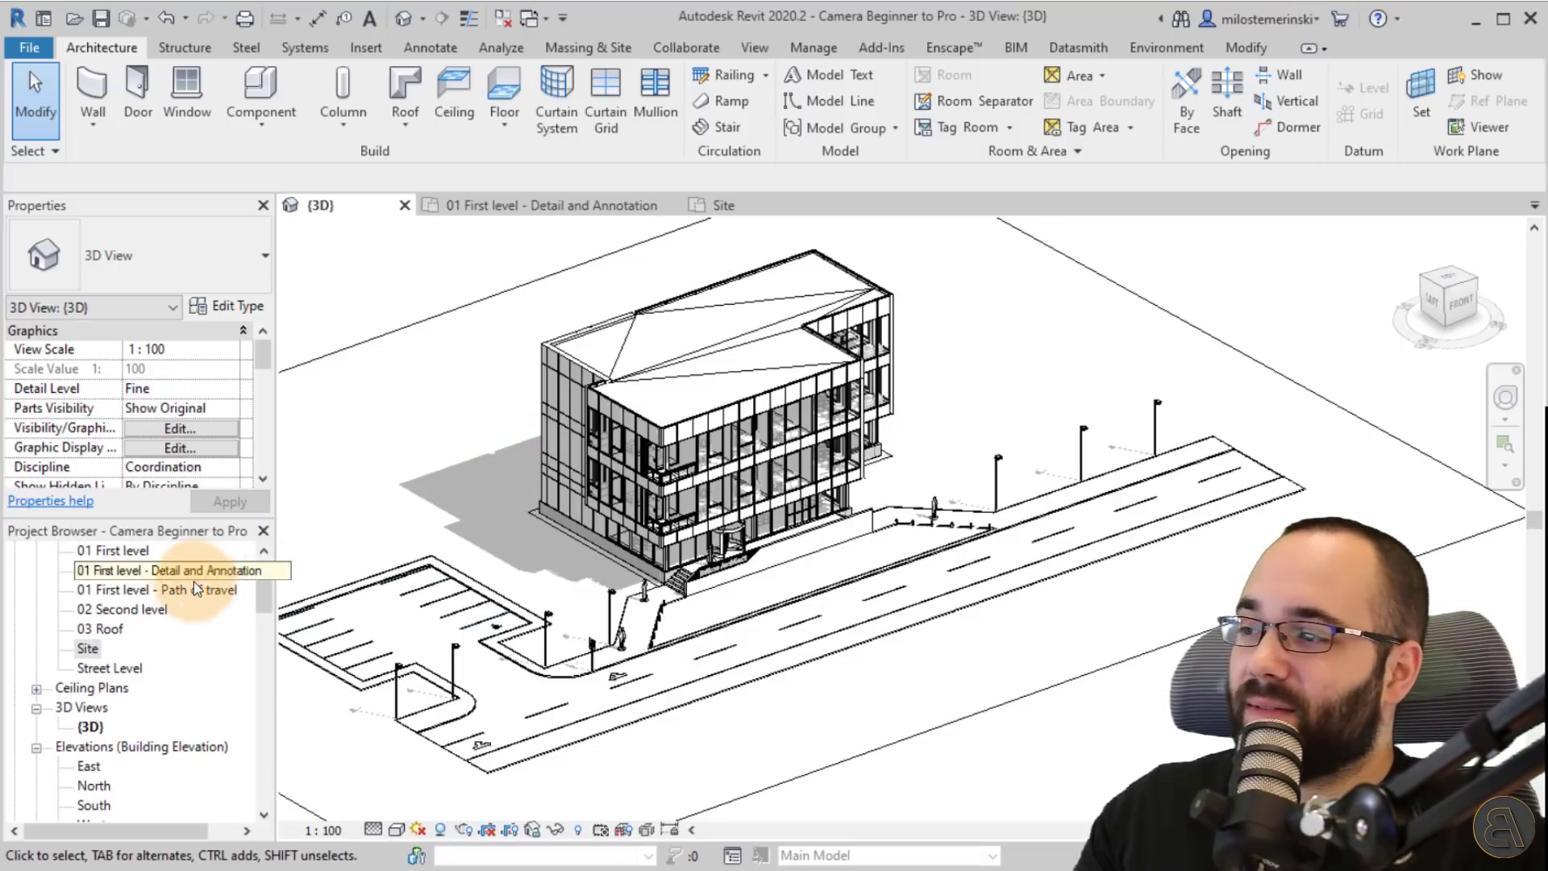
pyautogui.doubleClick(89, 650)
pyautogui.moveTo(570, 615); pyautogui.dragTo(572, 617, button='middle')
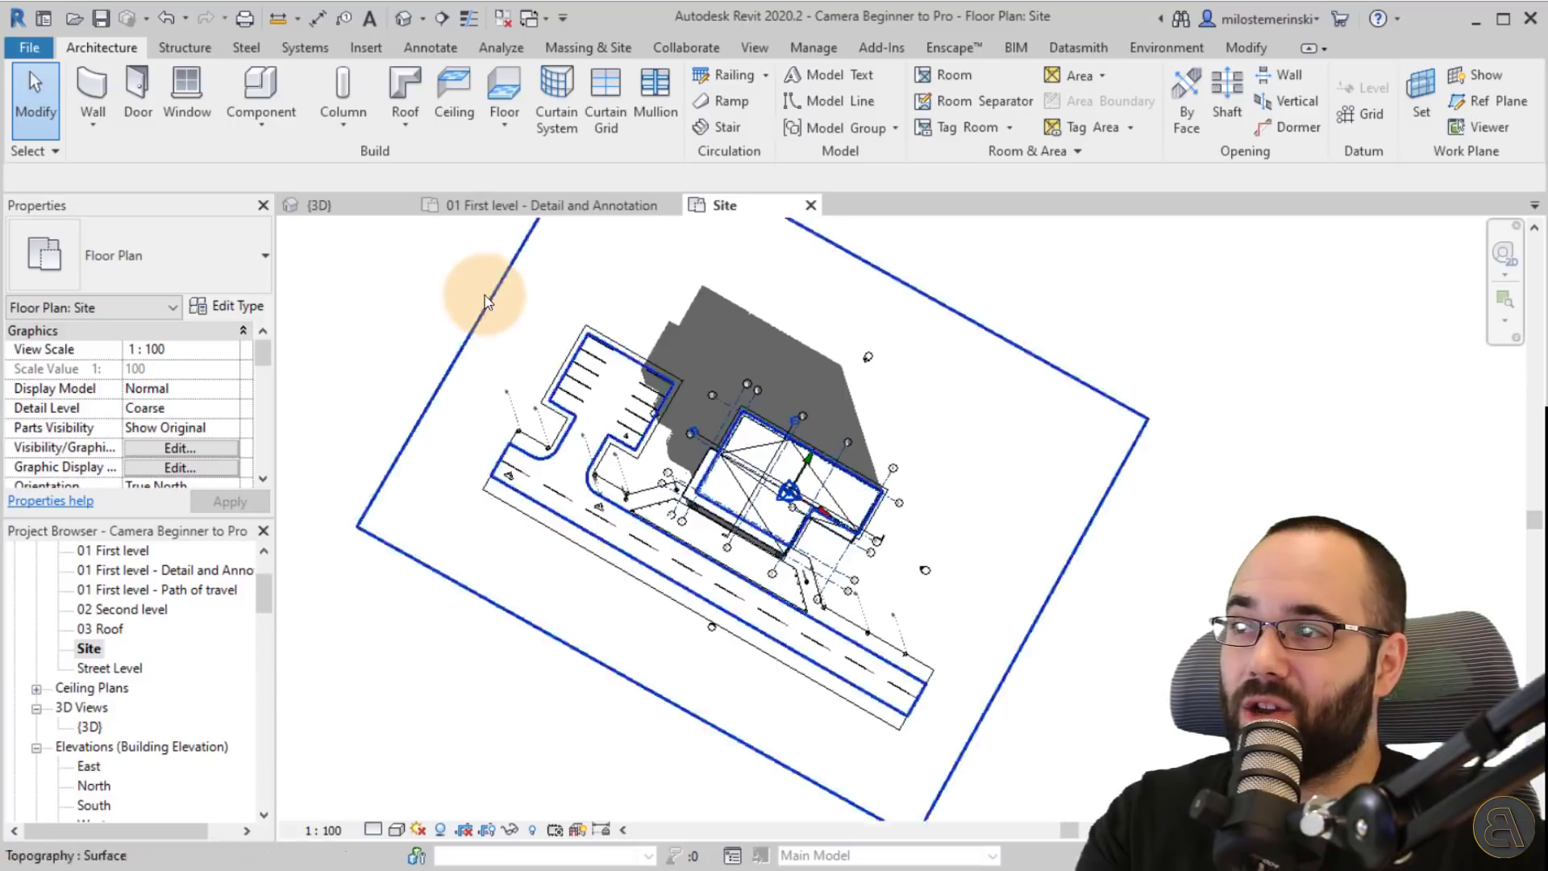
pyautogui.click(424, 20)
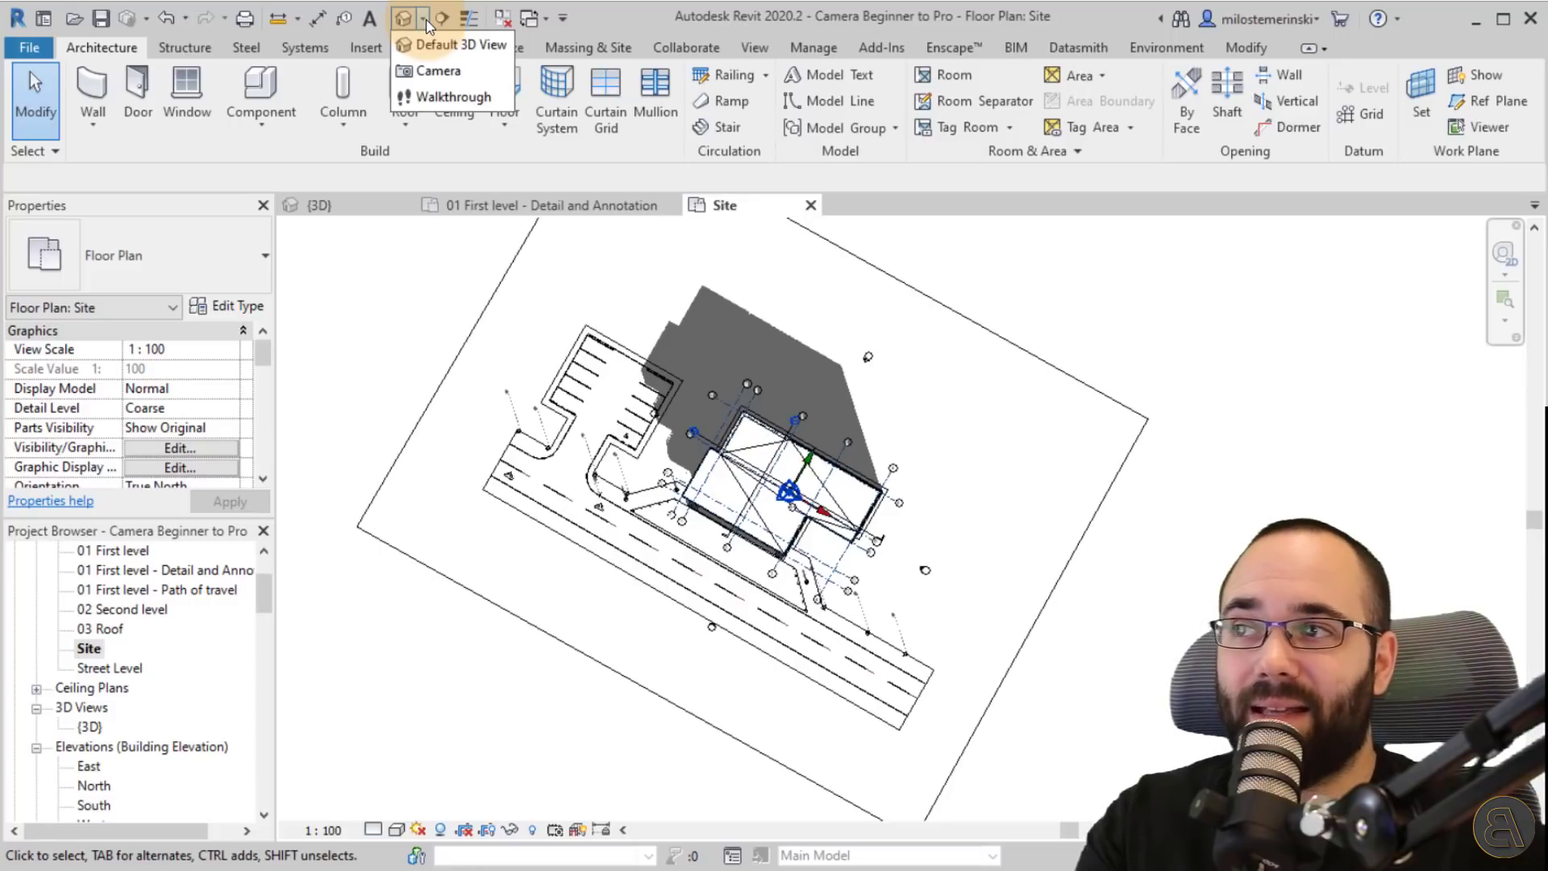
pyautogui.click(442, 74)
pyautogui.press('Escape')
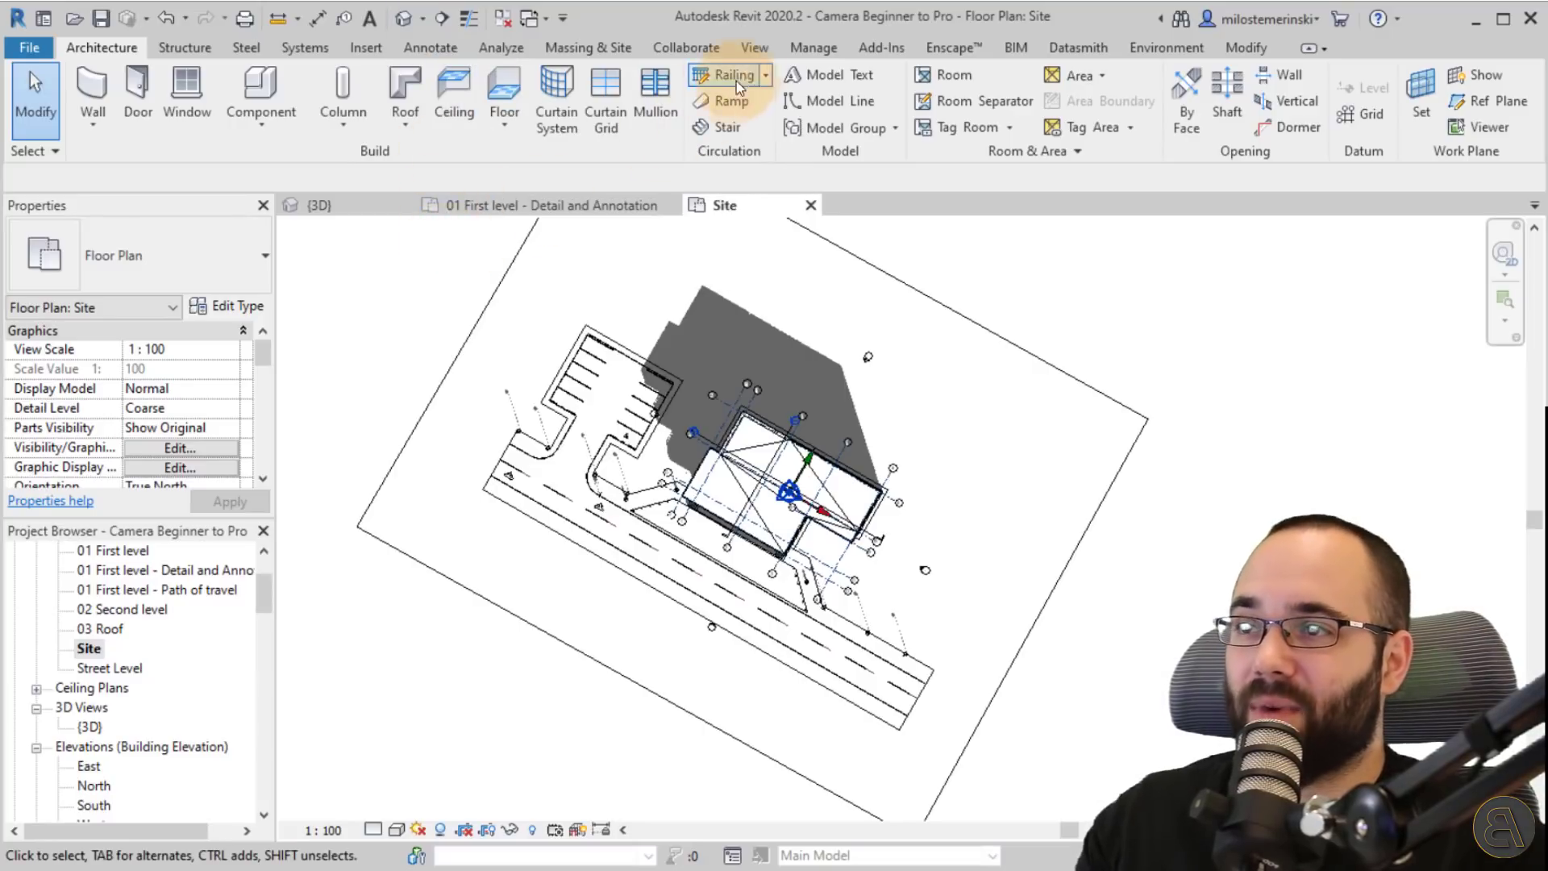
# - Start a perspective Camera view and set its height offset to be measured from Street Level
pyautogui.click(762, 51)
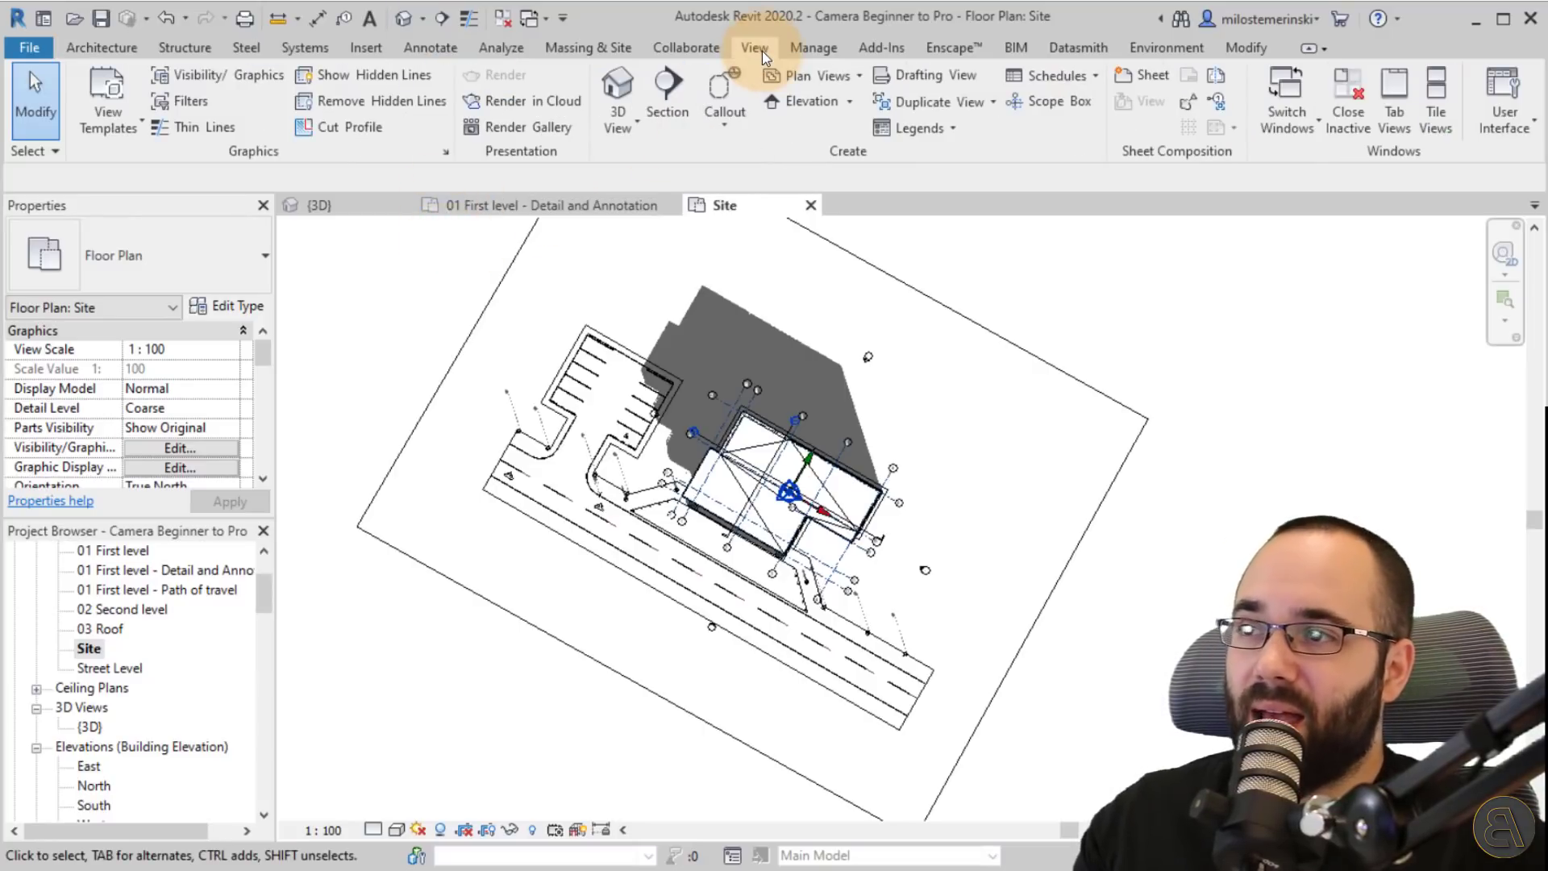
pyautogui.click(620, 125)
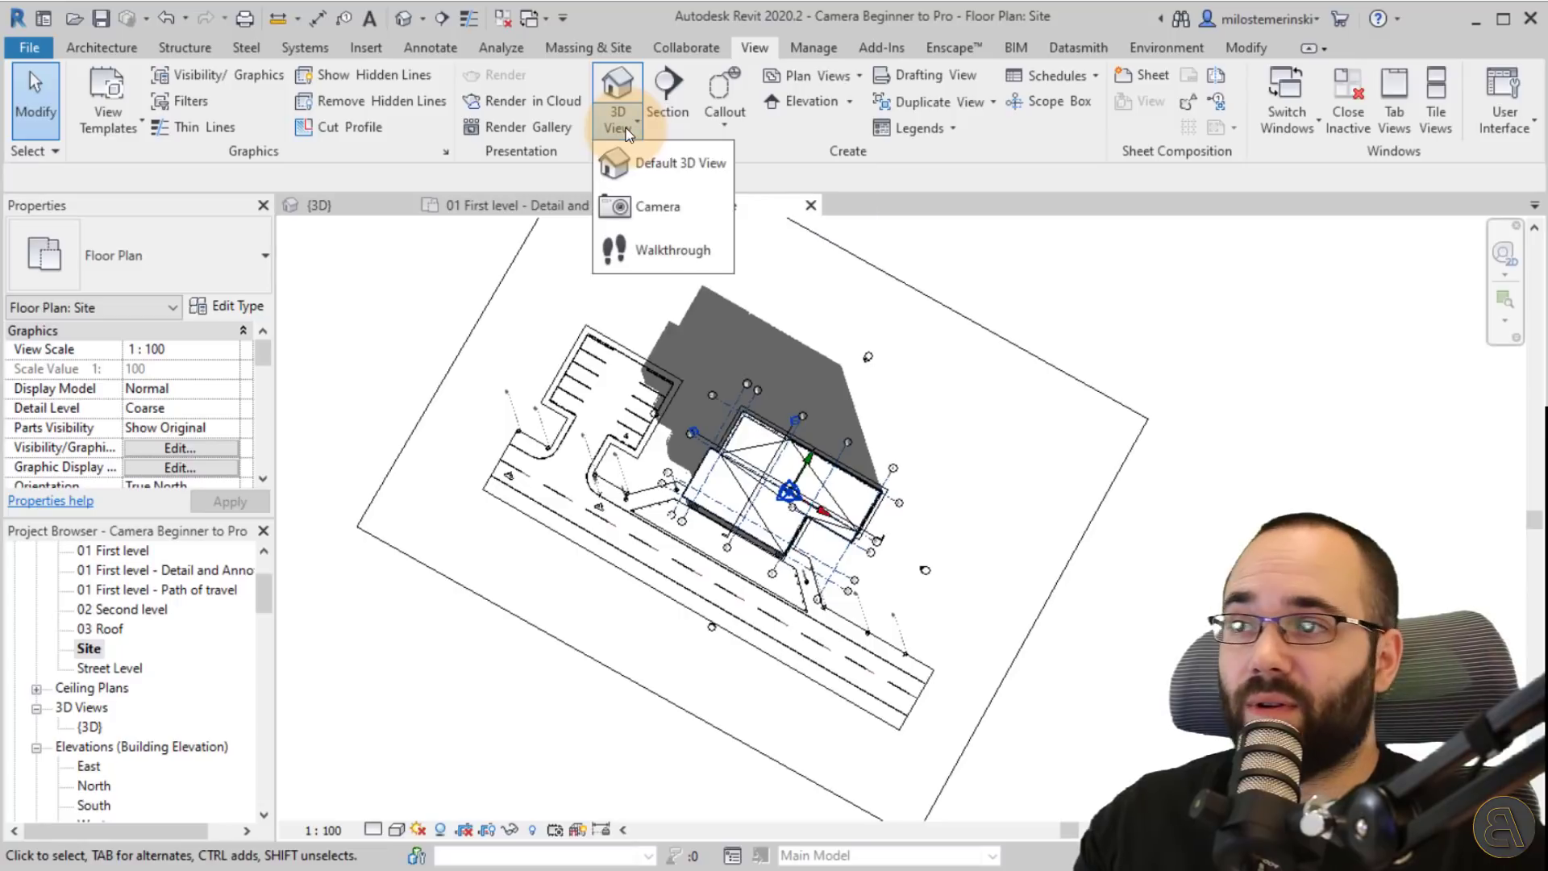
pyautogui.click(642, 210)
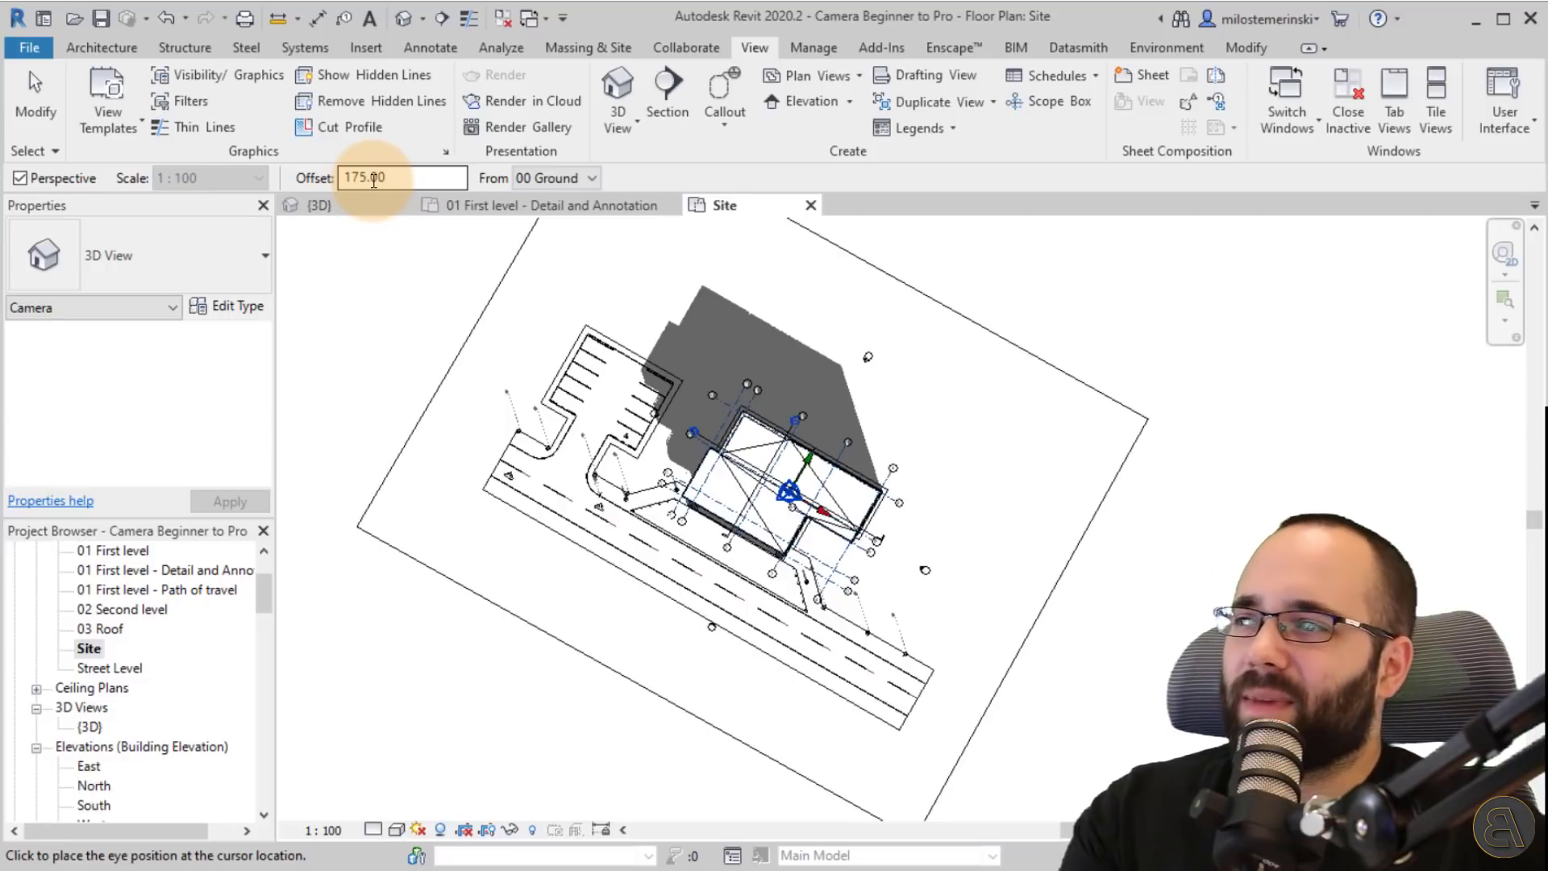
pyautogui.click(531, 179)
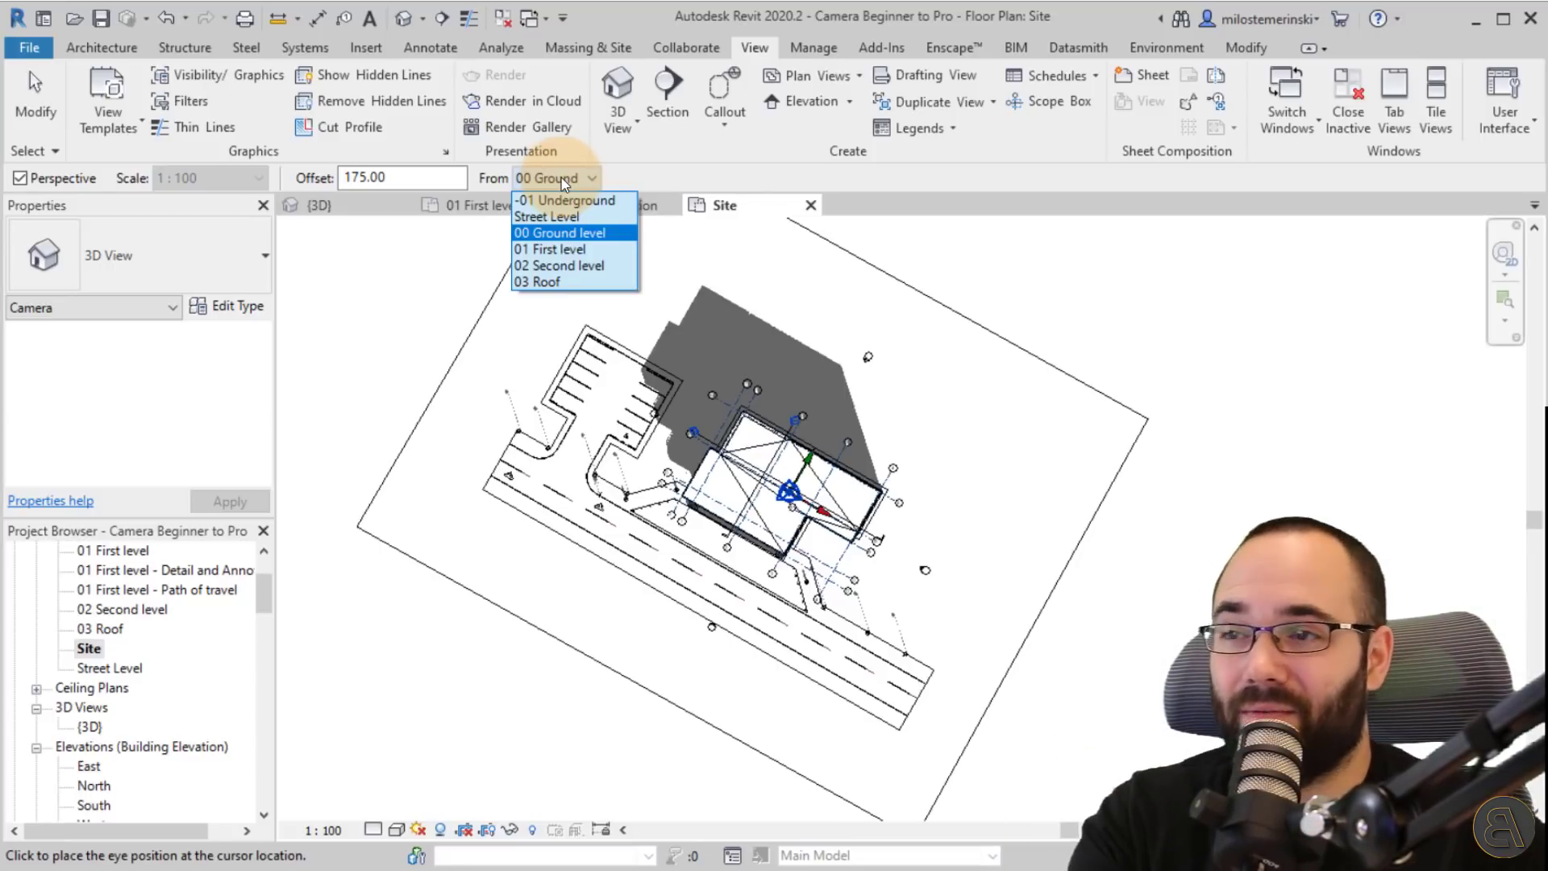
pyautogui.click(541, 218)
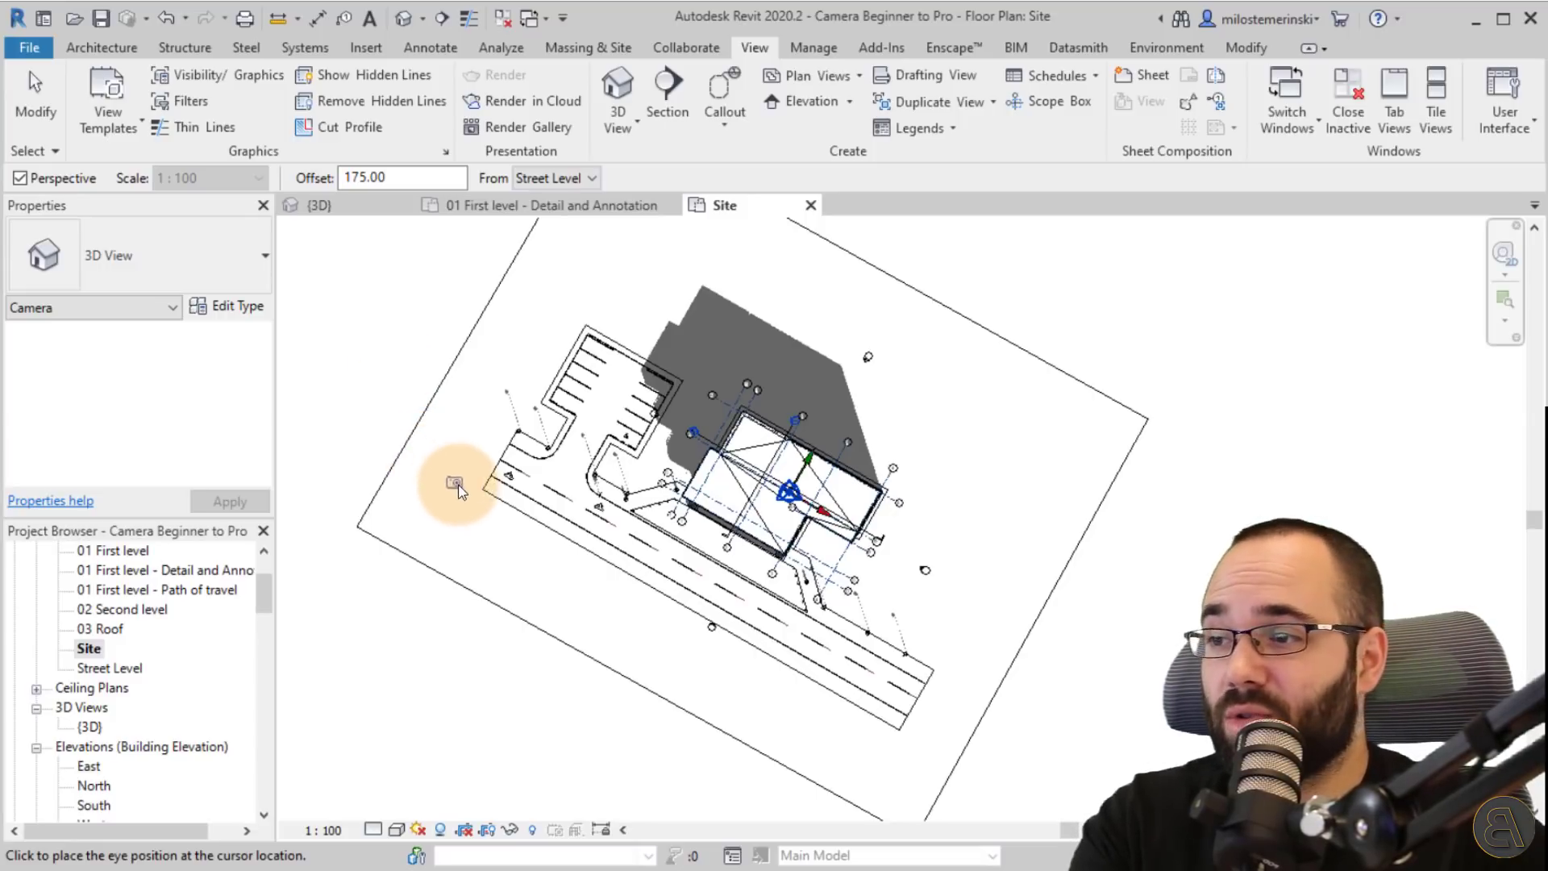
# - Place the camera eye at the street's end near the parking lot, aim the target just past the building, and dismiss the save reminder
pyautogui.click(493, 488)
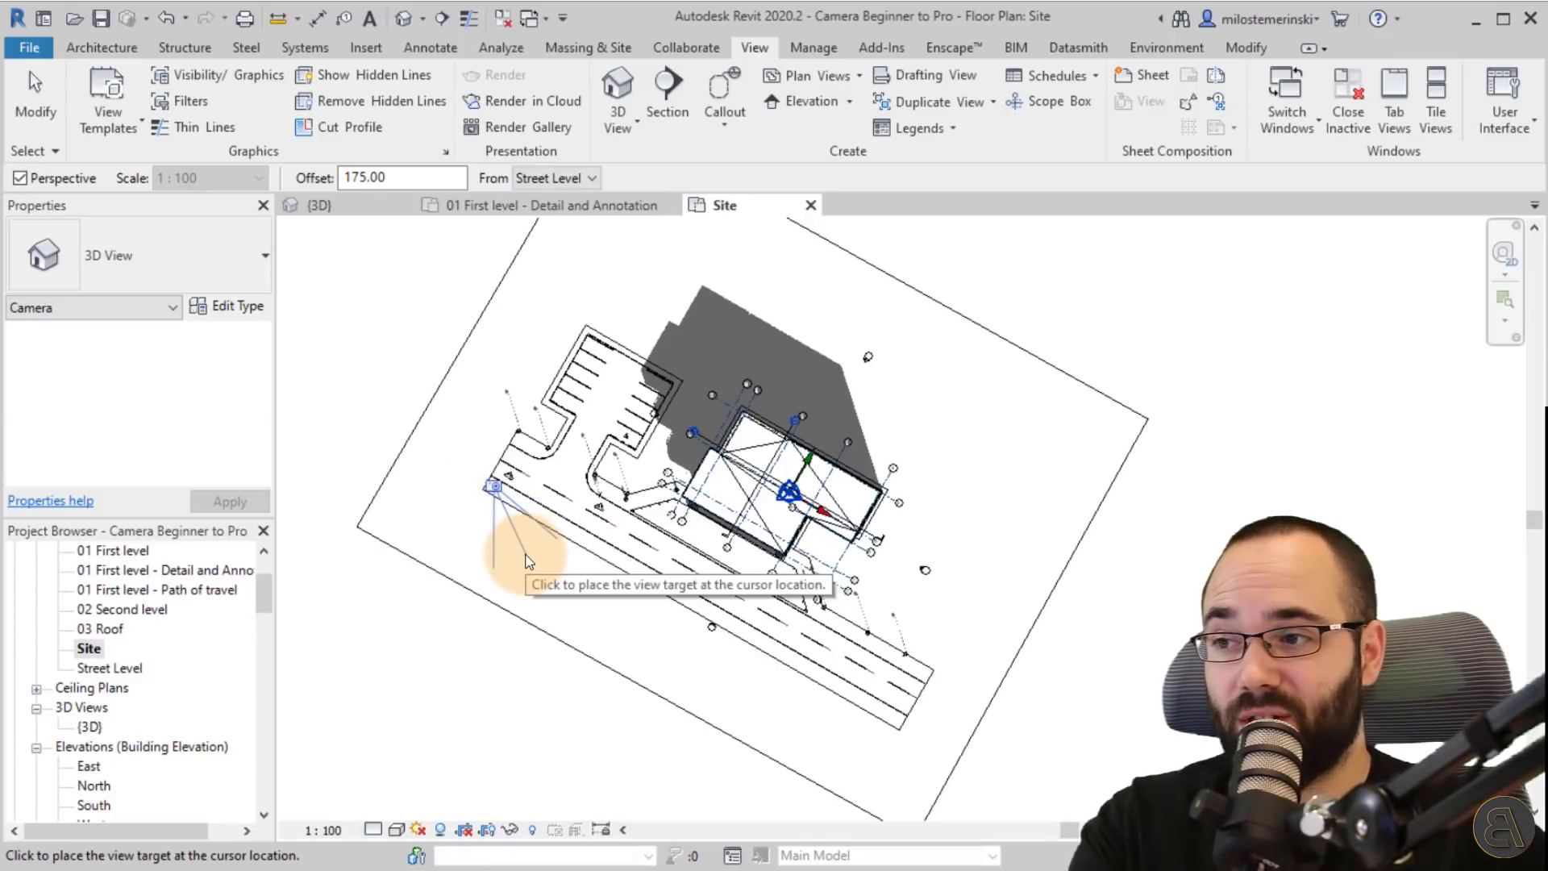
pyautogui.click(821, 483)
pyautogui.scroll(3, 839, 486)
pyautogui.moveTo(859, 484); pyautogui.dragTo(952, 472, button='middle')
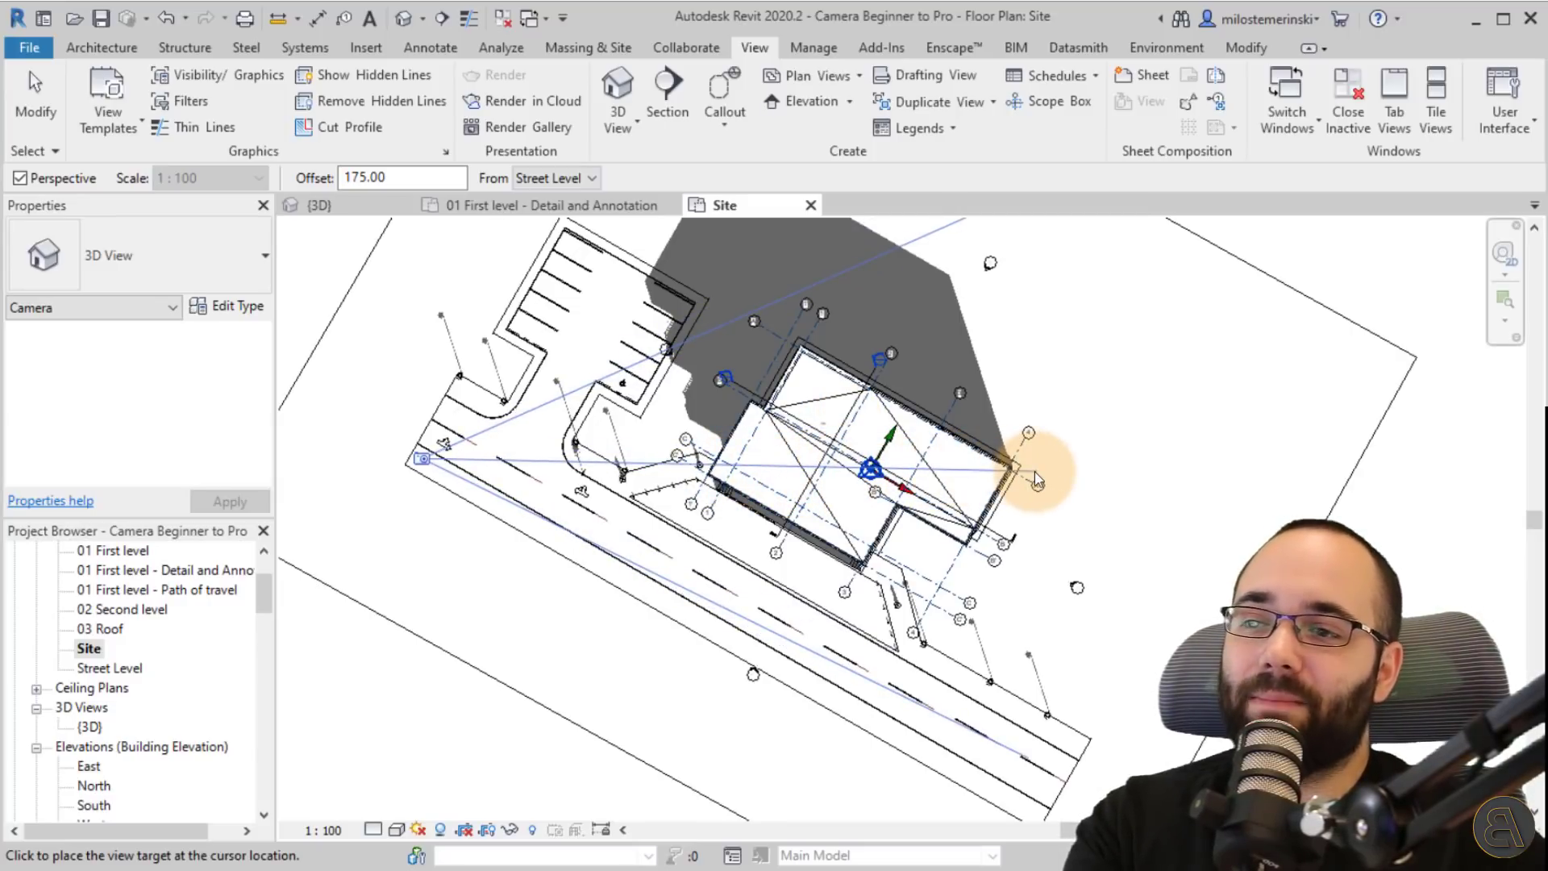
pyautogui.scroll(-2, 999, 451)
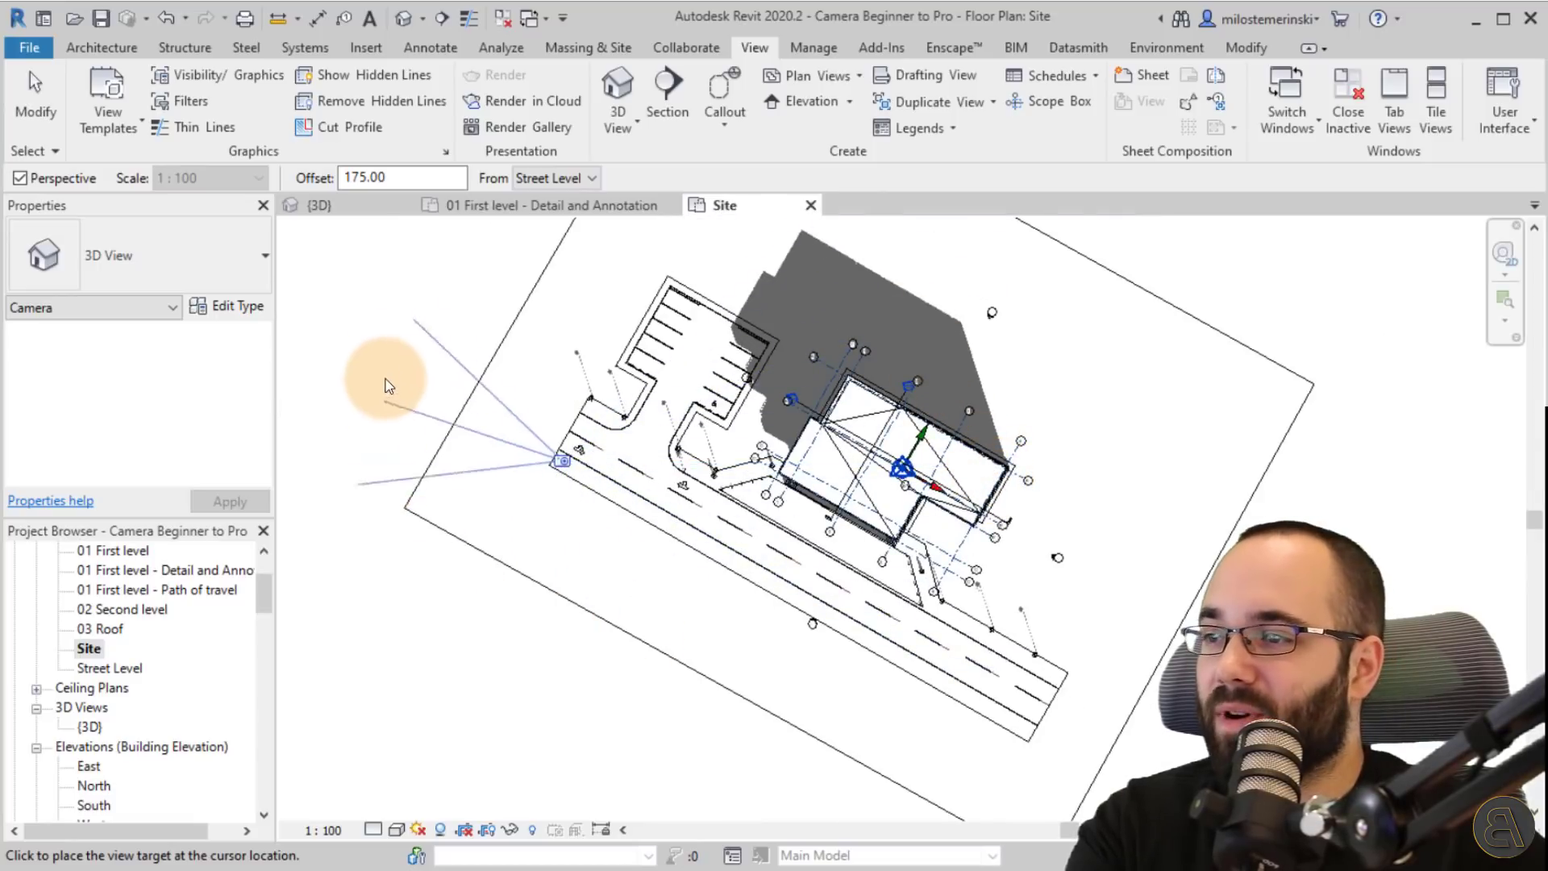
pyautogui.moveTo(418, 327); pyautogui.dragTo(682, 487, button='middle')
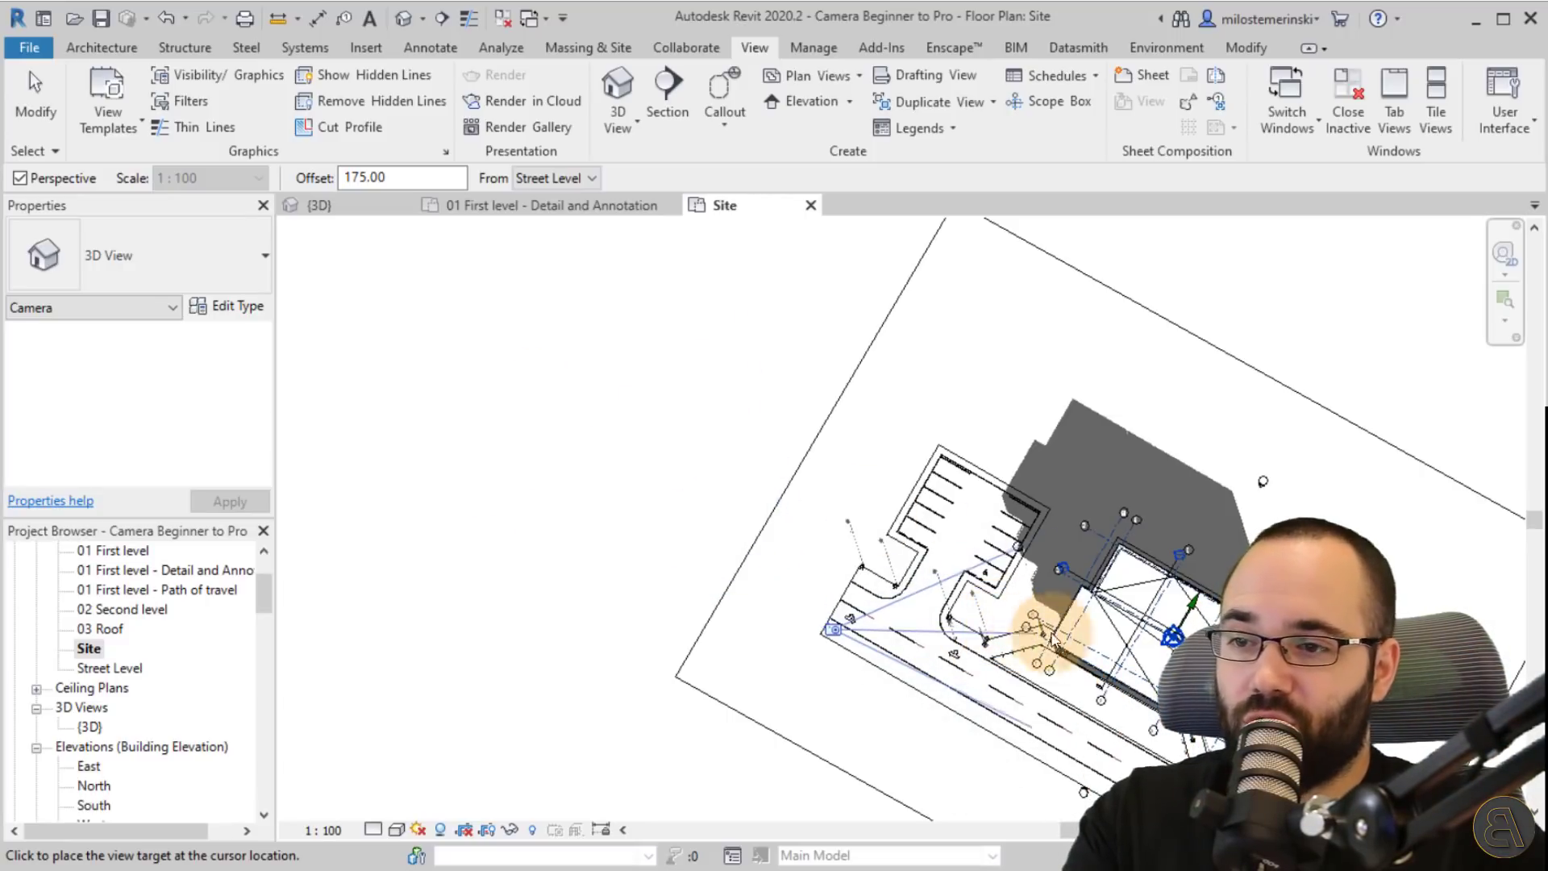
pyautogui.moveTo(1036, 641); pyautogui.dragTo(851, 492, button='middle')
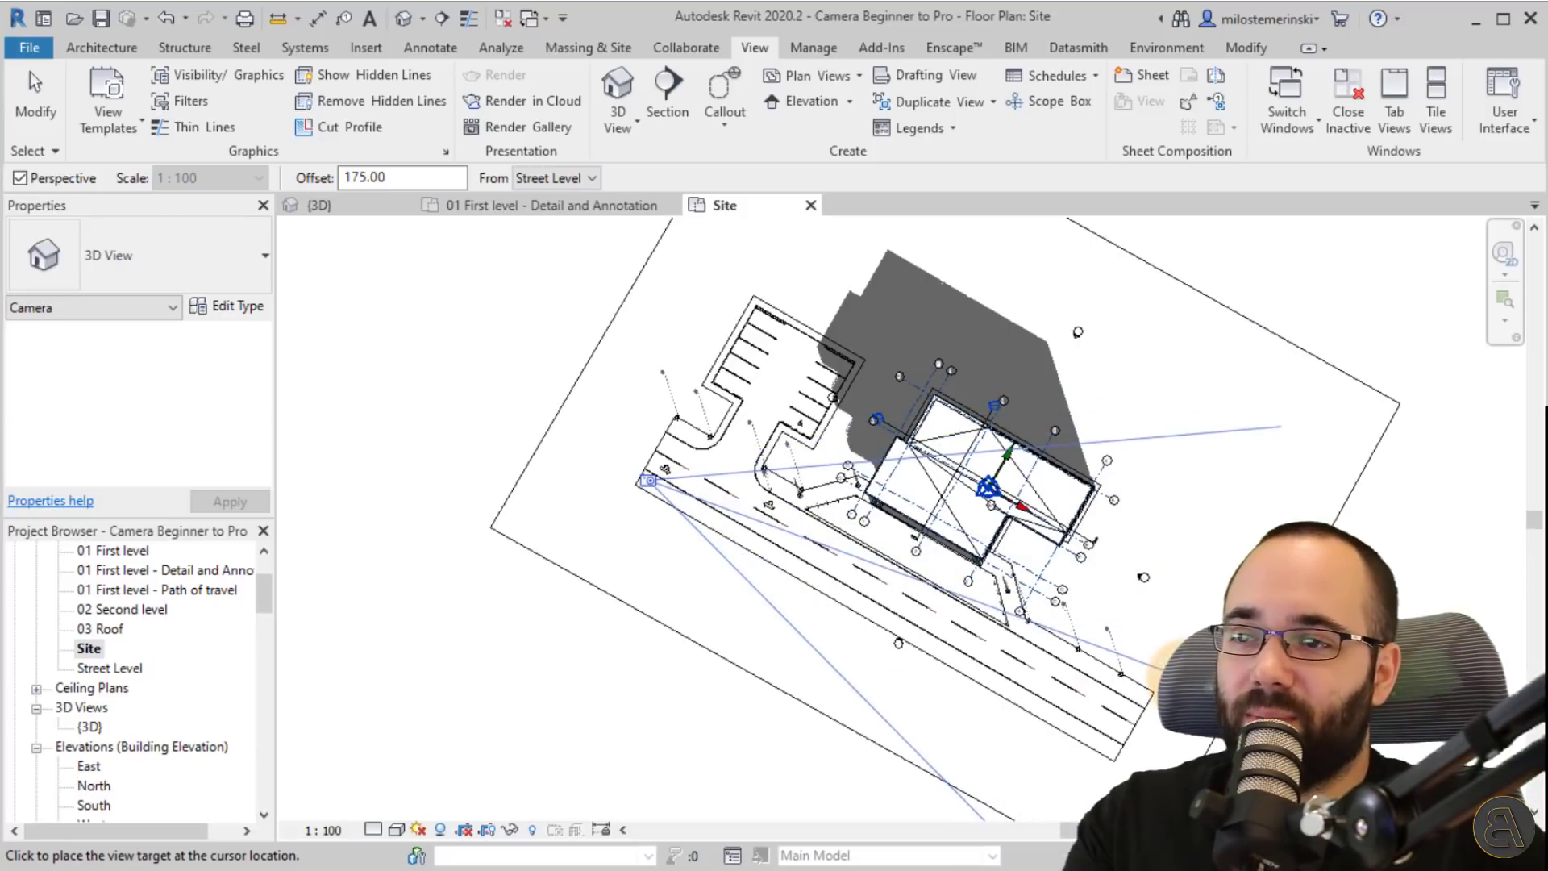
pyautogui.scroll(2, 1117, 489)
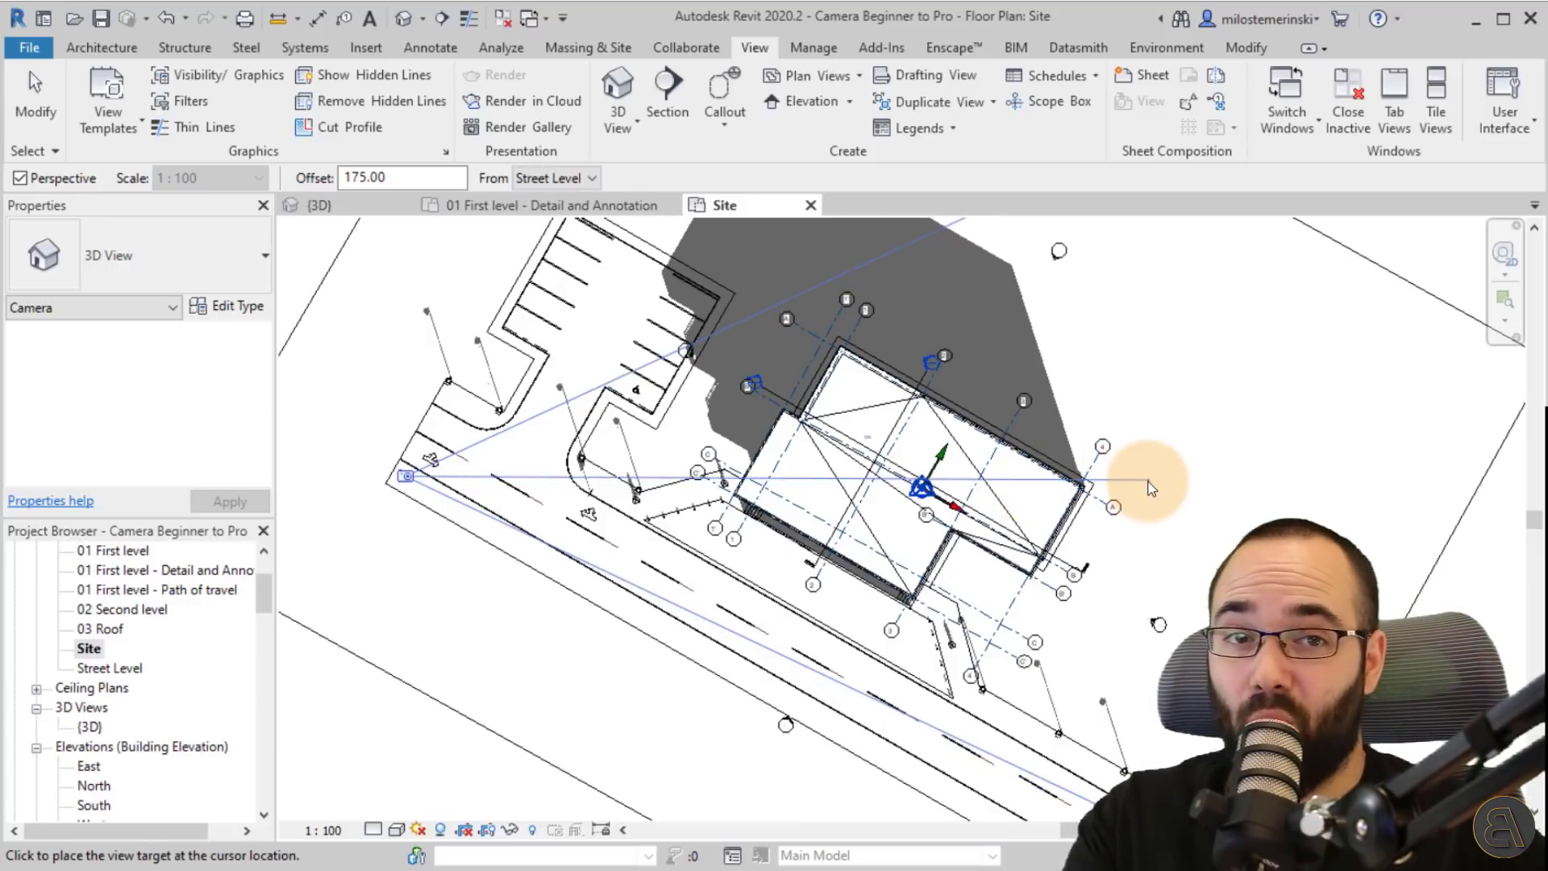
pyautogui.click(1151, 487)
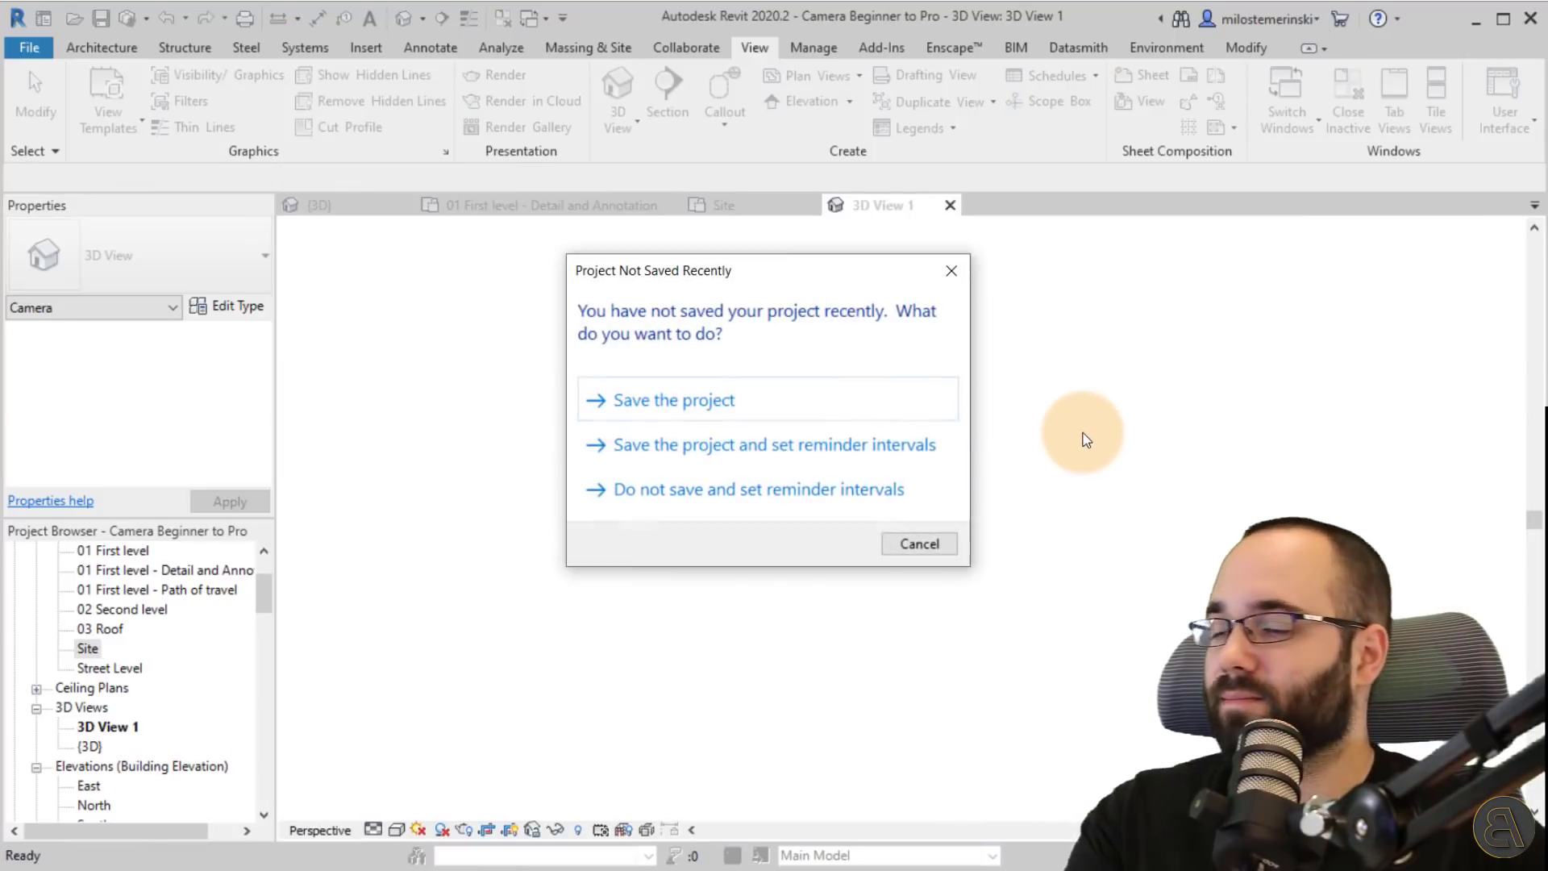
pyautogui.click(951, 271)
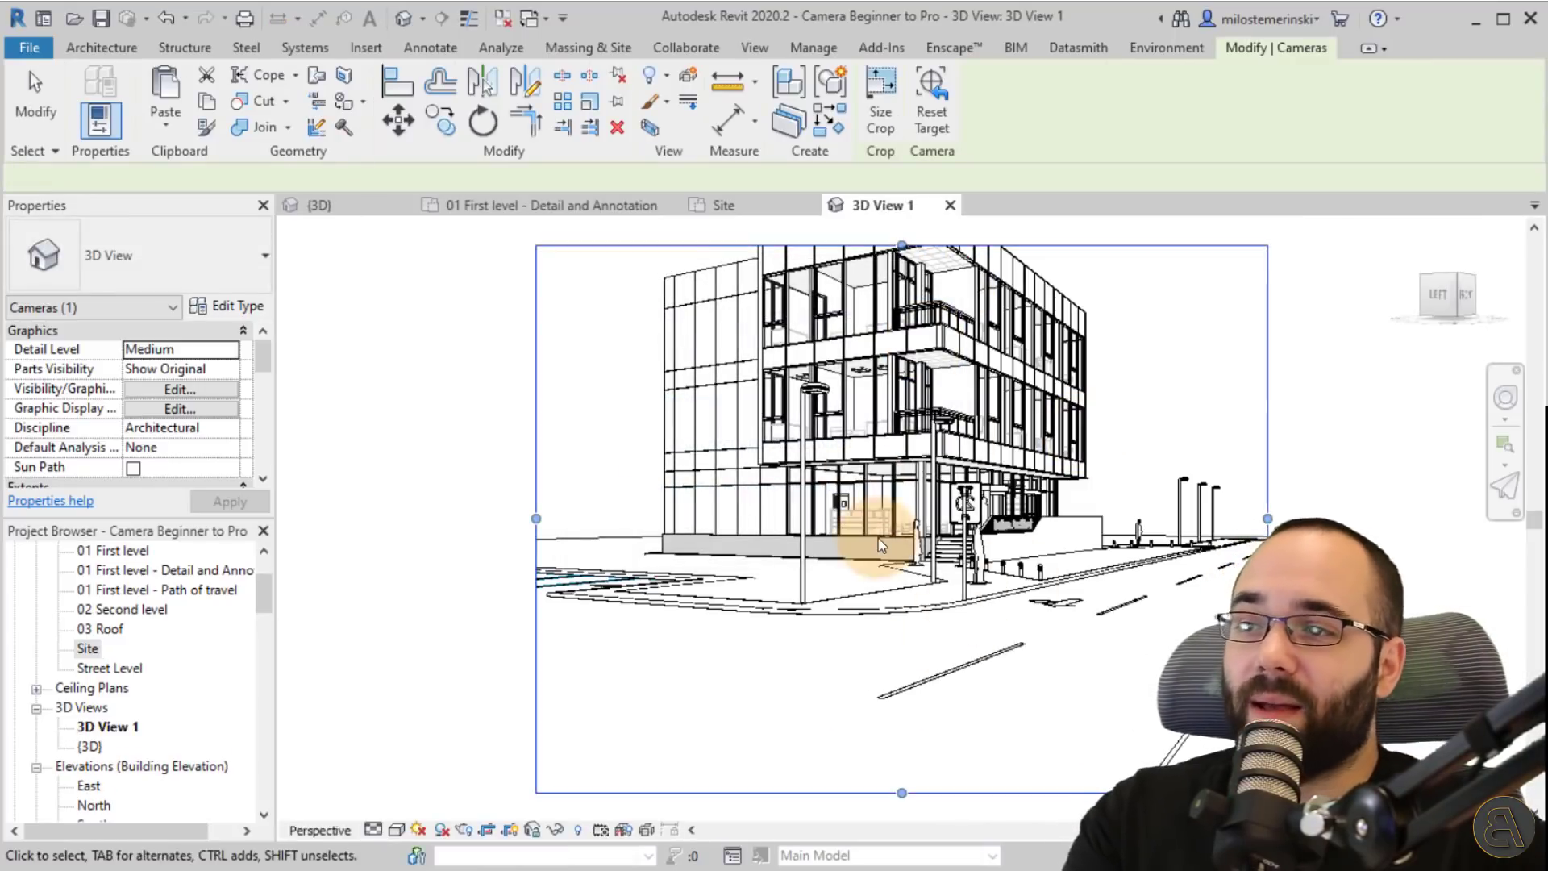
# - Tile 3D View 1 beside the Site plan and widen its pane so the whole camera frame fits
pyautogui.moveTo(587, 443); pyautogui.dragTo(557, 450, button='middle')
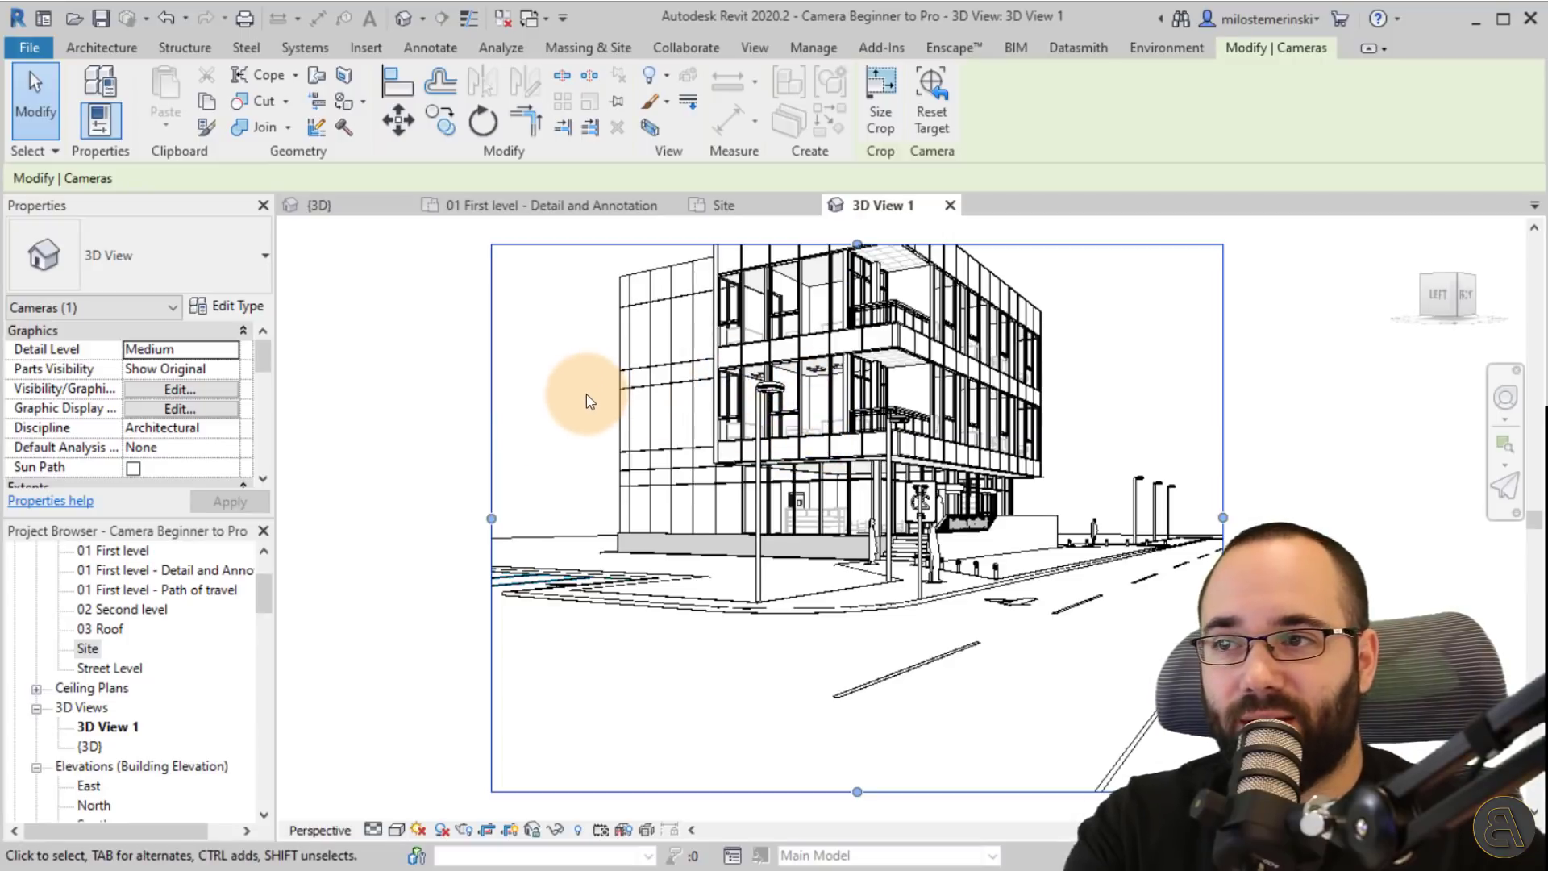
pyautogui.click(759, 209)
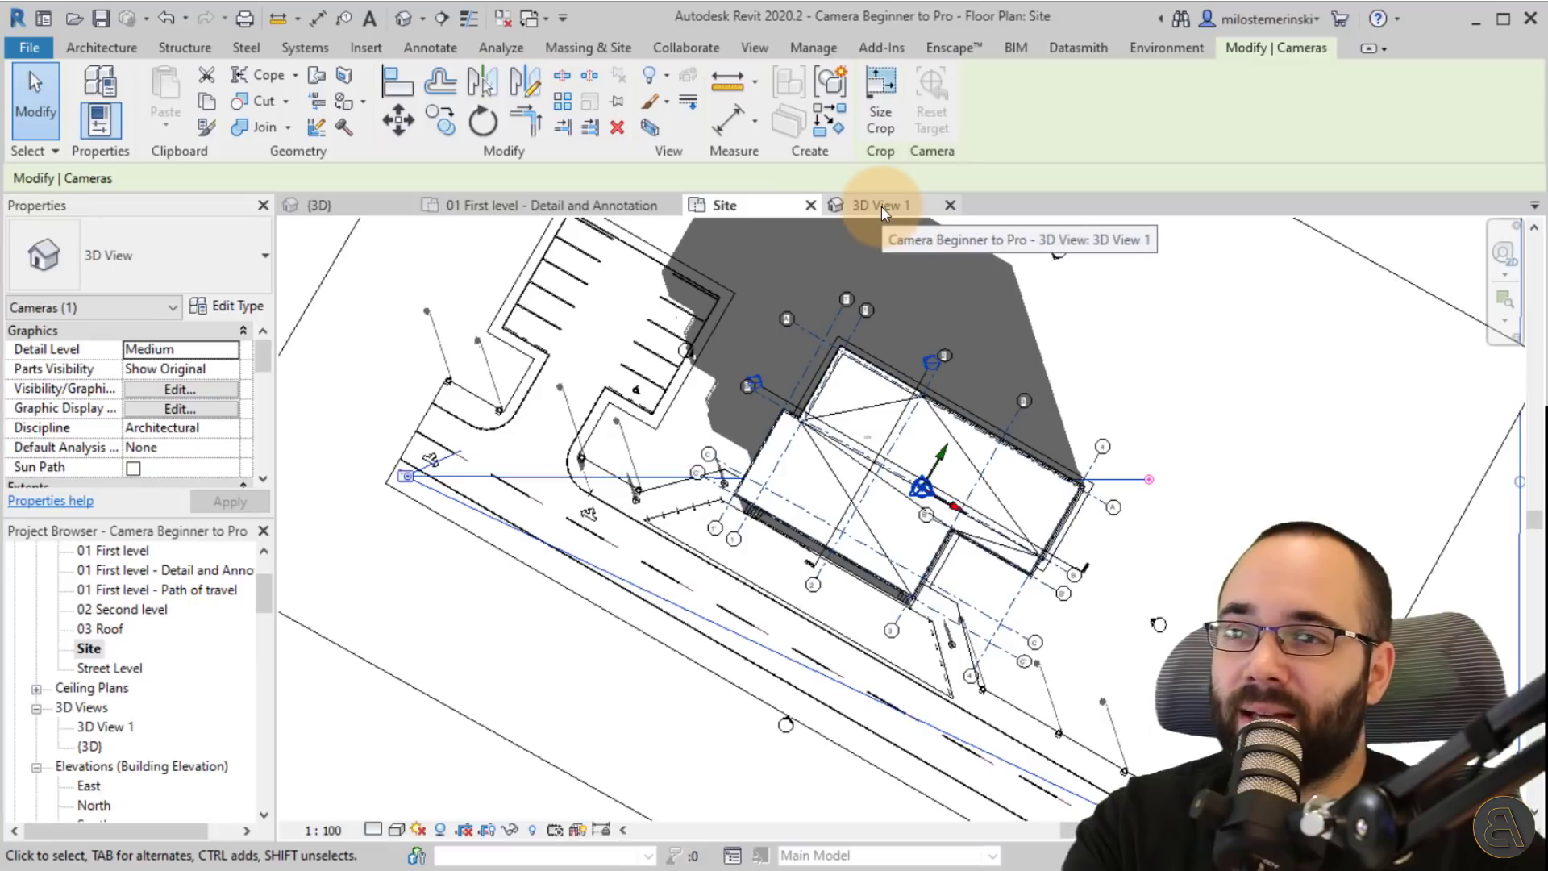
pyautogui.moveTo(882, 206); pyautogui.dragTo(1536, 430)
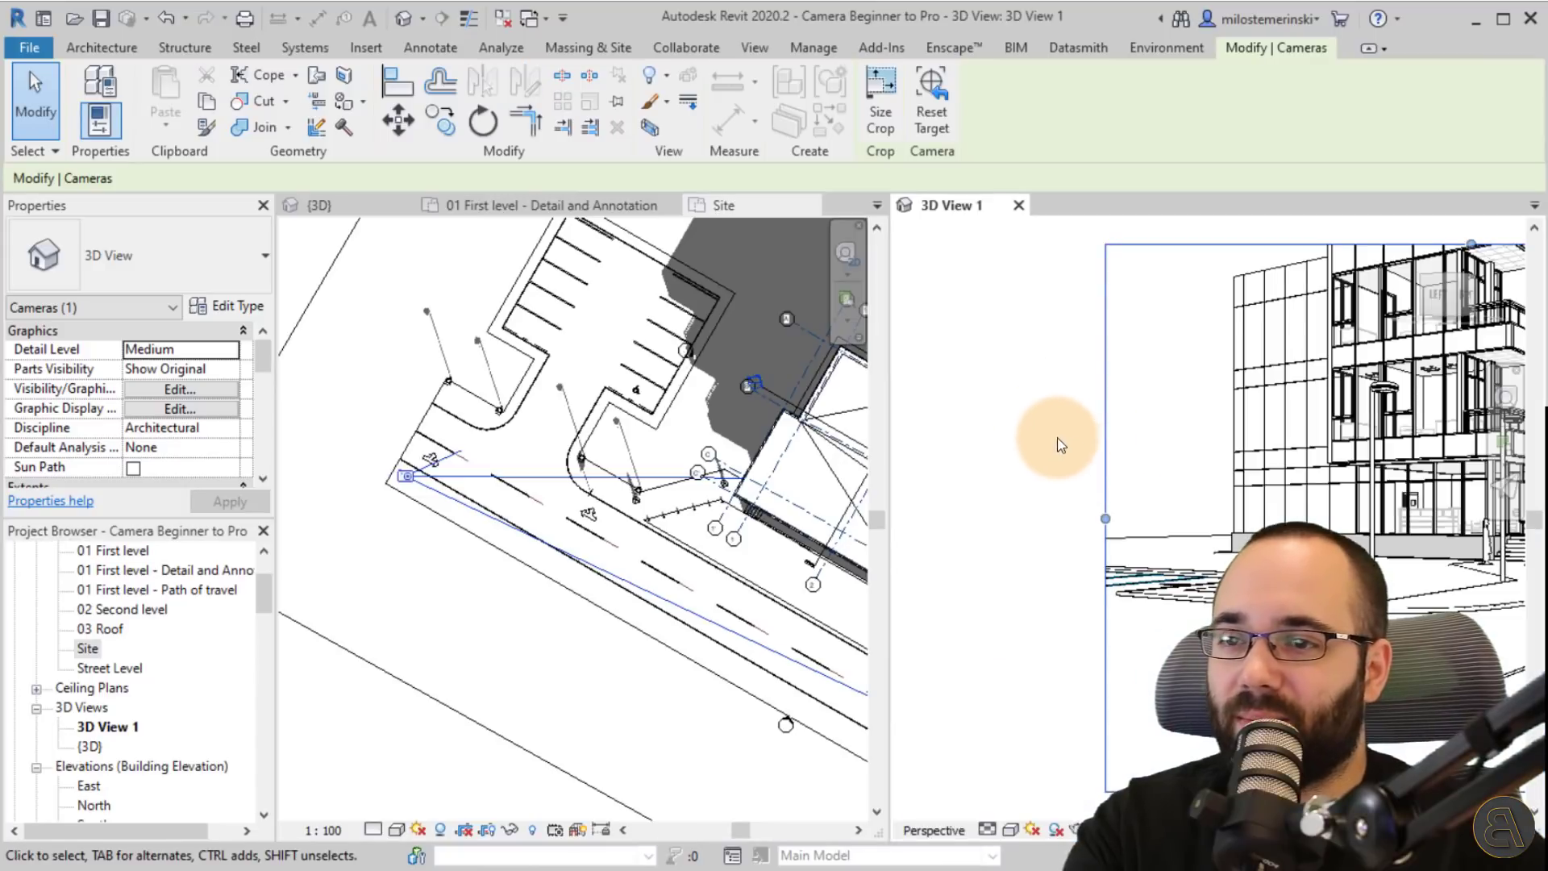
pyautogui.moveTo(1083, 423); pyautogui.dragTo(1046, 401, button='middle')
pyautogui.moveTo(888, 433); pyautogui.dragTo(836, 436)
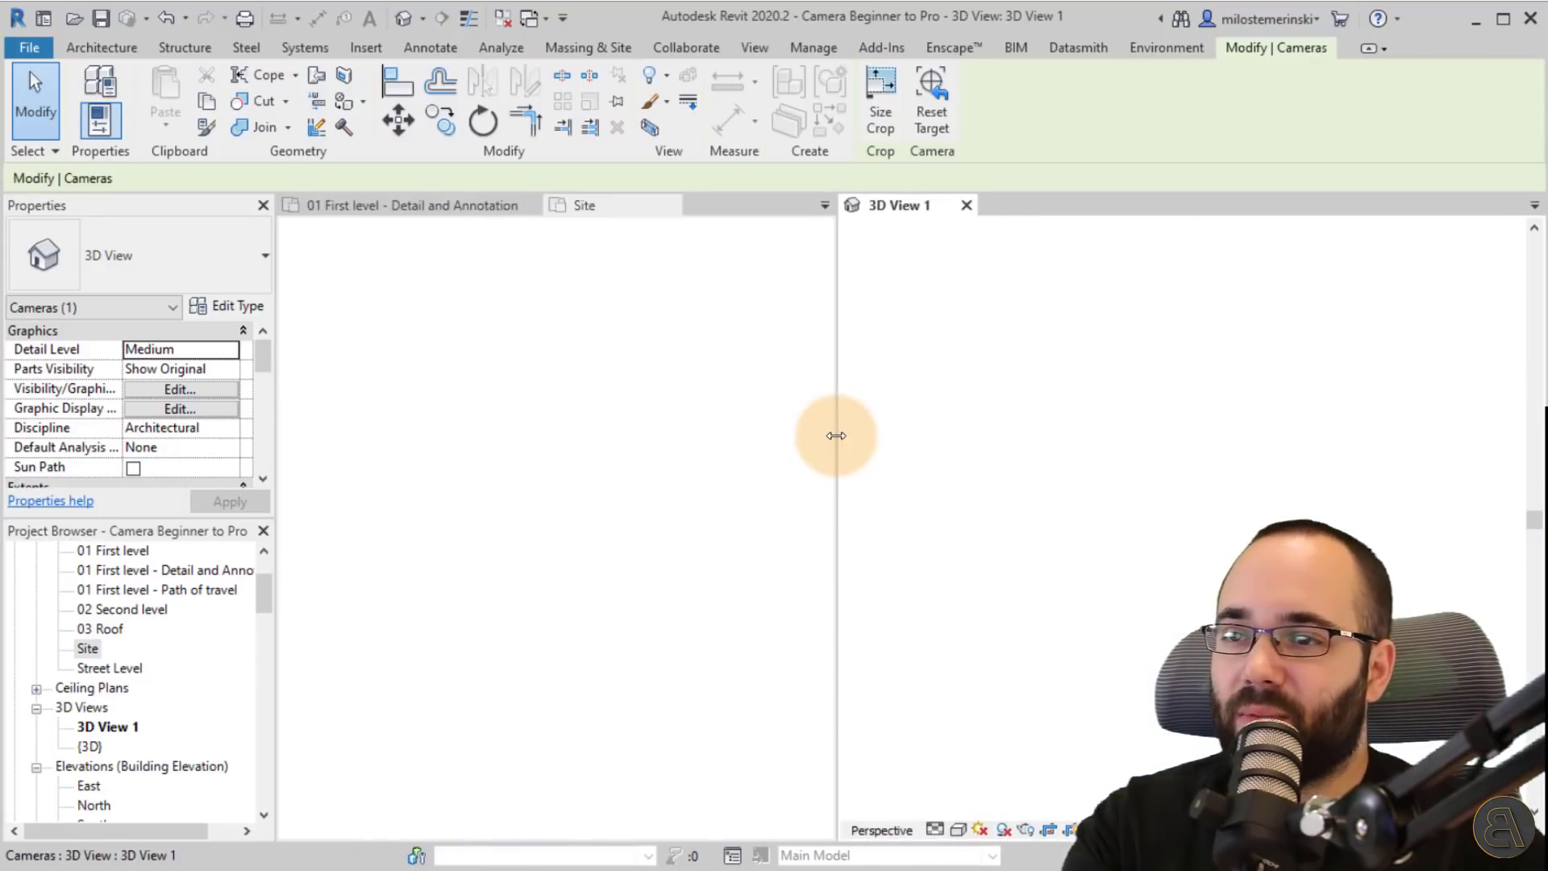
pyautogui.scroll(3, 1056, 446)
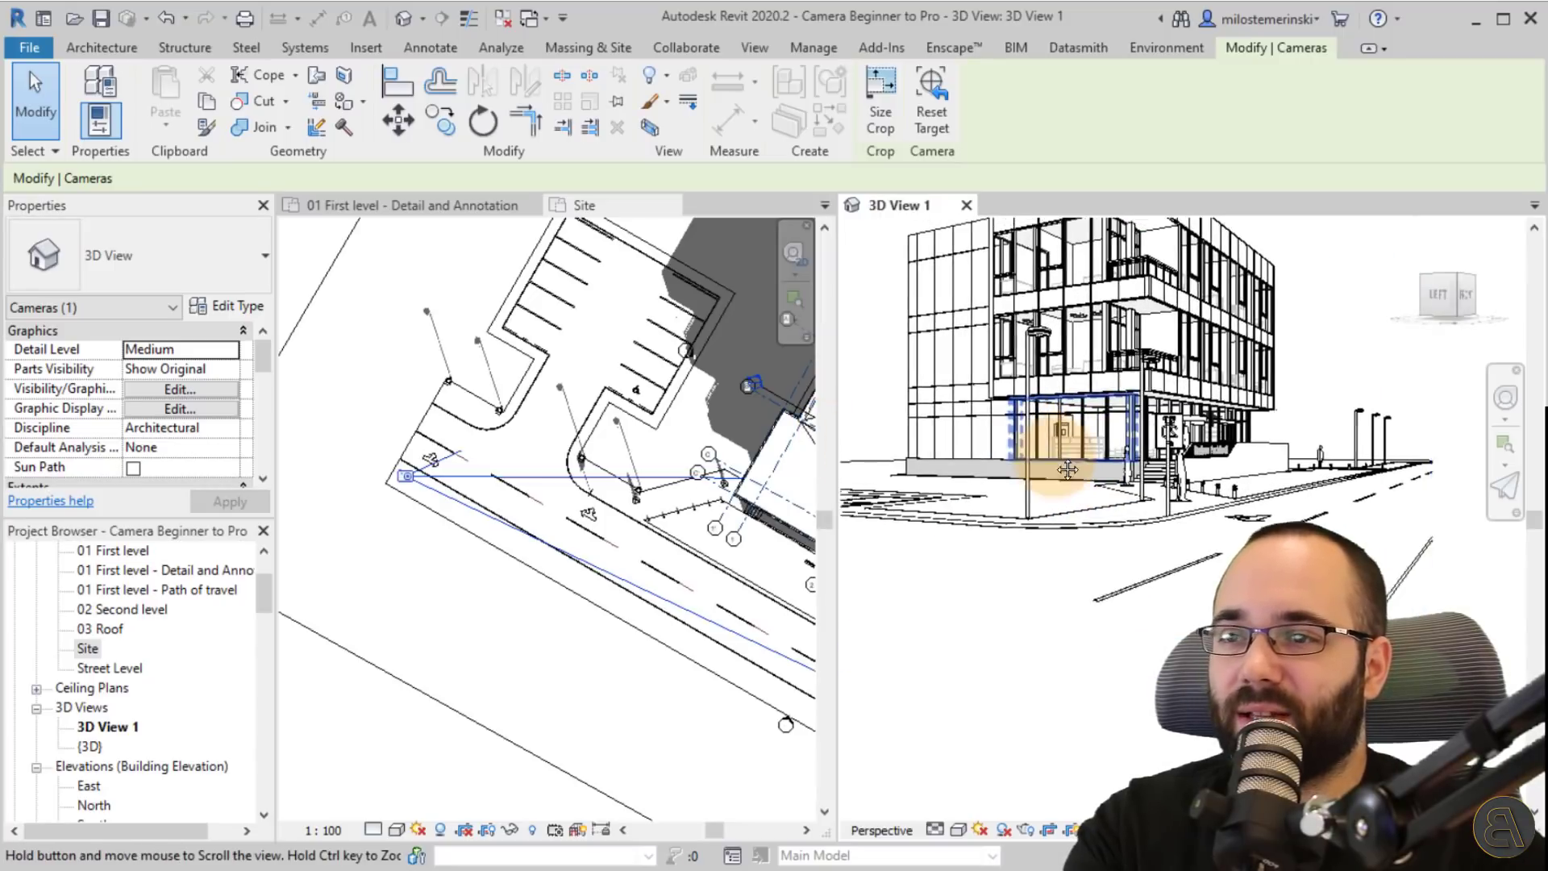
pyautogui.moveTo(1093, 506); pyautogui.dragTo(1054, 448, button='middle')
pyautogui.scroll(-1, 557, 598)
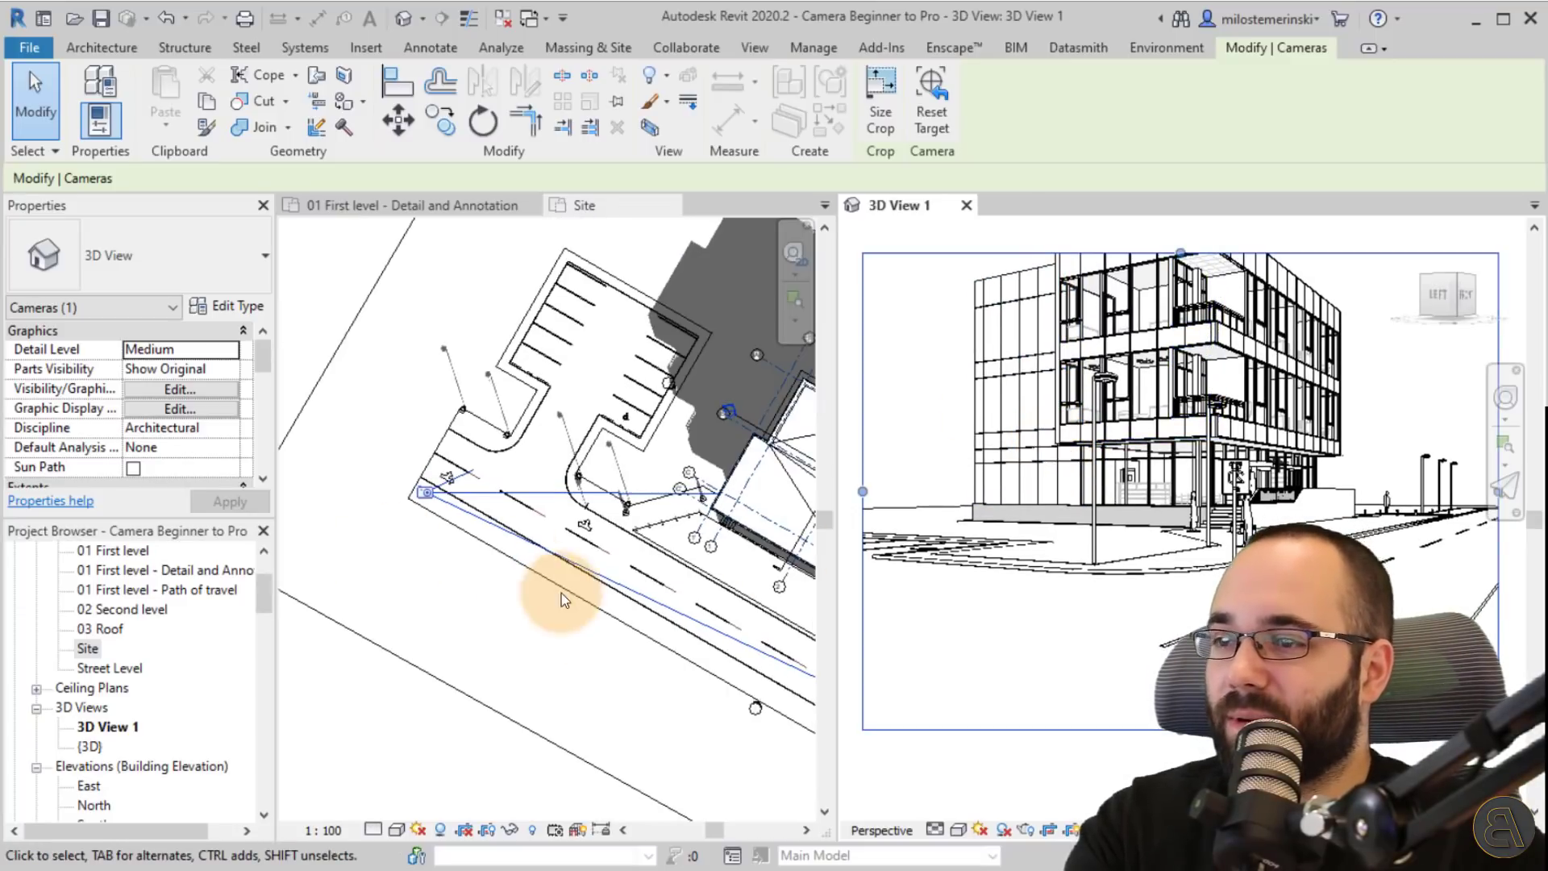
# - Deselect the camera, then reselect it through the crop boundary of 3D View 1, keeping its extents in sight on the Site plan
pyautogui.middleClick(520, 574)
pyautogui.moveTo(510, 613); pyautogui.dragTo(394, 613, button='middle')
pyautogui.scroll(-2, 513, 615)
pyautogui.scroll(-1, 553, 632)
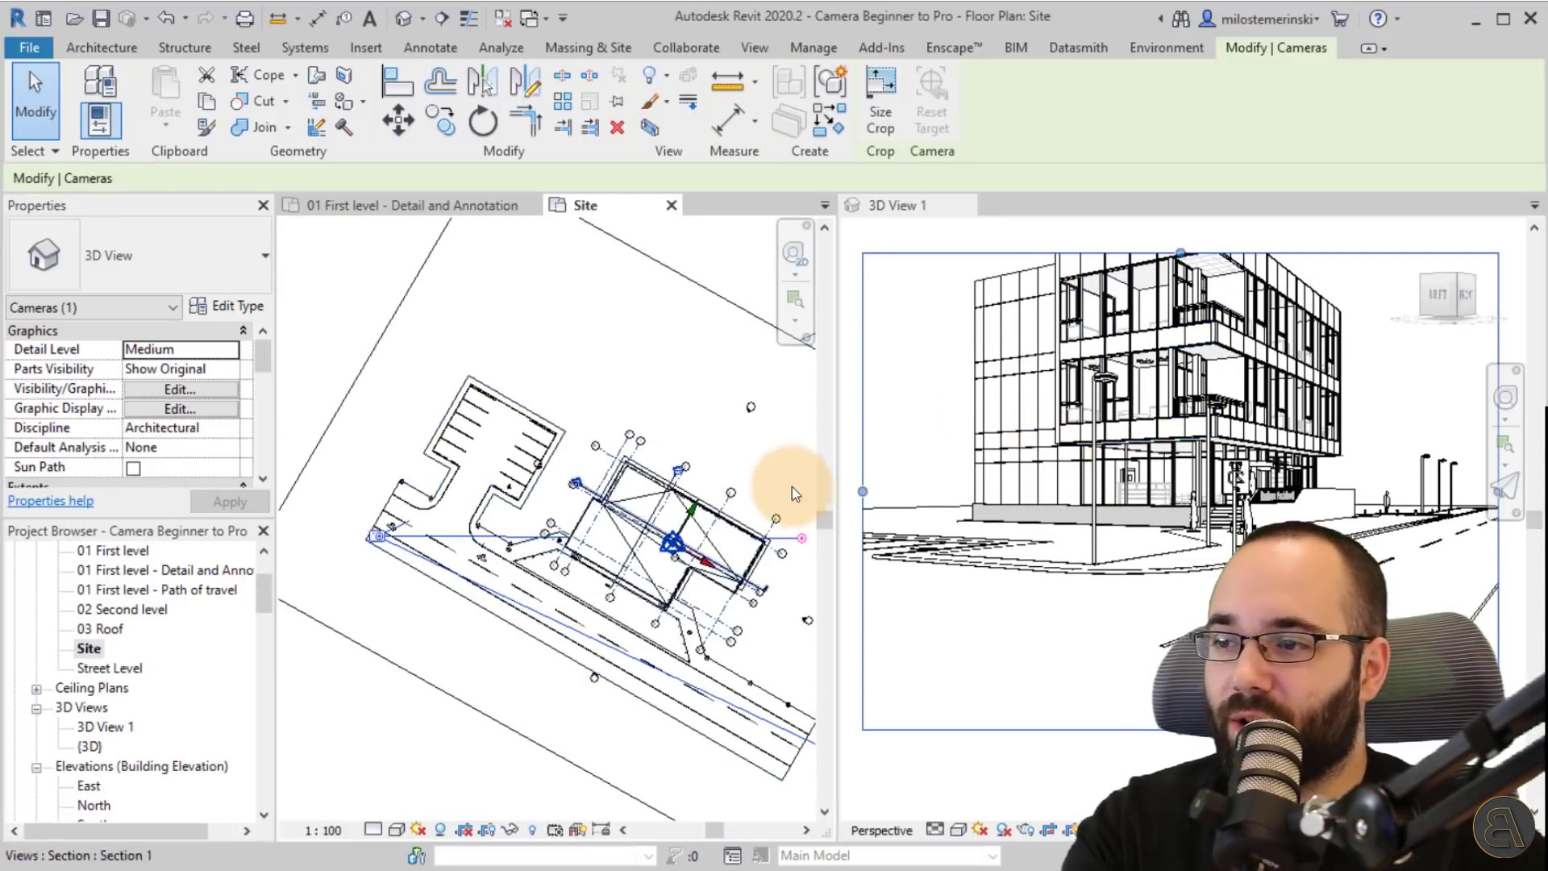
pyautogui.click(910, 286)
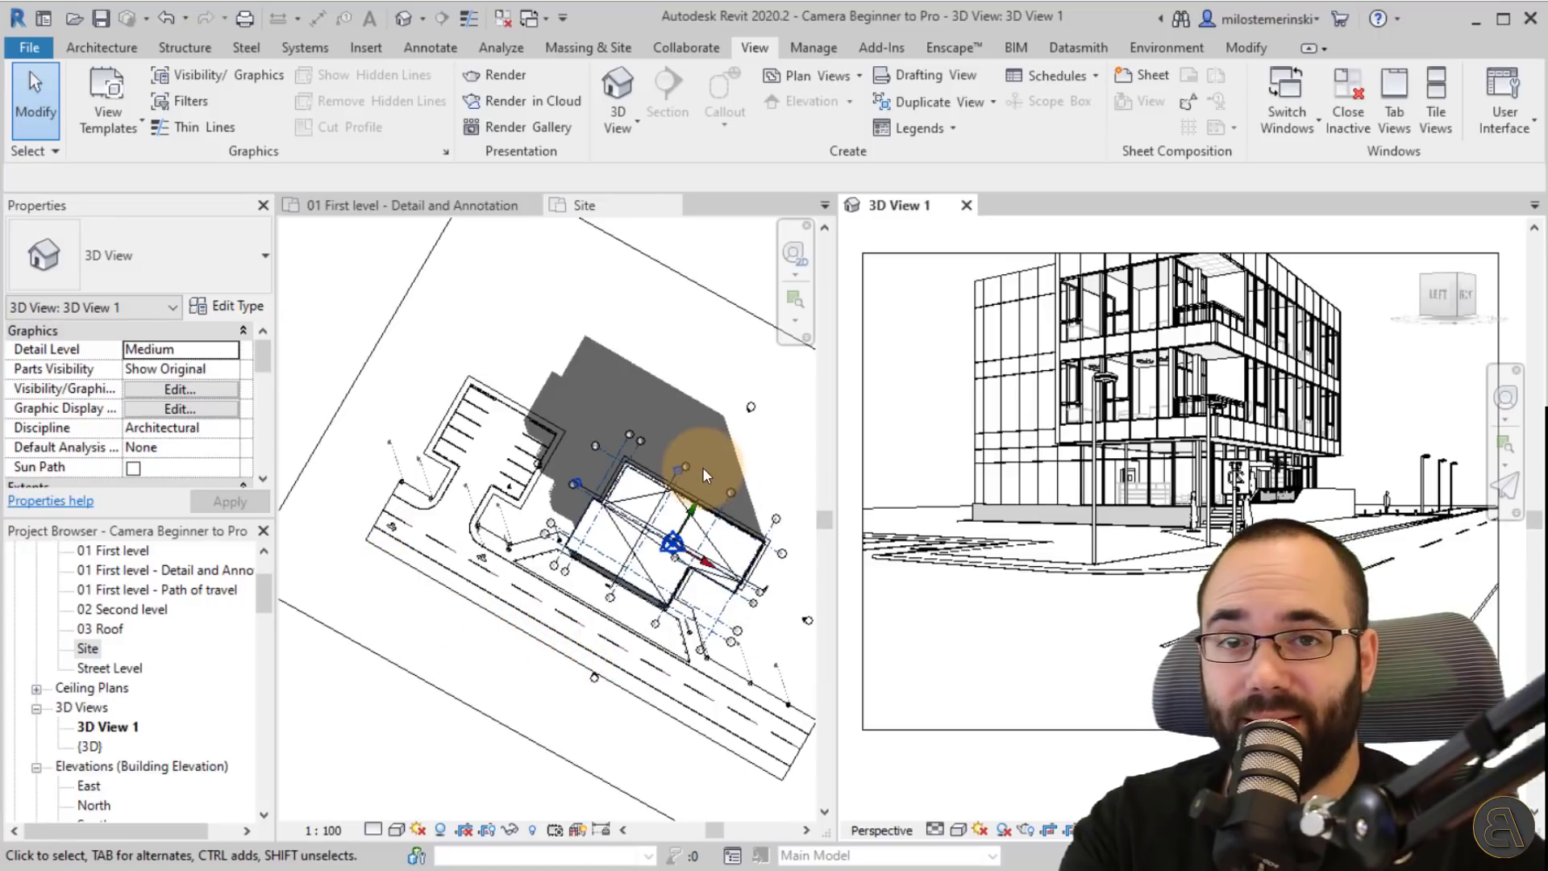
pyautogui.click(890, 256)
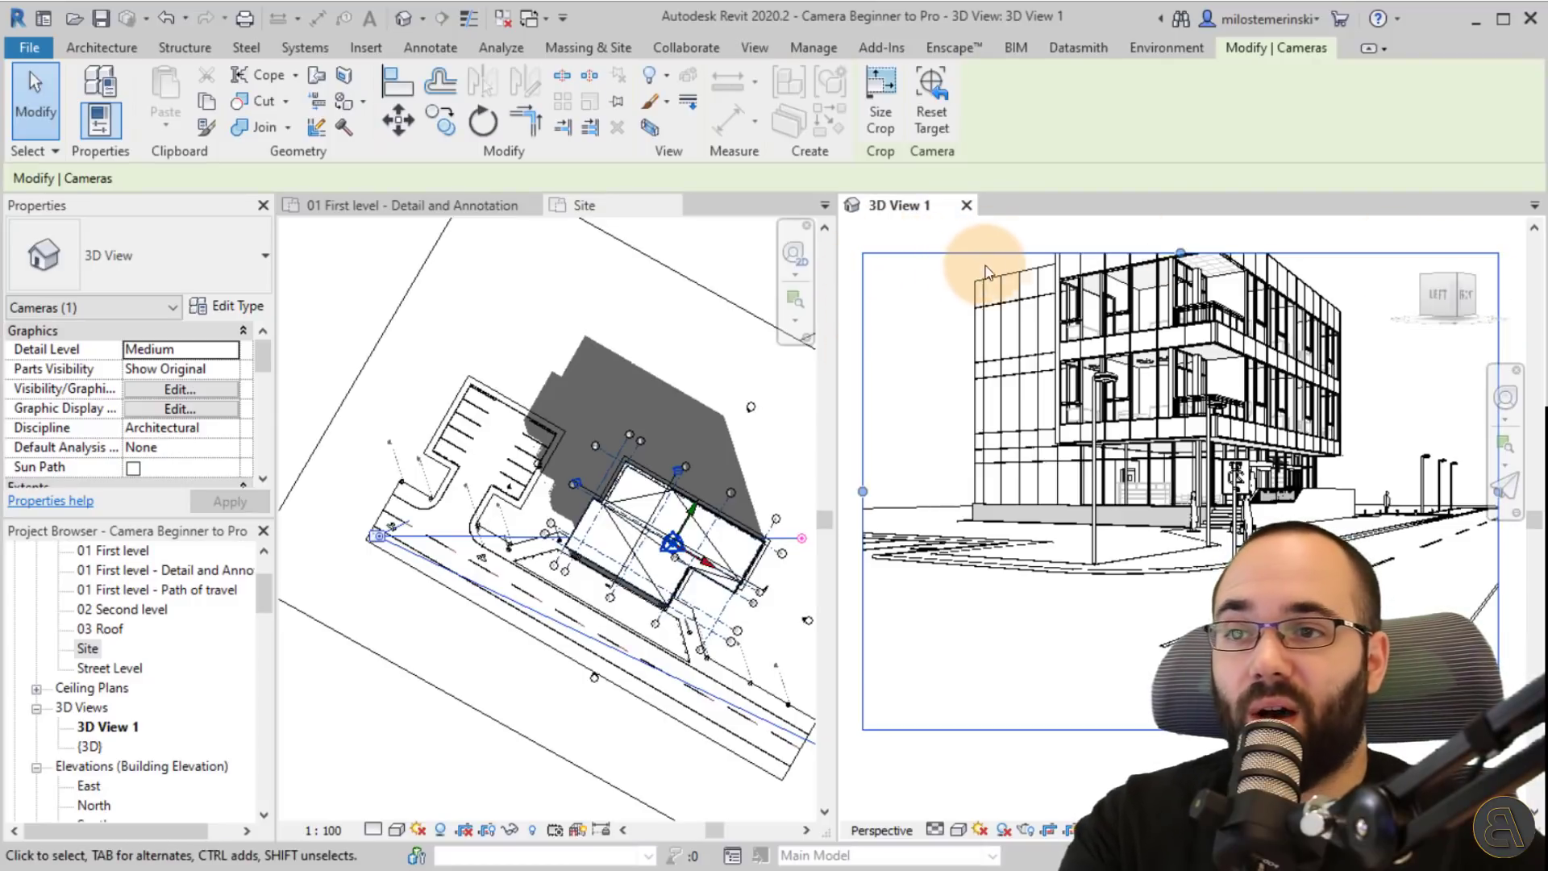
# - Examine the selected camera's eye point and target point in the Site plan
pyautogui.scroll(4, 388, 532)
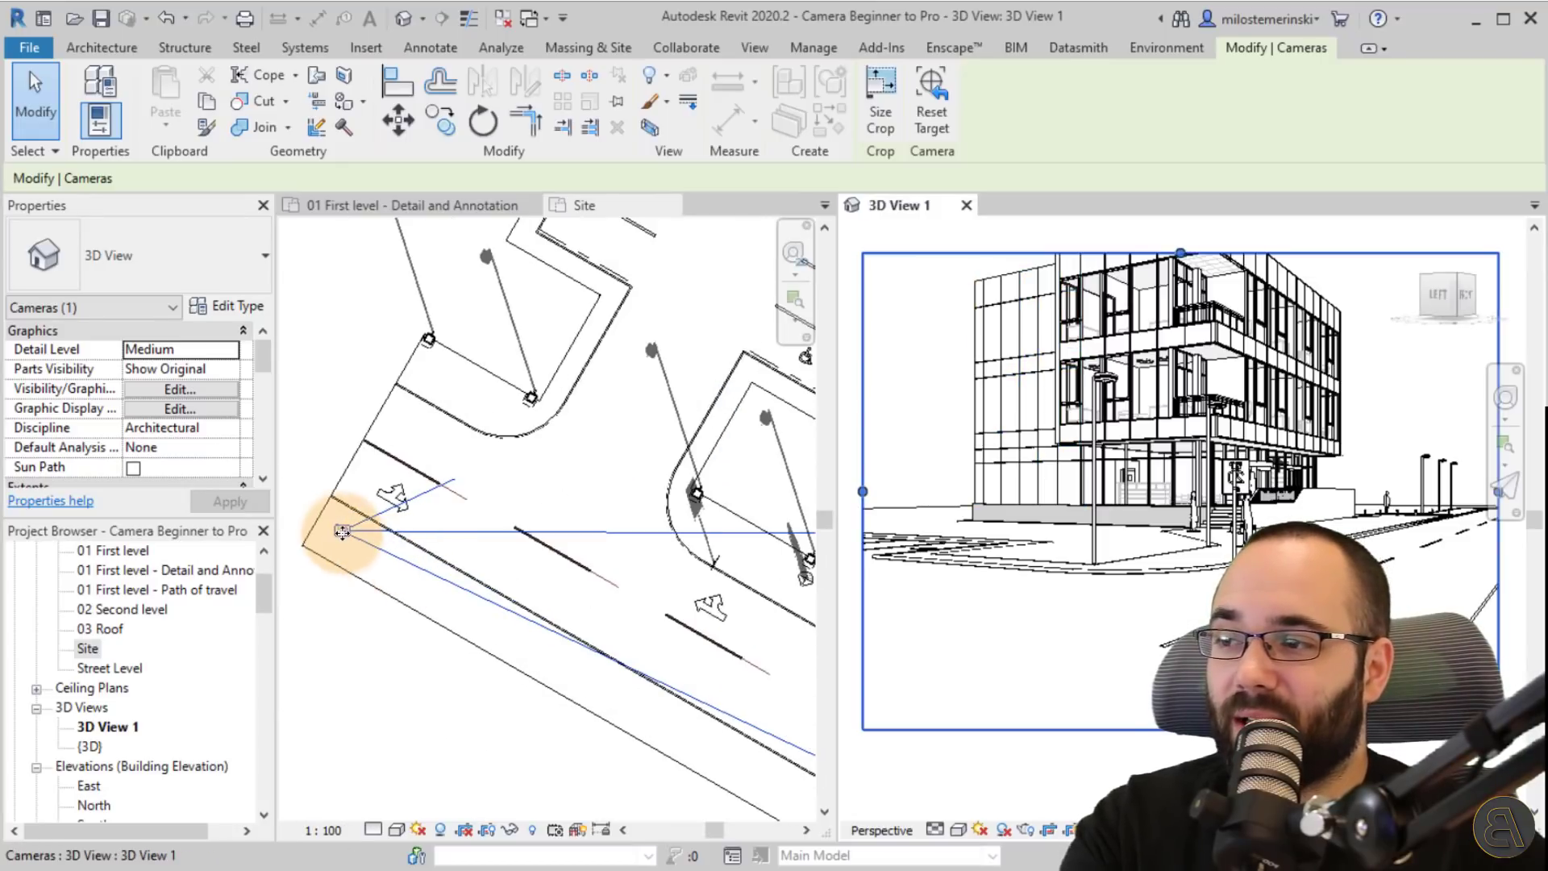
pyautogui.scroll(-5, 342, 534)
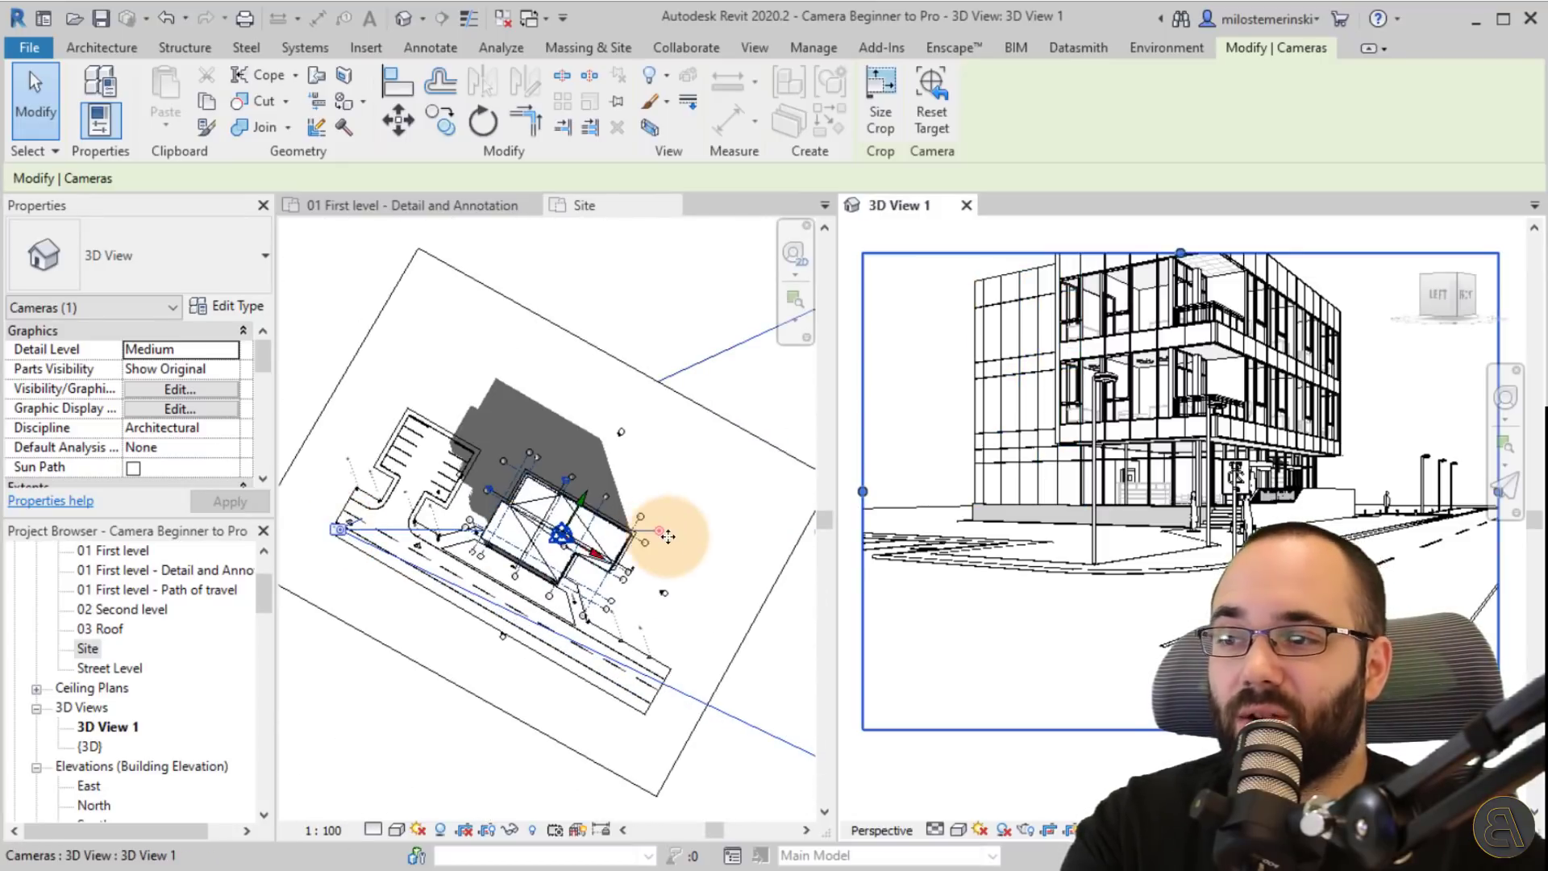
pyautogui.scroll(3, 670, 536)
pyautogui.scroll(2, 649, 536)
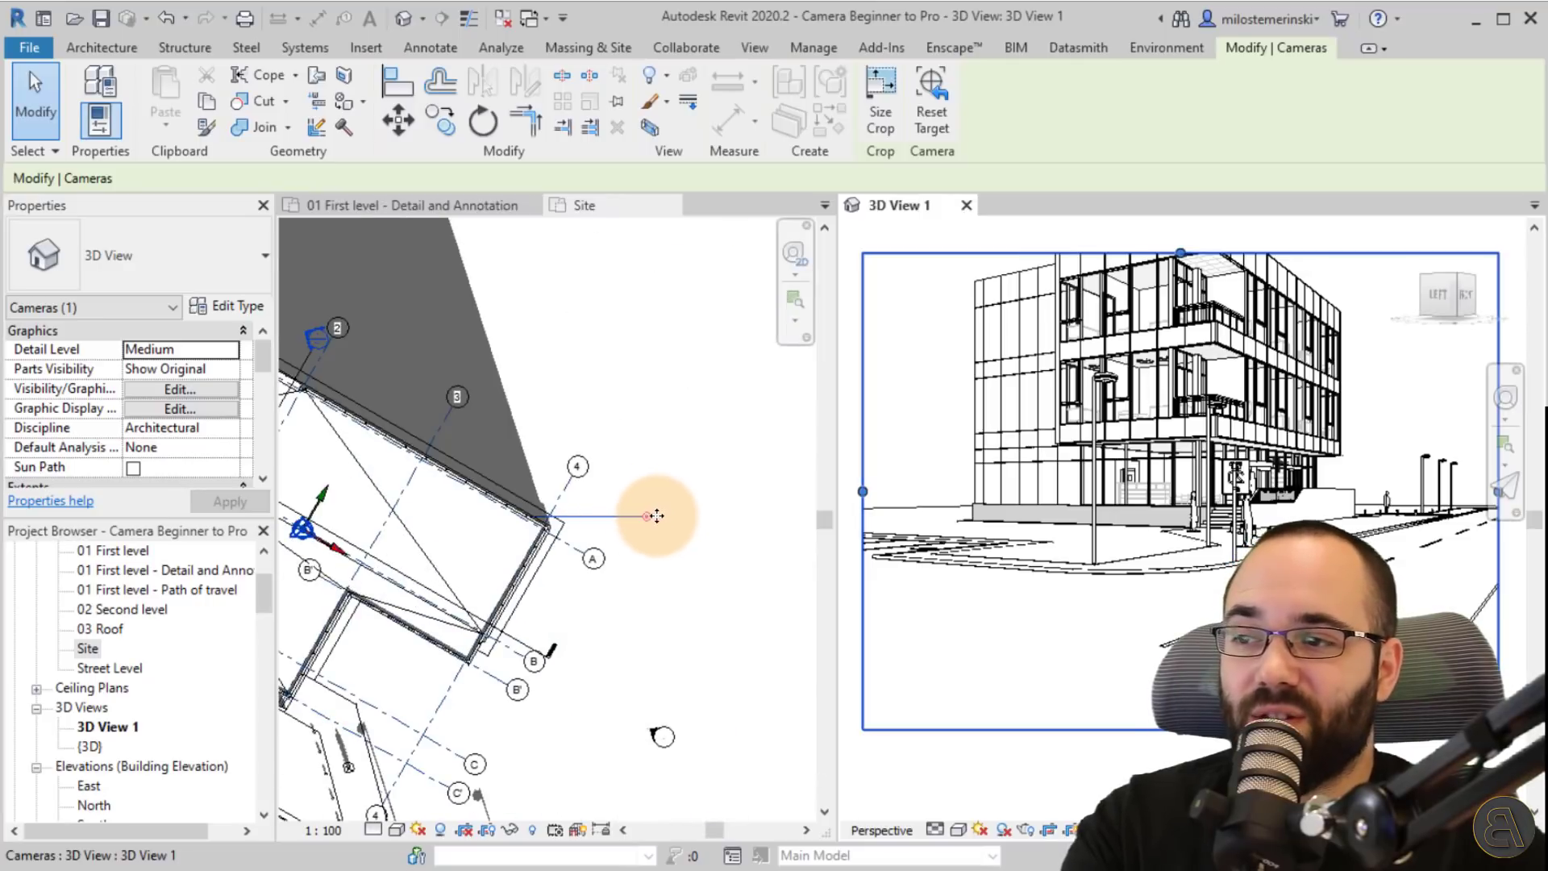
pyautogui.scroll(-5, 650, 519)
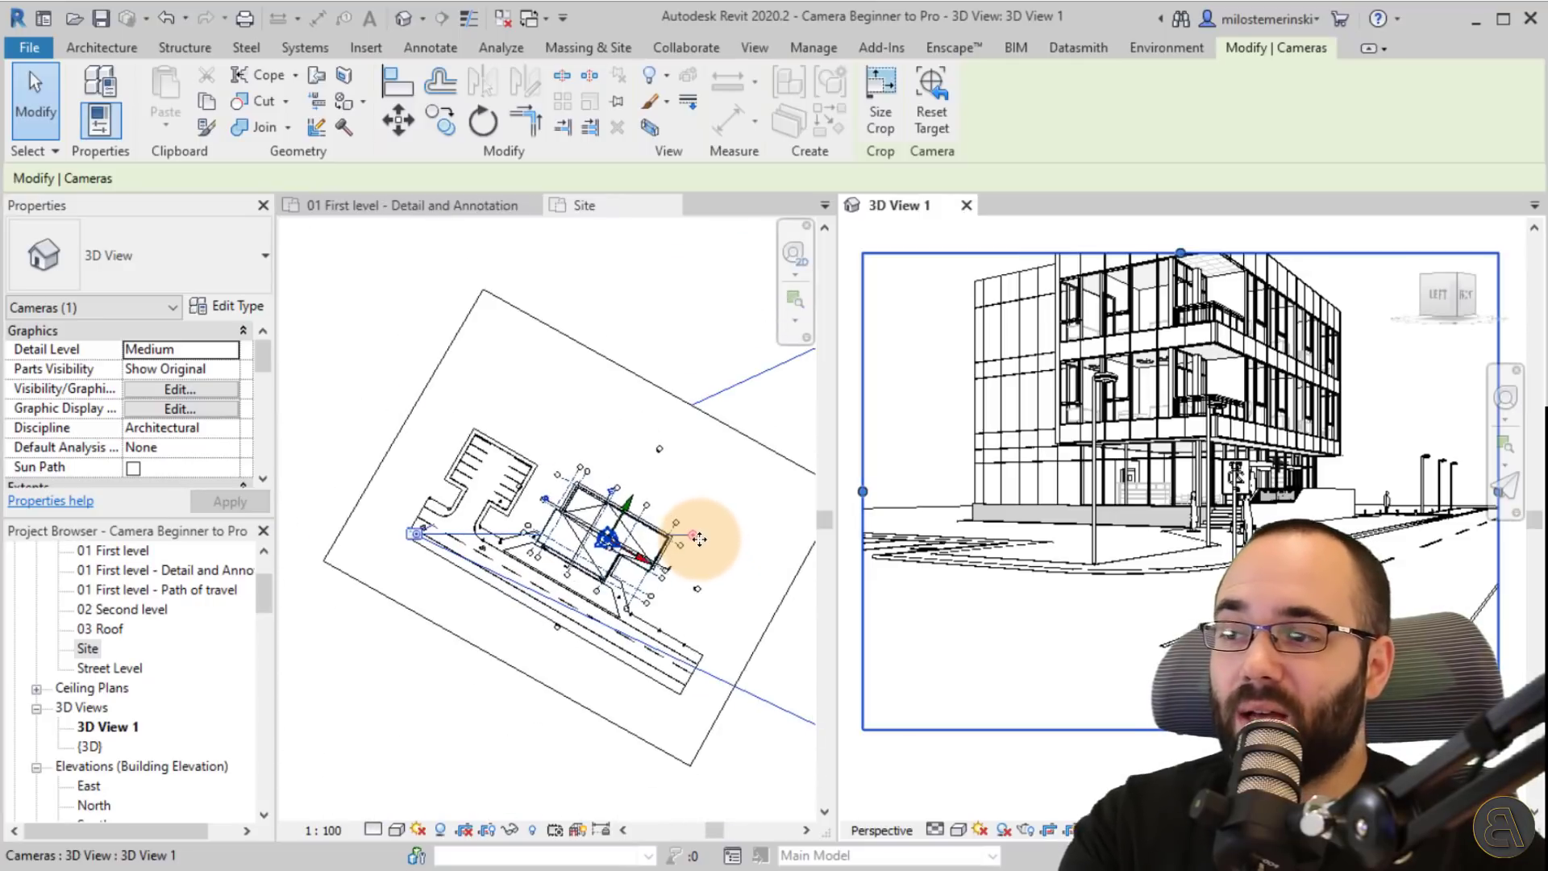
pyautogui.click(381, 658)
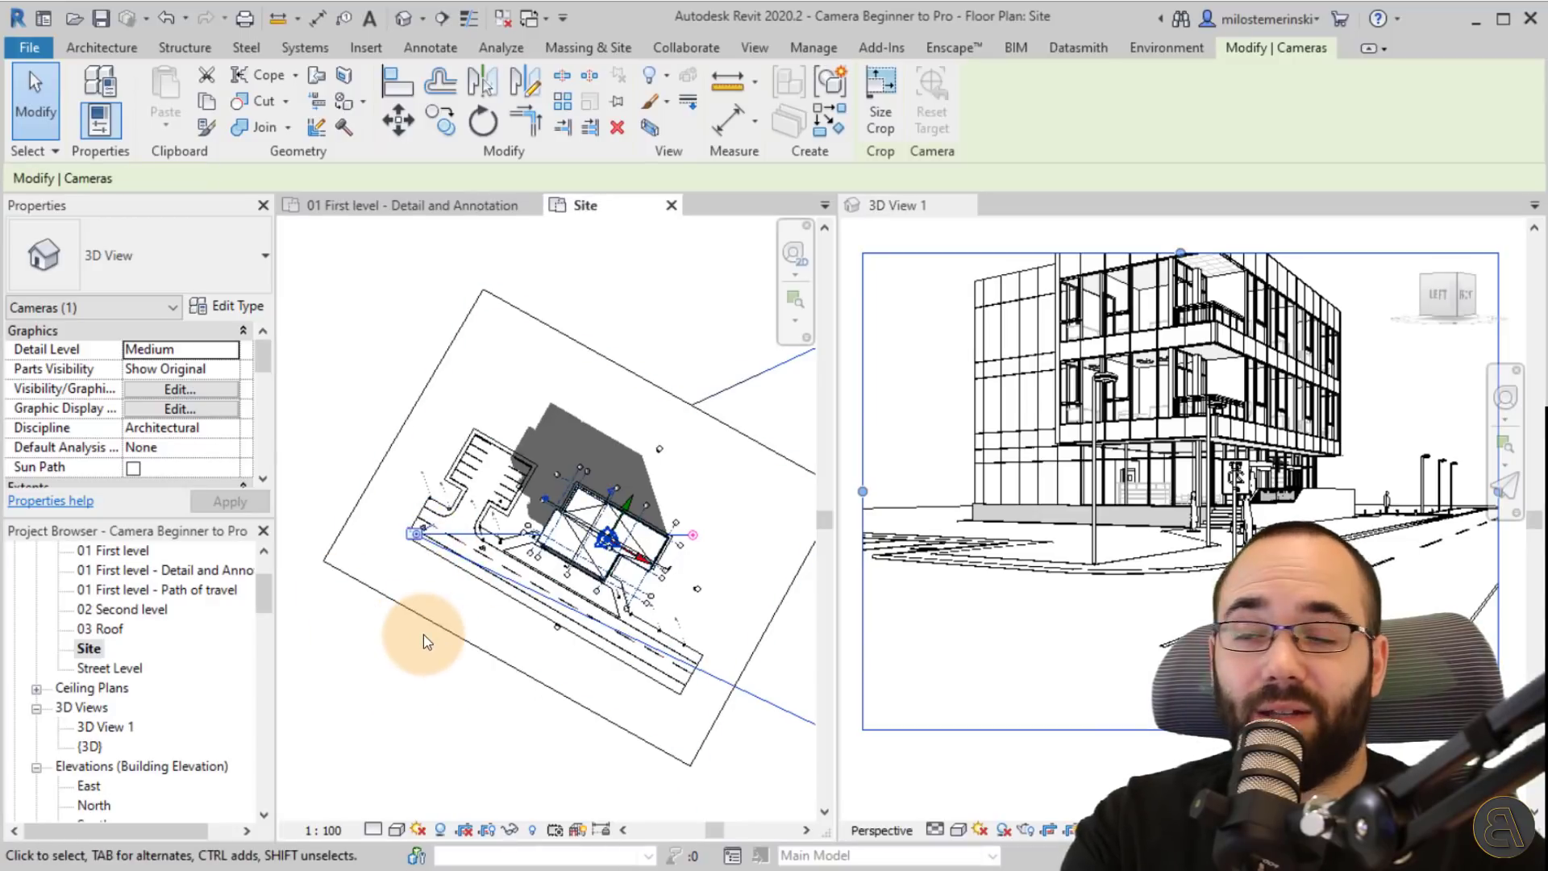
# - Move the camera's eye point into the parking lot and its target in front of the building's street side on the Site plan
pyautogui.scroll(2, 423, 636)
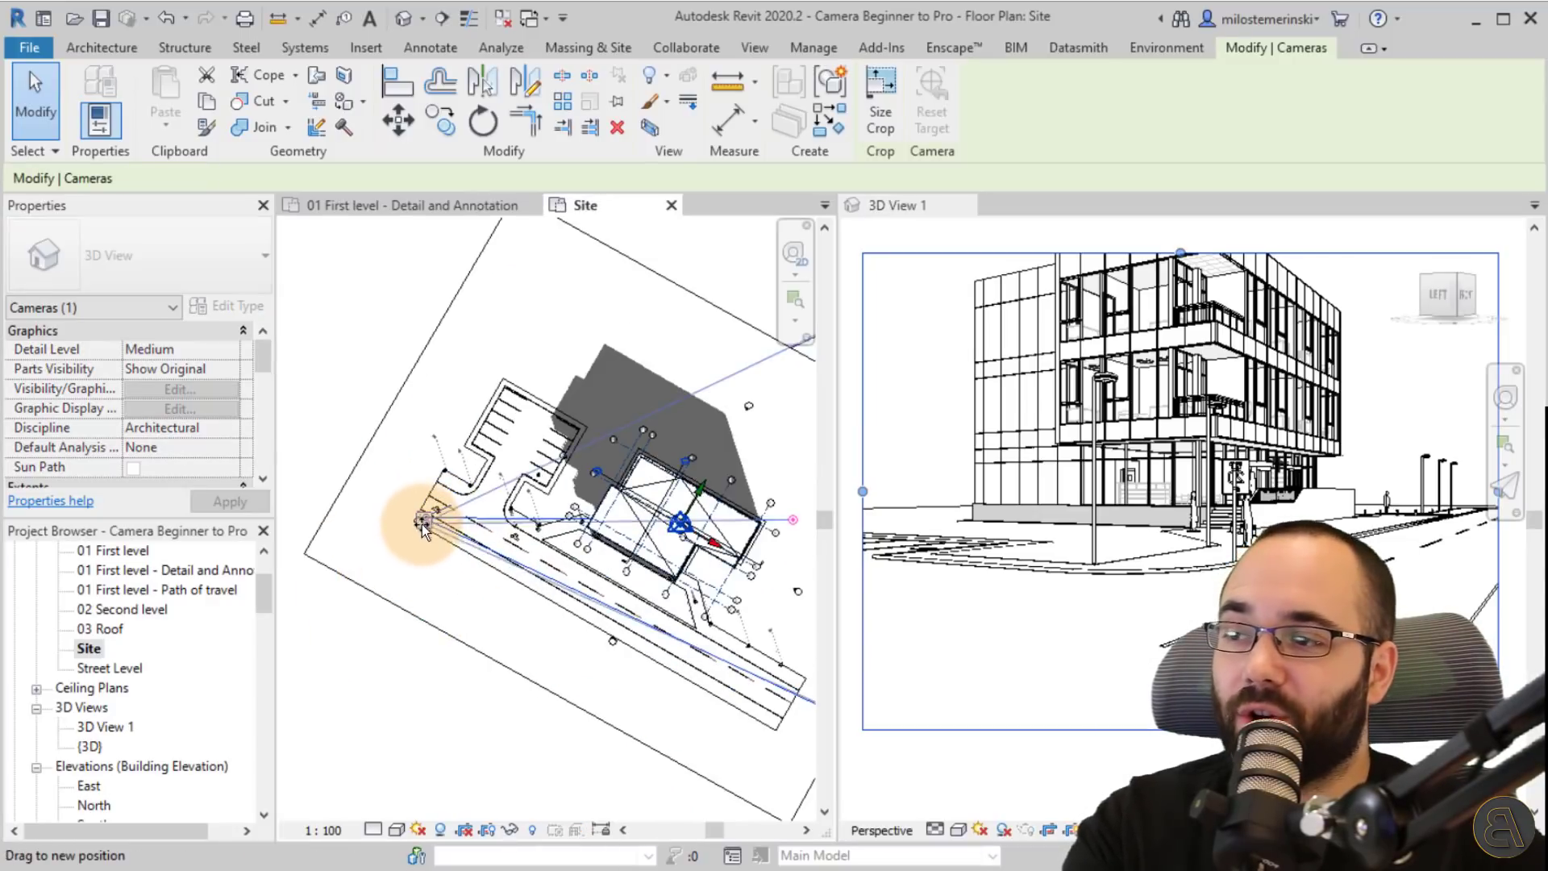
pyautogui.moveTo(422, 534); pyautogui.dragTo(496, 406)
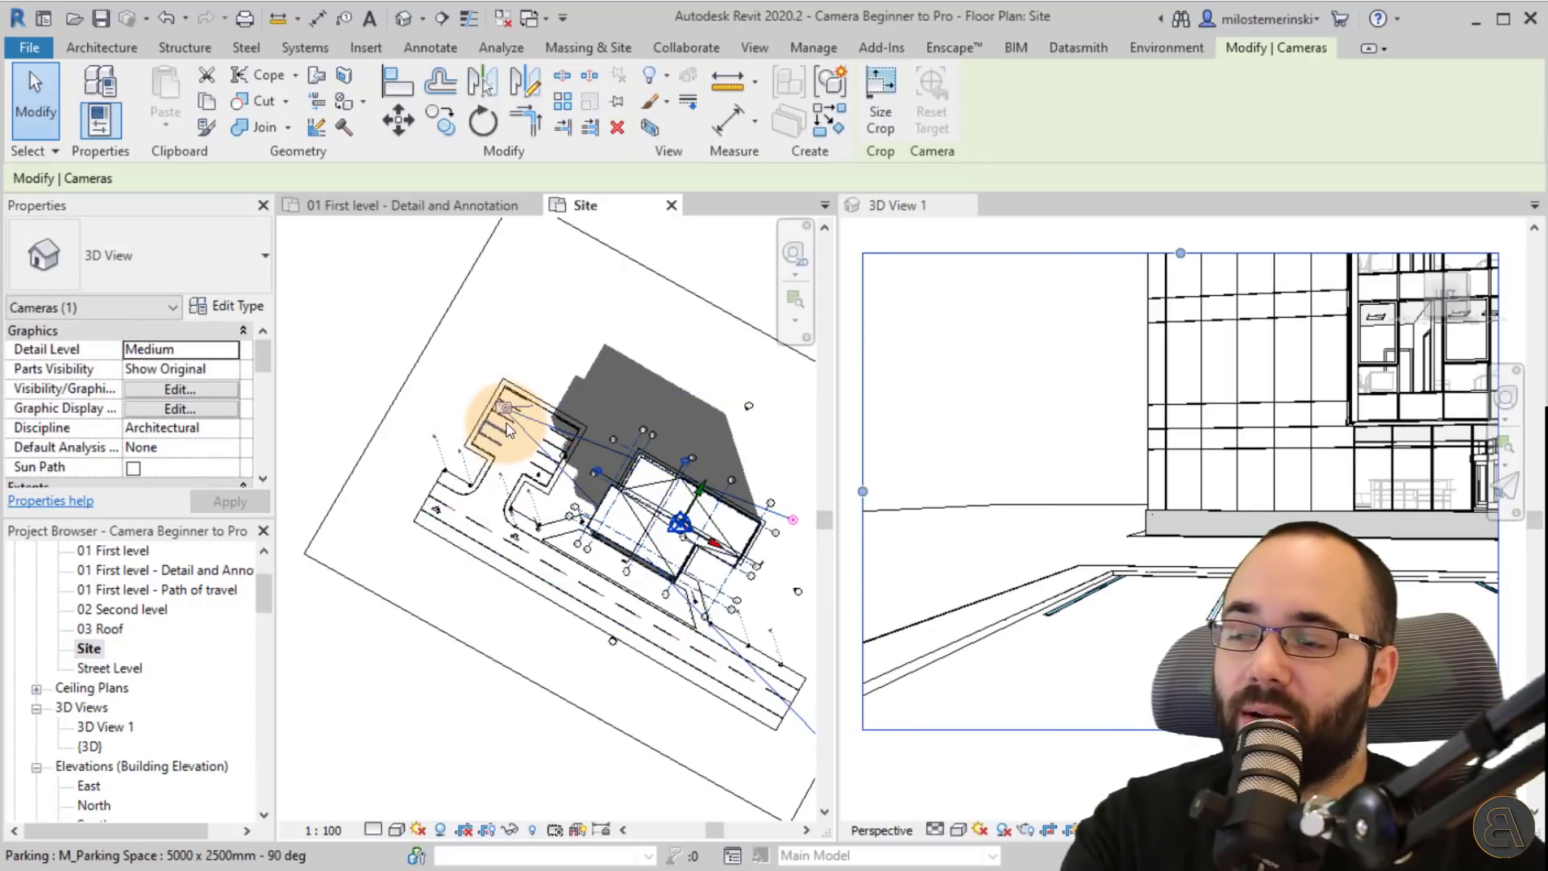
pyautogui.scroll(-2, 404, 508)
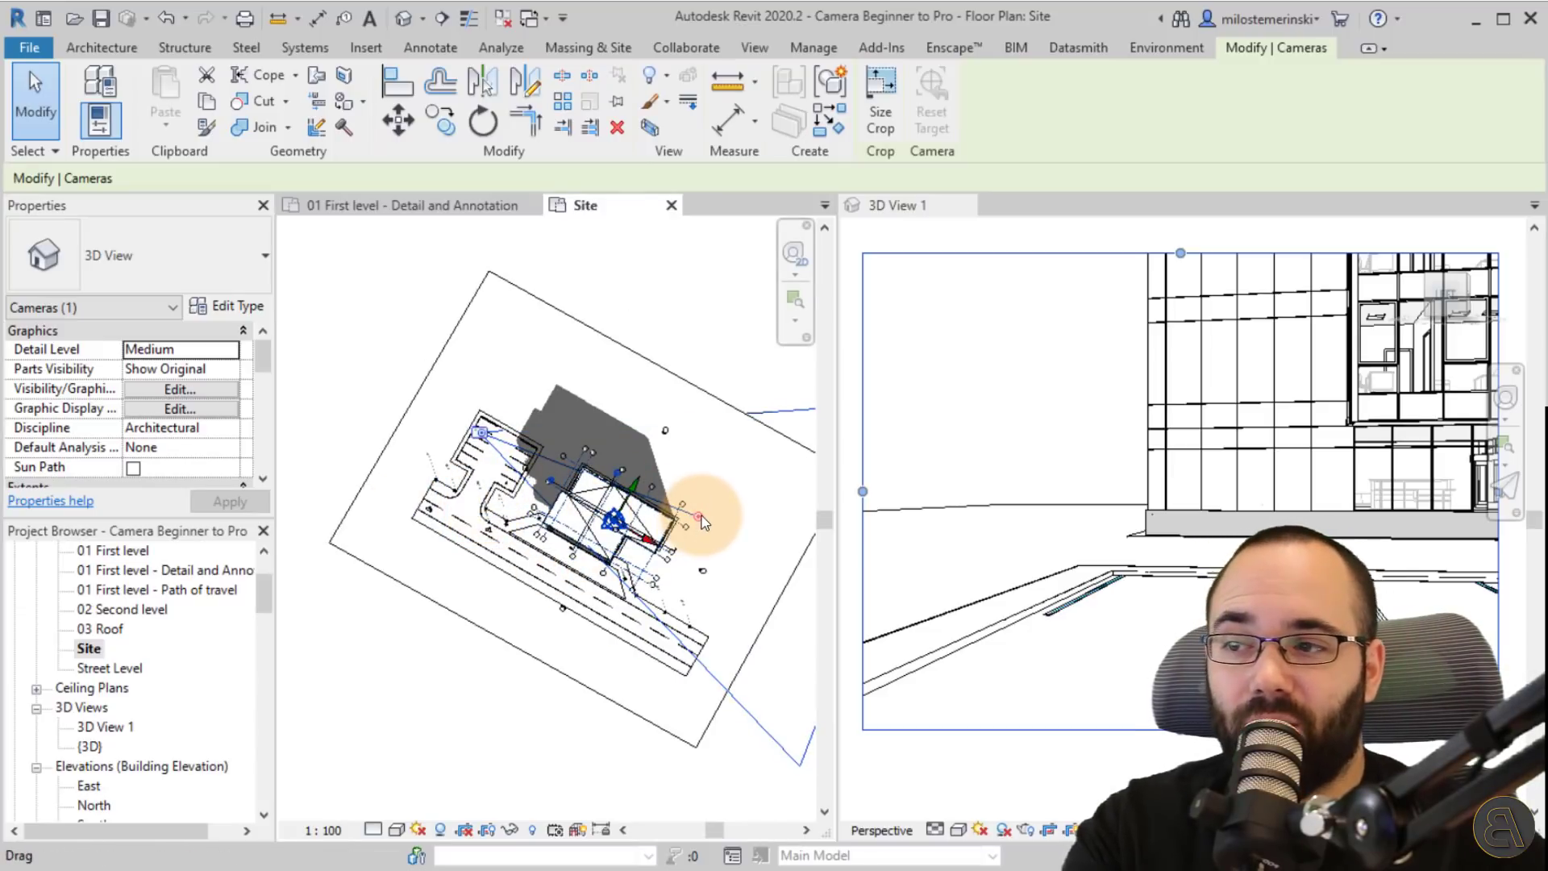
pyautogui.moveTo(702, 522); pyautogui.dragTo(665, 574)
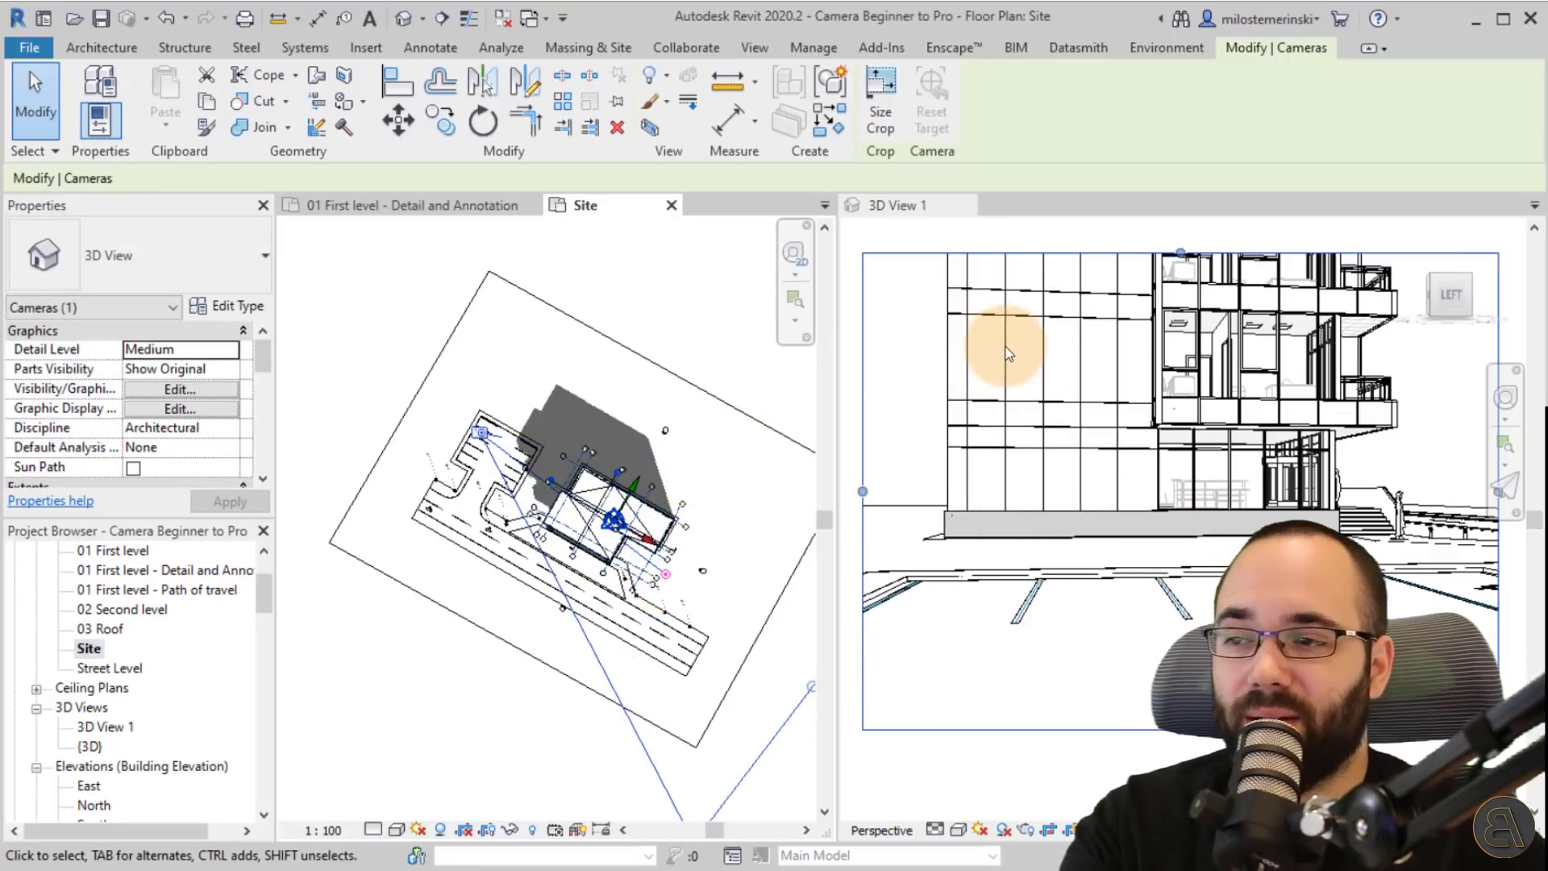
# - Move the camera's eye point back to the street's parking-lot end and its target just past the building's far side
pyautogui.moveTo(482, 433); pyautogui.dragTo(429, 516)
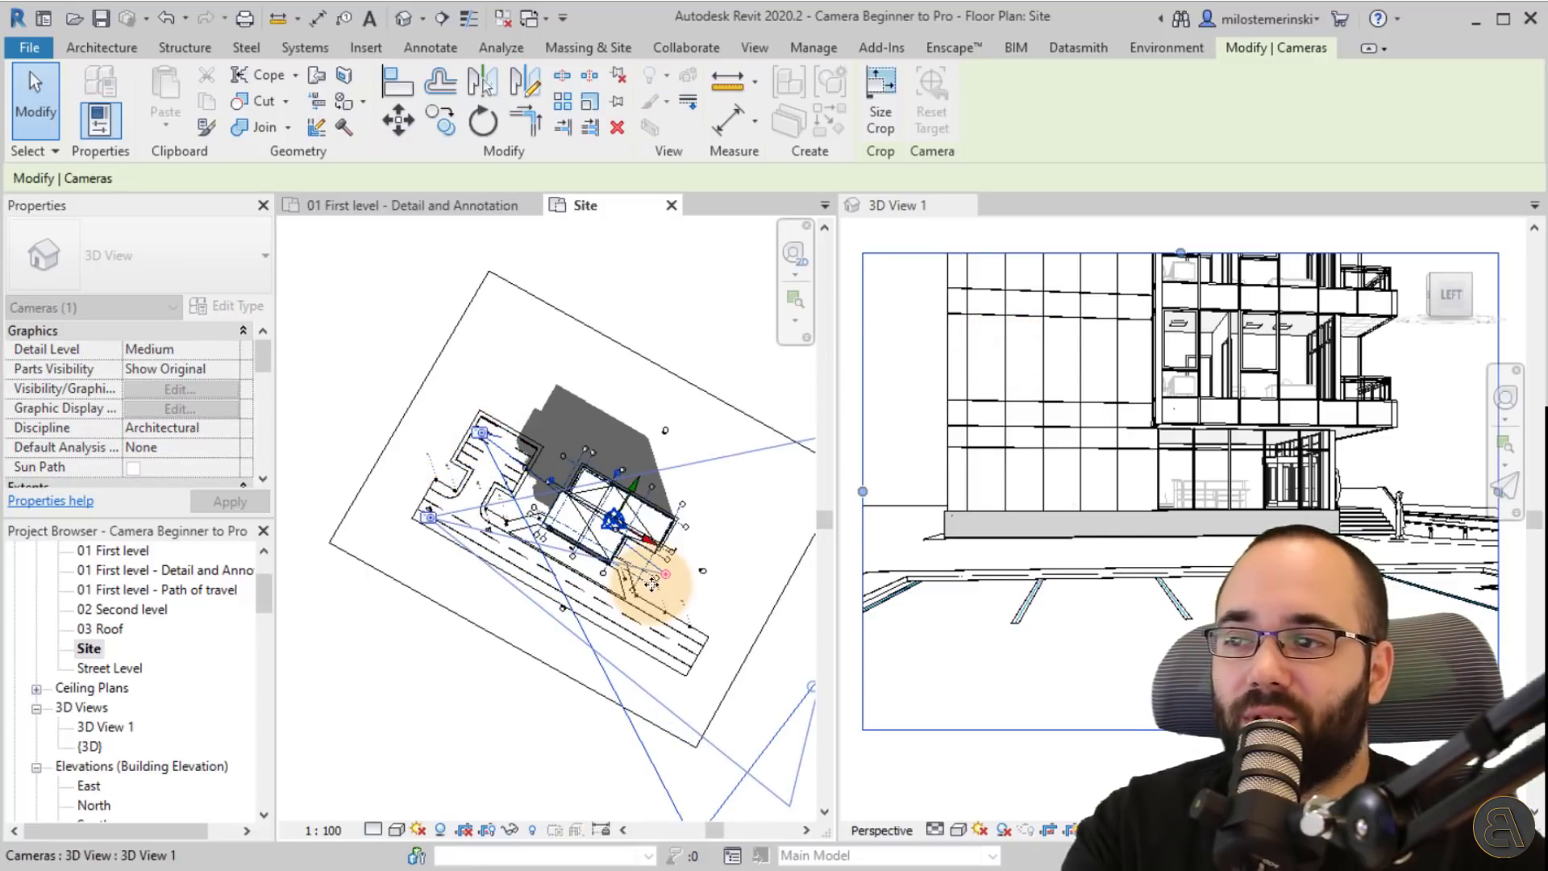
pyautogui.moveTo(668, 580); pyautogui.dragTo(698, 510)
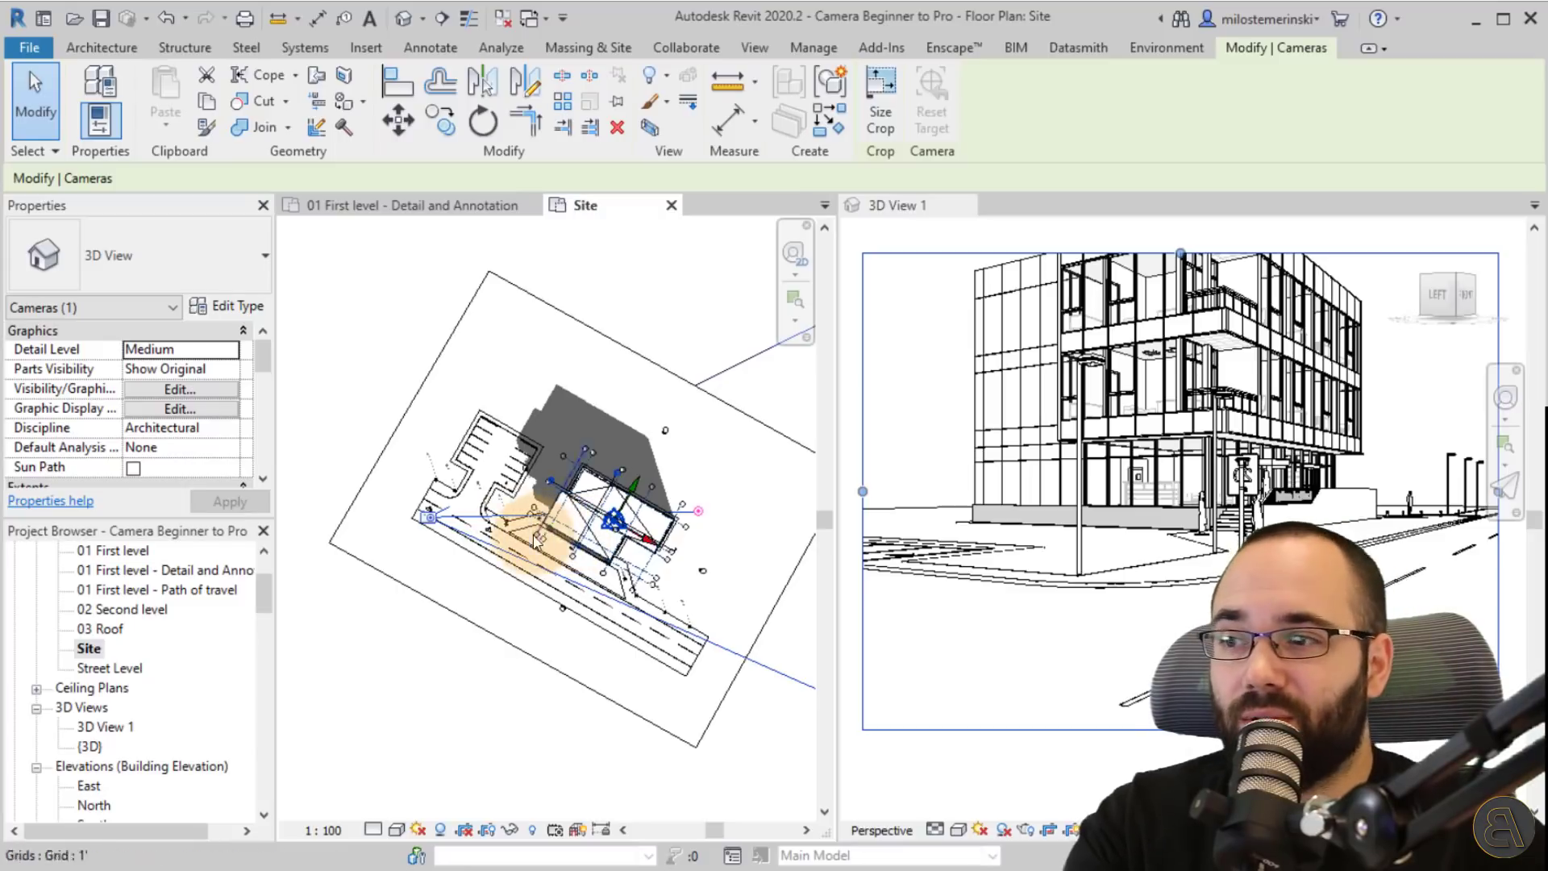
pyautogui.scroll(2, 532, 589)
pyautogui.moveTo(520, 649); pyautogui.dragTo(505, 606, button='middle')
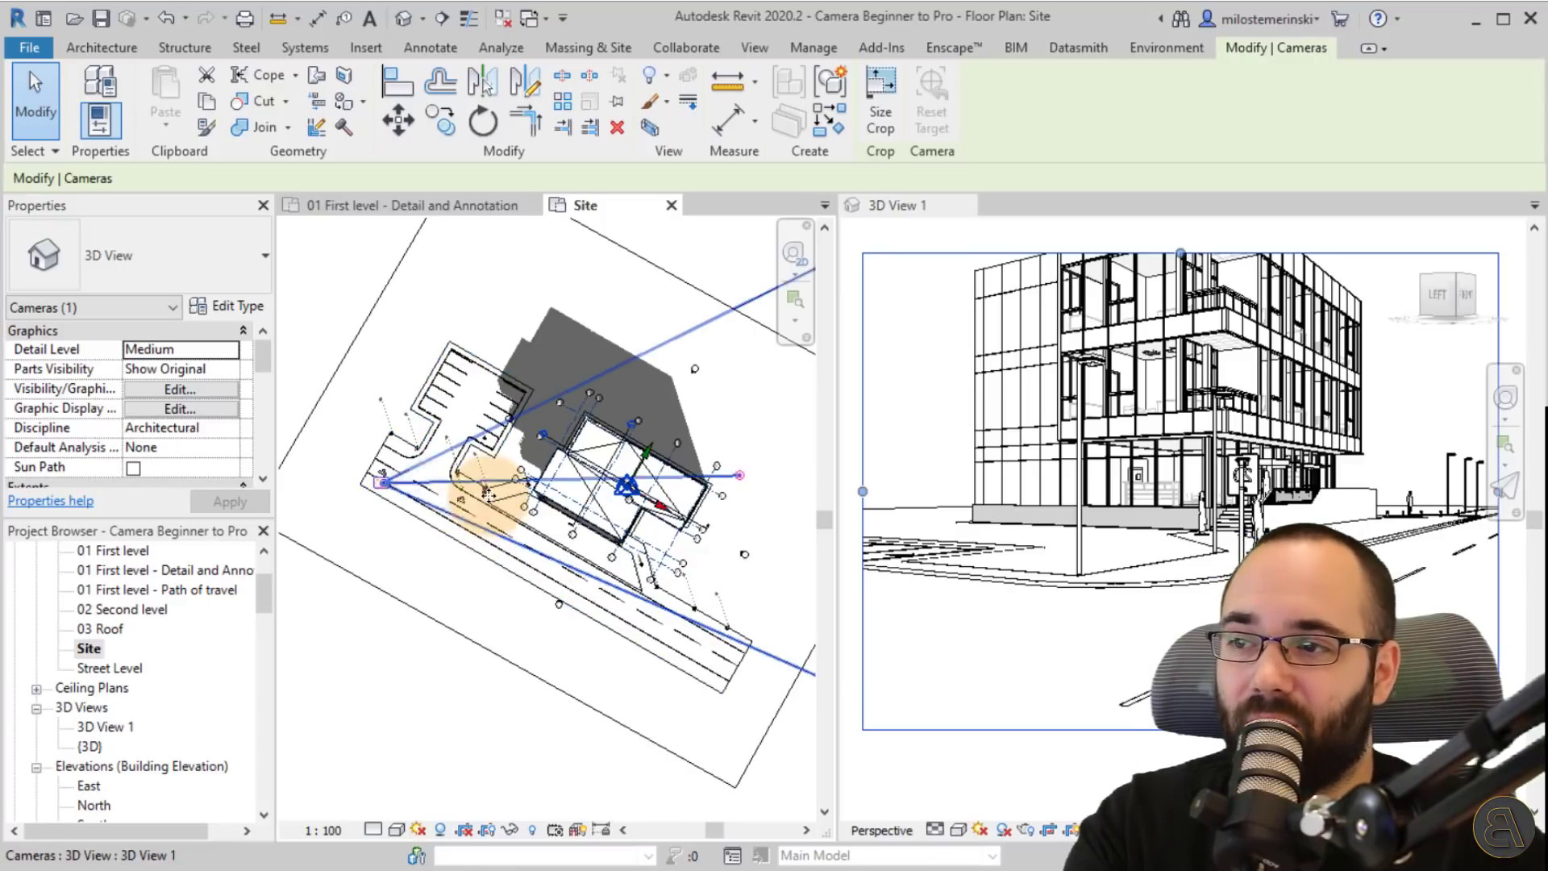
# - Deselect the camera and examine the eye and target elevations in the camera properties of 3D View 1
pyautogui.click(967, 252)
pyautogui.click(980, 239)
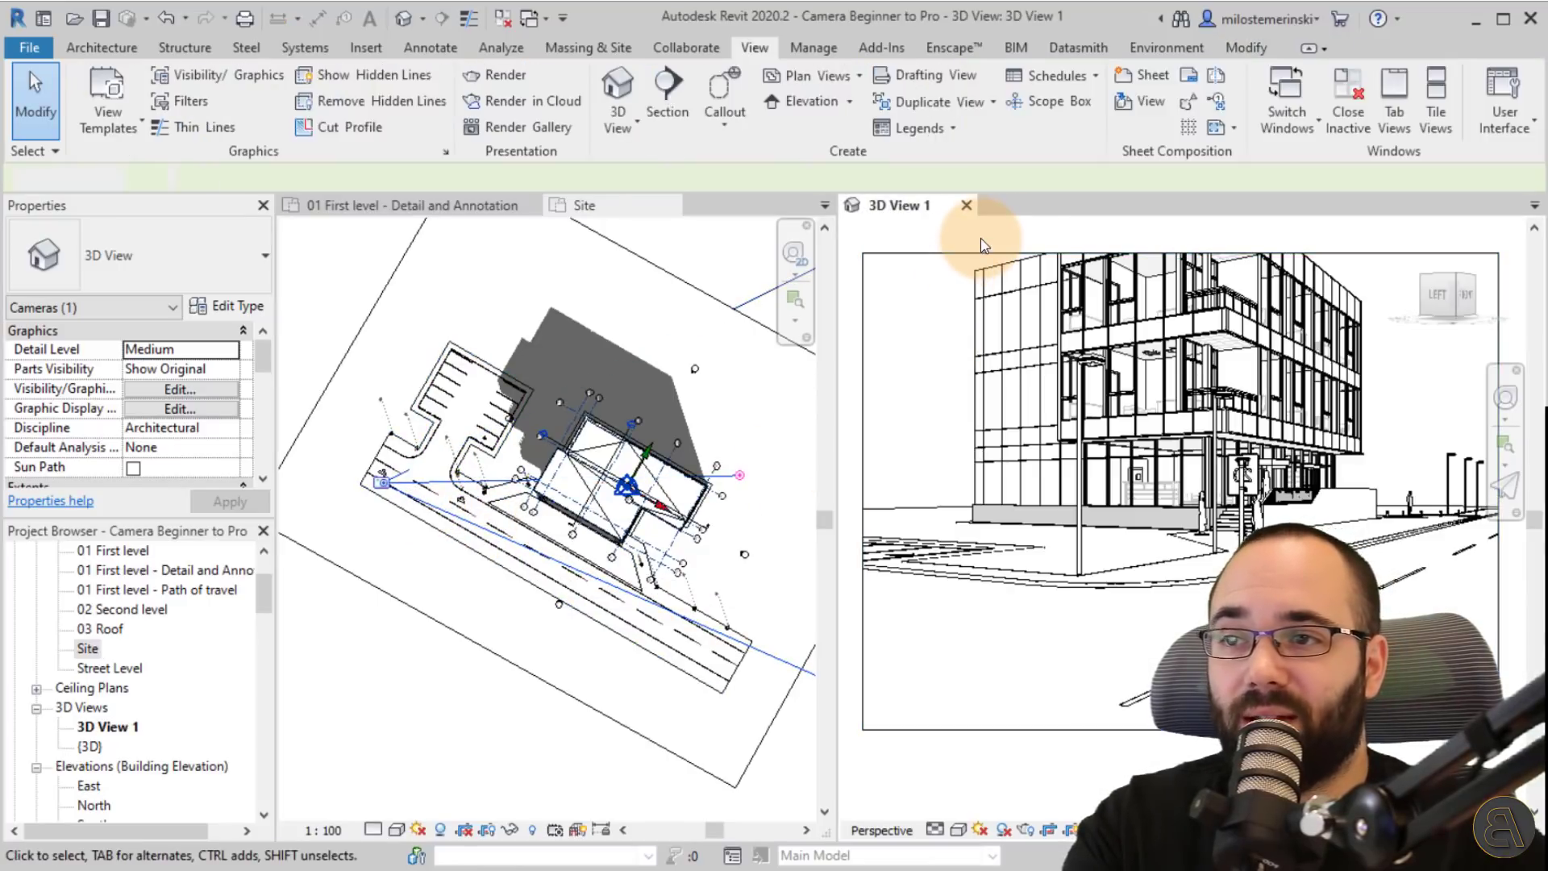
pyautogui.click(1010, 250)
pyautogui.click(1025, 238)
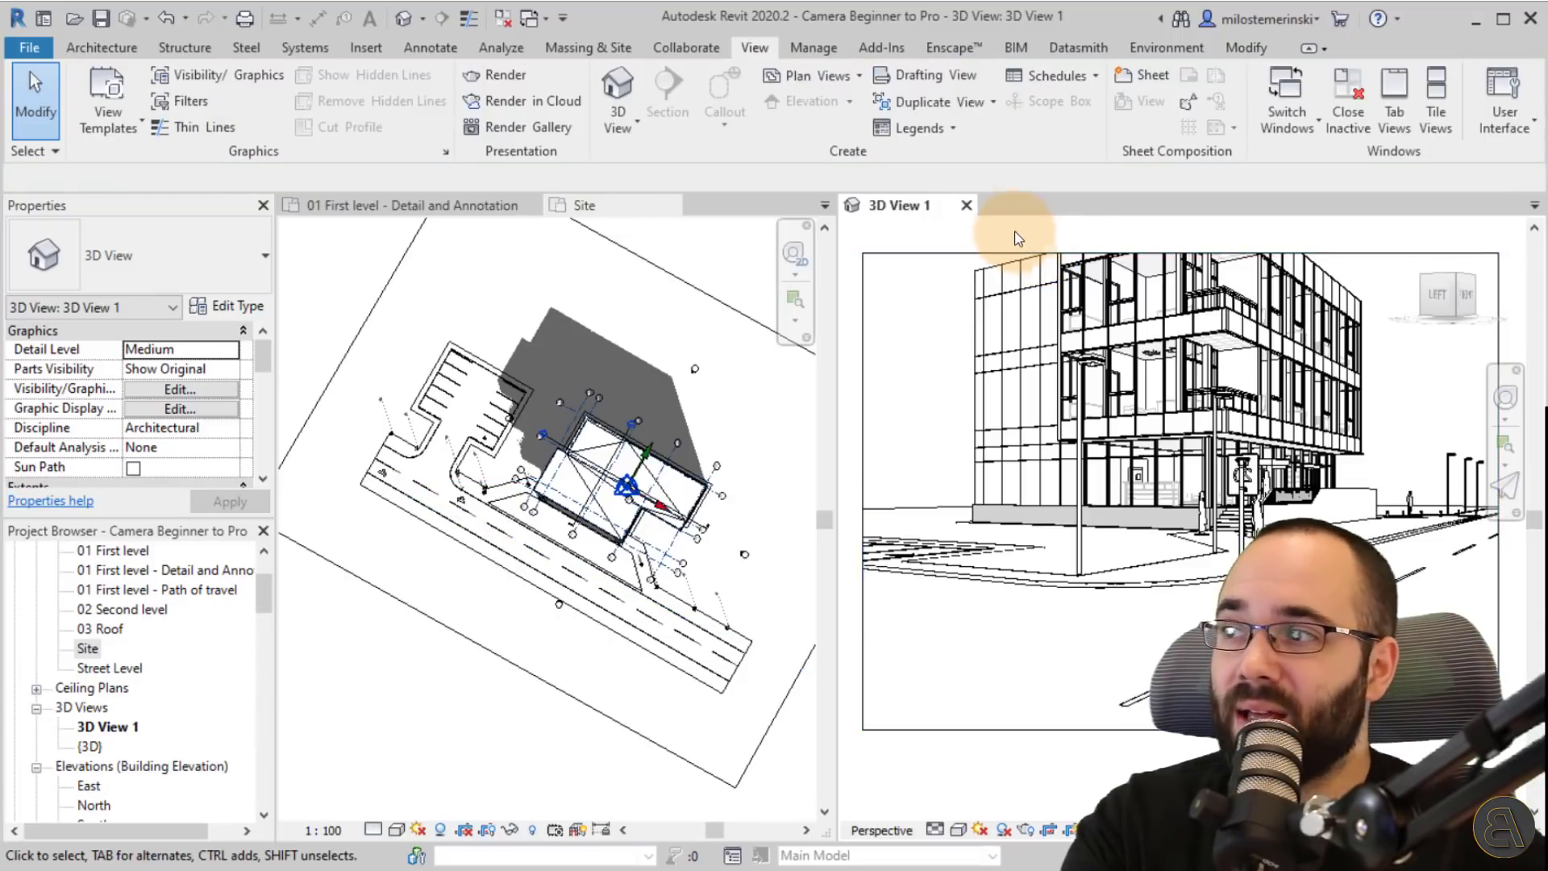
pyautogui.scroll(-5, 179, 418)
pyautogui.scroll(-2, 179, 418)
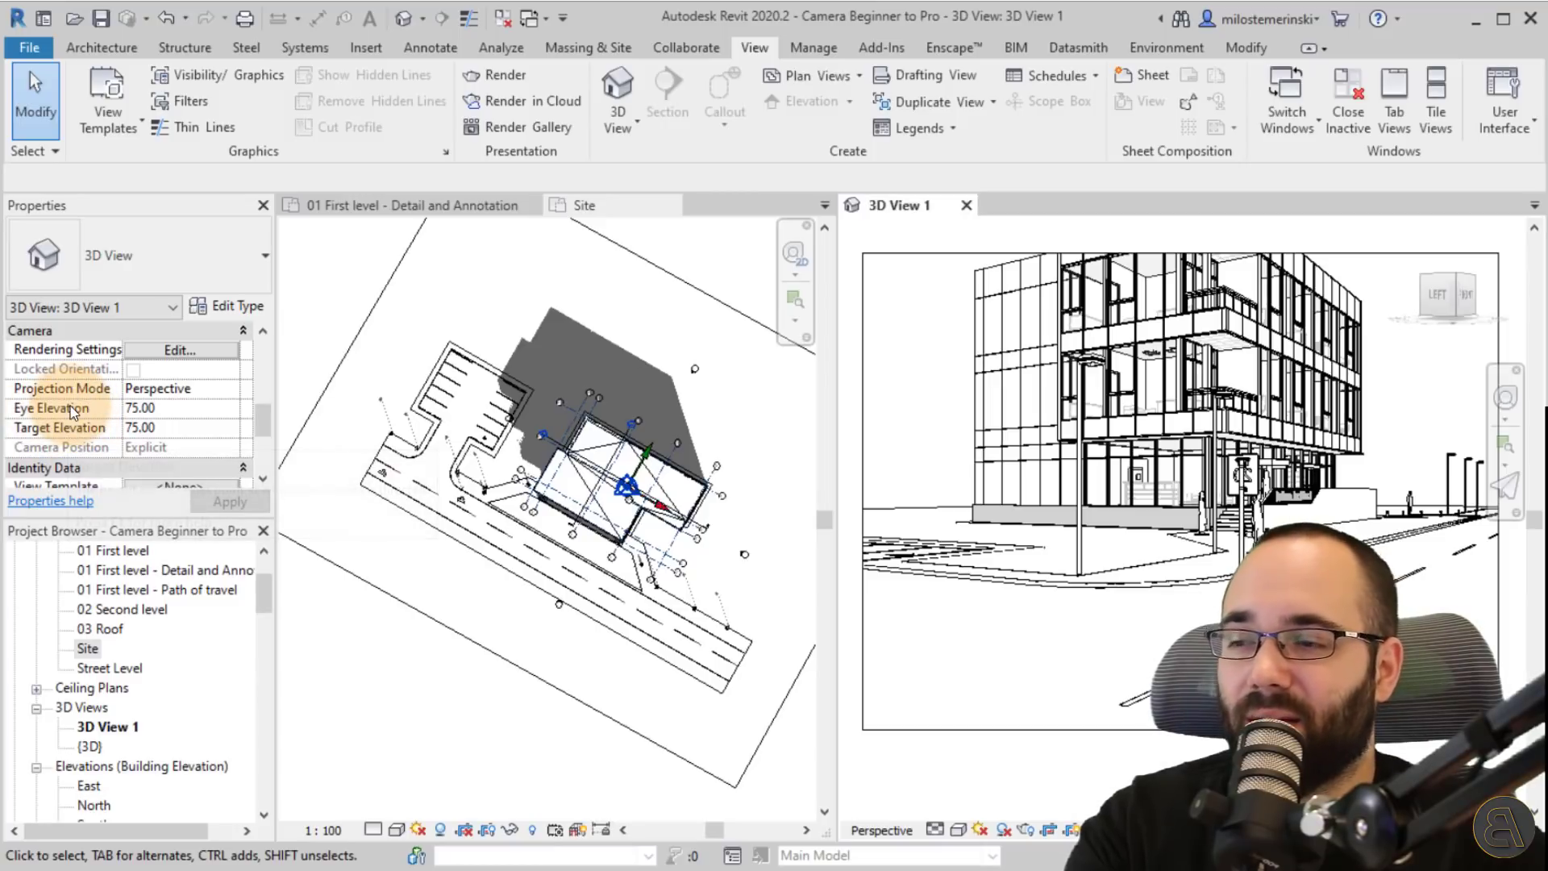
# - Reselect the camera through the crop boundary of 3D View 1 and set its target elevation to 300
pyautogui.click(883, 255)
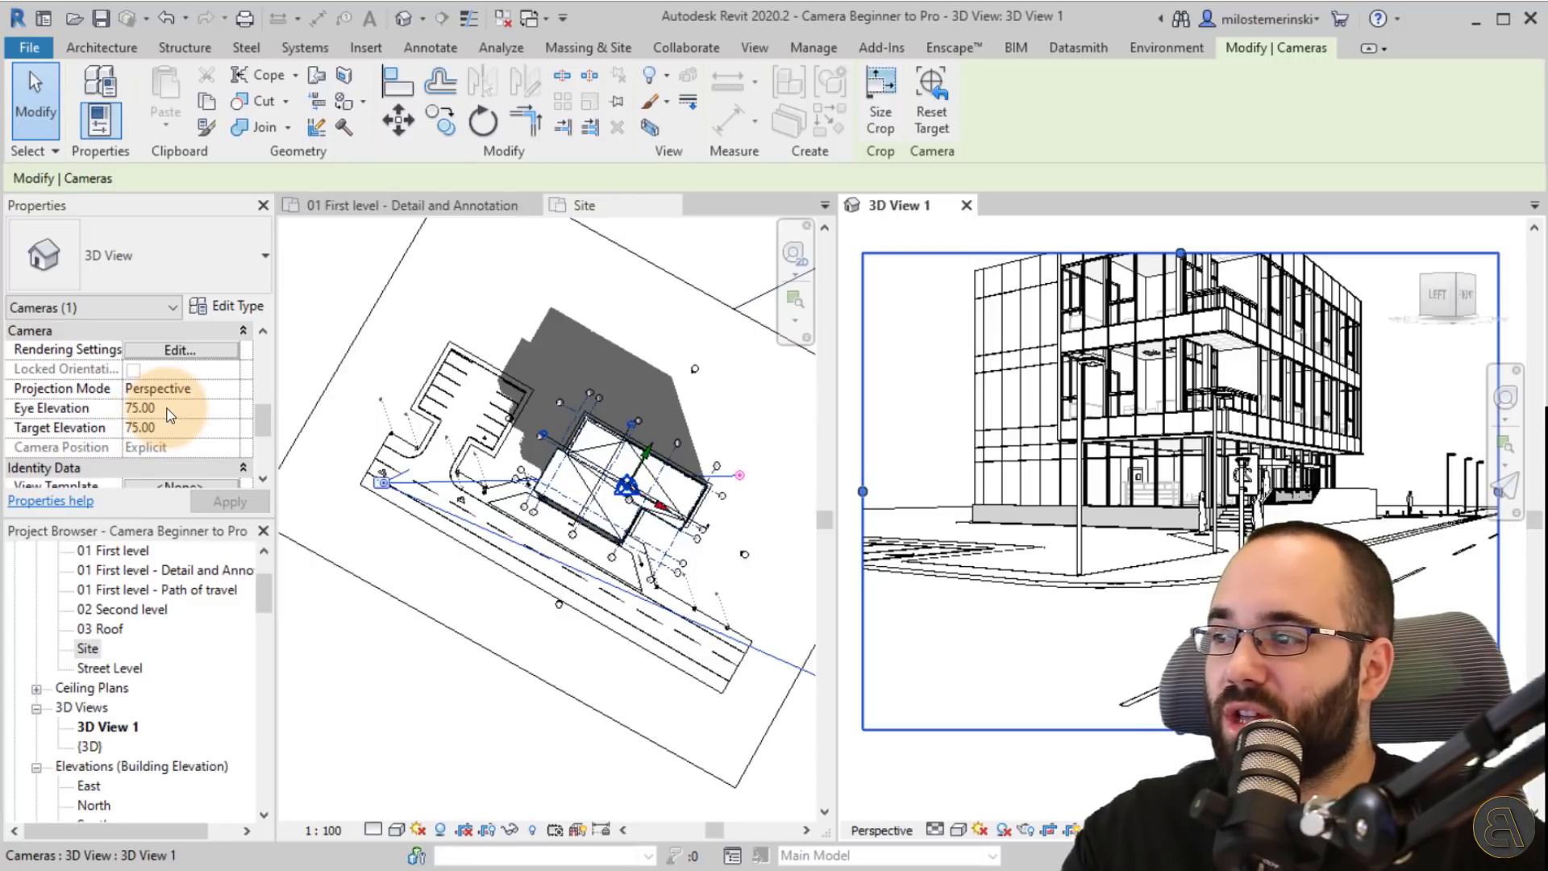
pyautogui.scroll(4, 173, 420)
pyautogui.scroll(-1, 186, 431)
pyautogui.scroll(2, 197, 442)
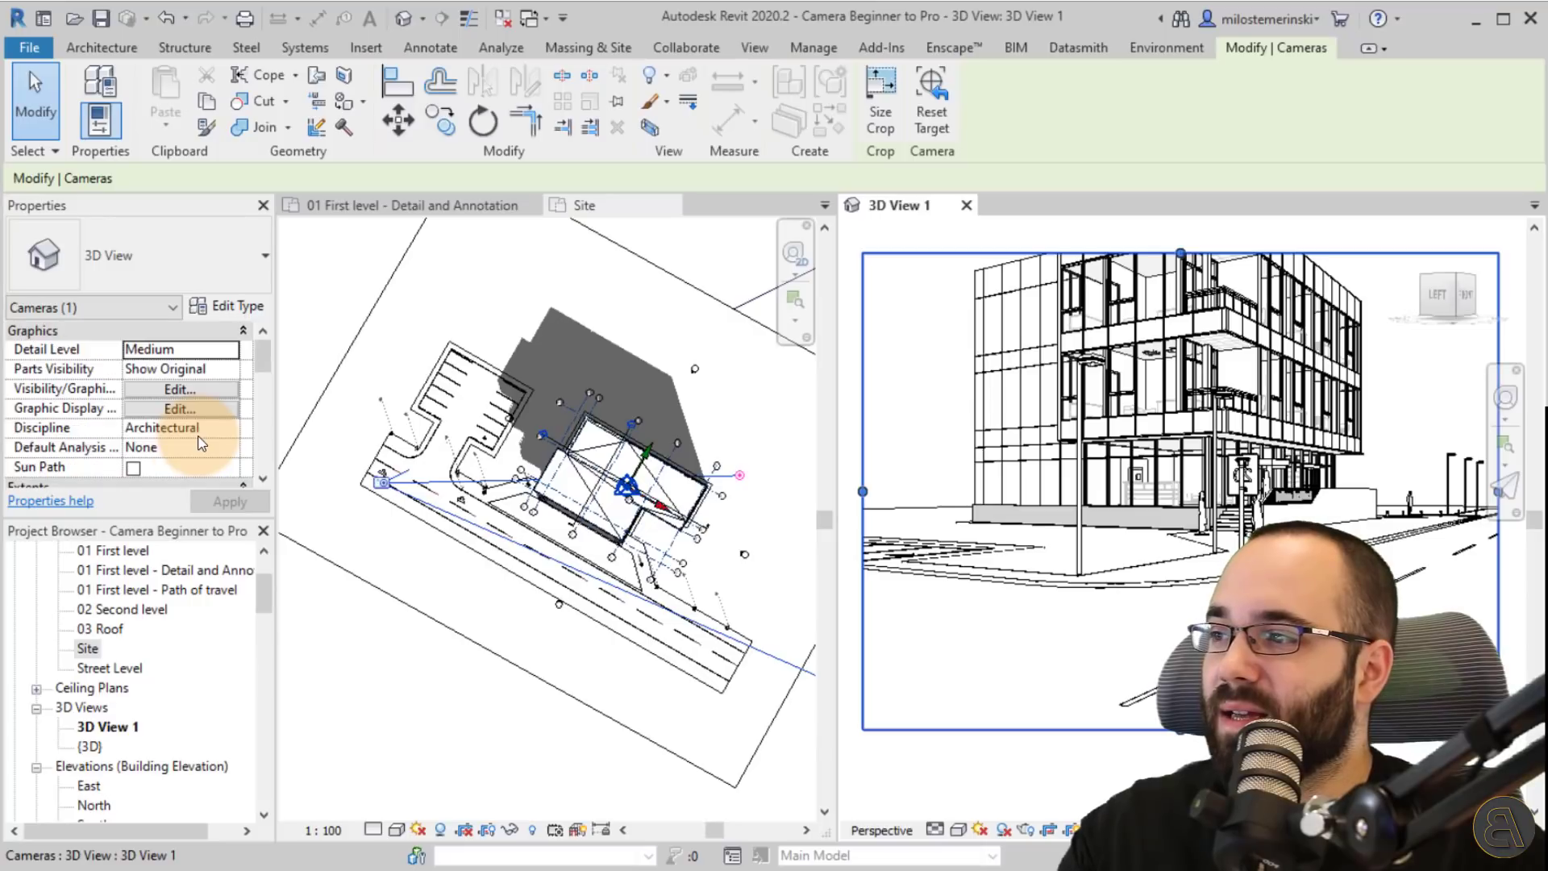
pyautogui.scroll(-5, 198, 443)
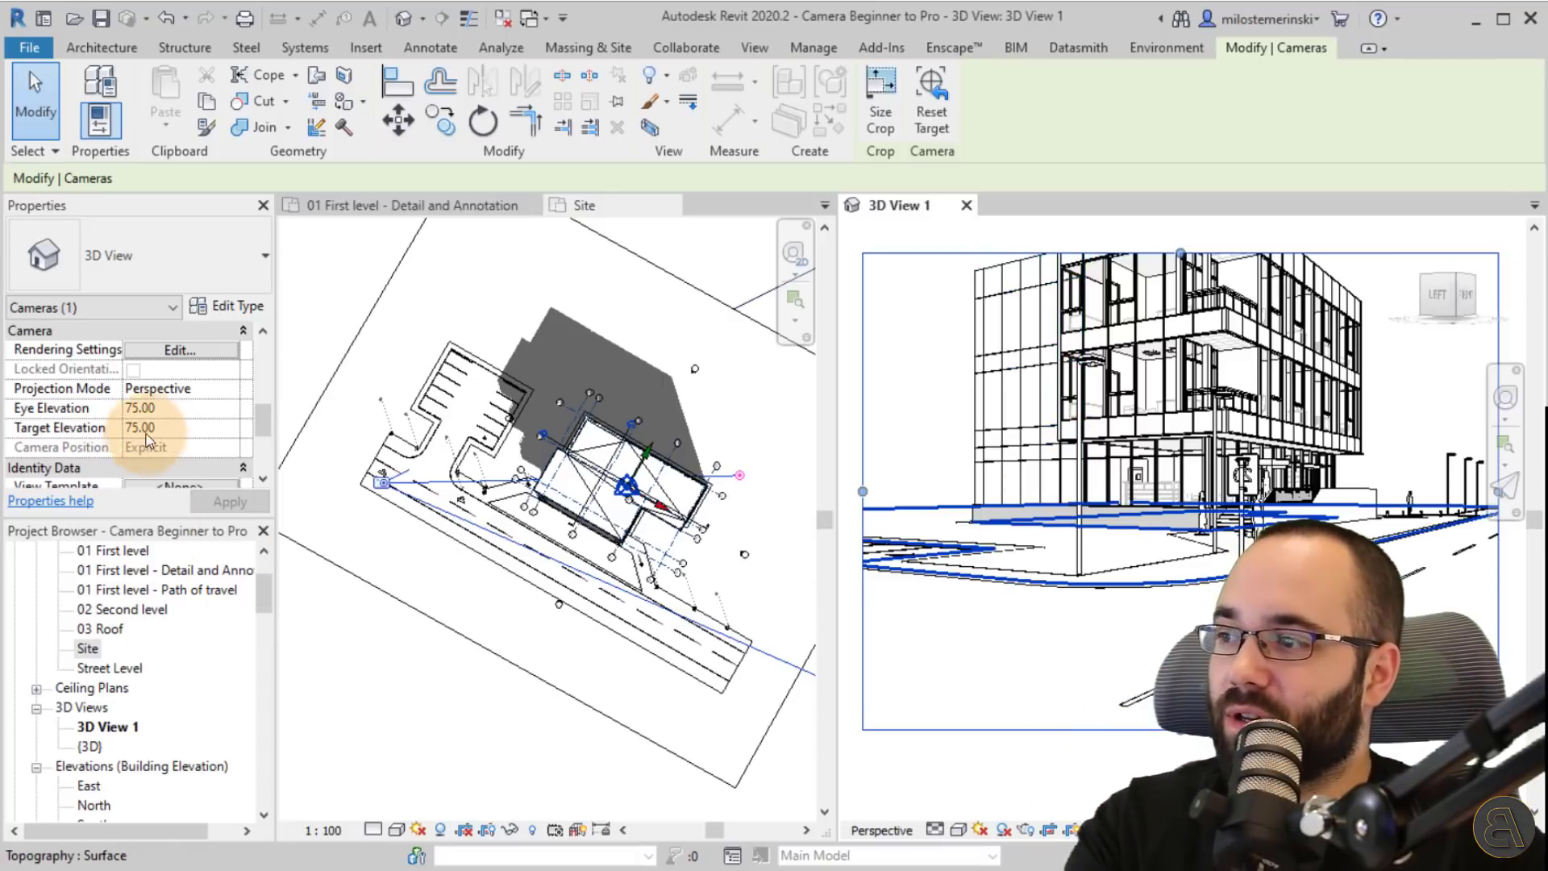
pyautogui.click(175, 431)
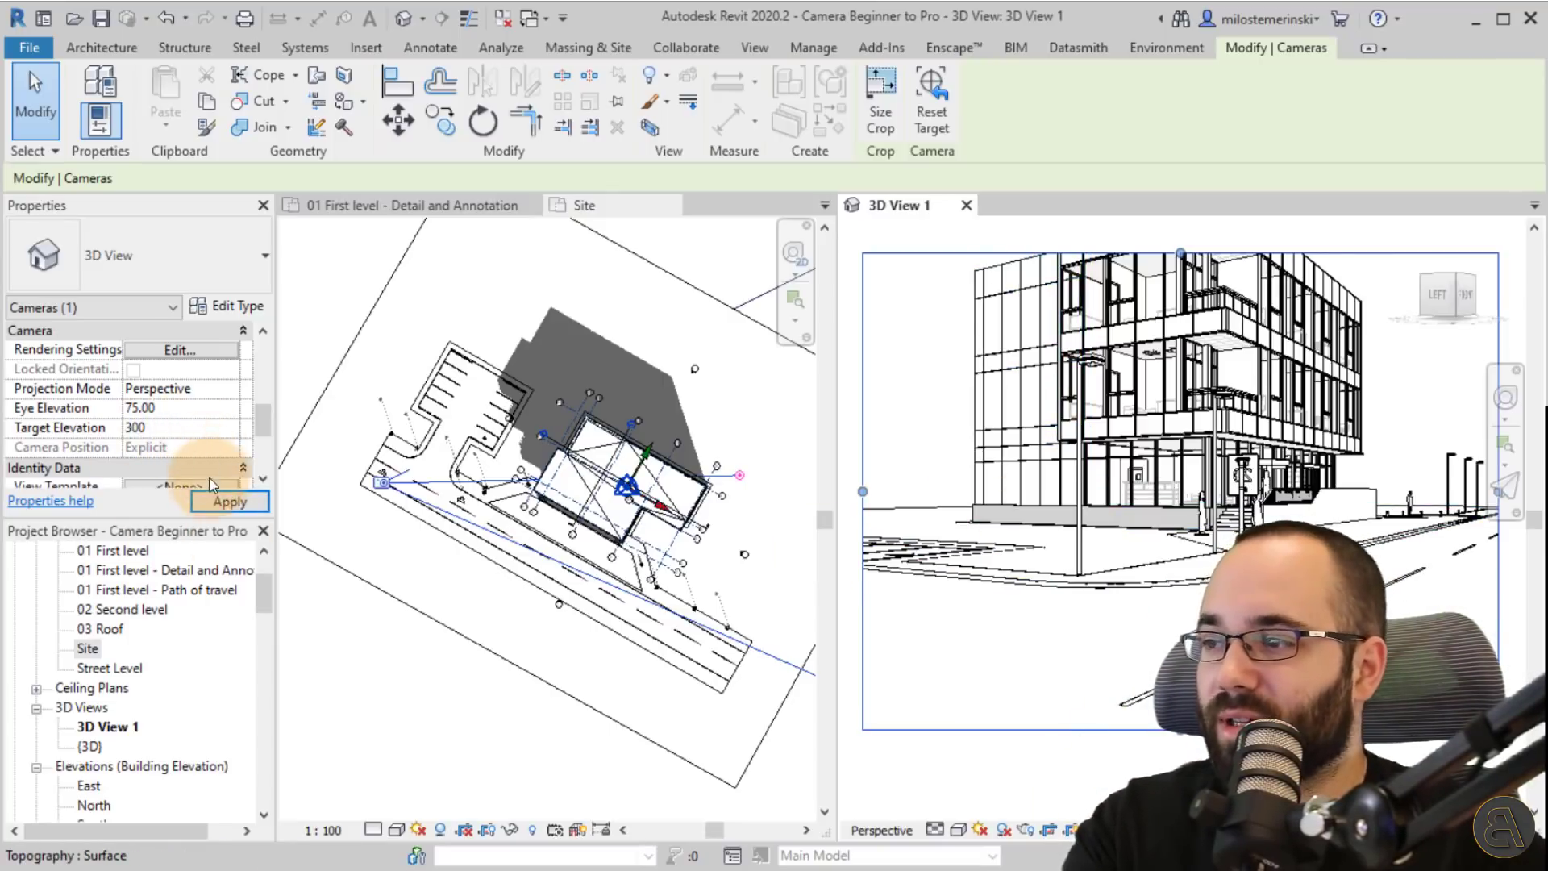
pyautogui.click(227, 501)
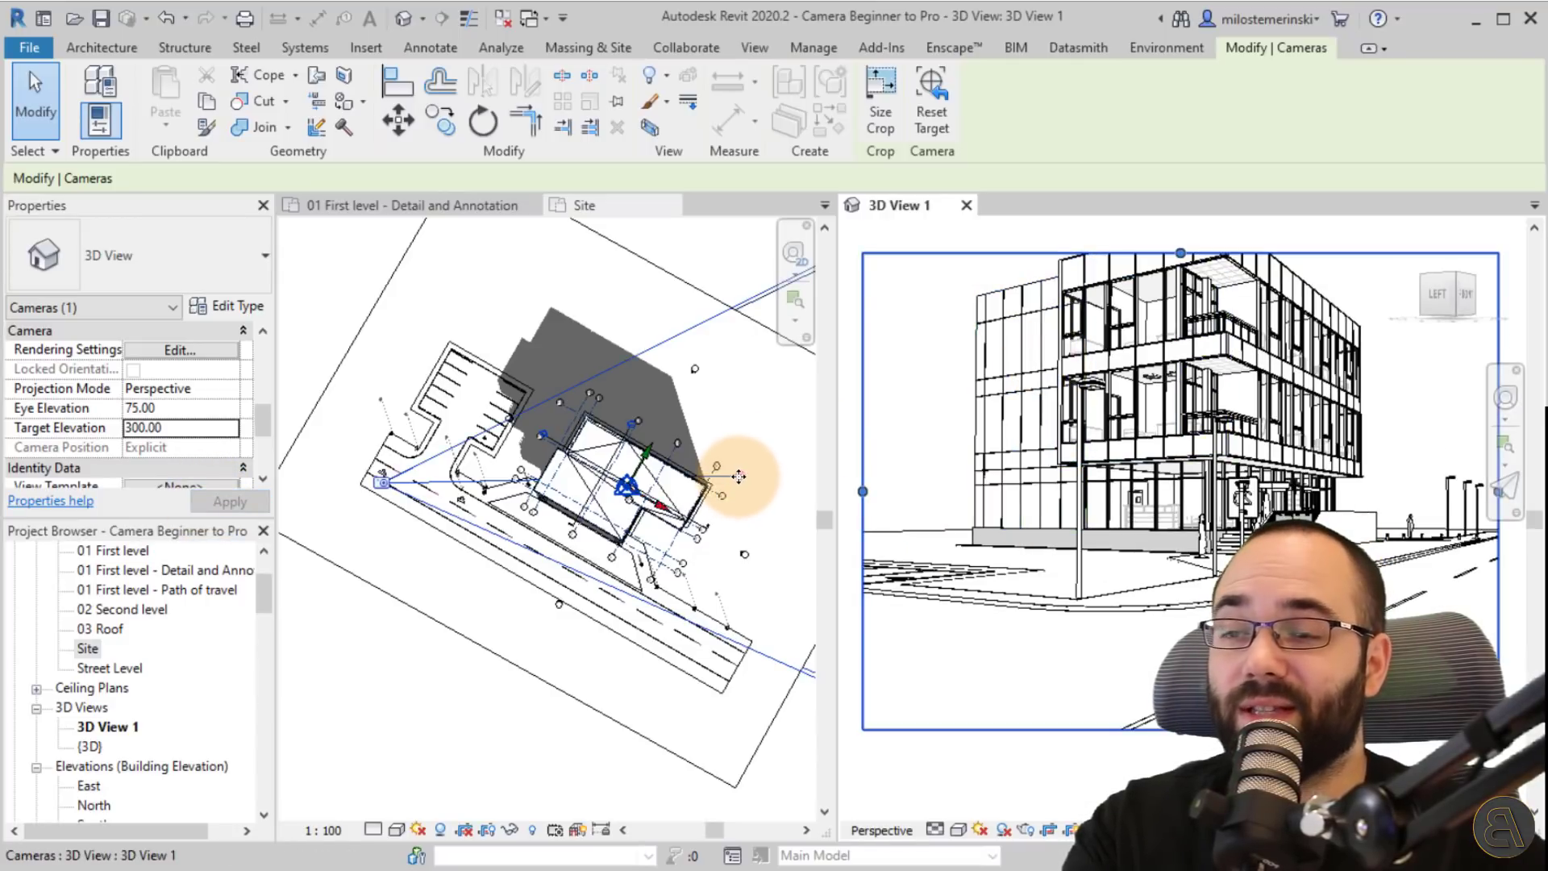
# - Raise the camera's target elevation to 600 and increase it further to 1200, applying each value
pyautogui.click(190, 429)
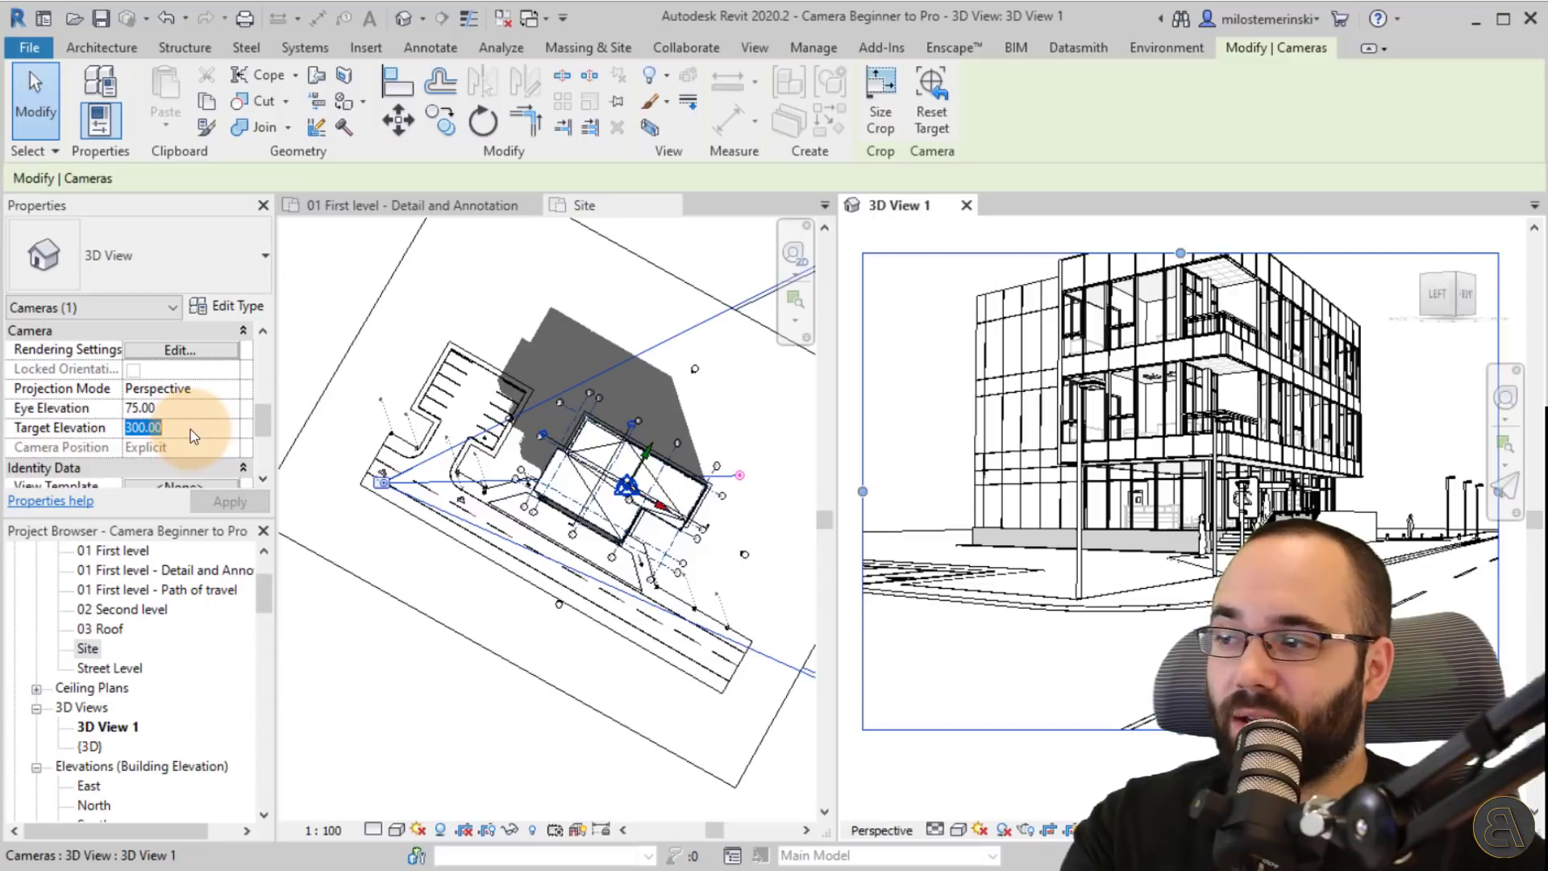
pyautogui.write('600')
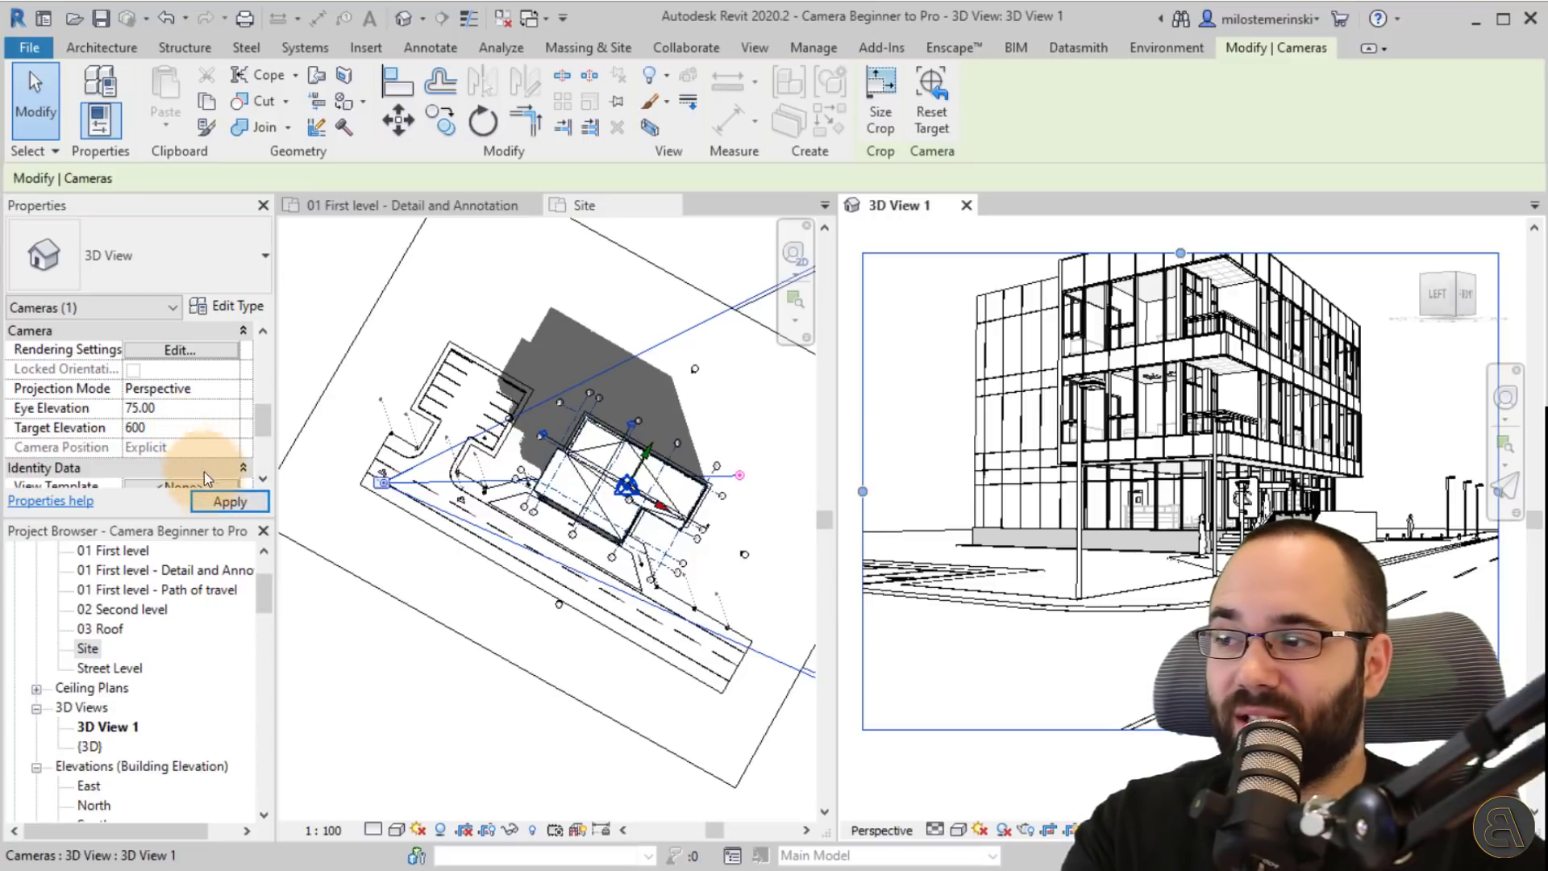
pyautogui.click(214, 504)
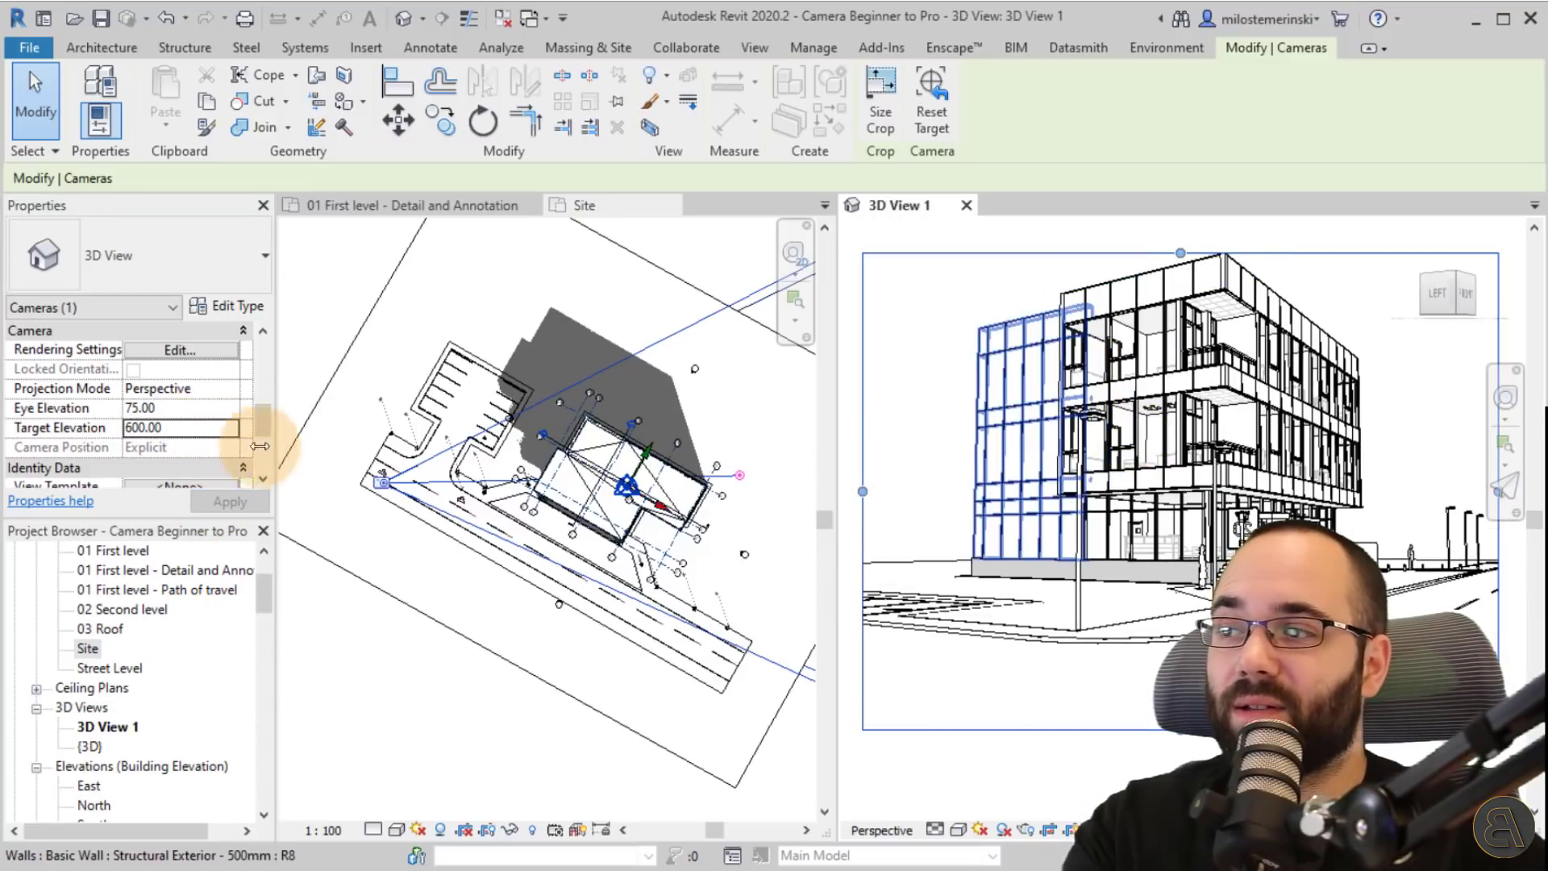
pyautogui.click(205, 429)
pyautogui.write('1200')
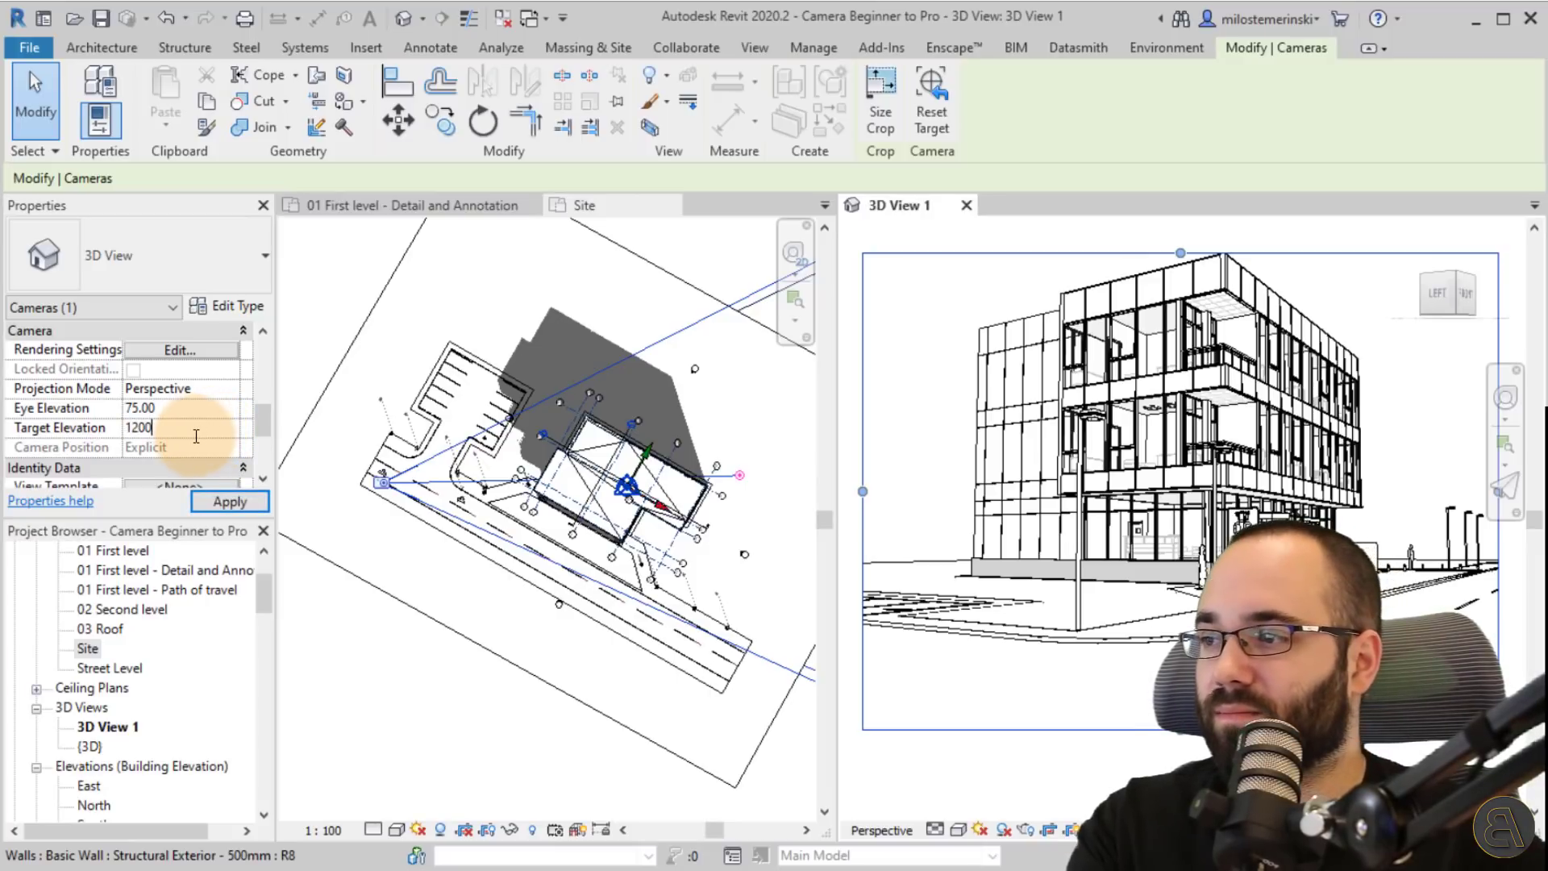
pyautogui.click(219, 507)
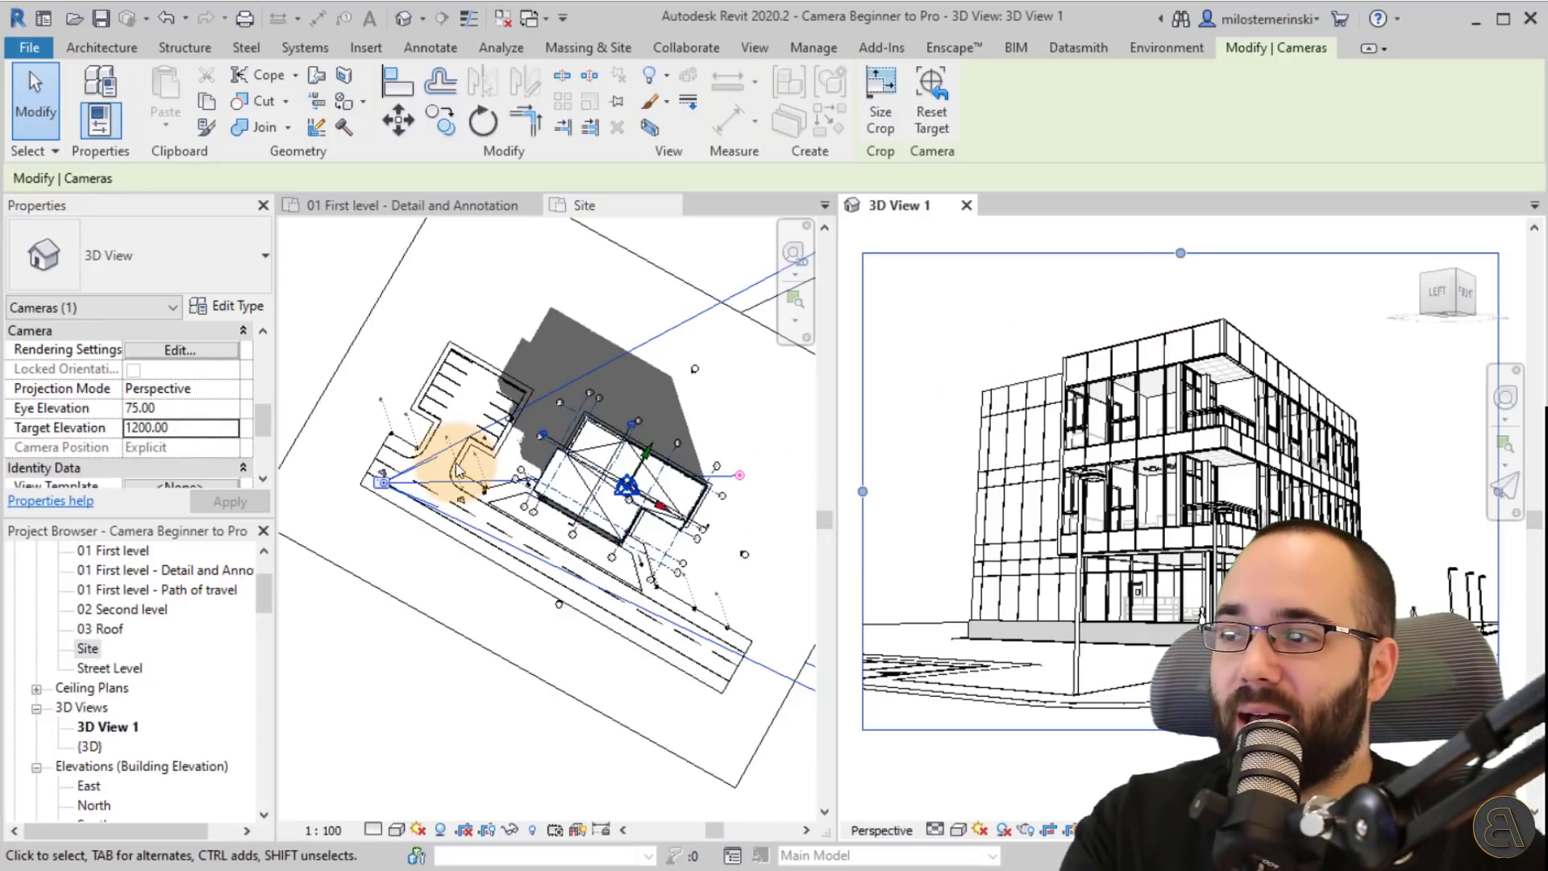
# - Deselect the camera and dock 3D View 1 back with the other open views, keeping its whole frame in sight
pyautogui.click(974, 326)
pyautogui.moveTo(921, 205); pyautogui.dragTo(837, 218)
pyautogui.moveTo(415, 457); pyautogui.dragTo(511, 493, button='middle')
pyautogui.scroll(1, 564, 470)
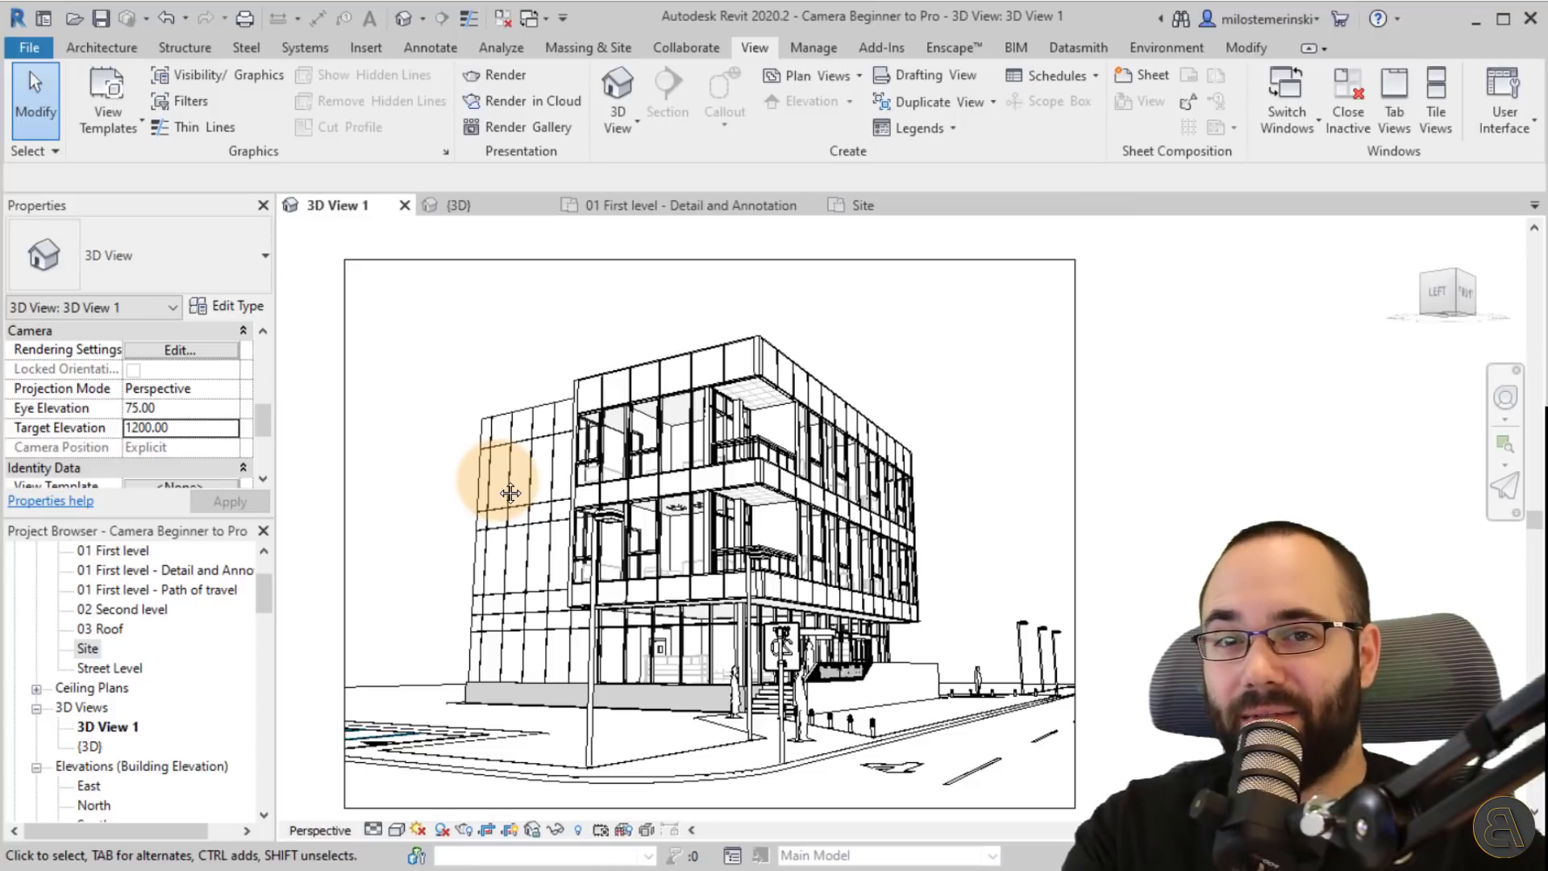
pyautogui.moveTo(616, 445); pyautogui.dragTo(637, 331, button='middle')
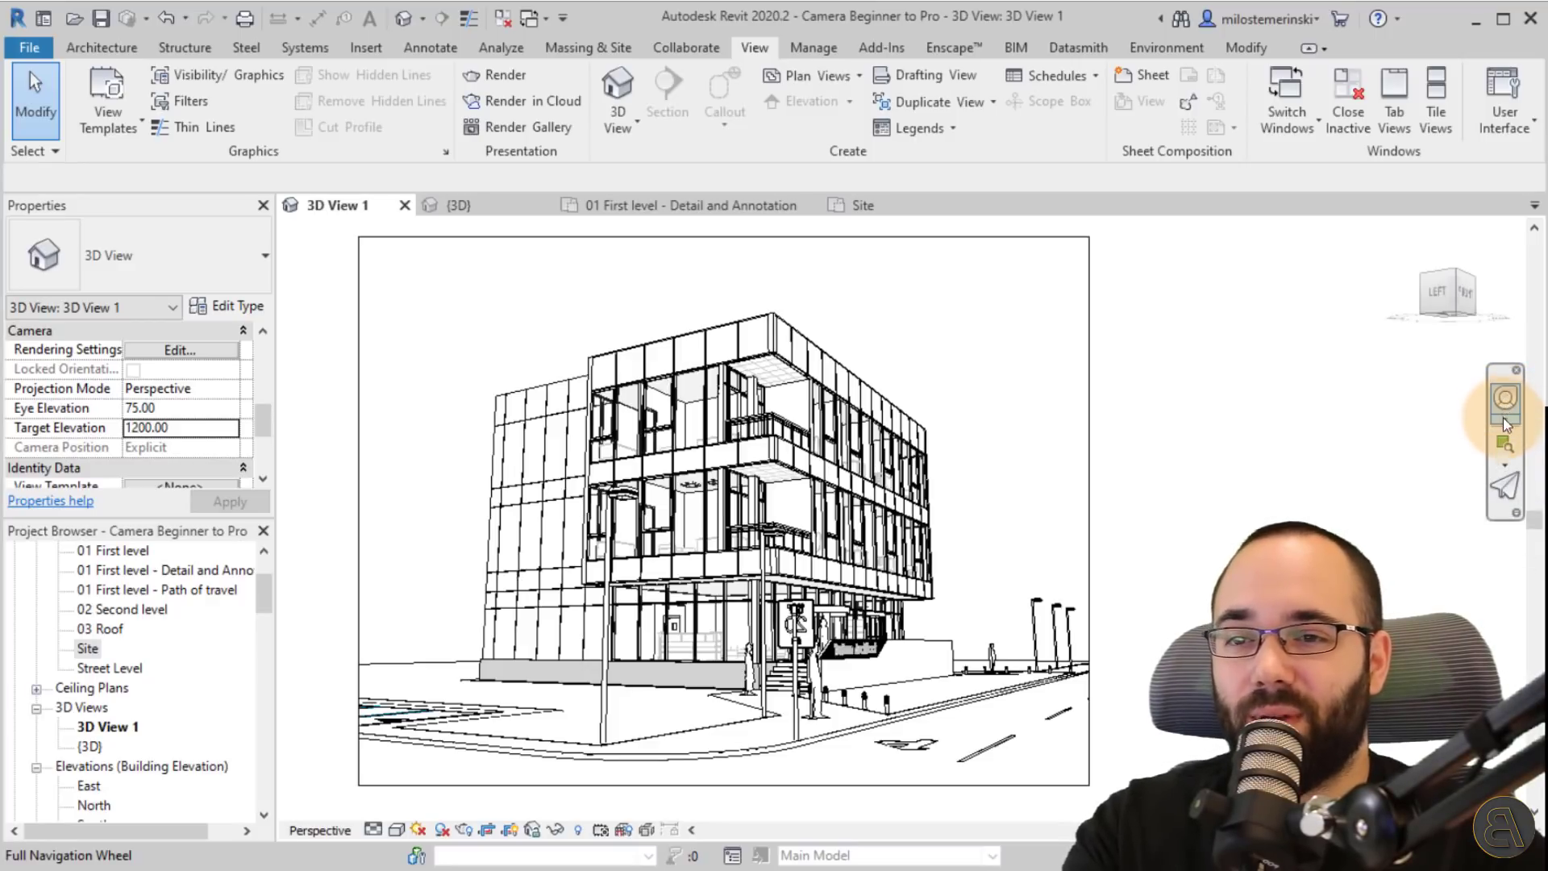
# - Show the Full Navigation Wheel in 3D View 1 and zoom, orbit and pan the camera around the building
pyautogui.click(1505, 419)
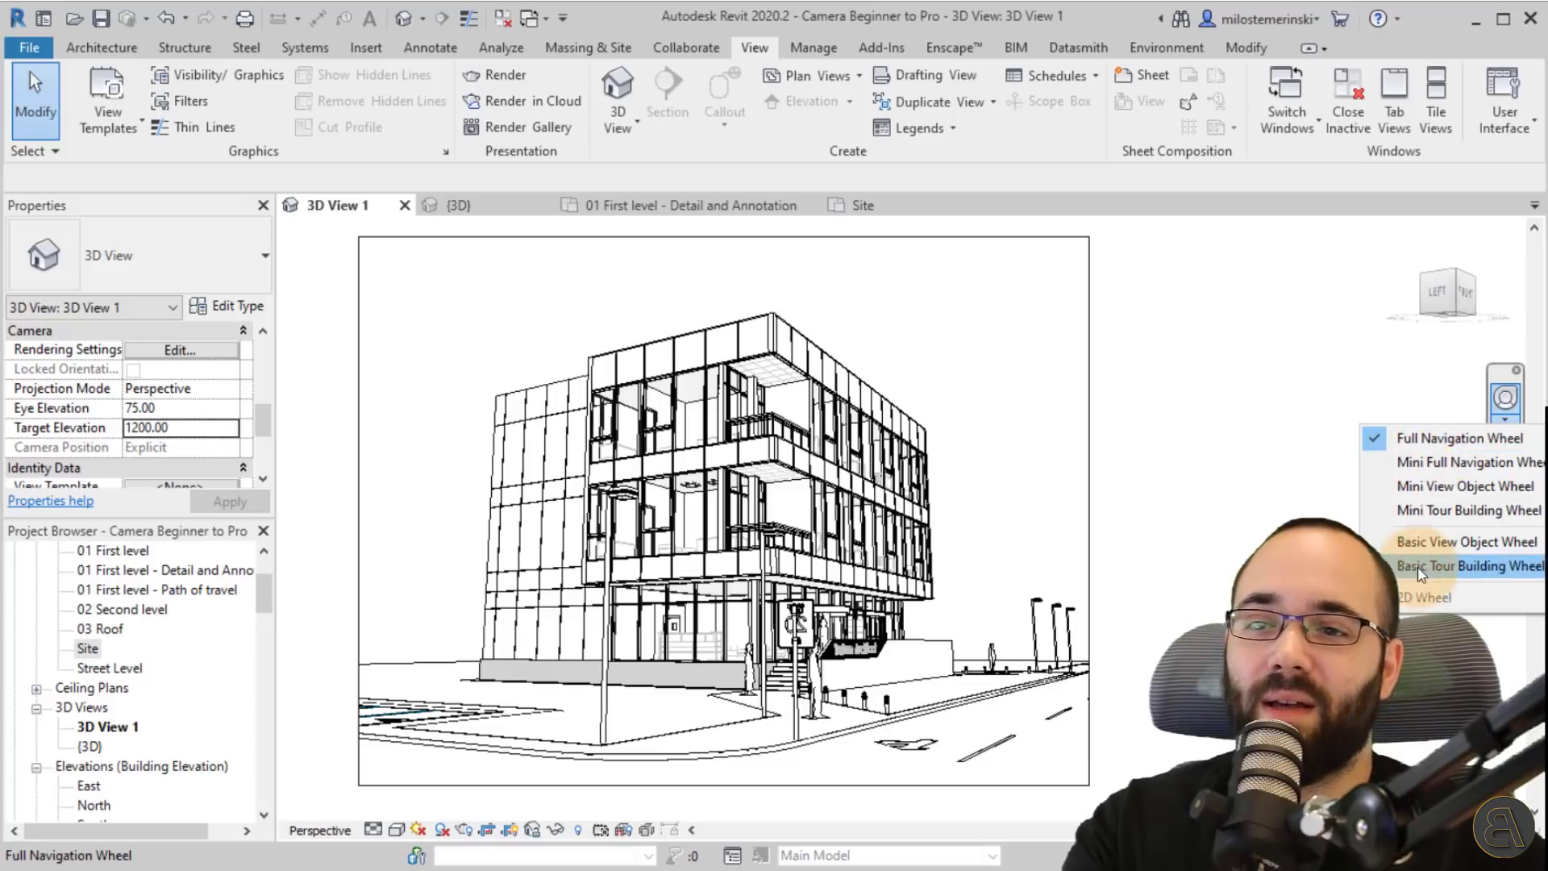
pyautogui.click(1506, 401)
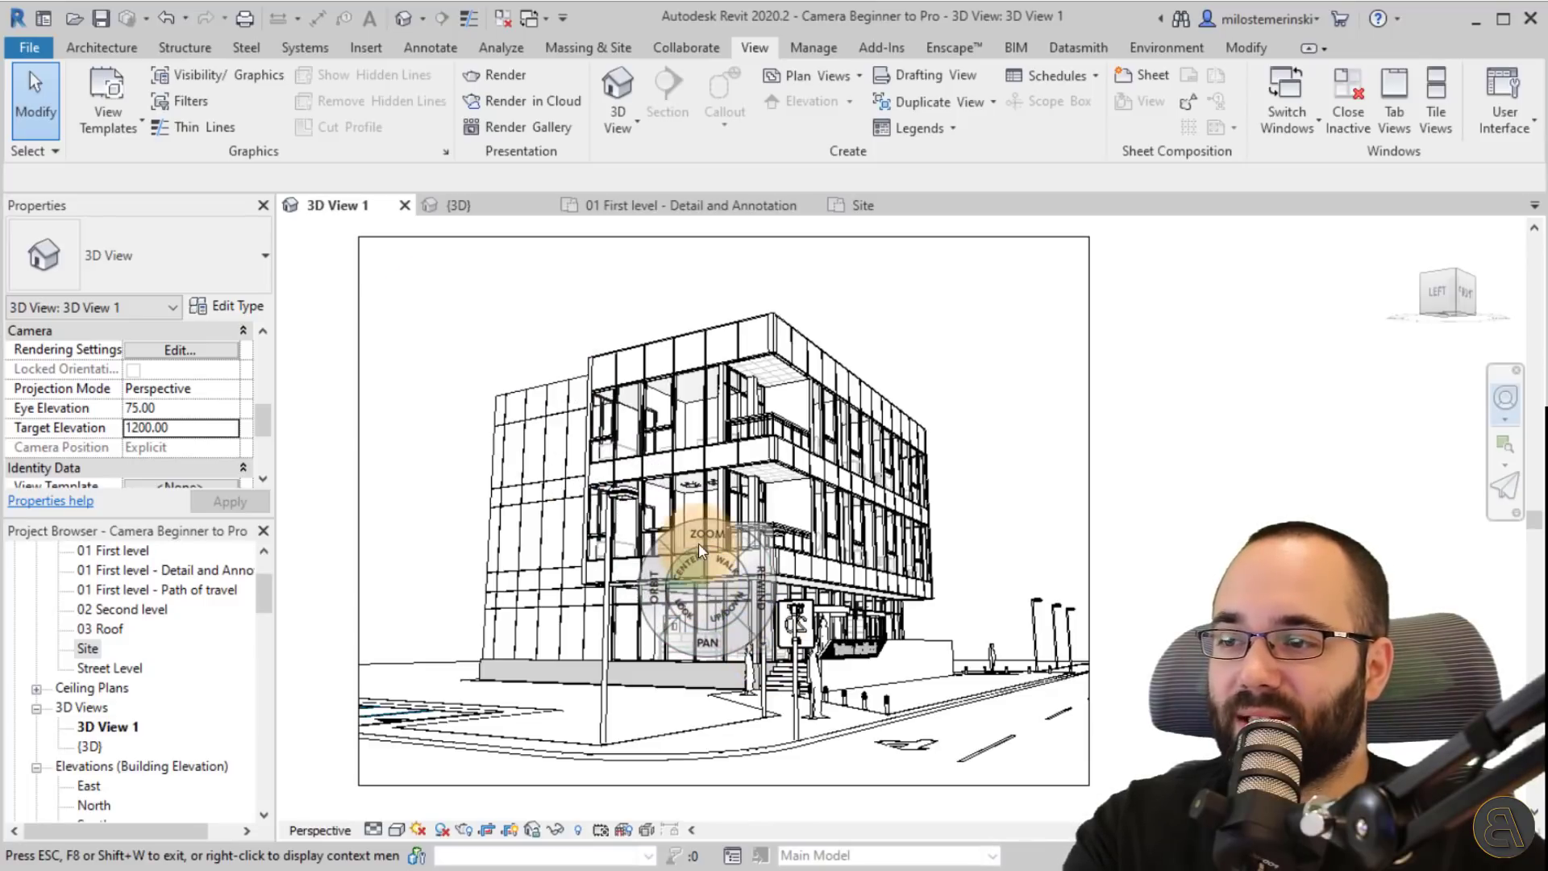
pyautogui.moveTo(699, 535)
pyautogui.mouseDown()
pyautogui.moveTo(723, 571)
pyautogui.moveTo(716, 597)
pyautogui.moveTo(714, 530)
pyautogui.mouseUp()
pyautogui.moveTo(643, 474); pyautogui.dragTo(687, 480)
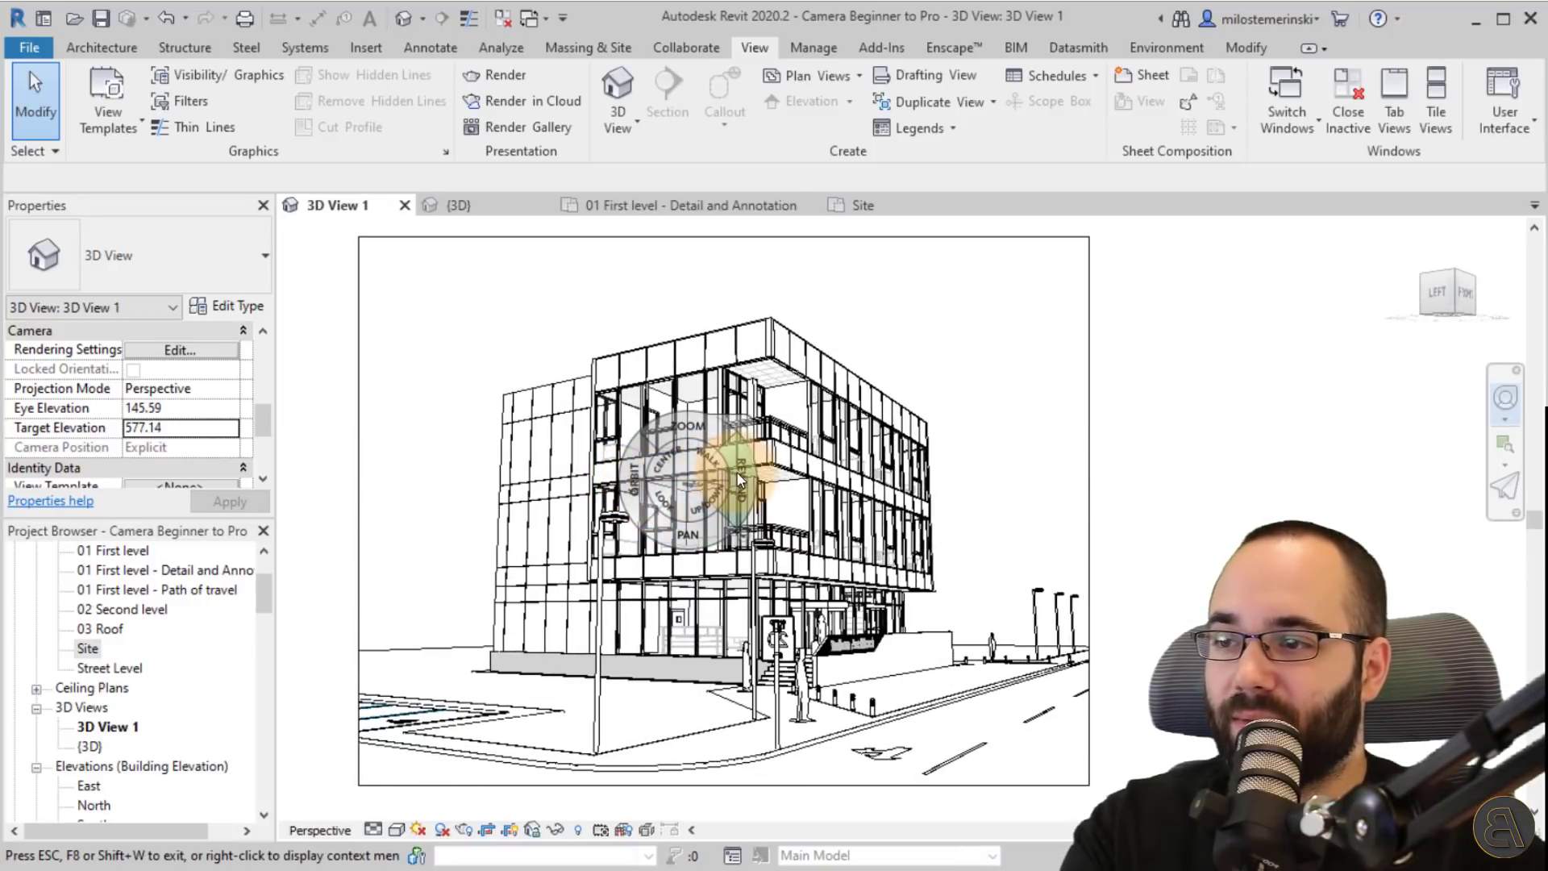
pyautogui.moveTo(687, 535); pyautogui.dragTo(690, 477)
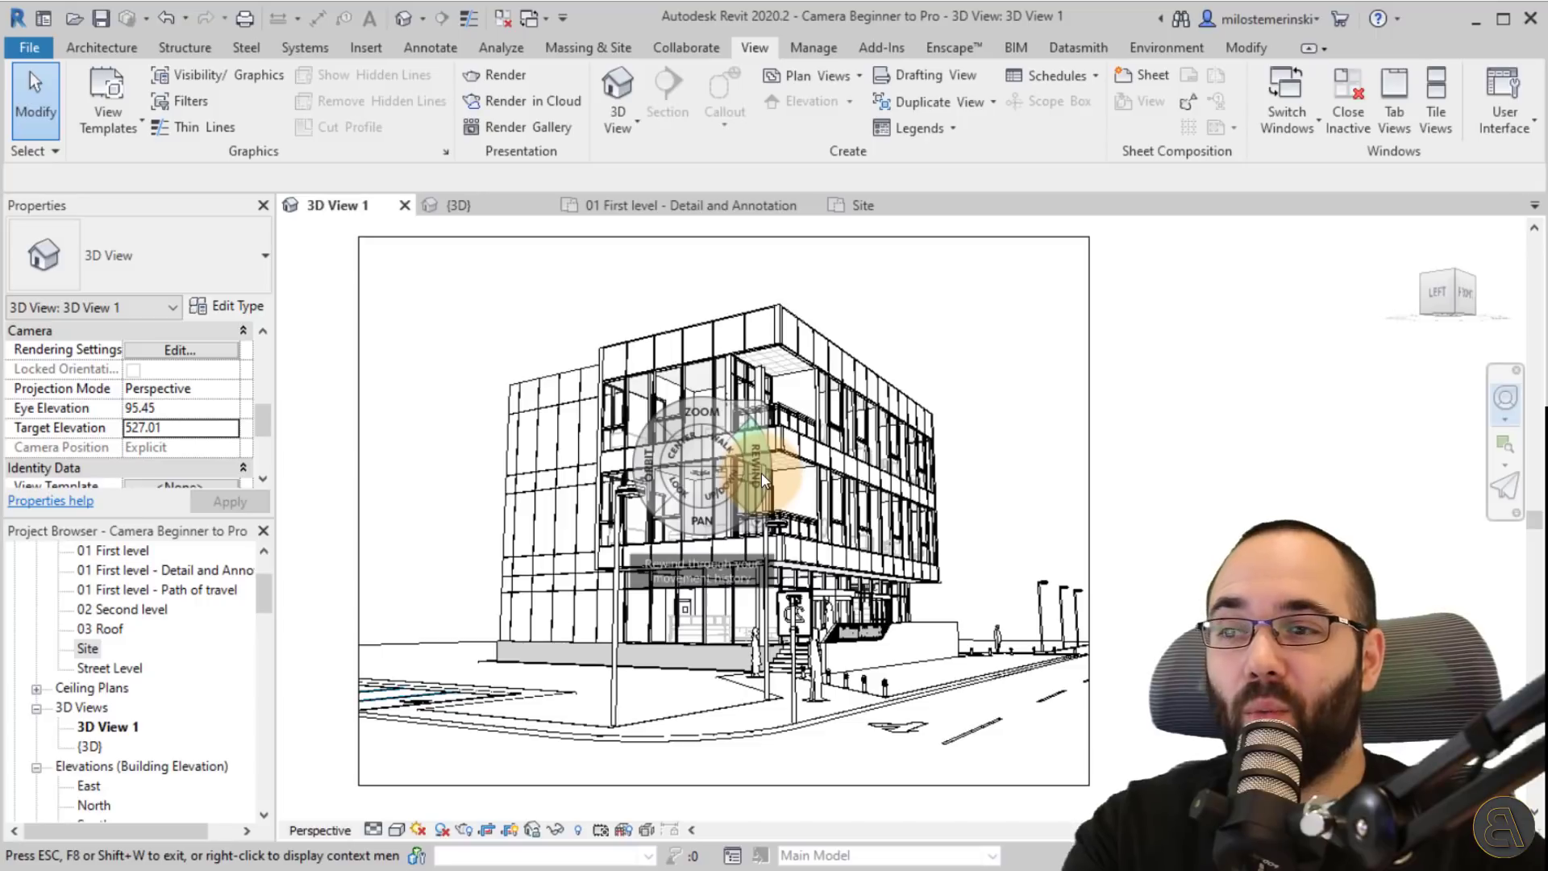
# - Rewind the camera in 3D View 1 to its earlier street-level position with both elevations at 75
pyautogui.moveTo(761, 473); pyautogui.dragTo(425, 474)
pyautogui.moveTo(1512, 472); pyautogui.dragTo(682, 473)
pyautogui.scroll(1, 457, 383)
pyautogui.moveTo(612, 442); pyautogui.dragTo(634, 440, button='middle')
pyautogui.scroll(-3, 635, 444)
pyautogui.moveTo(635, 457); pyautogui.dragTo(574, 450)
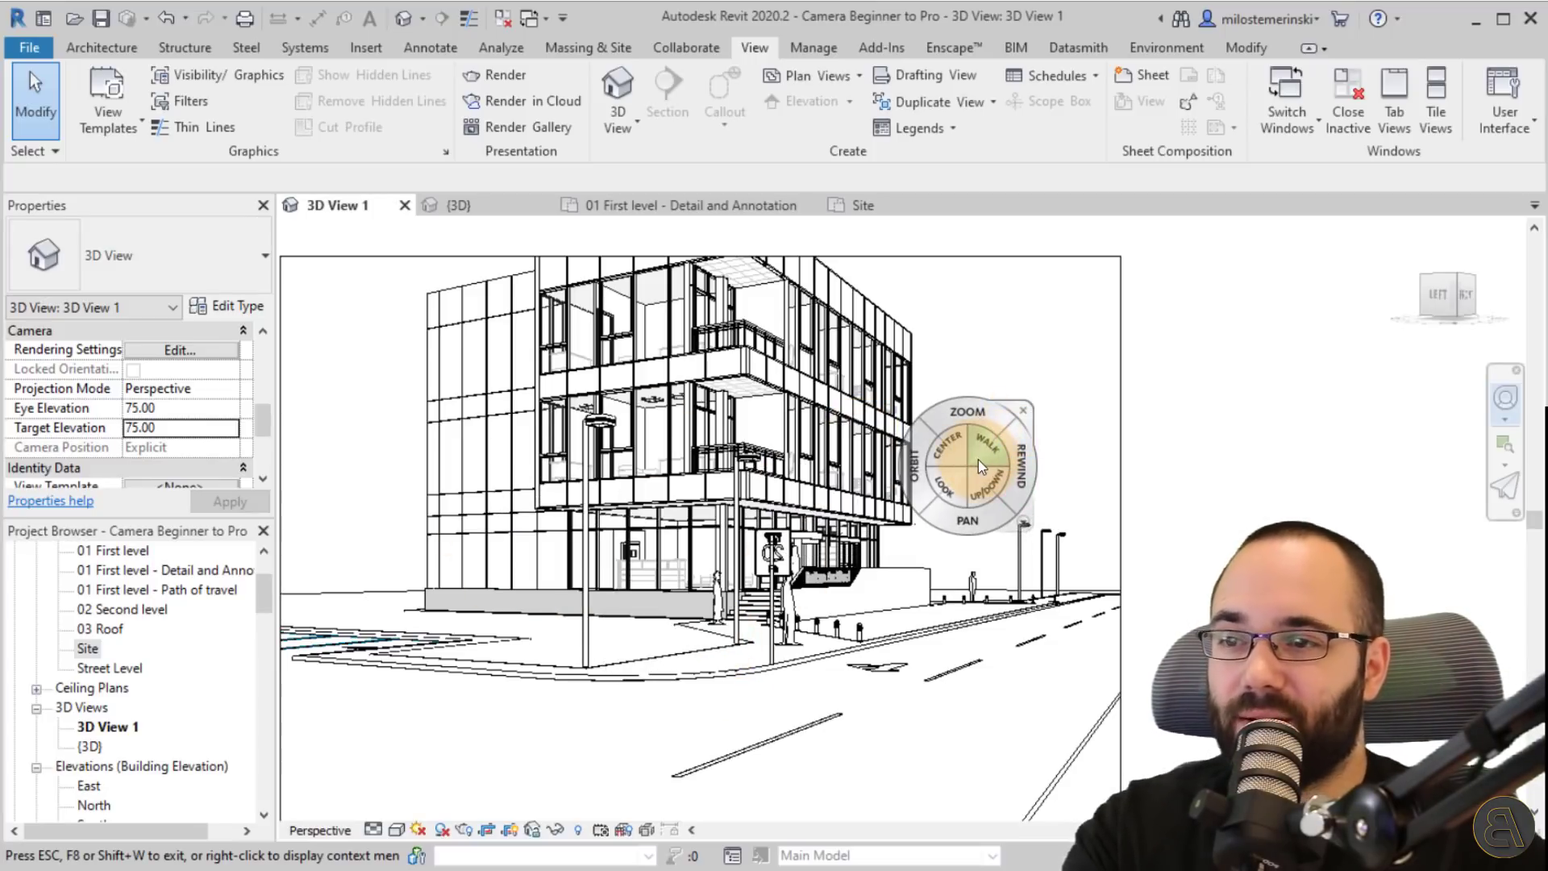
# - Walk the camera along the street with the wheel's Walk tool until it faces the building corner and entrance
pyautogui.click(978, 459)
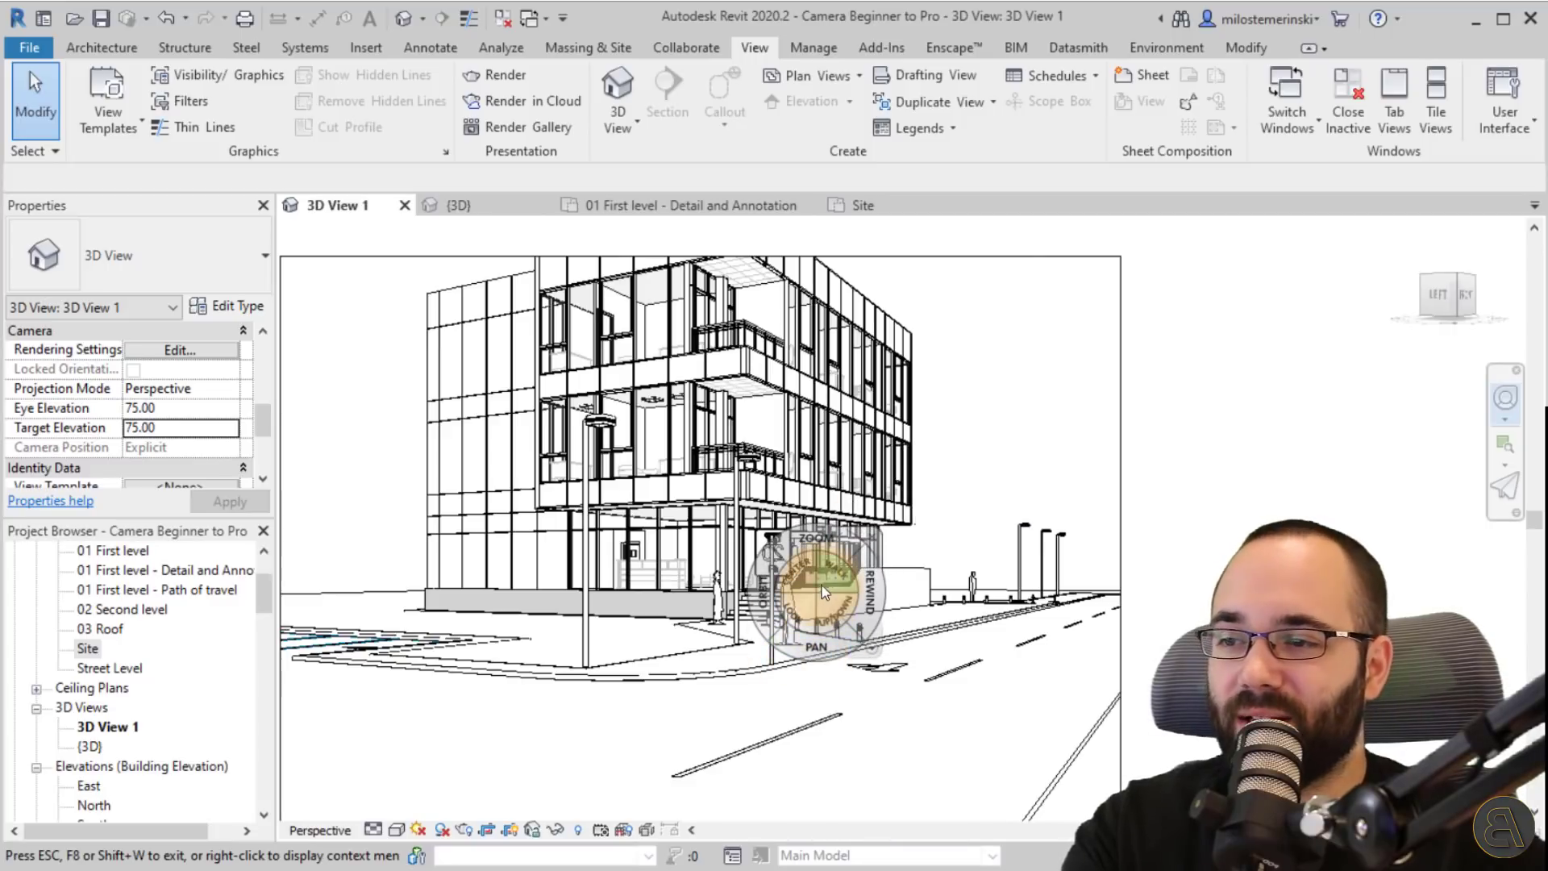
pyautogui.moveTo(826, 576)
pyautogui.mouseDown()
pyautogui.moveTo(902, 699)
pyautogui.moveTo(895, 662)
pyautogui.moveTo(905, 695)
pyautogui.moveTo(912, 657)
pyautogui.moveTo(926, 659)
pyautogui.moveTo(935, 748)
pyautogui.moveTo(900, 703)
pyautogui.moveTo(931, 795)
pyautogui.moveTo(912, 709)
pyautogui.moveTo(933, 760)
pyautogui.moveTo(916, 726)
pyautogui.moveTo(907, 758)
pyautogui.moveTo(905, 657)
pyautogui.moveTo(897, 672)
pyautogui.moveTo(920, 645)
pyautogui.moveTo(1114, 672)
pyautogui.moveTo(1002, 615)
pyautogui.moveTo(899, 622)
pyautogui.moveTo(640, 684)
pyautogui.moveTo(650, 694)
pyautogui.moveTo(569, 687)
pyautogui.moveTo(605, 666)
pyautogui.moveTo(847, 632)
pyautogui.moveTo(1079, 644)
pyautogui.moveTo(851, 623)
pyautogui.moveTo(1209, 663)
pyautogui.moveTo(975, 648)
pyautogui.moveTo(815, 729)
pyautogui.moveTo(743, 719)
pyautogui.moveTo(905, 712)
pyautogui.mouseUp()
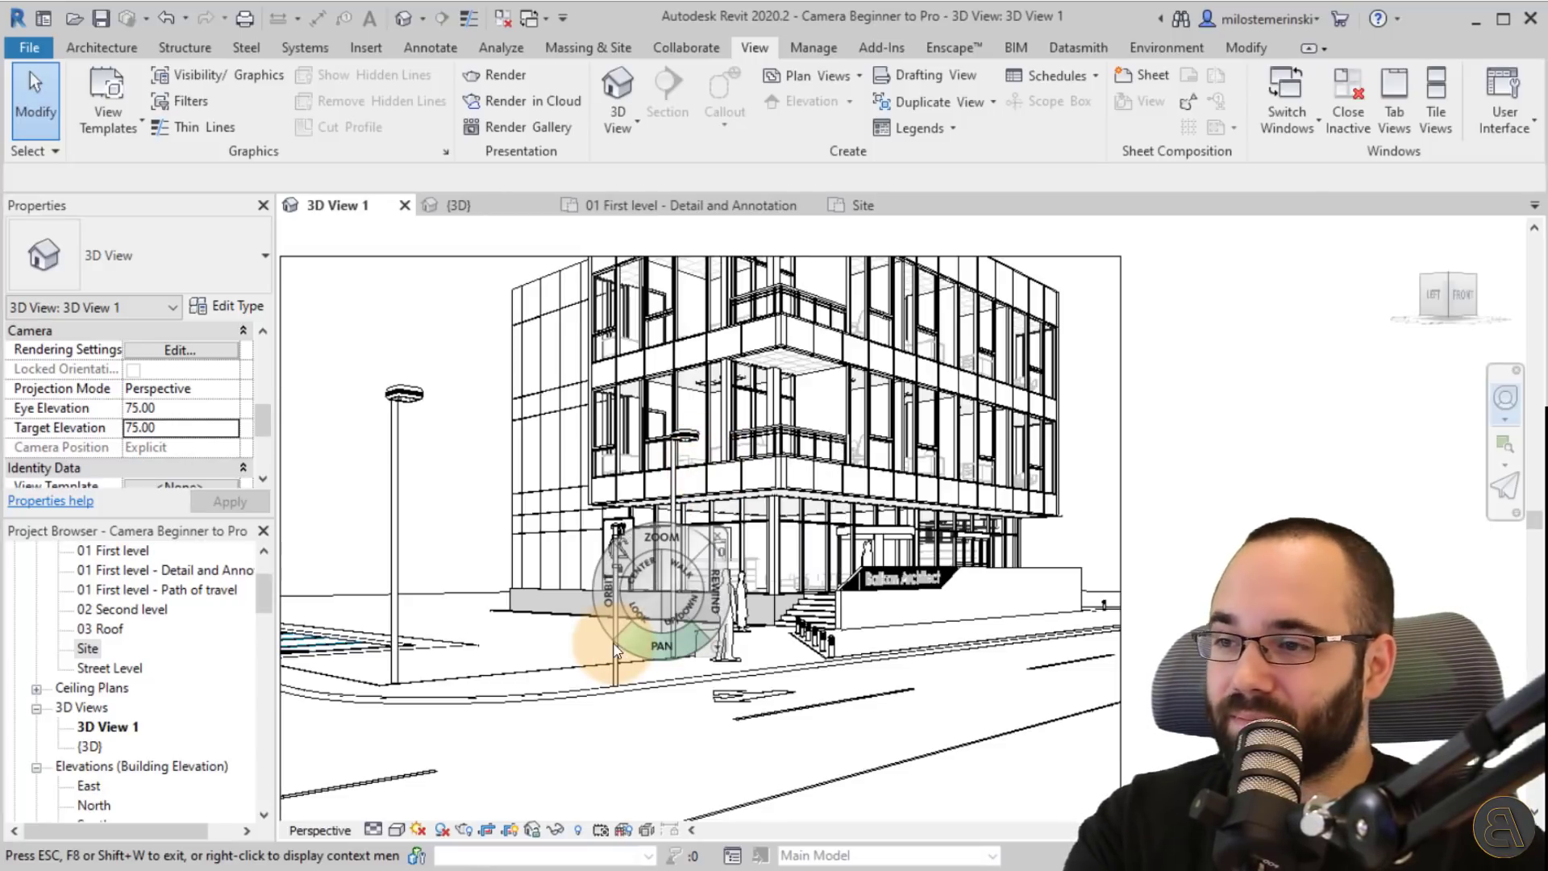
# - Set a pivot on the ground floor near the street sign with the wheel's Center tool and close the wheel
pyautogui.click(651, 574)
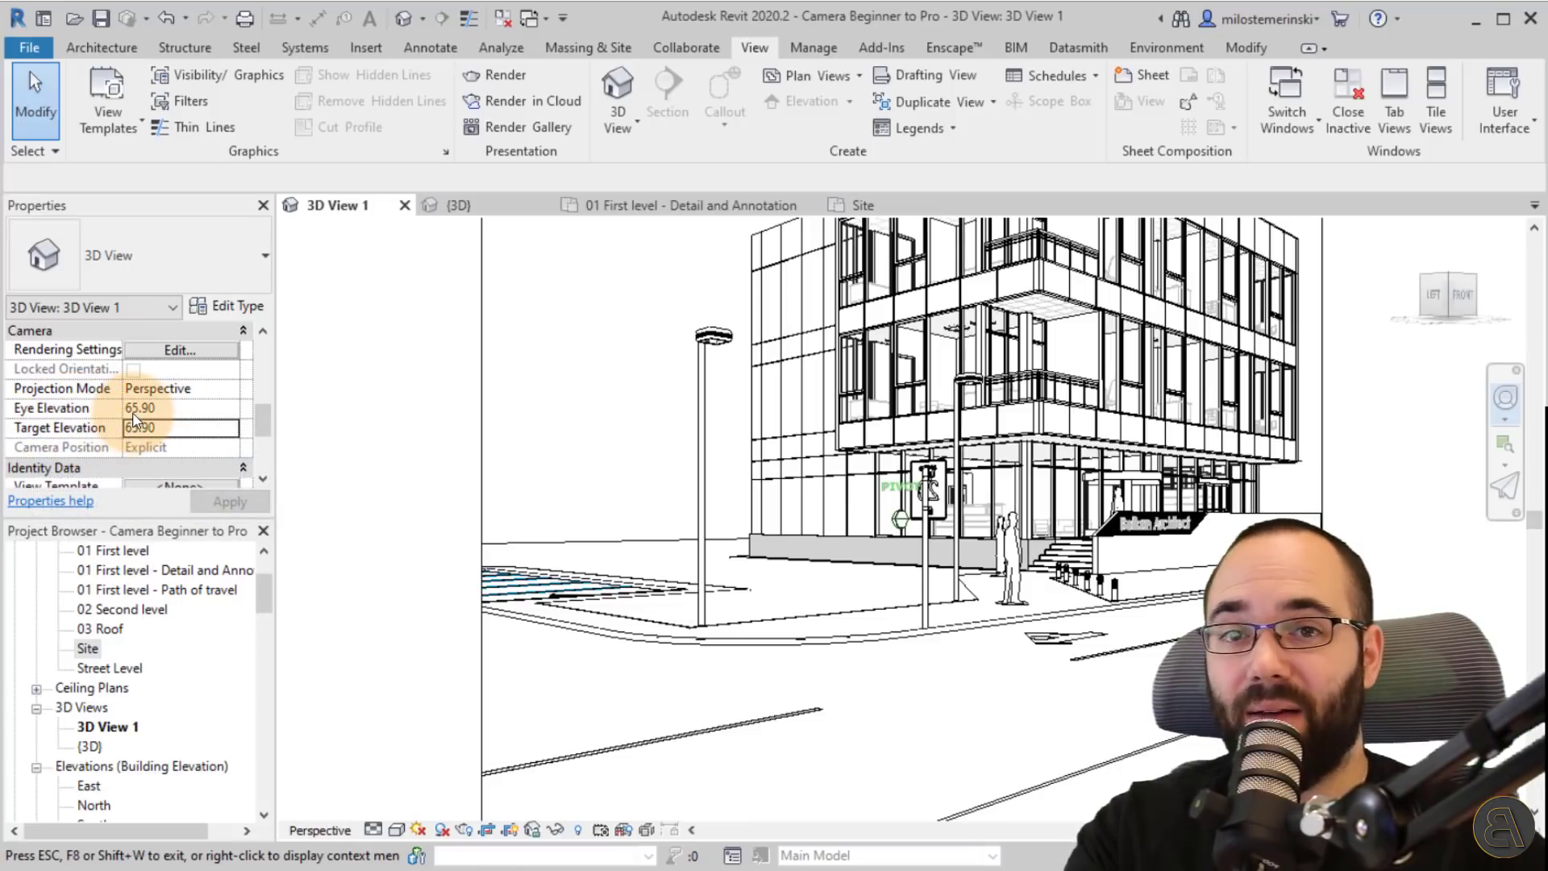
pyautogui.moveTo(933, 511); pyautogui.dragTo(797, 605, button='middle')
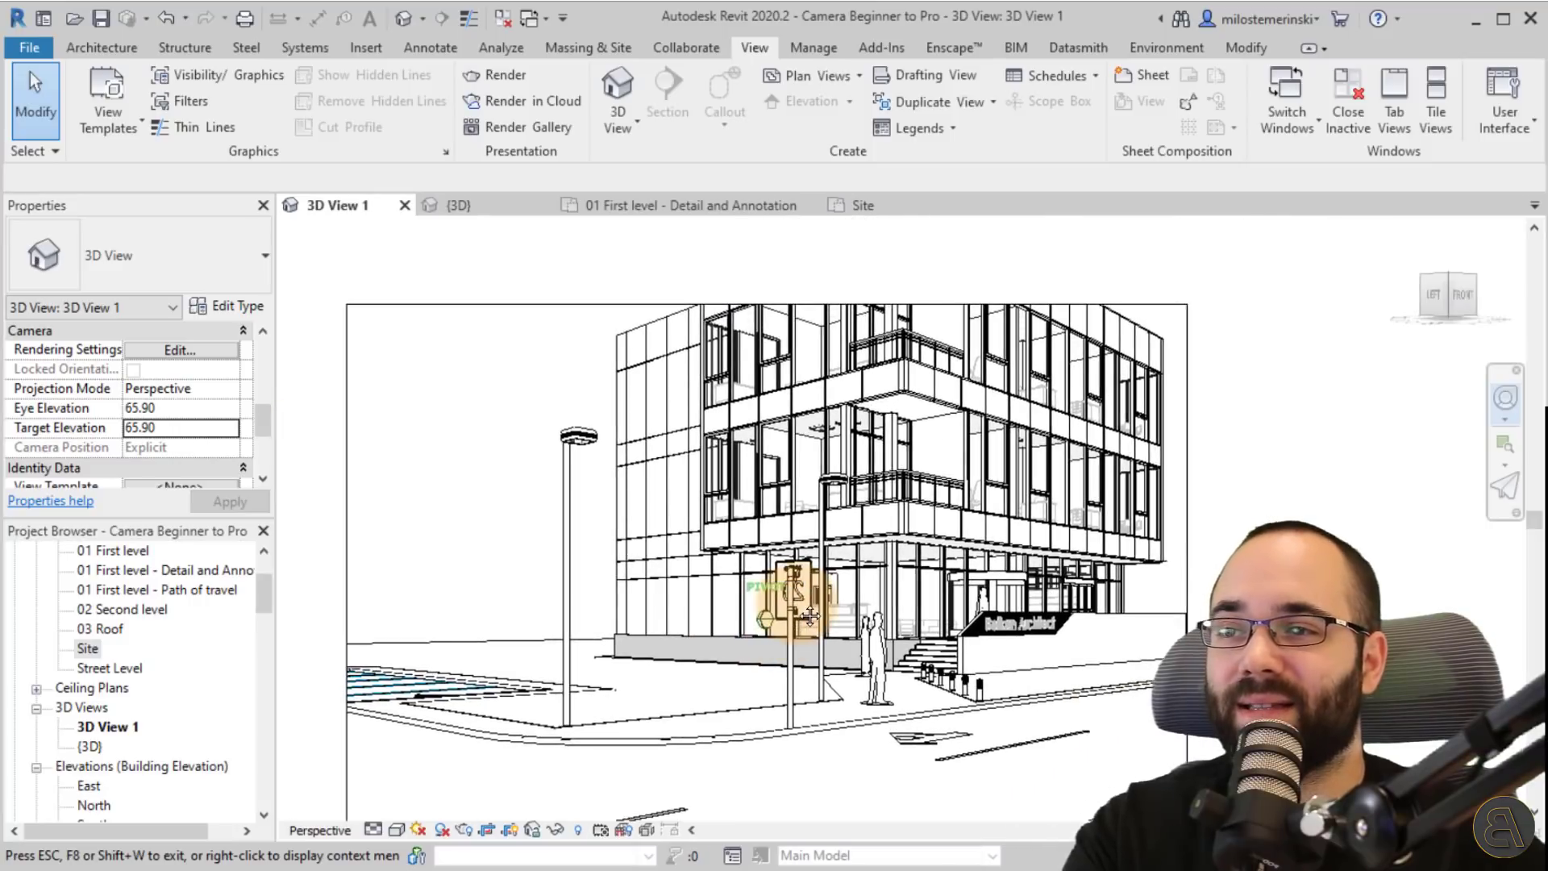
pyautogui.scroll(-1, 797, 605)
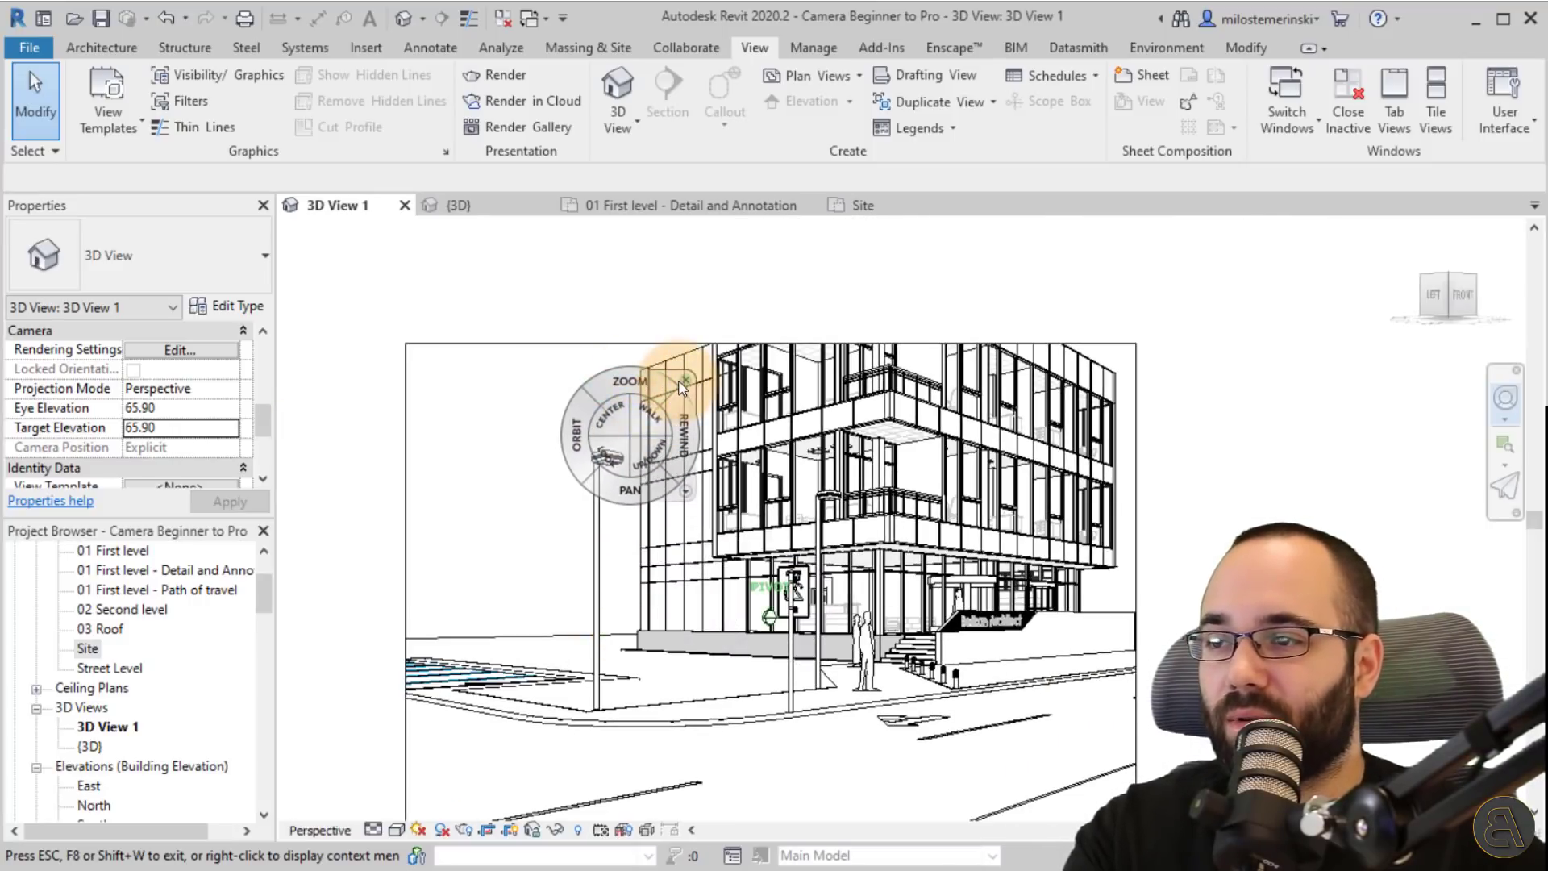
pyautogui.click(684, 381)
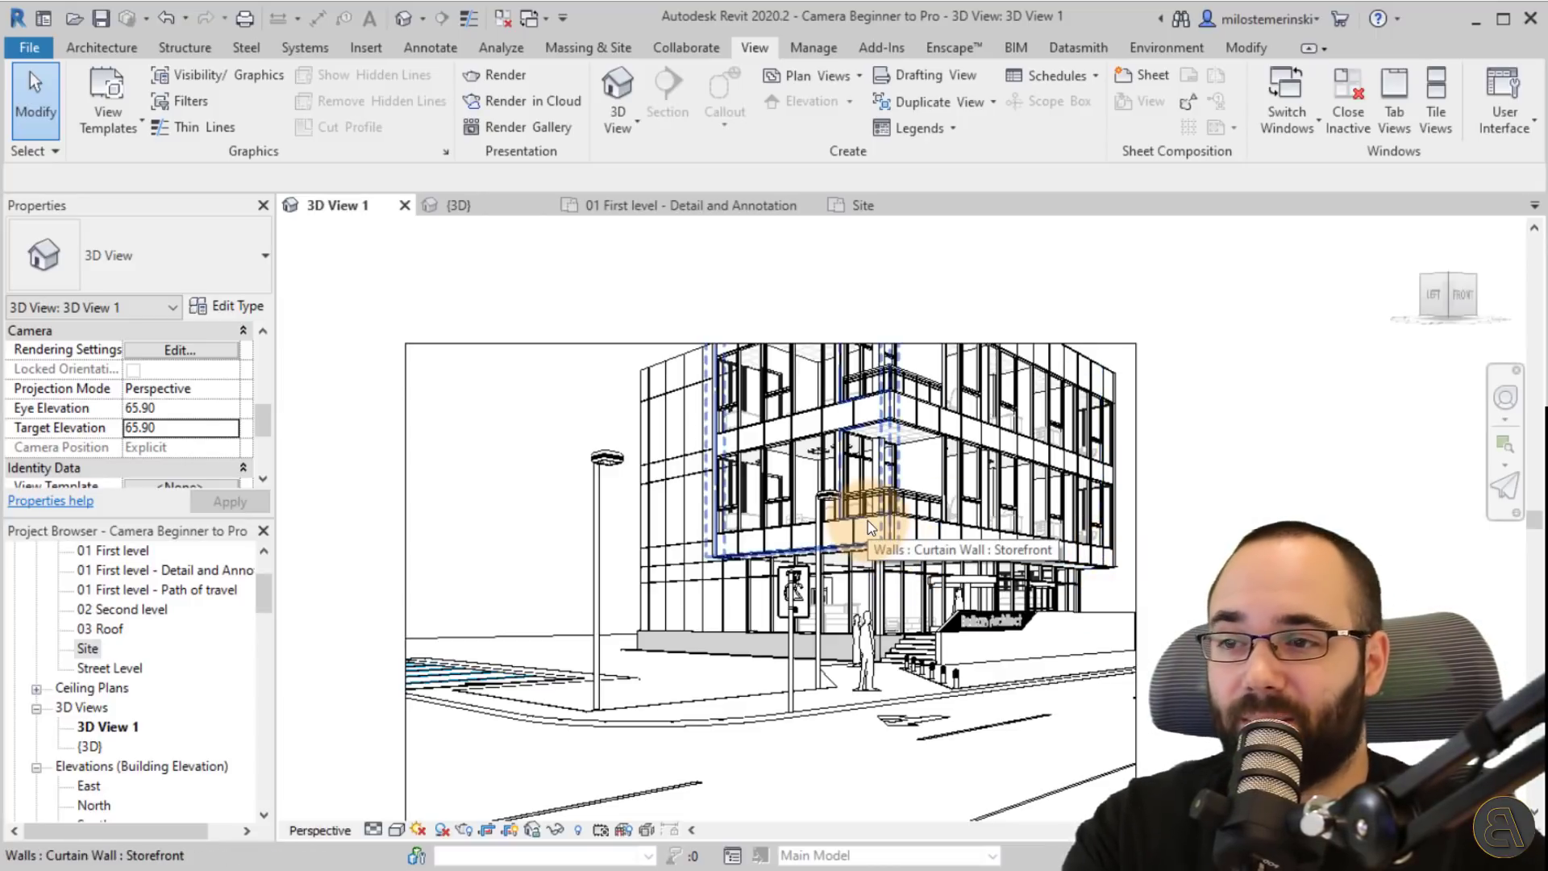
# - Bring back the Full Navigation Wheel and dismiss it again, leaving the whole camera frame in sight
pyautogui.click(1506, 399)
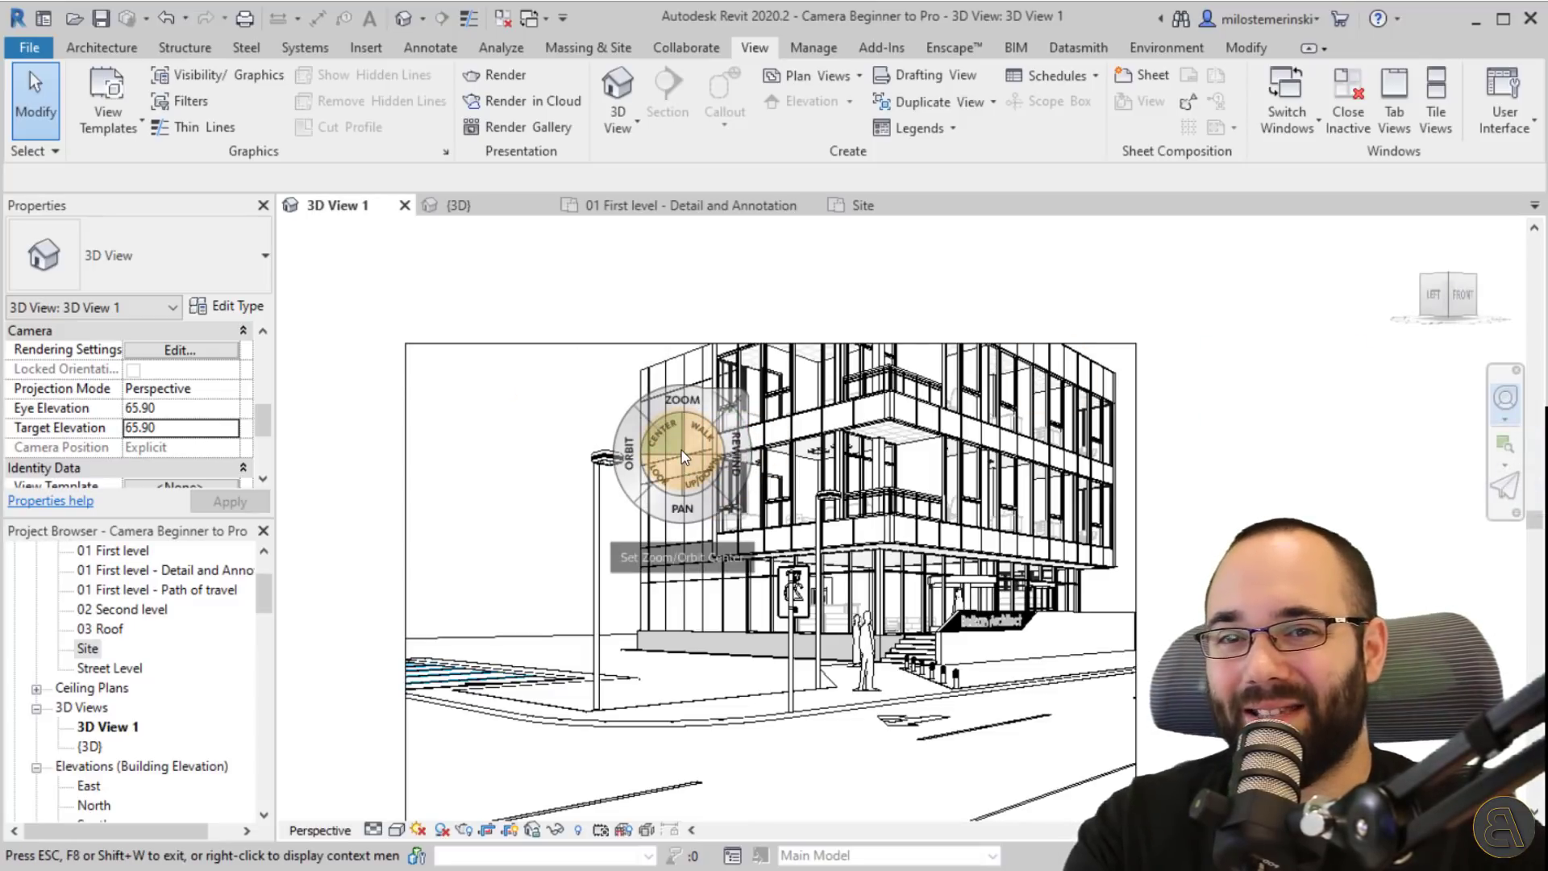
pyautogui.click(737, 404)
pyautogui.scroll(-2, 939, 484)
pyautogui.moveTo(889, 500); pyautogui.dragTo(803, 422, button='middle')
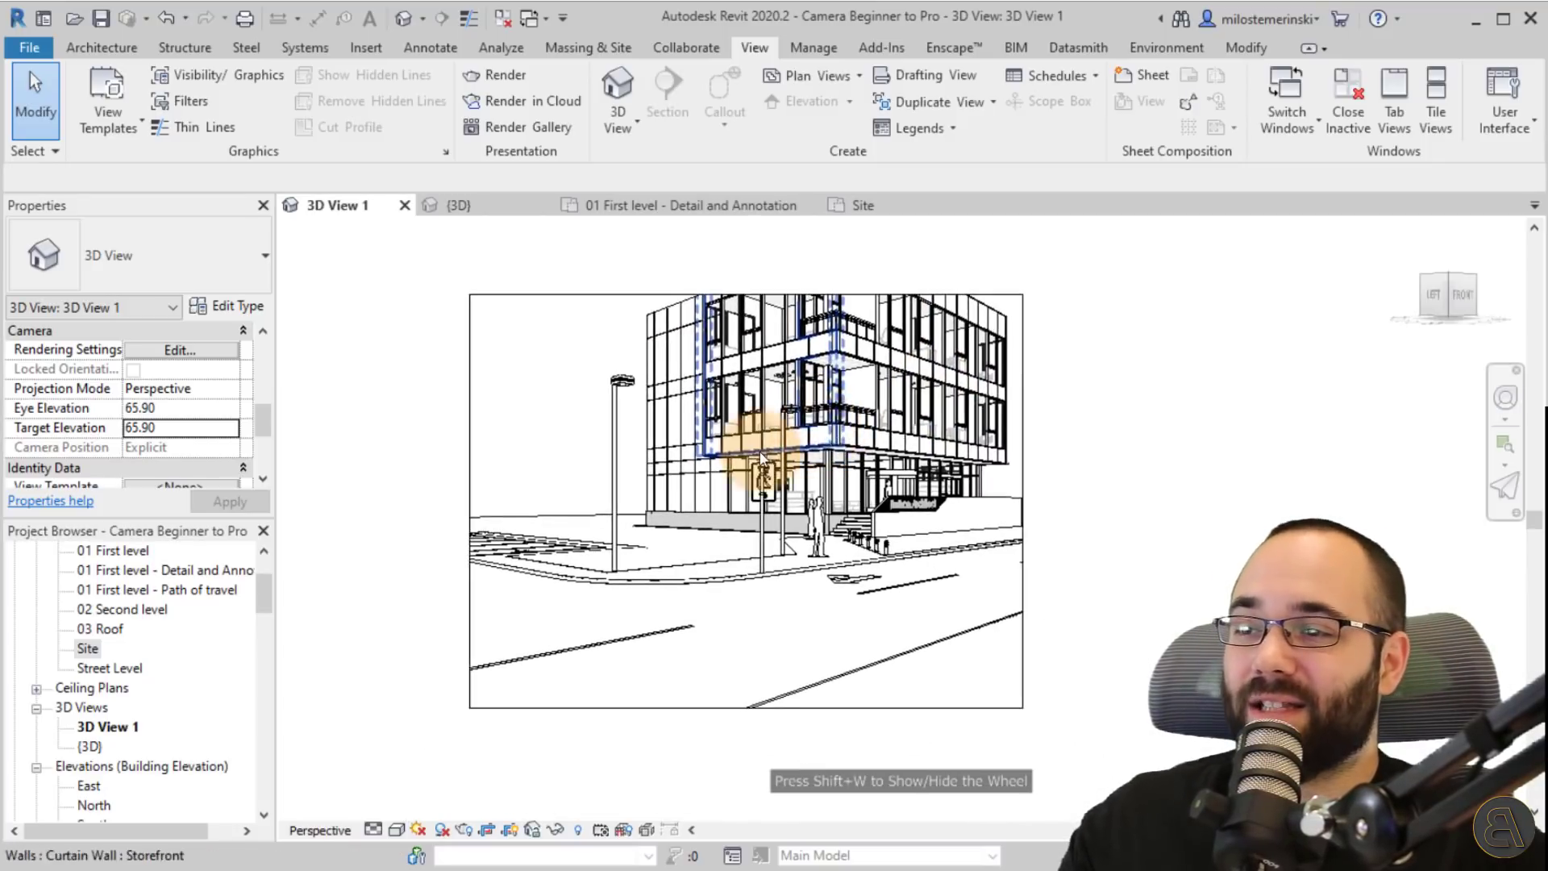
# - Extend the crop region of 3D View 1 above the roof and sideways along the street toward the distant street lights
pyautogui.scroll(1, 761, 445)
pyautogui.moveTo(773, 530); pyautogui.dragTo(768, 528, button='middle')
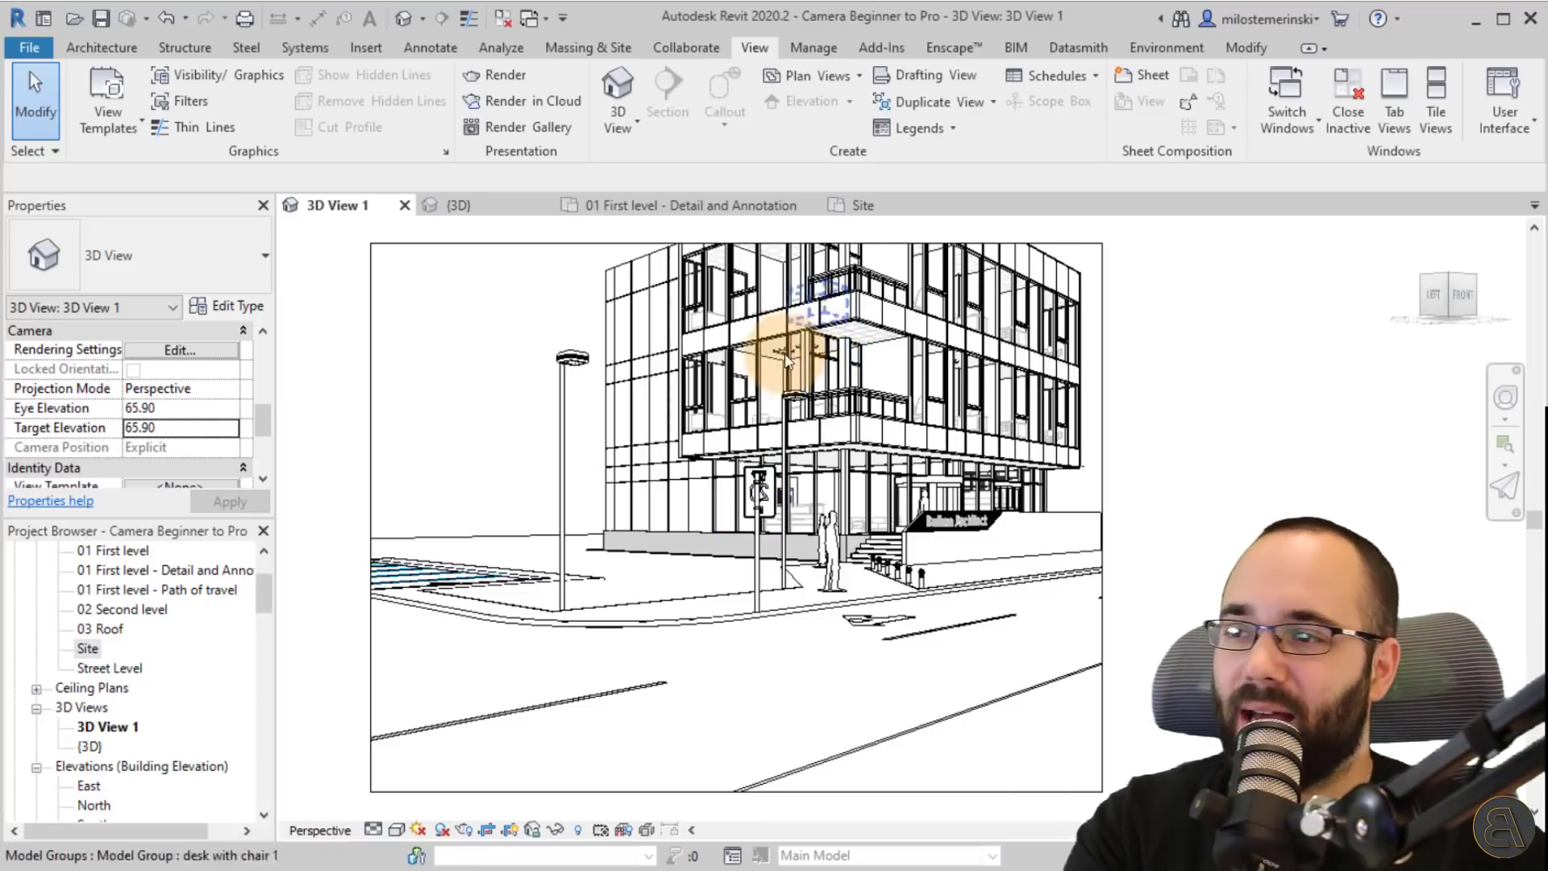
pyautogui.moveTo(730, 658)
pyautogui.mouseDown(button='middle')
pyautogui.moveTo(773, 685)
pyautogui.moveTo(753, 651)
pyautogui.mouseUp(button='middle')
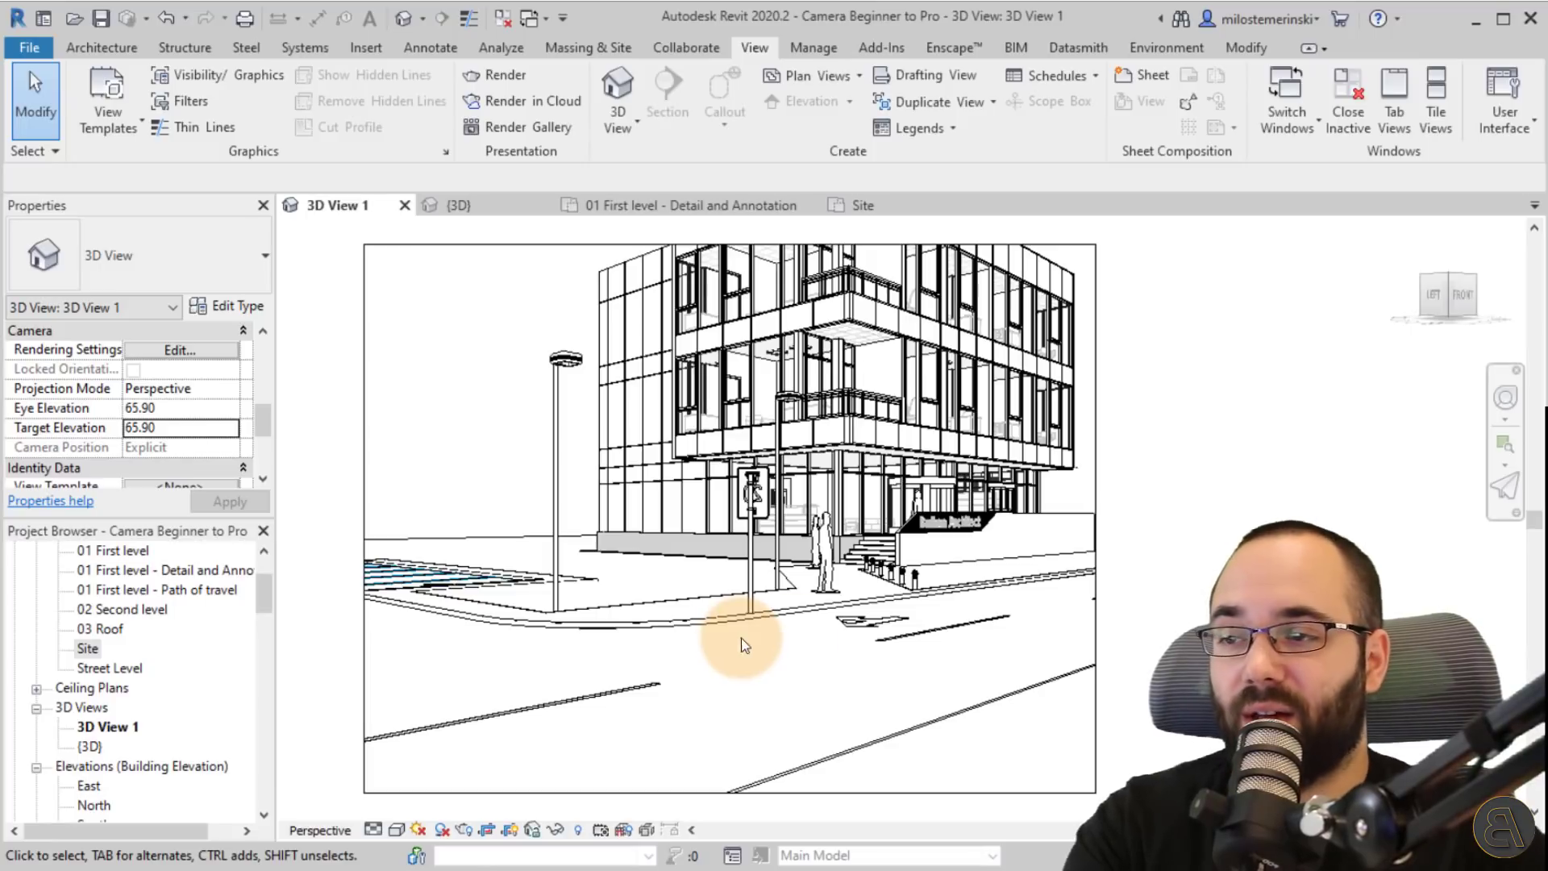
pyautogui.scroll(-2, 570, 466)
pyautogui.moveTo(570, 466); pyautogui.dragTo(593, 479, button='middle')
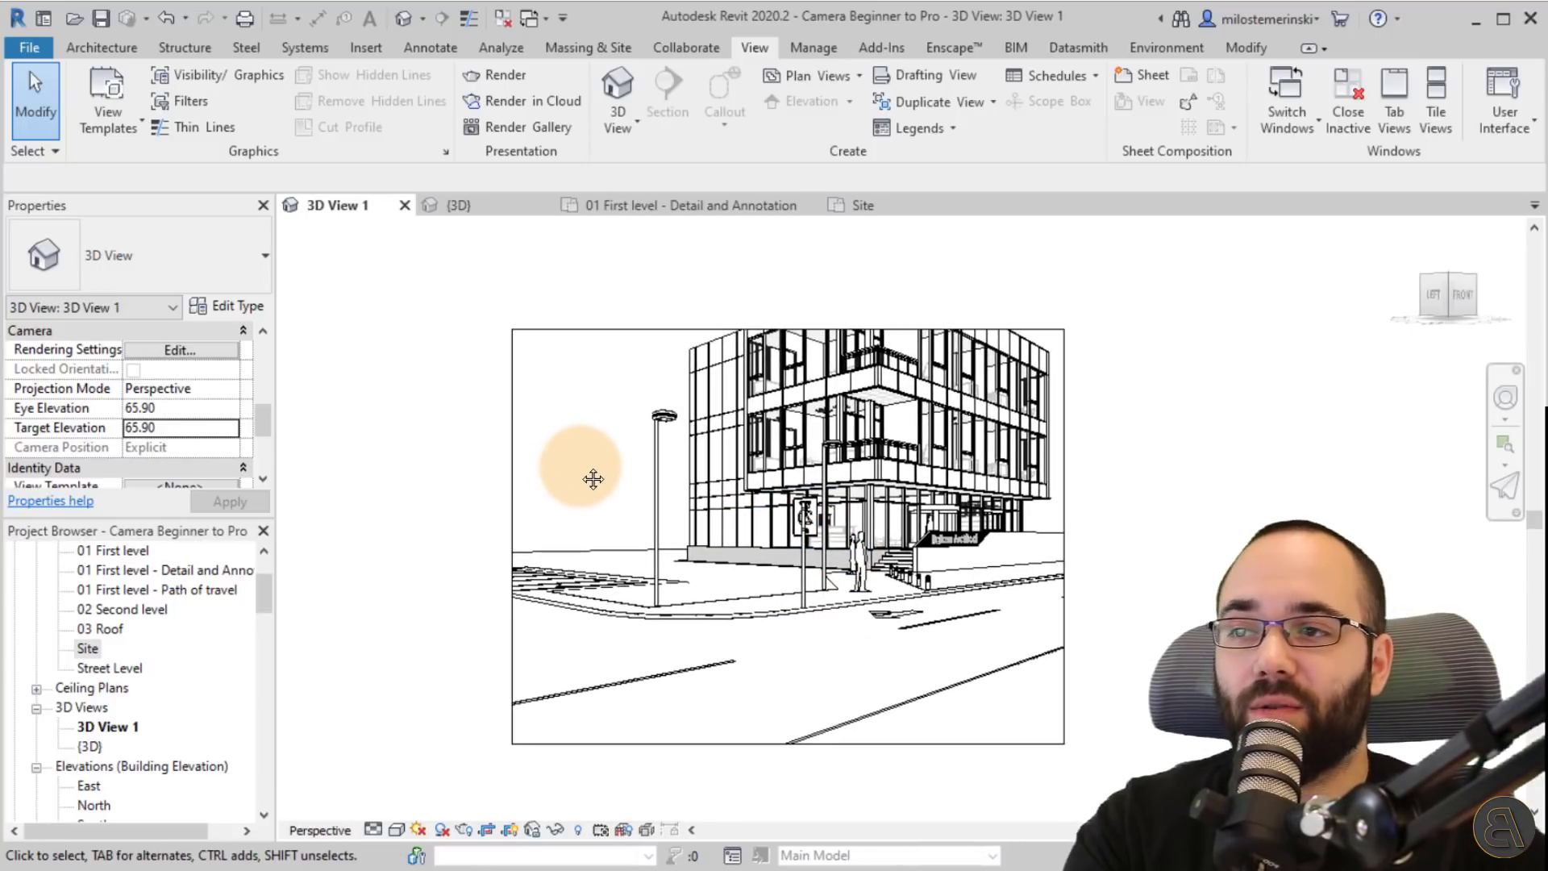
pyautogui.click(593, 354)
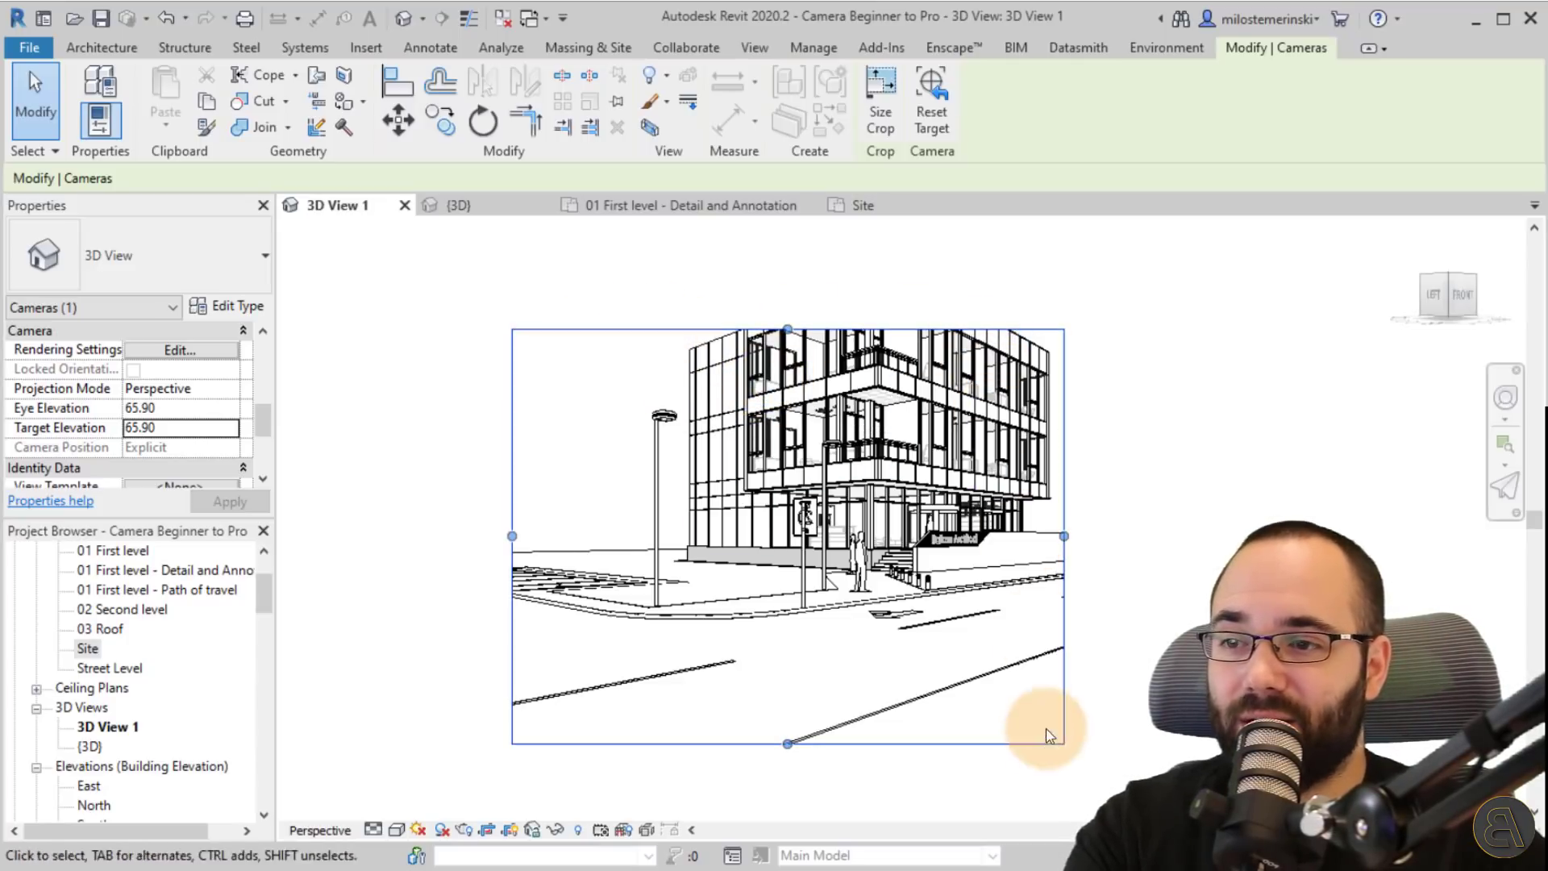
pyautogui.scroll(3, 191, 448)
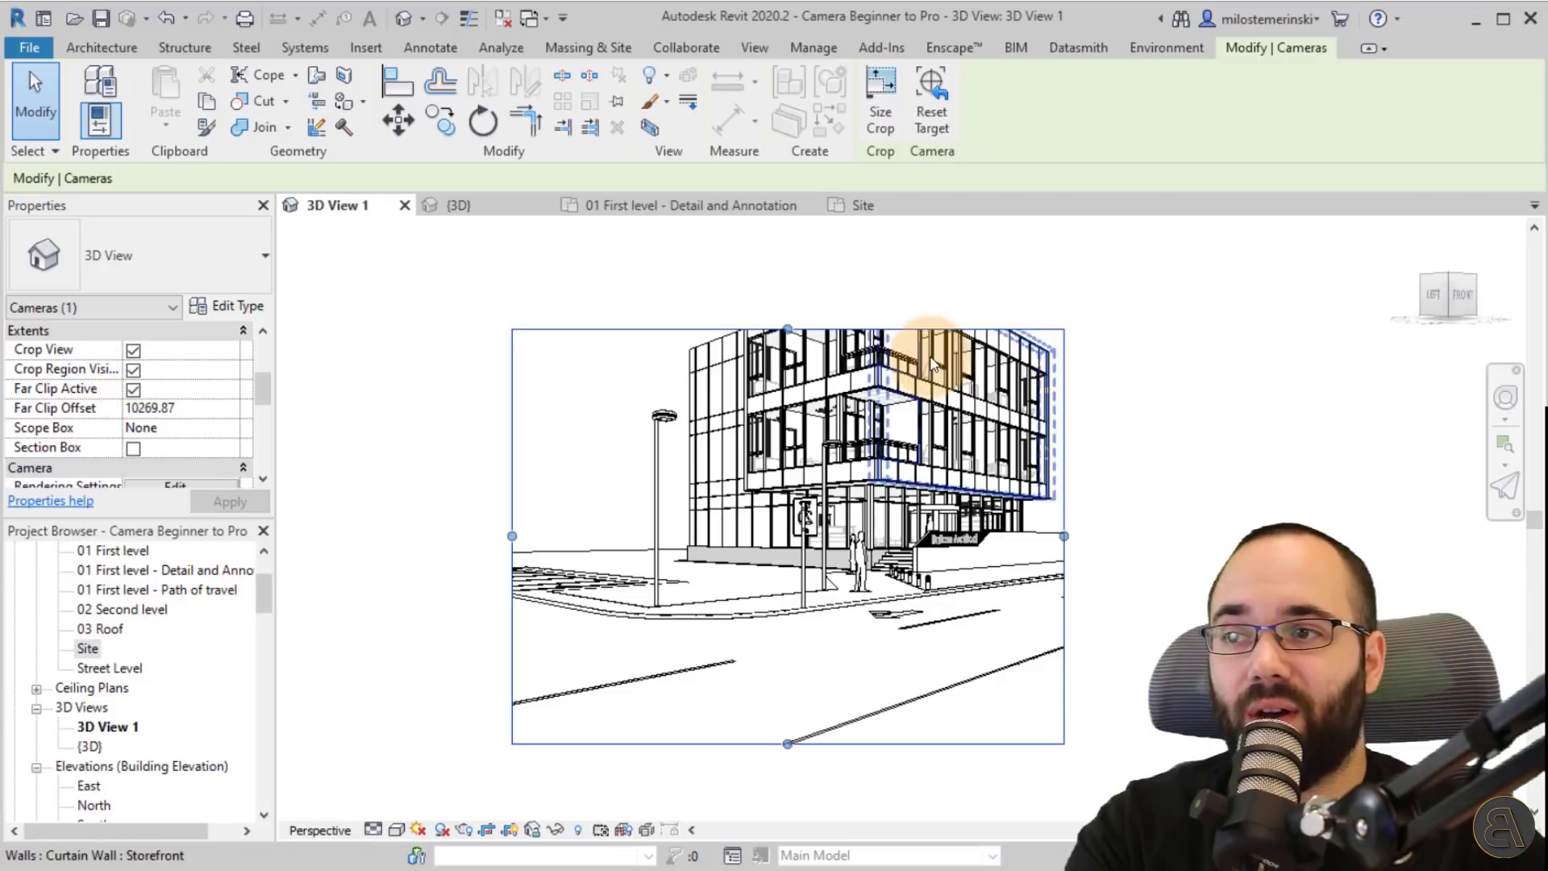
pyautogui.moveTo(787, 329); pyautogui.dragTo(789, 240)
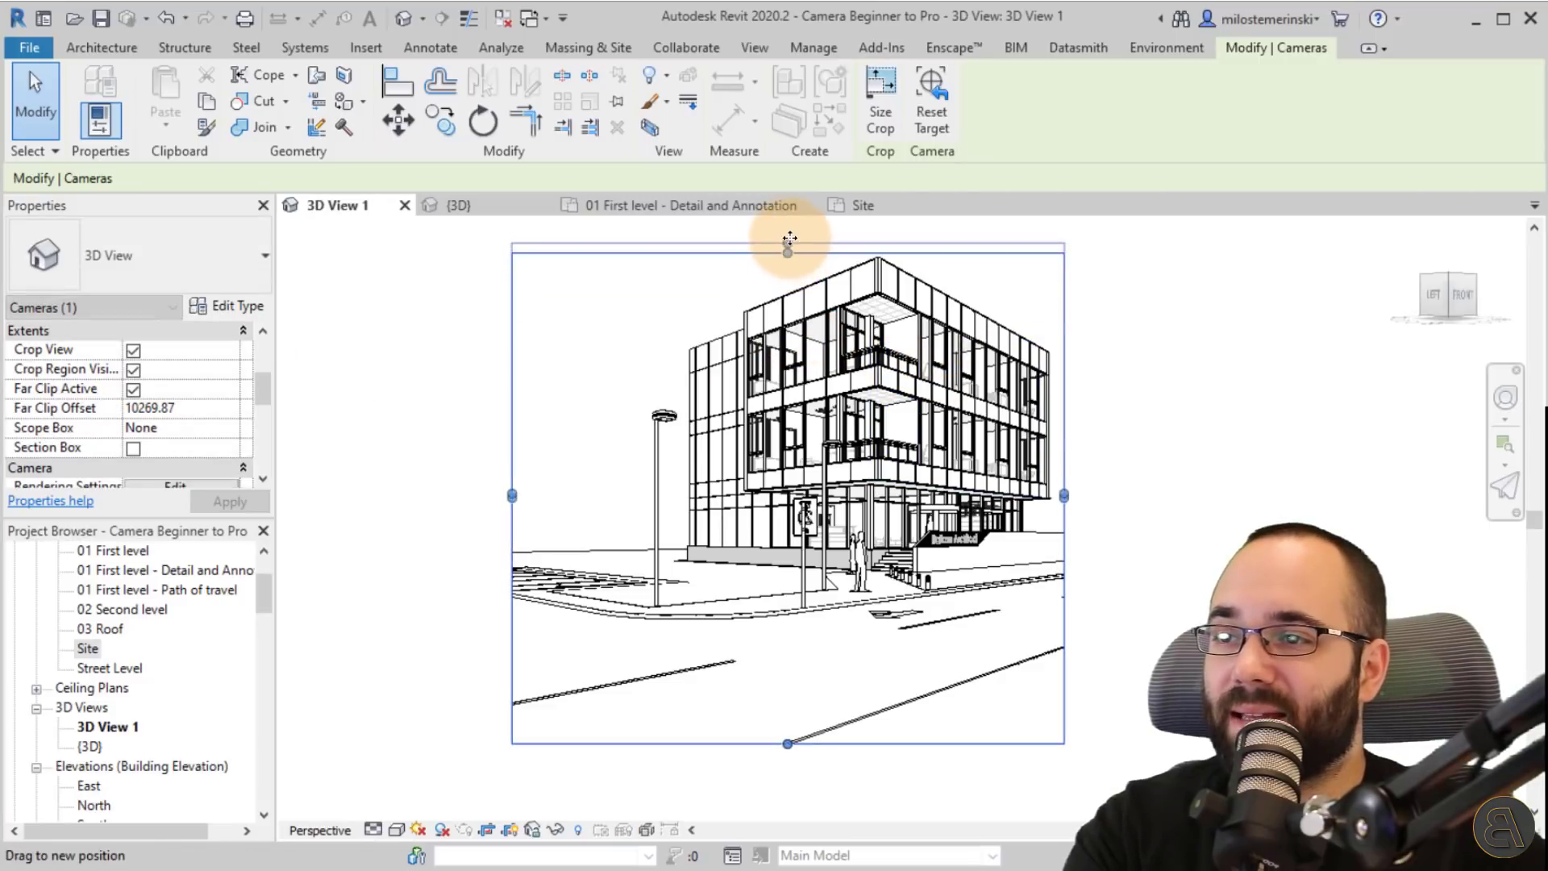
pyautogui.moveTo(1065, 492); pyautogui.dragTo(1244, 491)
# - Try shifting the crop region sideways along the street until only the far end of the building remains in the frame
pyautogui.moveTo(511, 492); pyautogui.dragTo(840, 481)
pyautogui.moveTo(1245, 491); pyautogui.dragTo(1415, 494)
pyautogui.moveTo(840, 491); pyautogui.dragTo(967, 488)
pyautogui.moveTo(1165, 528); pyautogui.dragTo(812, 489, button='middle')
pyautogui.moveTo(1062, 452); pyautogui.dragTo(1296, 450)
pyautogui.moveTo(893, 388); pyautogui.dragTo(680, 449, button='middle')
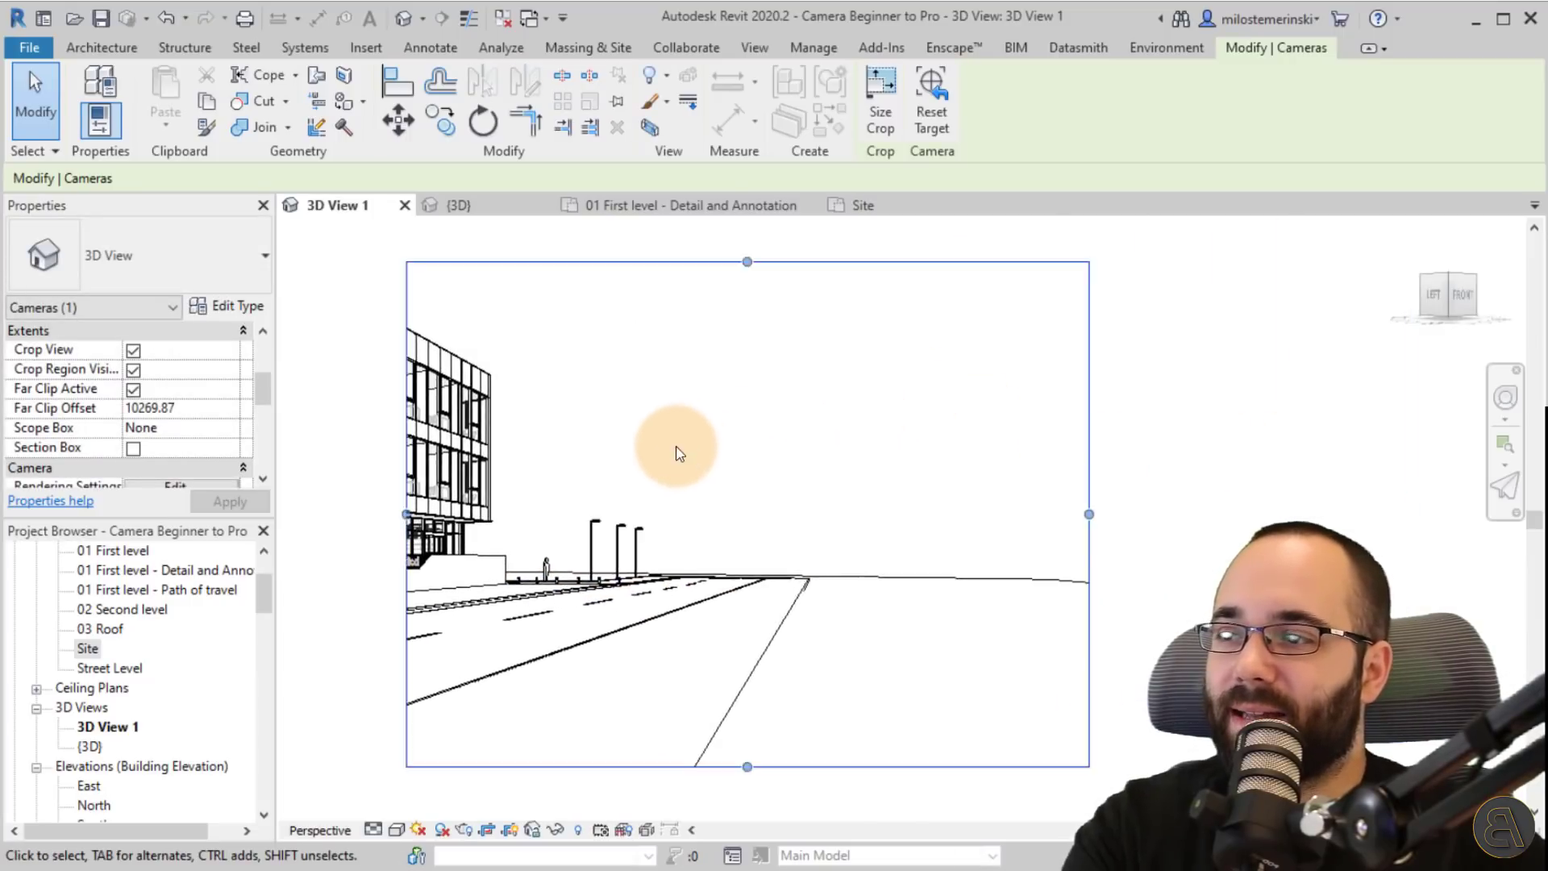
# - Open the Site plan and examine the camera's skewed field of view relative to its target point
pyautogui.scroll(-2, 661, 435)
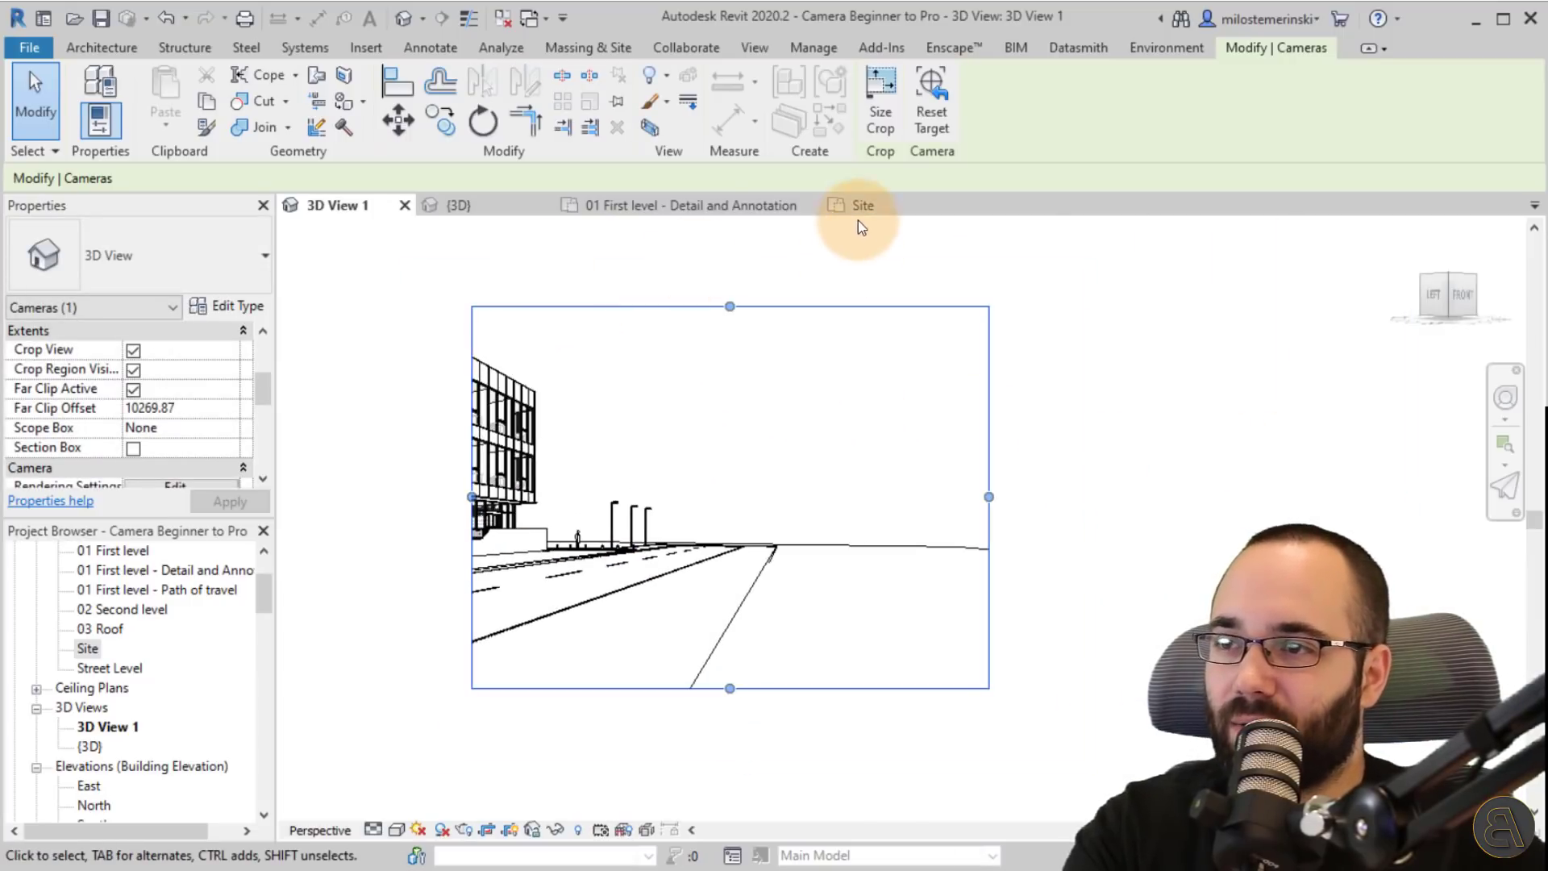
pyautogui.click(855, 210)
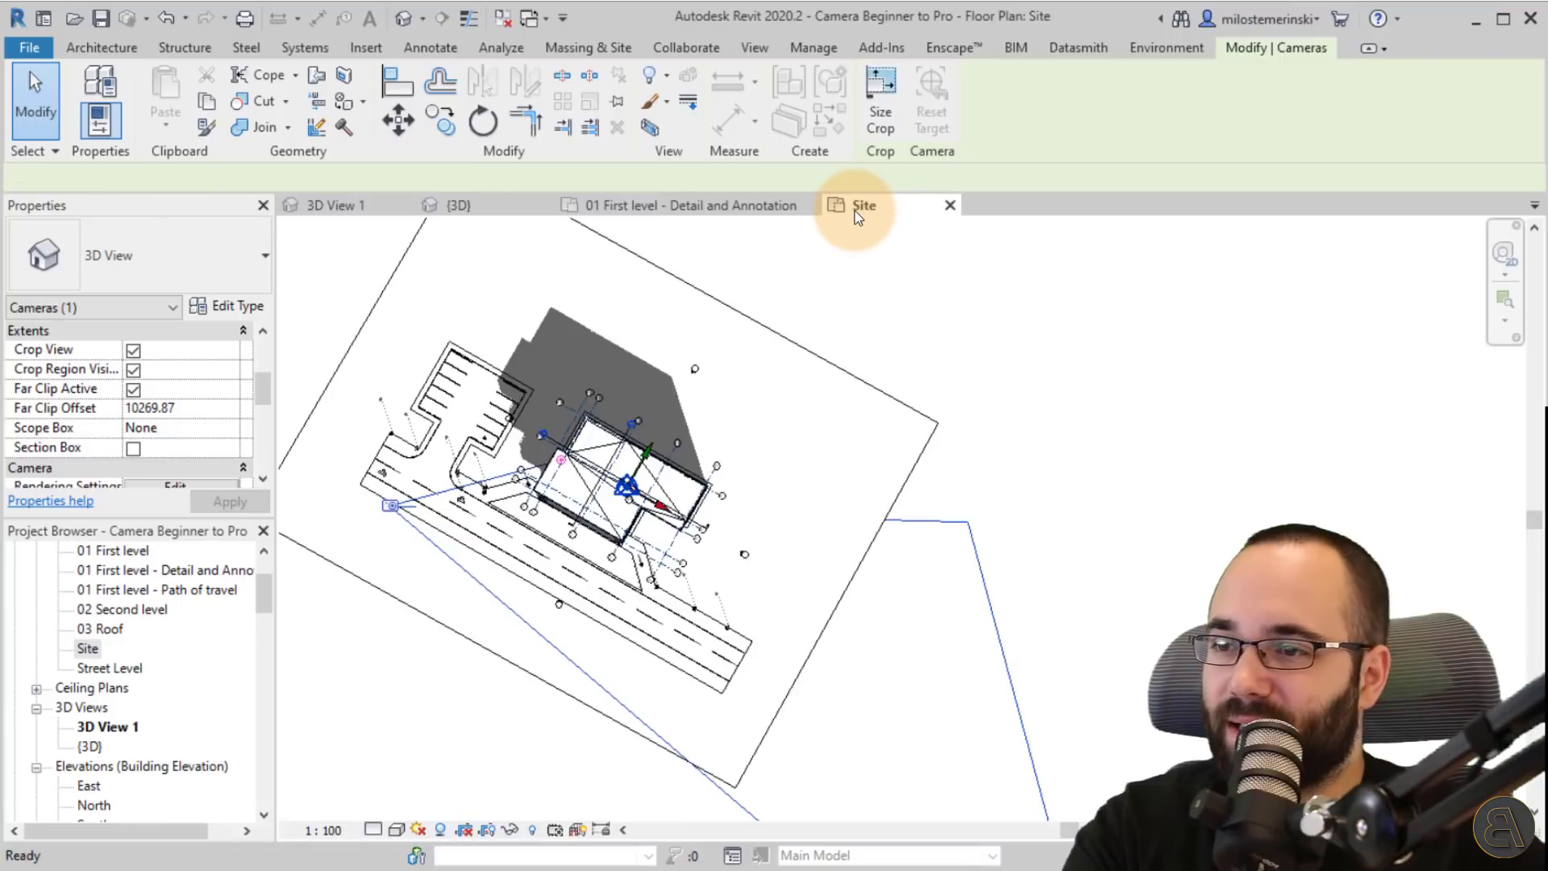
pyautogui.moveTo(689, 493); pyautogui.dragTo(835, 433, button='middle')
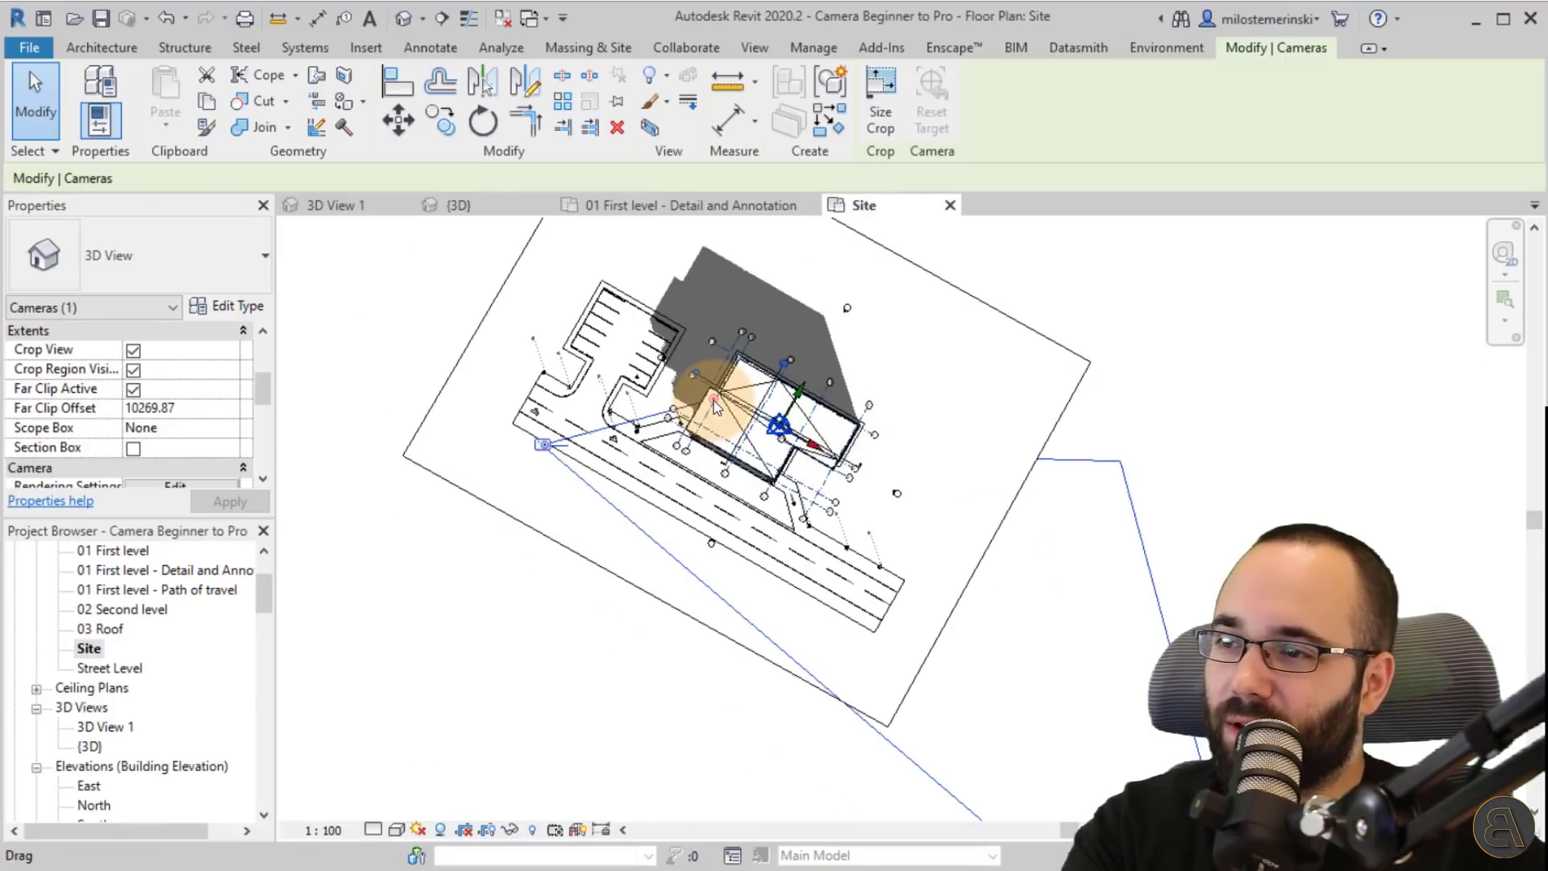
pyautogui.moveTo(713, 408); pyautogui.dragTo(639, 362, button='middle')
pyautogui.scroll(-2, 650, 380)
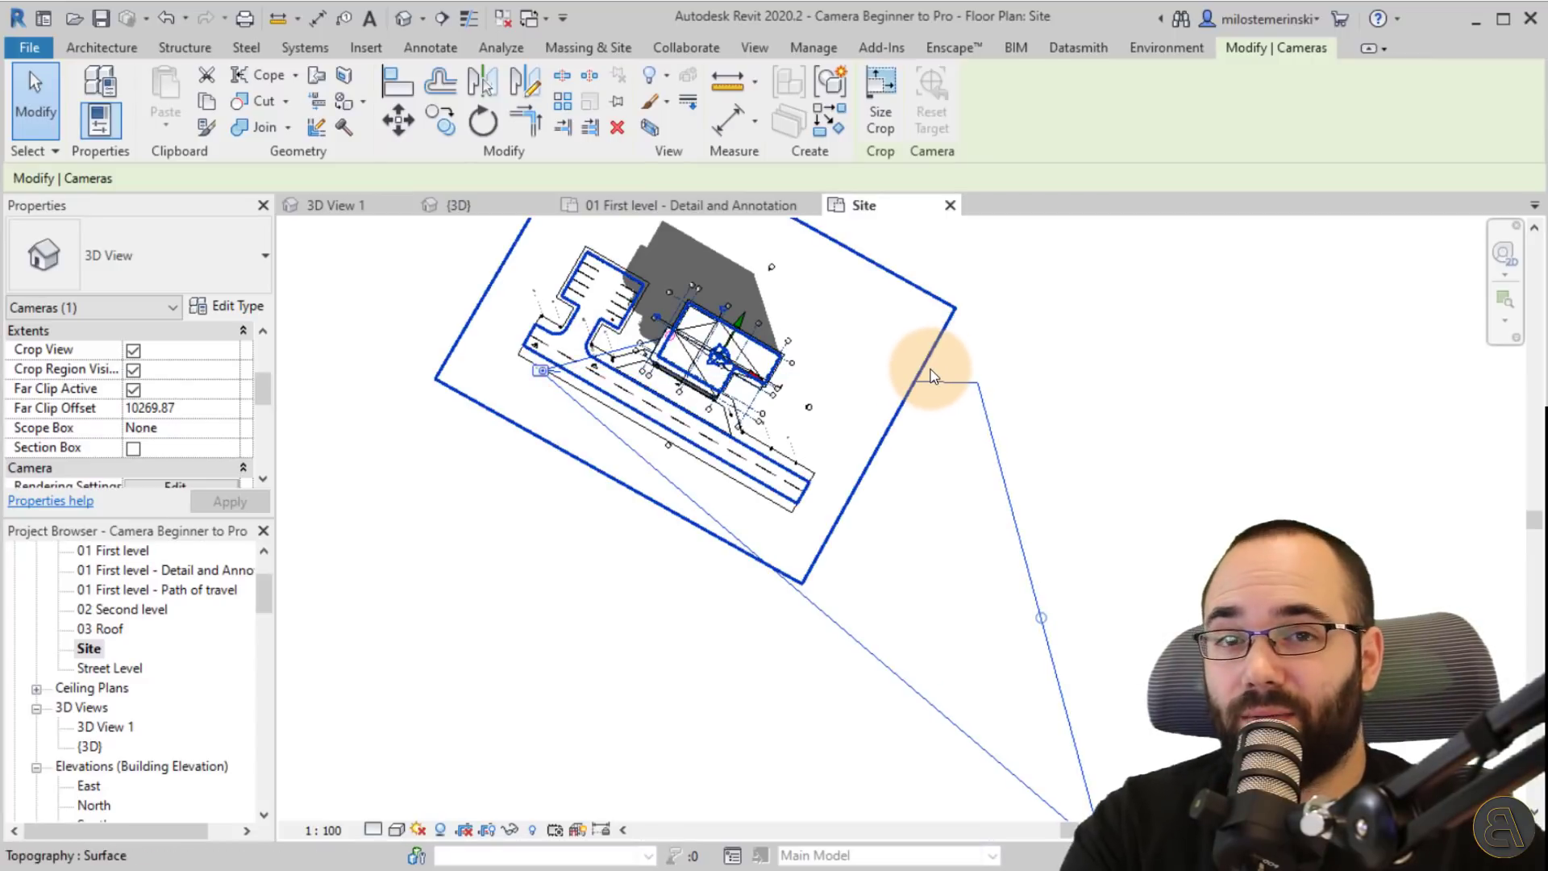
# - Turn the camera in 3D View 1 toward the building with the wheel's Look tool, close the wheel and reselect the frame
pyautogui.click(376, 234)
pyautogui.click(1505, 396)
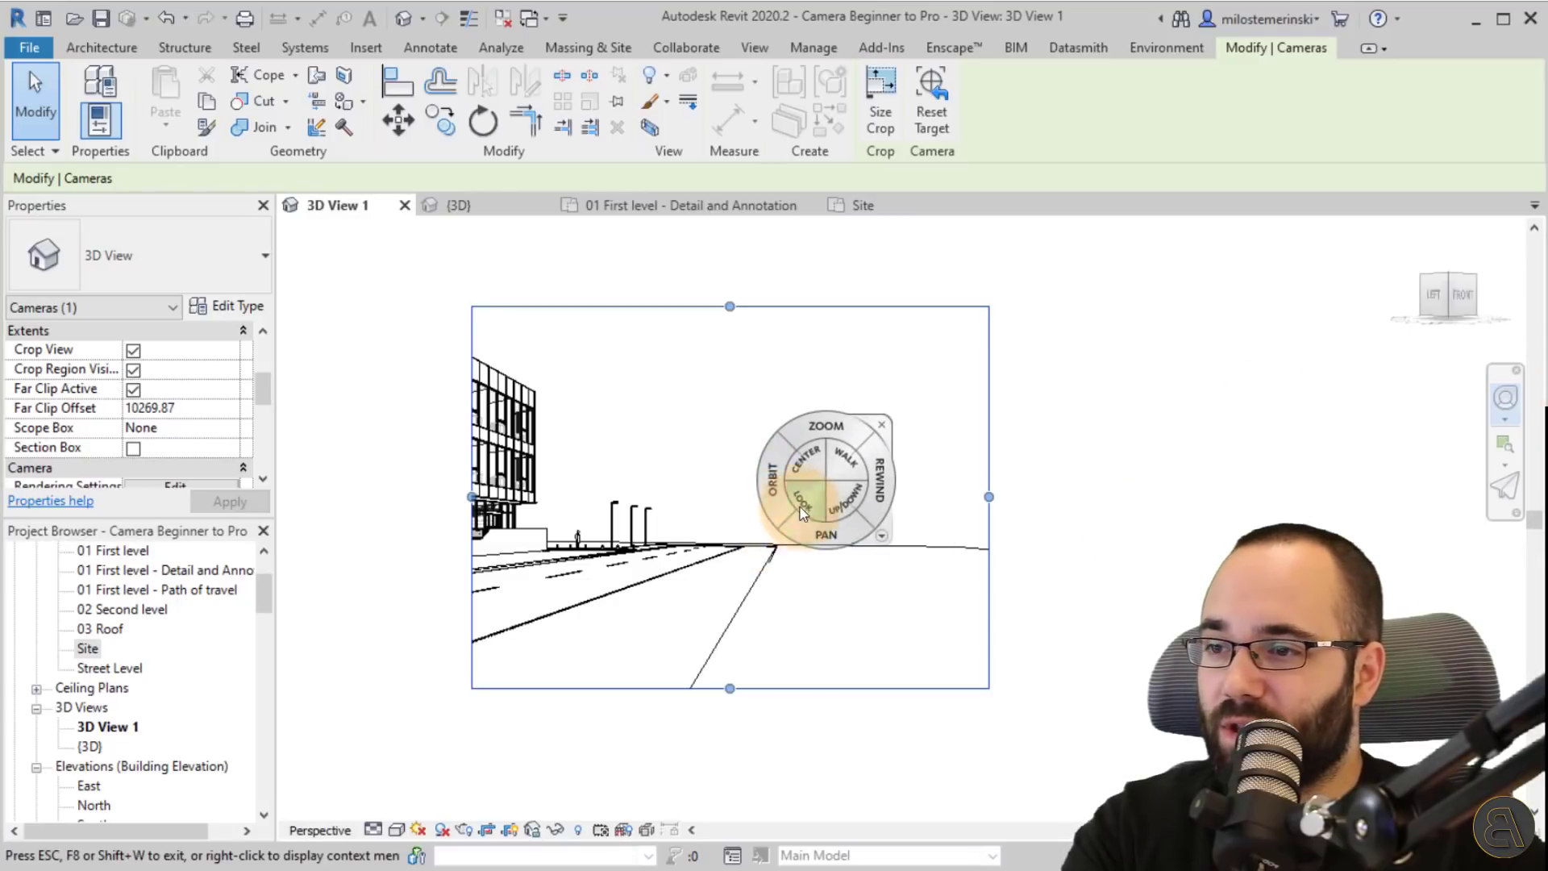
pyautogui.scroll(2, 711, 494)
pyautogui.scroll(1, 680, 525)
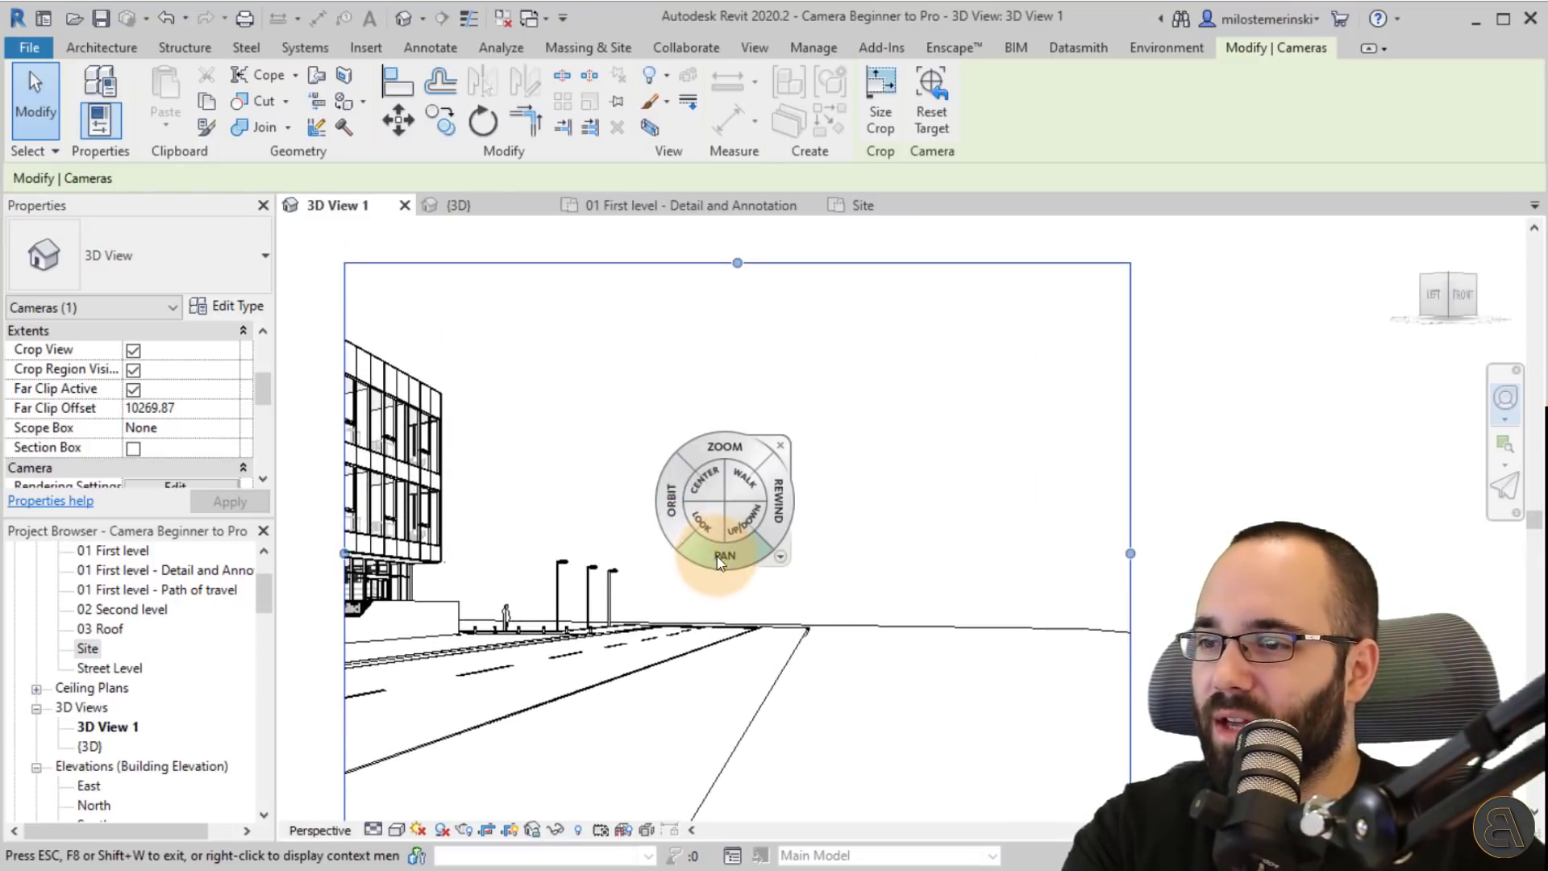
pyautogui.moveTo(710, 529); pyautogui.dragTo(368, 464)
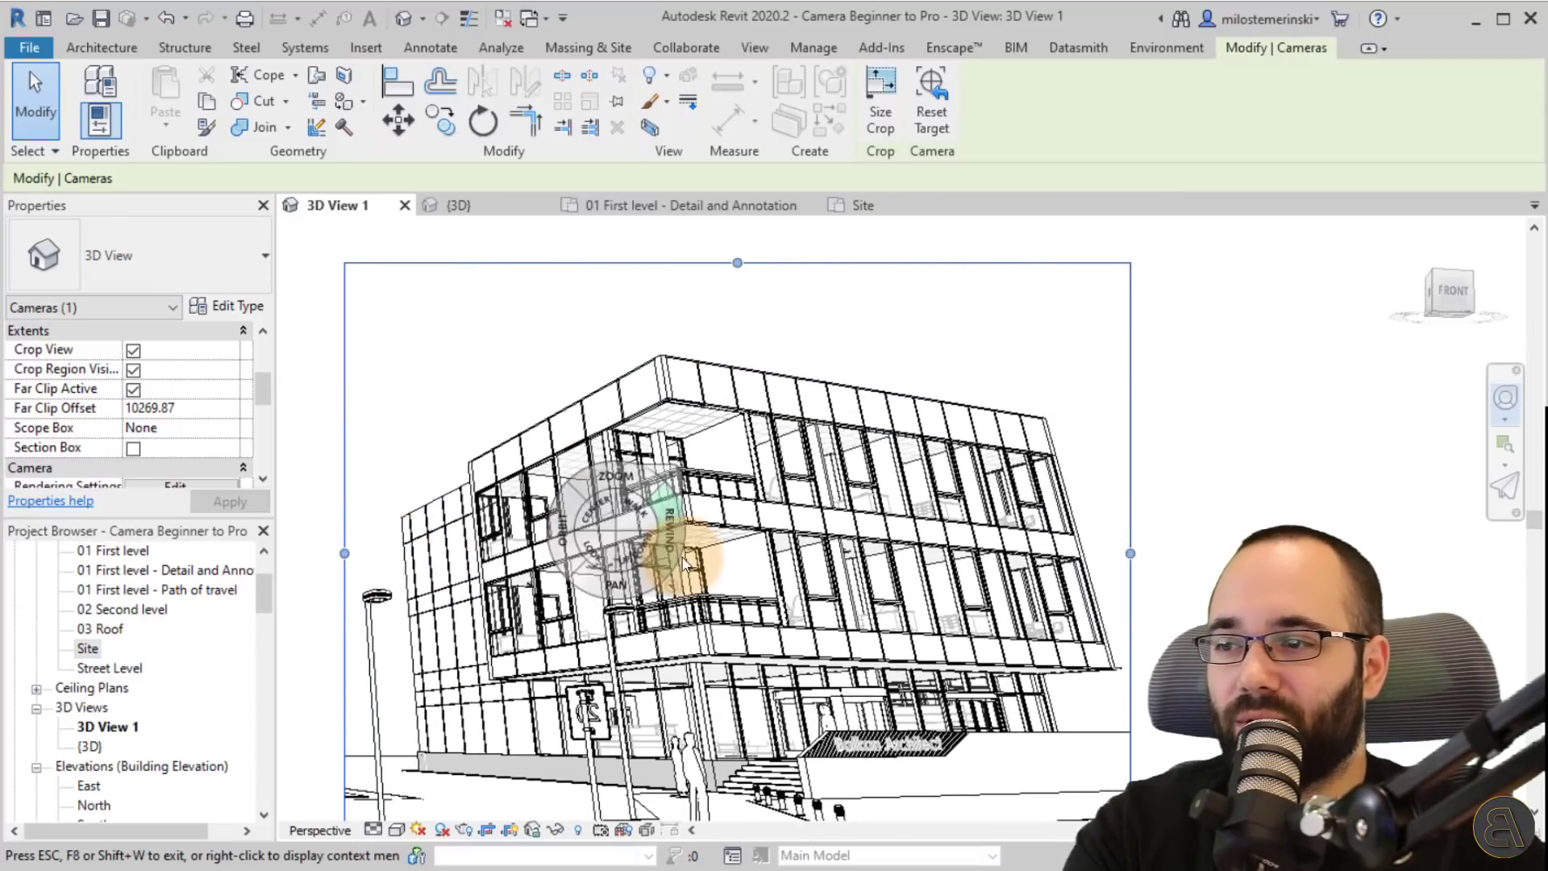
pyautogui.moveTo(813, 616)
pyautogui.mouseDown(button='middle')
pyautogui.moveTo(813, 553)
pyautogui.moveTo(797, 544)
pyautogui.moveTo(815, 594)
pyautogui.mouseUp(button='middle')
pyautogui.scroll(-1, 806, 559)
pyautogui.press('Escape')
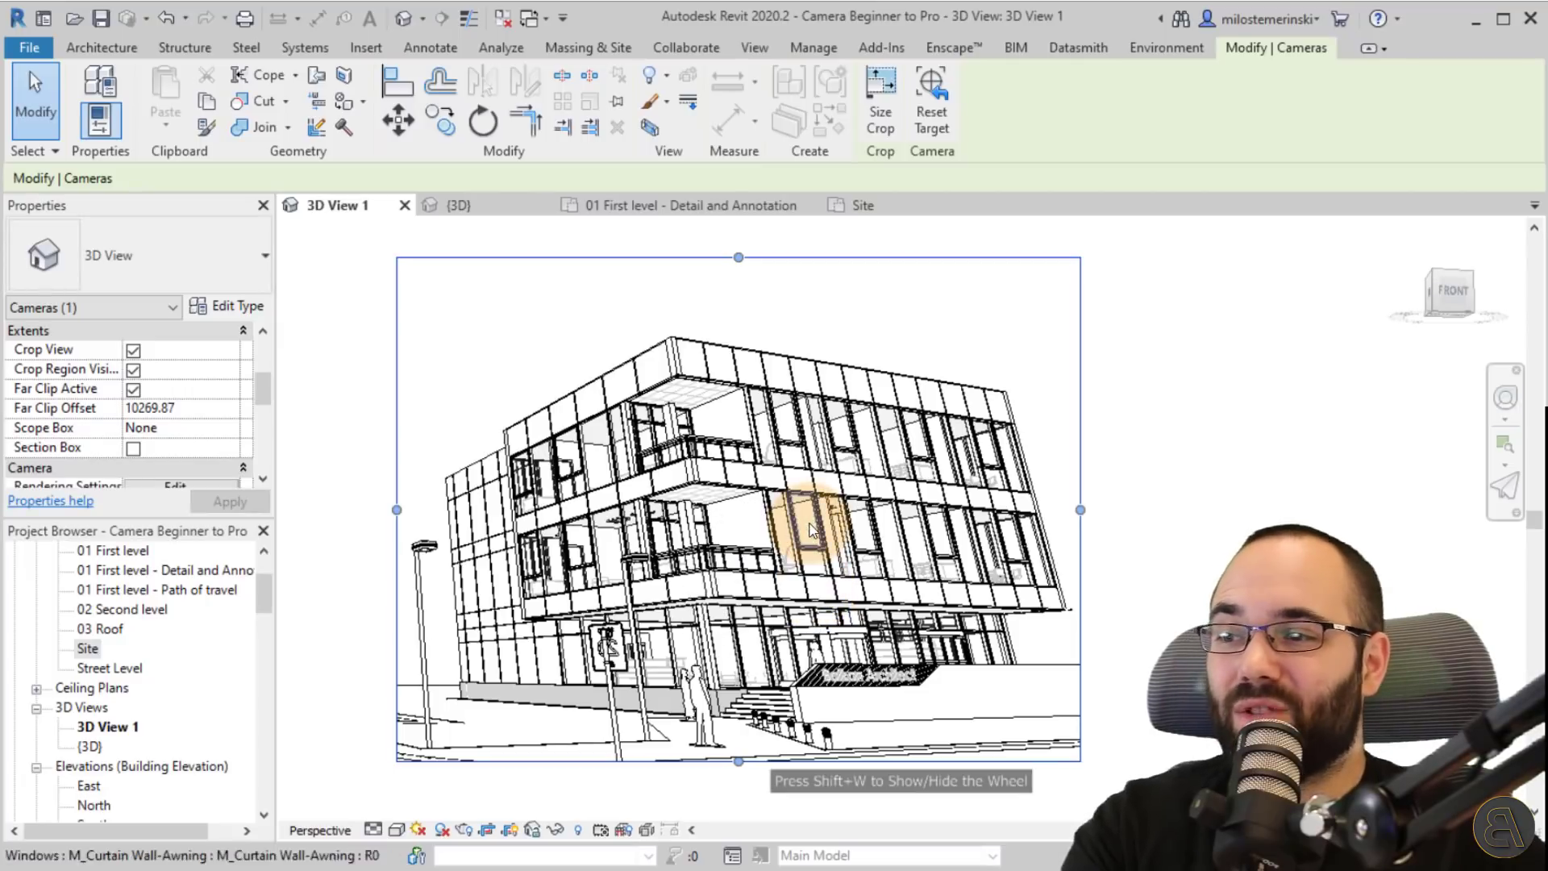
pyautogui.scroll(-2, 806, 516)
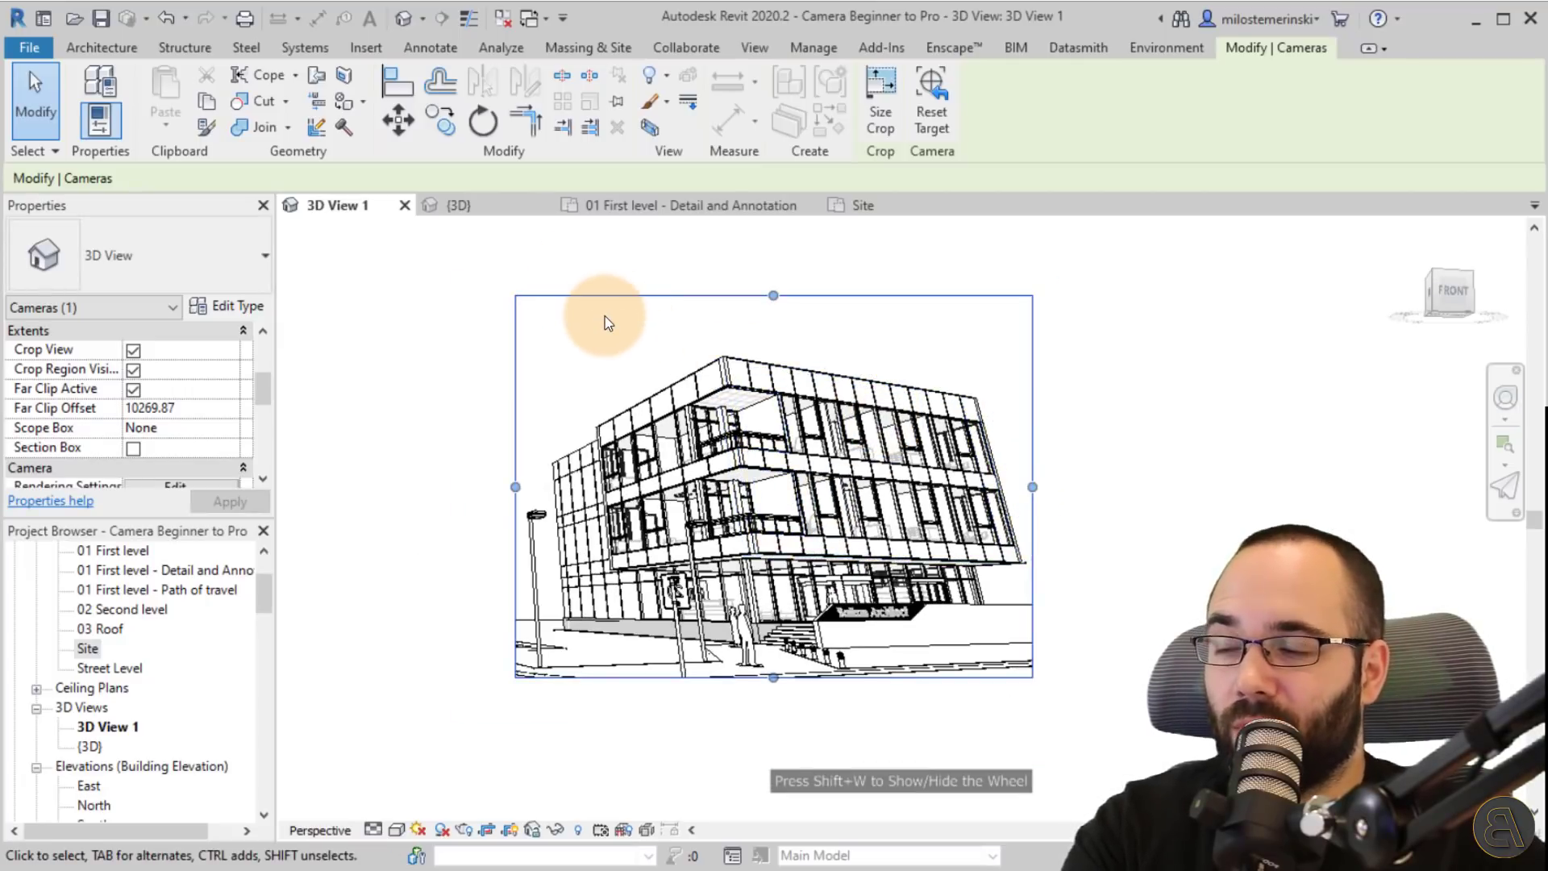
pyautogui.click(516, 347)
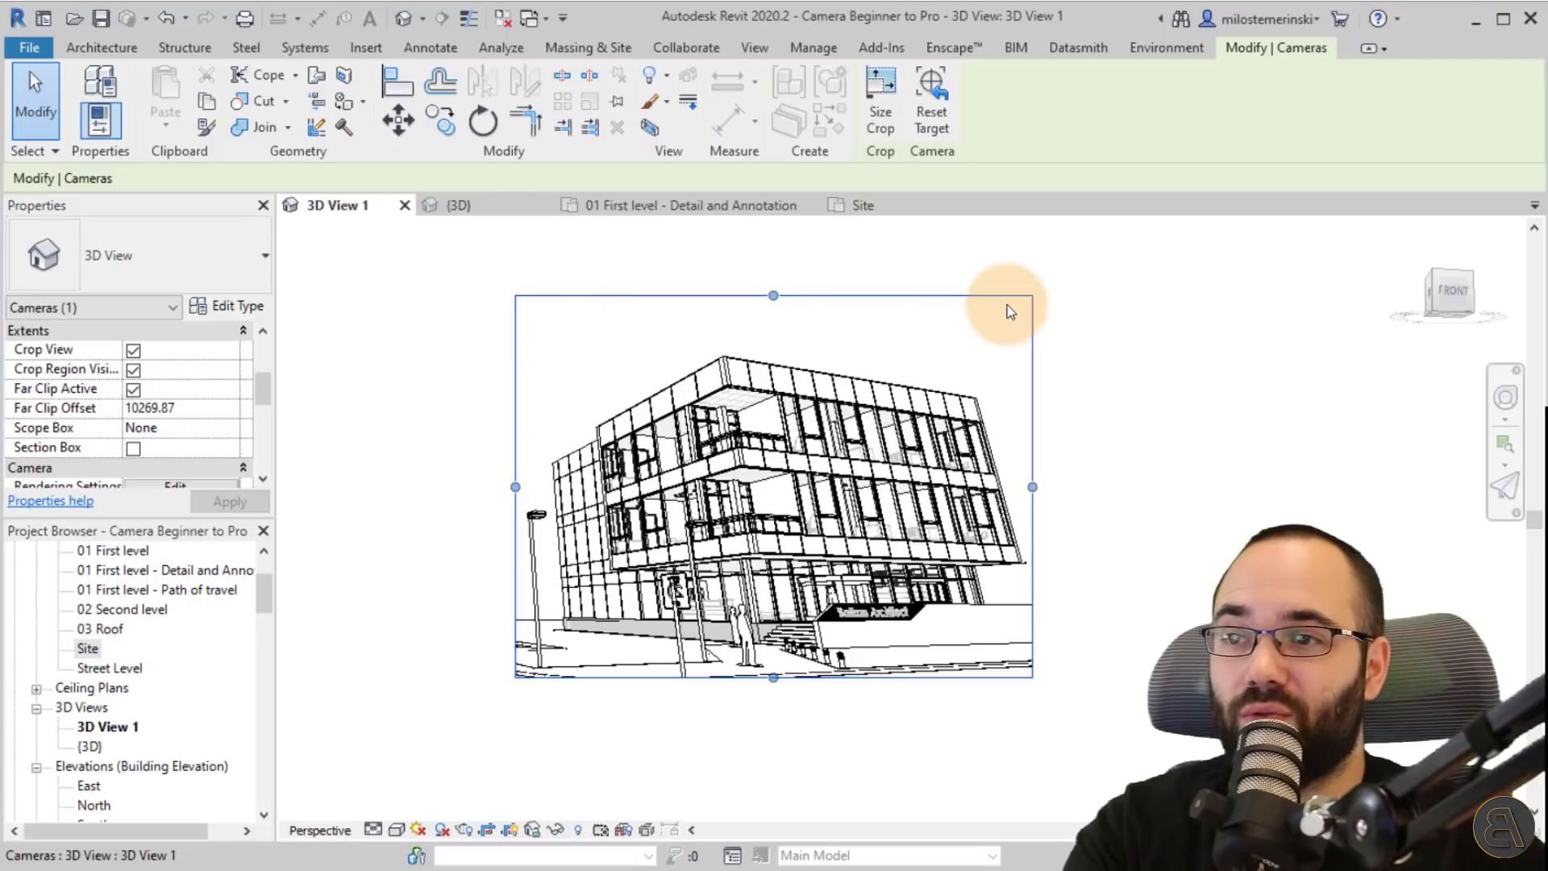
# - Undo the Look rotation and the sideways crop changes until the frame again surrounds the whole building
pyautogui.click(161, 19)
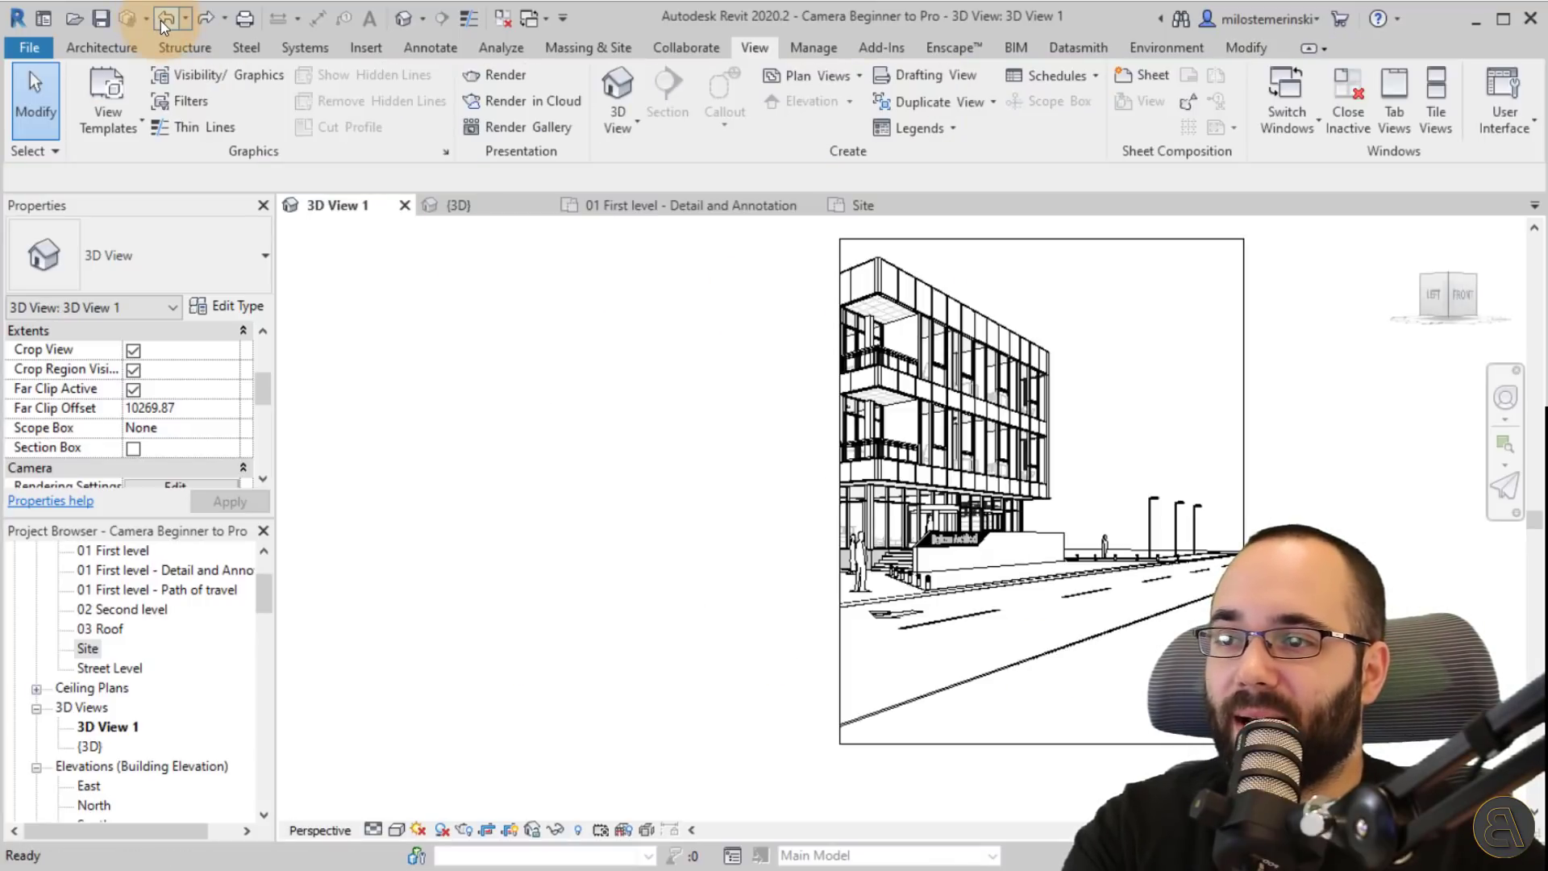
pyautogui.click(161, 21)
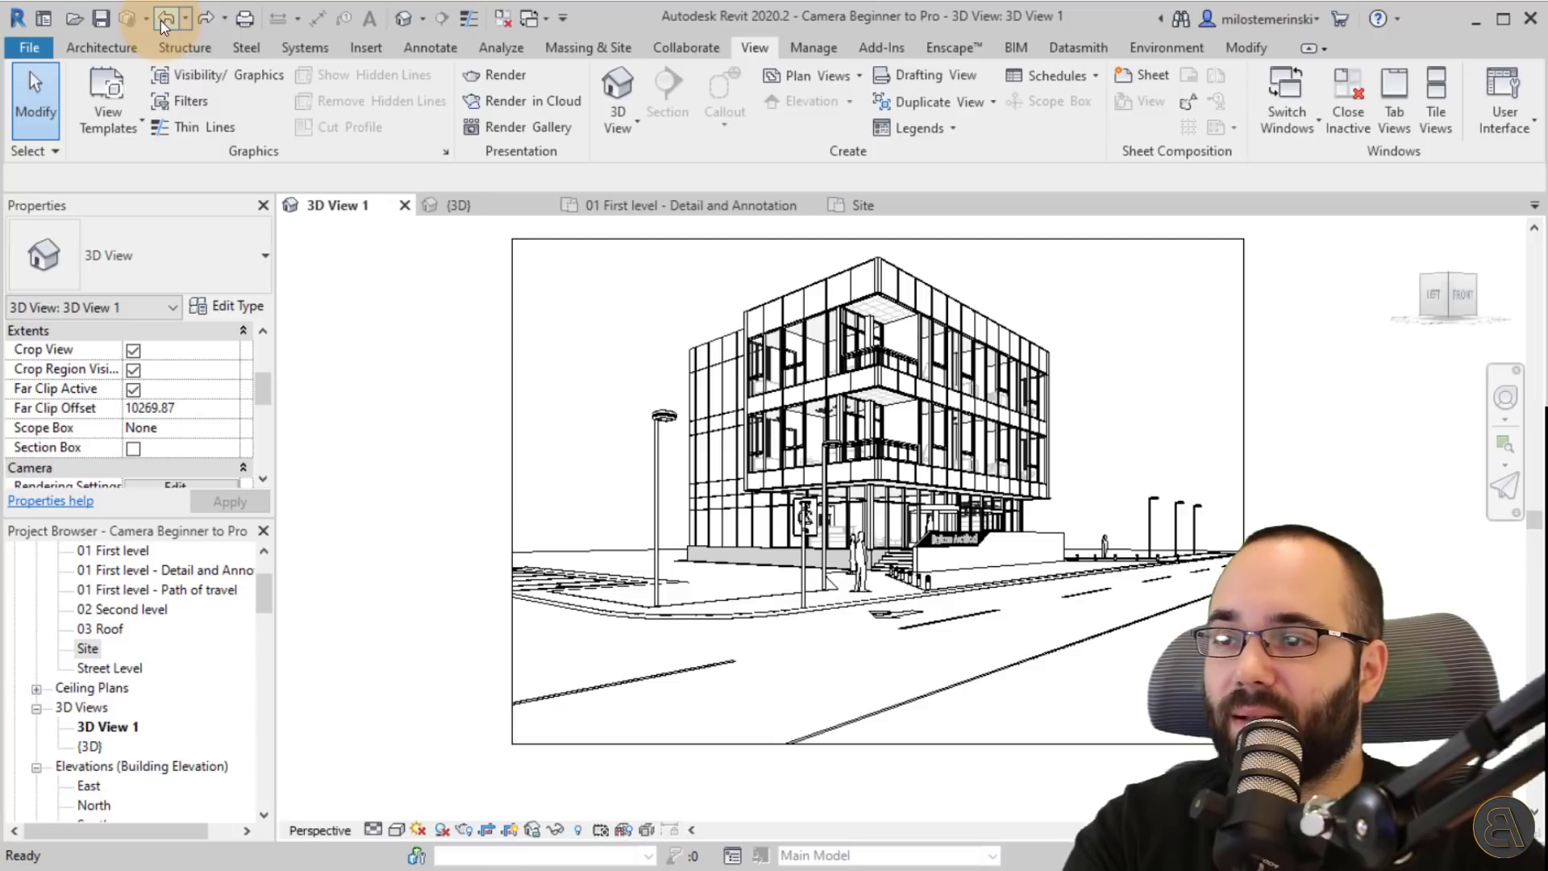
pyautogui.click(161, 21)
pyautogui.moveTo(750, 388); pyautogui.dragTo(678, 422, button='middle')
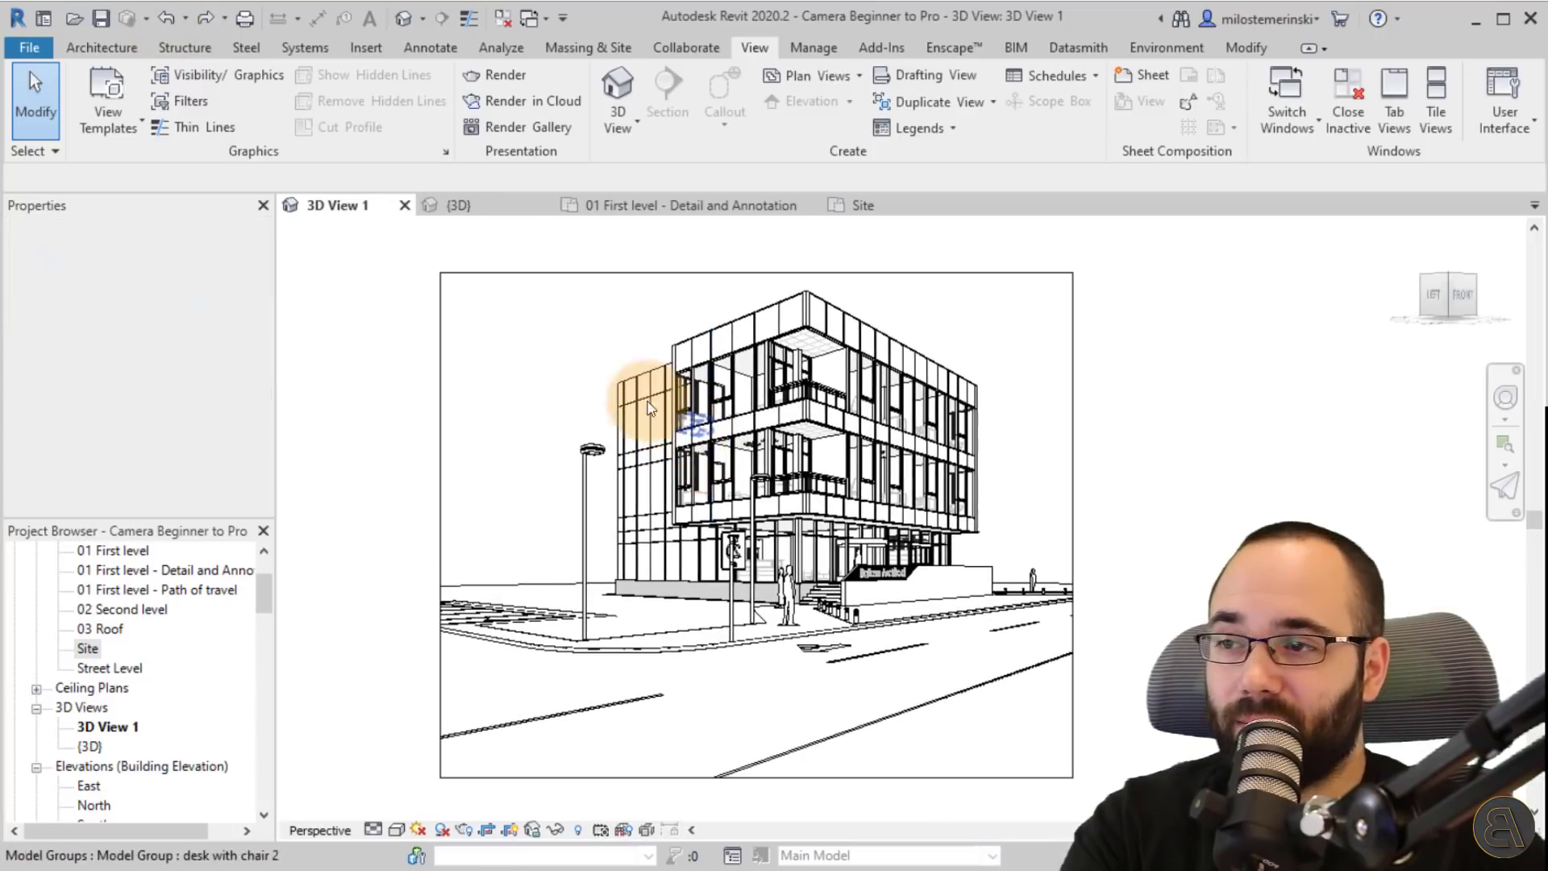
# - Widen the crop region on both sides of the building and trim the road from its lower edge
pyautogui.click(584, 275)
pyautogui.moveTo(729, 280)
pyautogui.mouseDown()
pyautogui.moveTo(746, 293)
pyautogui.moveTo(736, 339)
pyautogui.moveTo(753, 345)
pyautogui.moveTo(744, 282)
pyautogui.mouseUp()
pyautogui.moveTo(441, 526); pyautogui.dragTo(403, 526)
pyautogui.moveTo(1072, 526); pyautogui.dragTo(1135, 526)
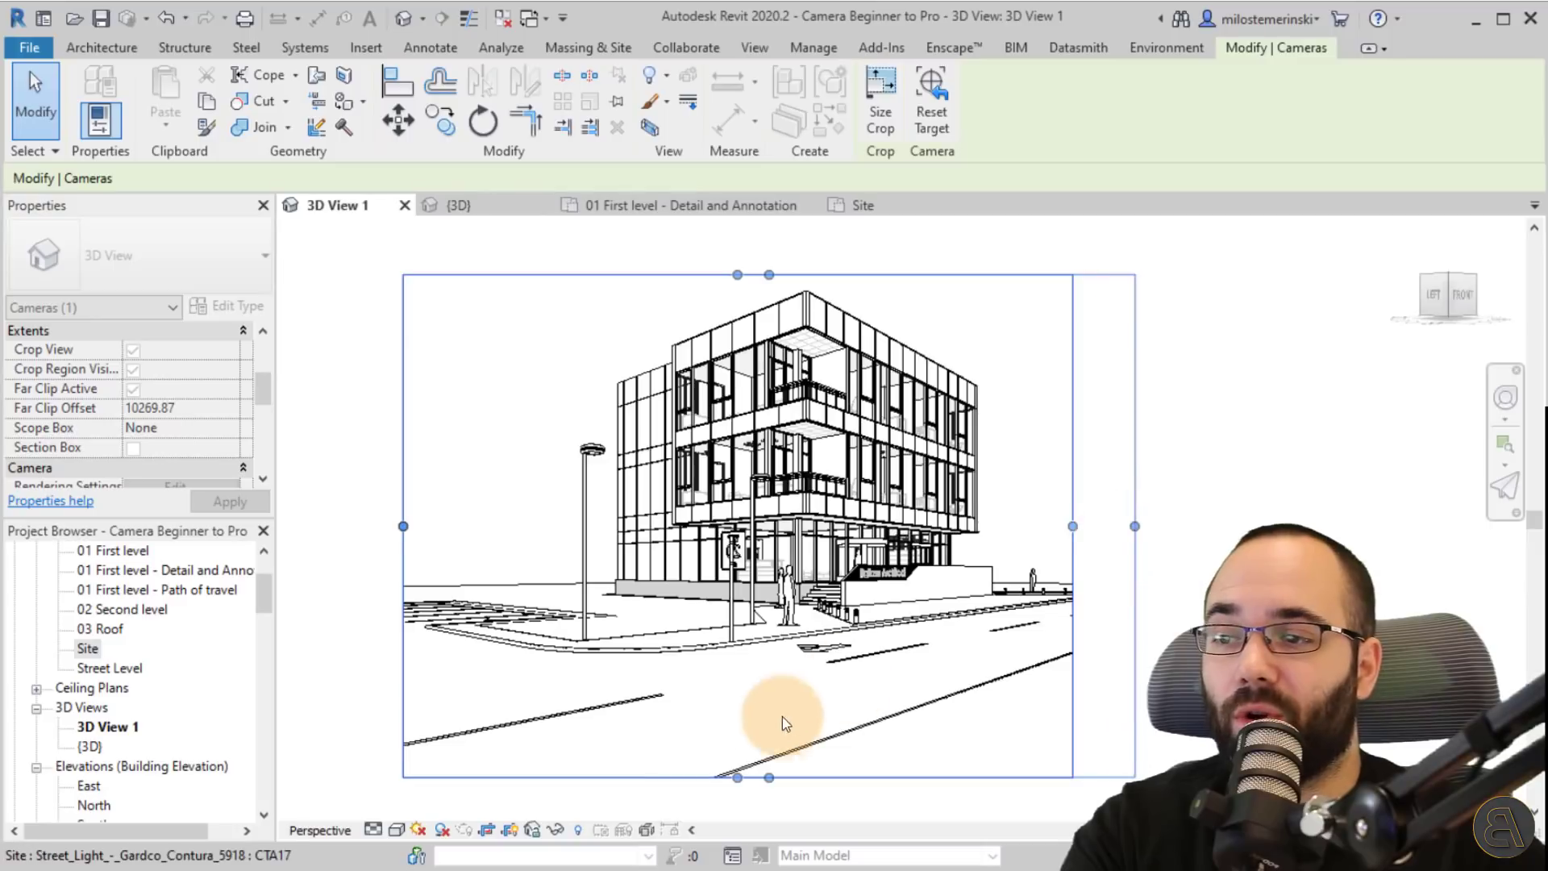
pyautogui.moveTo(769, 777); pyautogui.dragTo(769, 746)
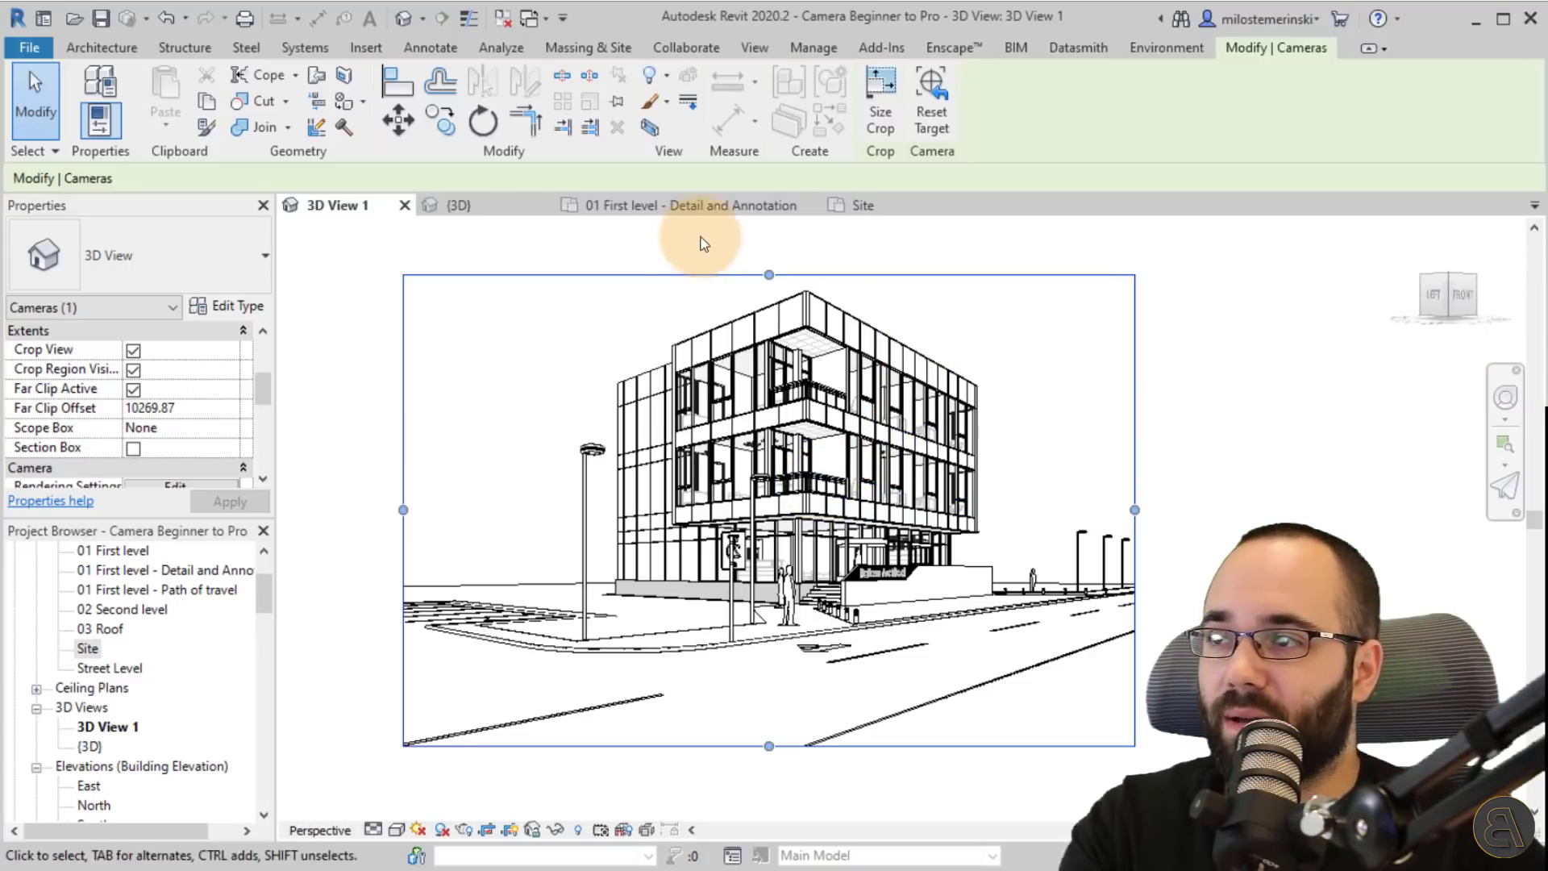
# - Move the camera point in the Site plan closer to the building, beside the parking entrance curb, and return to 3D View 1
pyautogui.click(866, 206)
pyautogui.scroll(3, 533, 415)
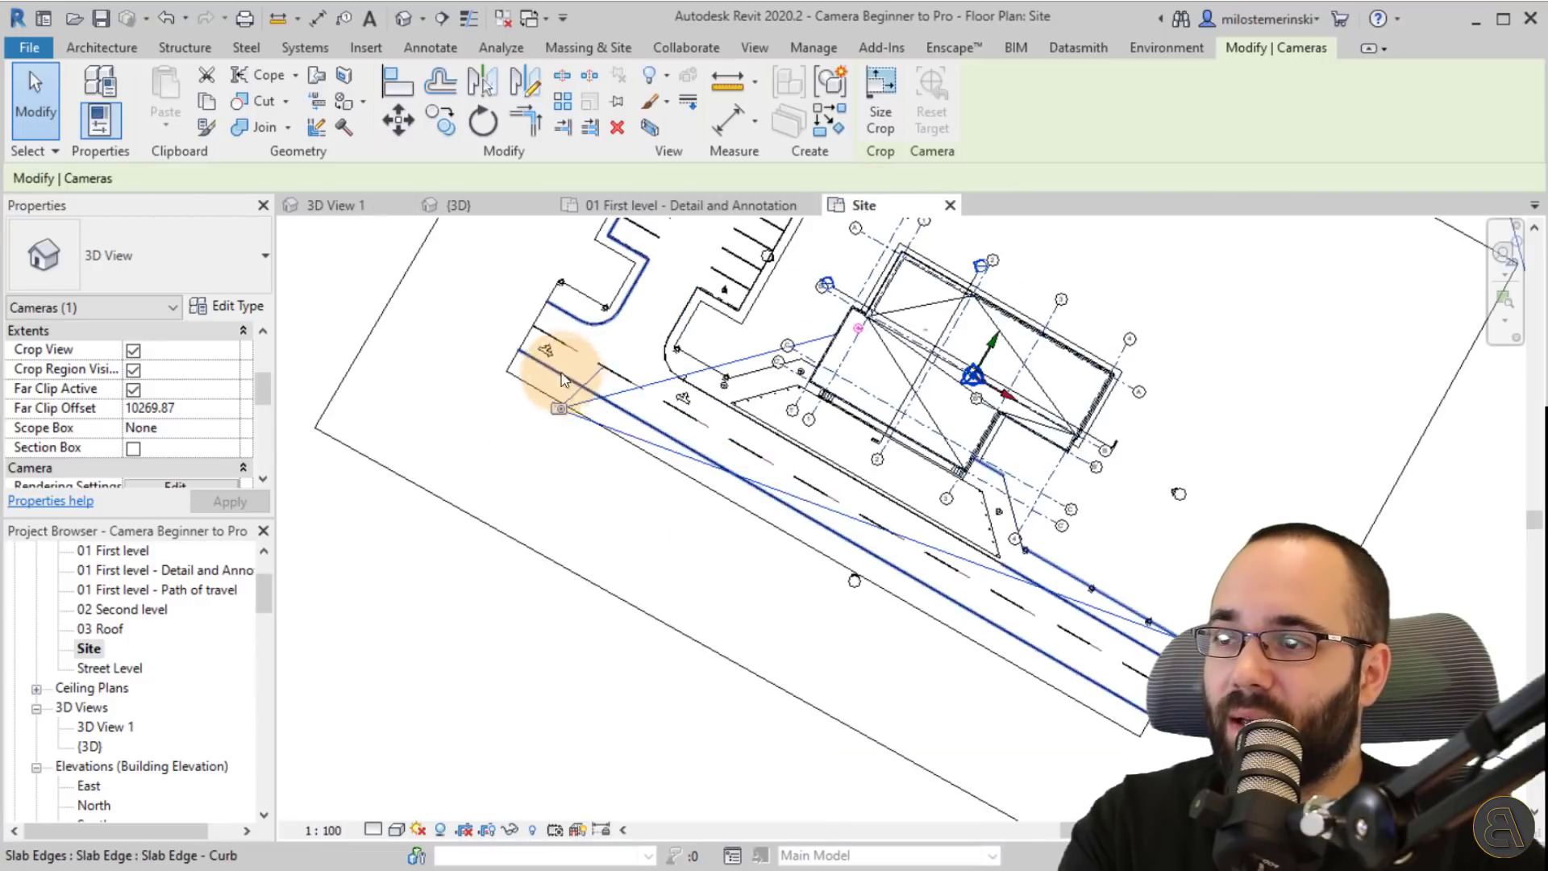
pyautogui.moveTo(563, 408); pyautogui.dragTo(679, 380)
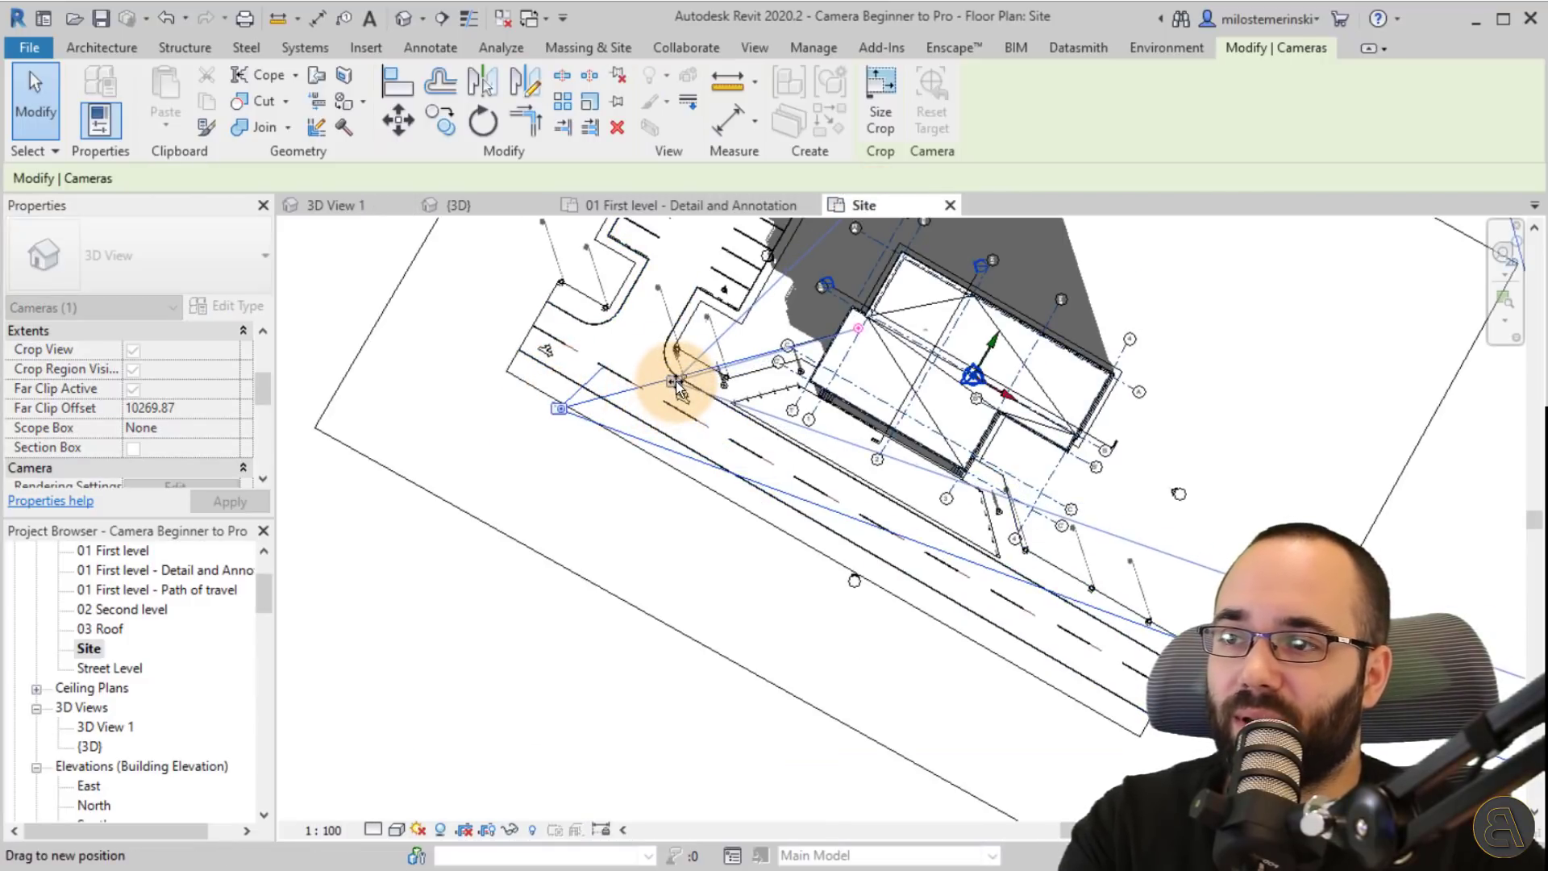
pyautogui.click(505, 210)
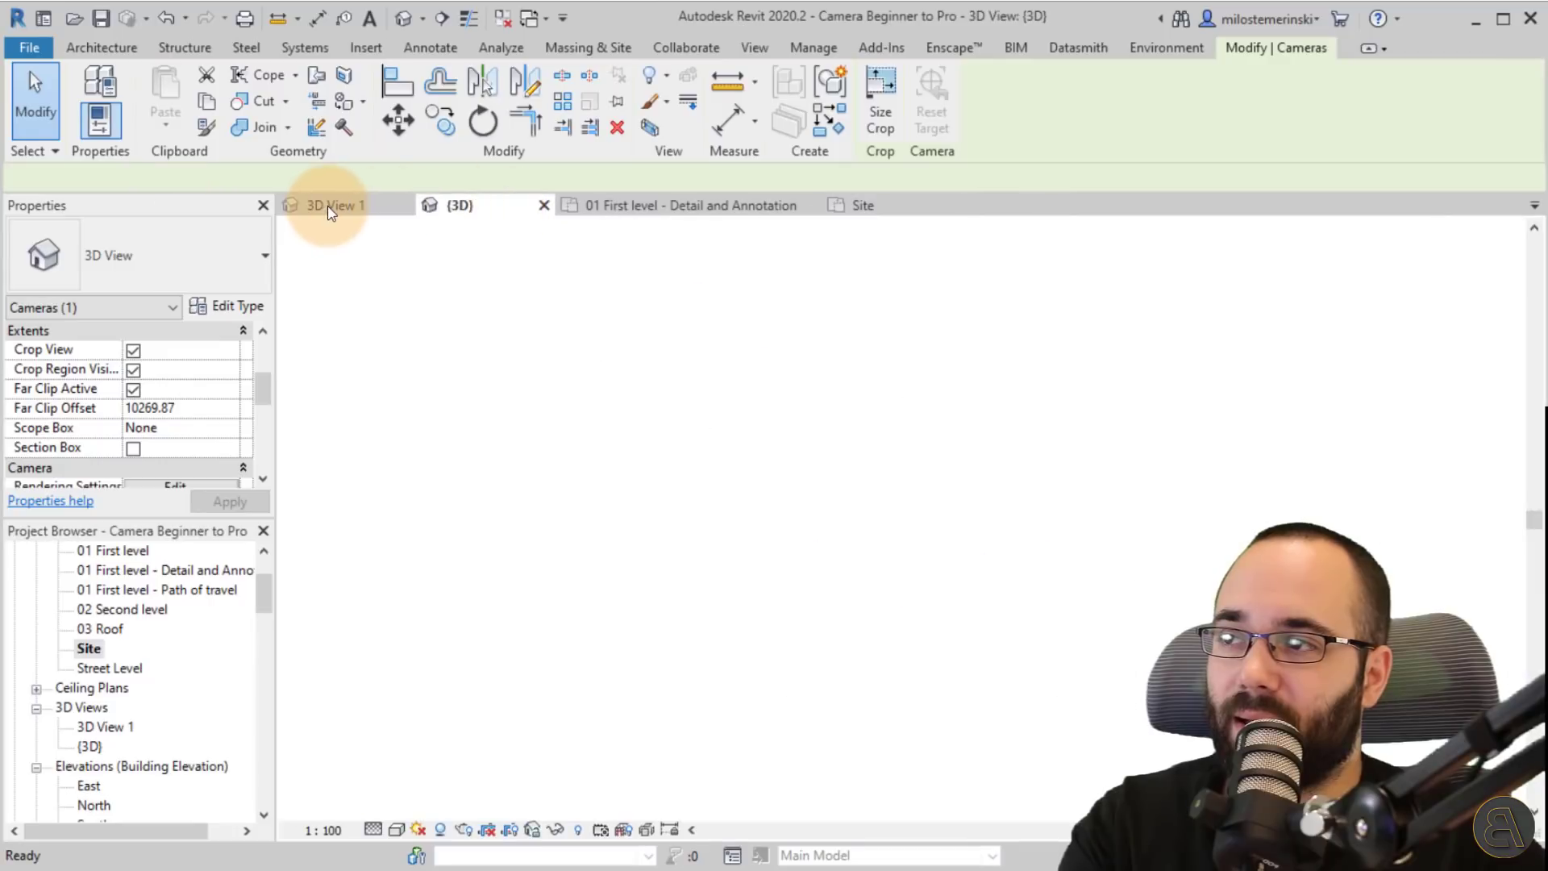
pyautogui.click(347, 207)
# - Move the camera forward past the street sign with the Full Navigation Wheel
pyautogui.moveTo(901, 557); pyautogui.dragTo(819, 564, button='middle')
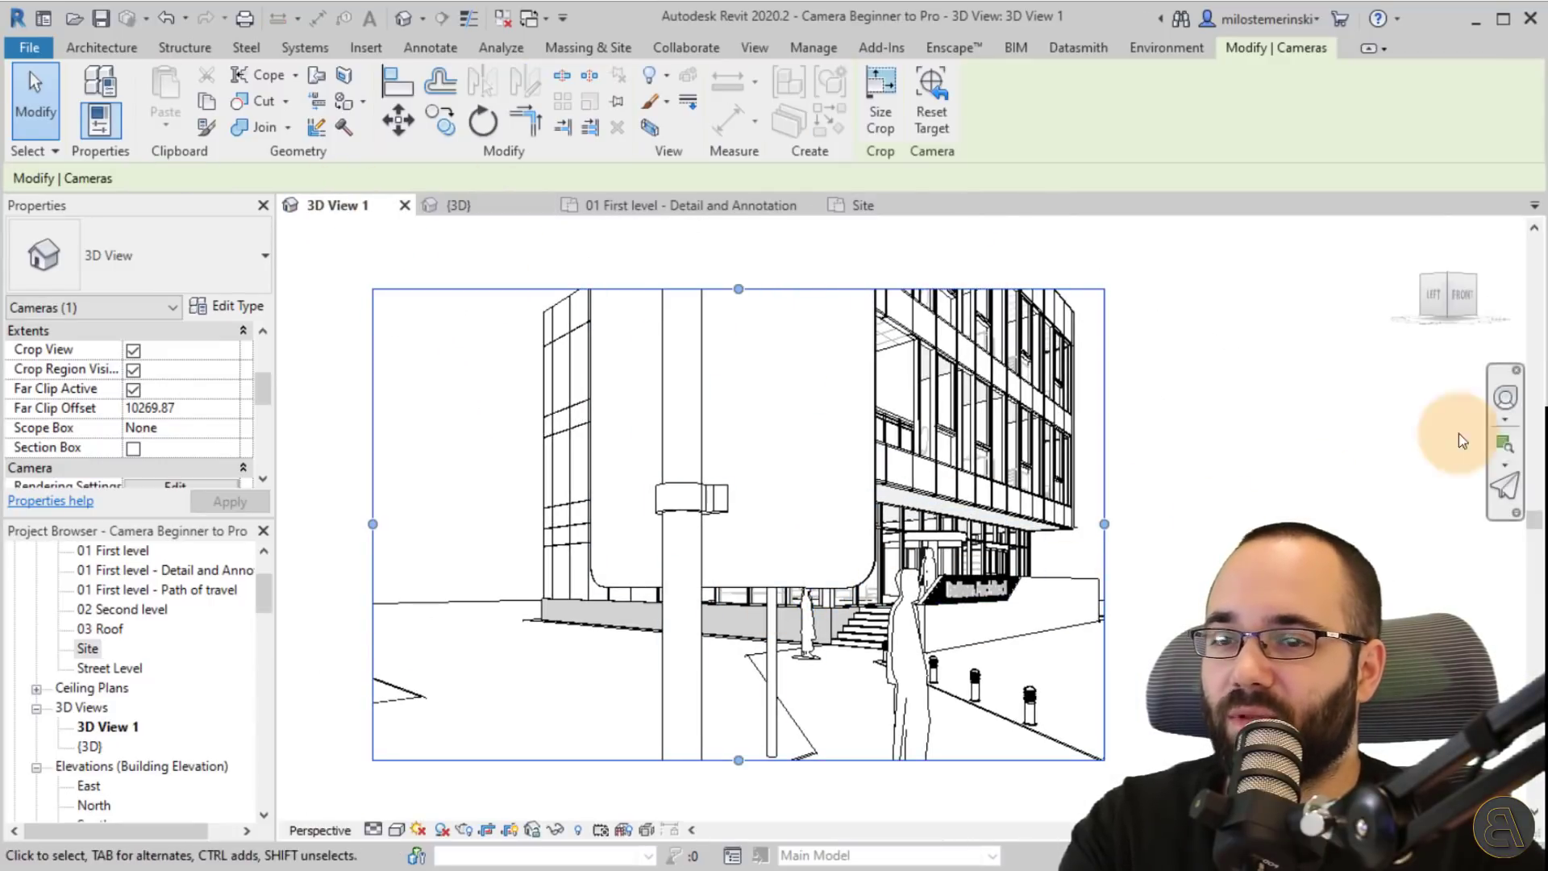
pyautogui.click(1505, 397)
pyautogui.moveTo(845, 594); pyautogui.dragTo(757, 638)
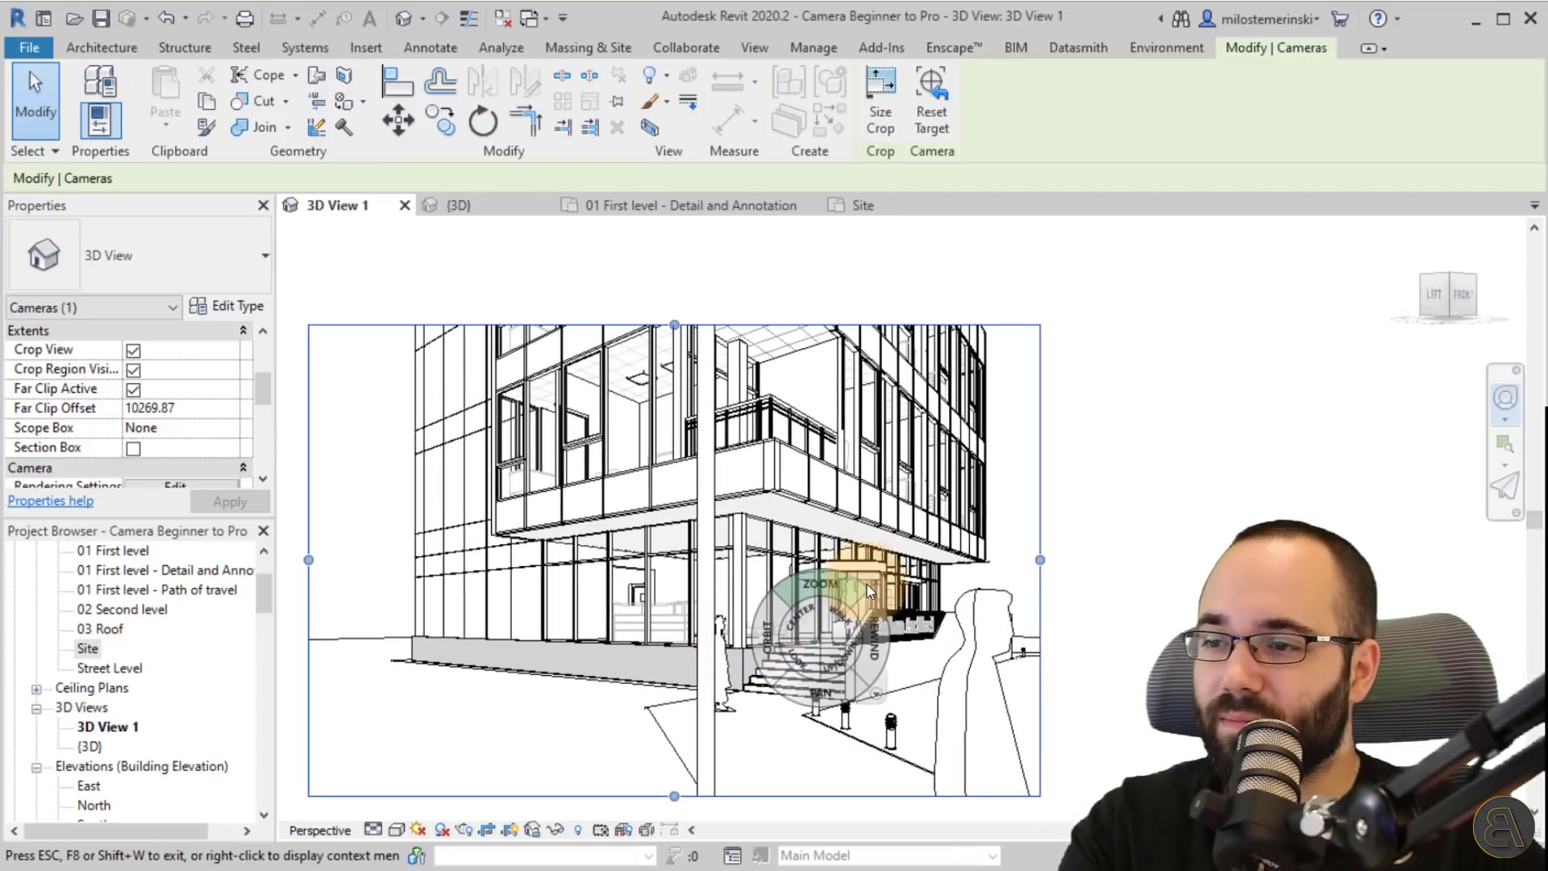
# - Enlarge the crop region on both sides and upward to take in more of the upper floors and the street
pyautogui.moveTo(1040, 560); pyautogui.dragTo(1191, 556)
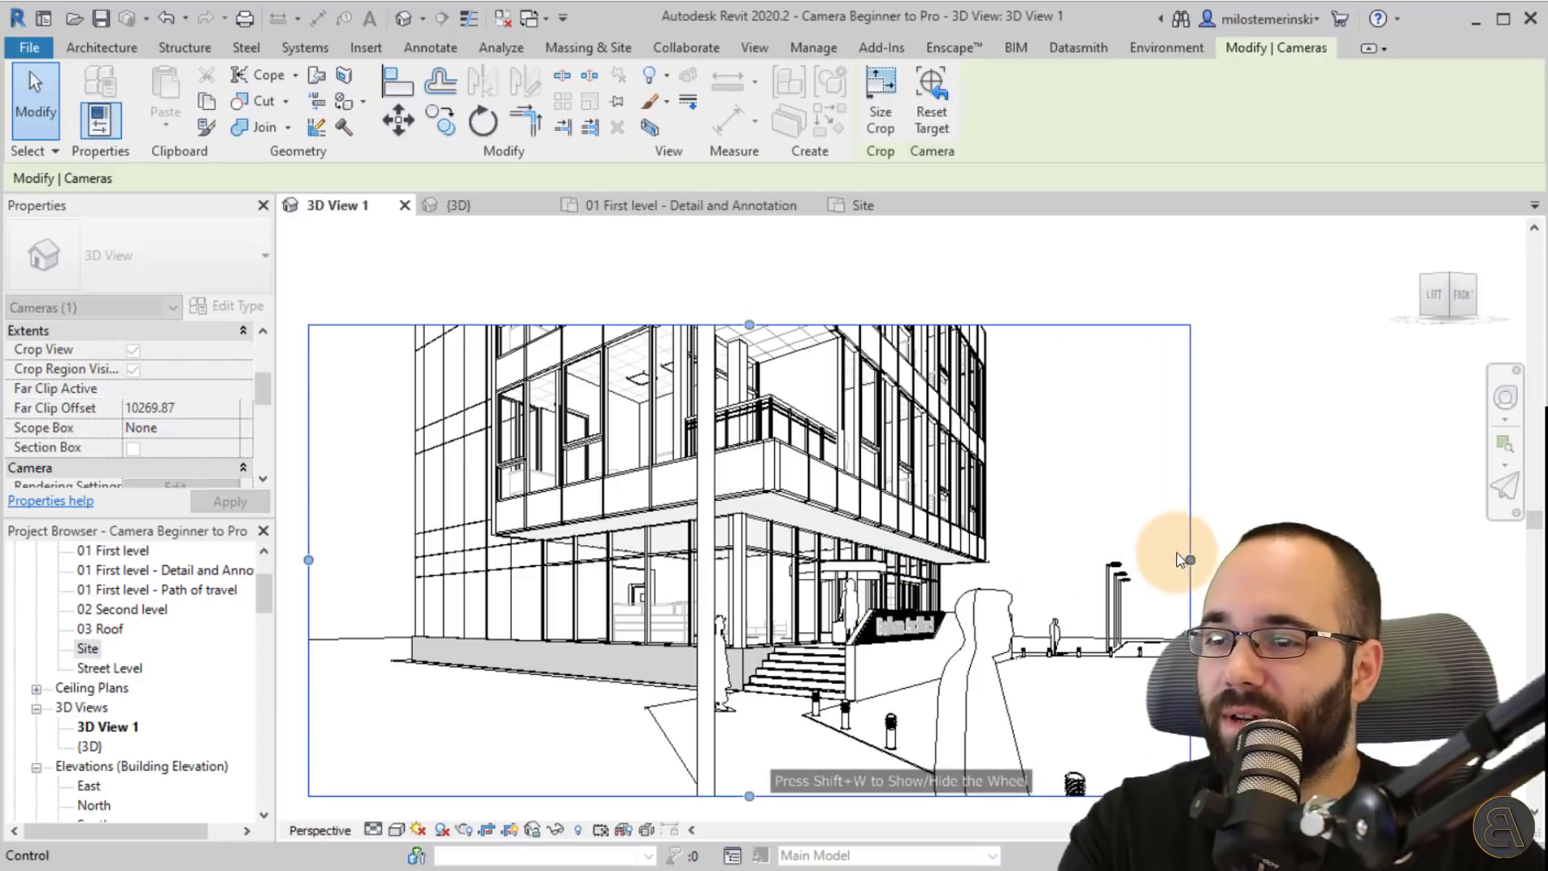
pyautogui.moveTo(304, 562); pyautogui.dragTo(288, 560)
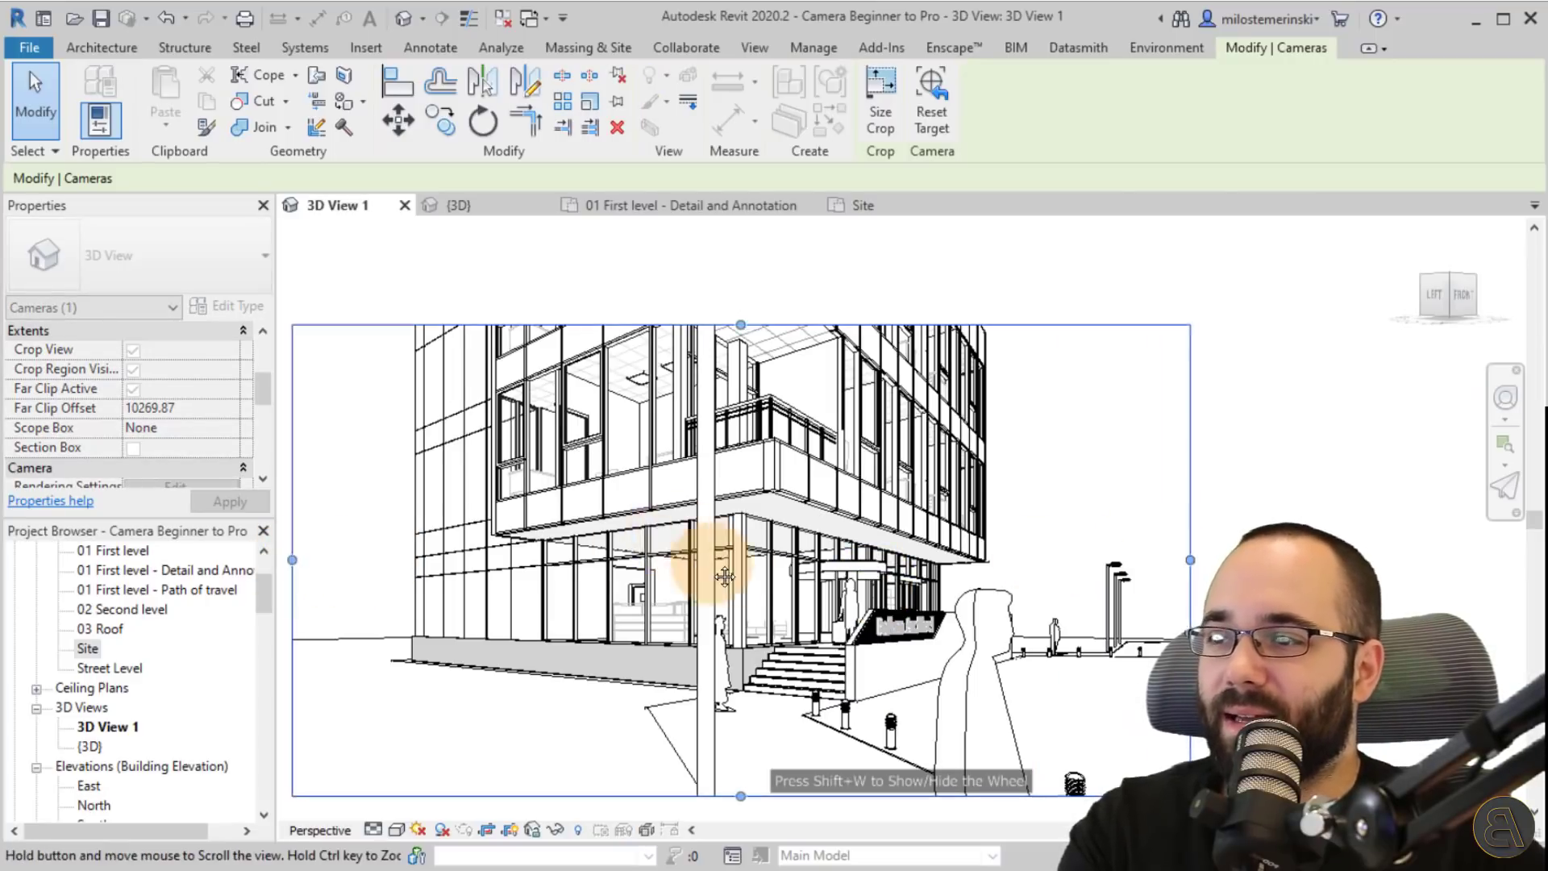
pyautogui.moveTo(700, 539); pyautogui.dragTo(759, 598, button='middle')
pyautogui.moveTo(801, 384); pyautogui.dragTo(801, 245)
pyautogui.moveTo(880, 496); pyautogui.dragTo(889, 445, button='middle')
pyautogui.scroll(-1, 887, 443)
pyautogui.moveTo(858, 449); pyautogui.dragTo(869, 498, button='middle')
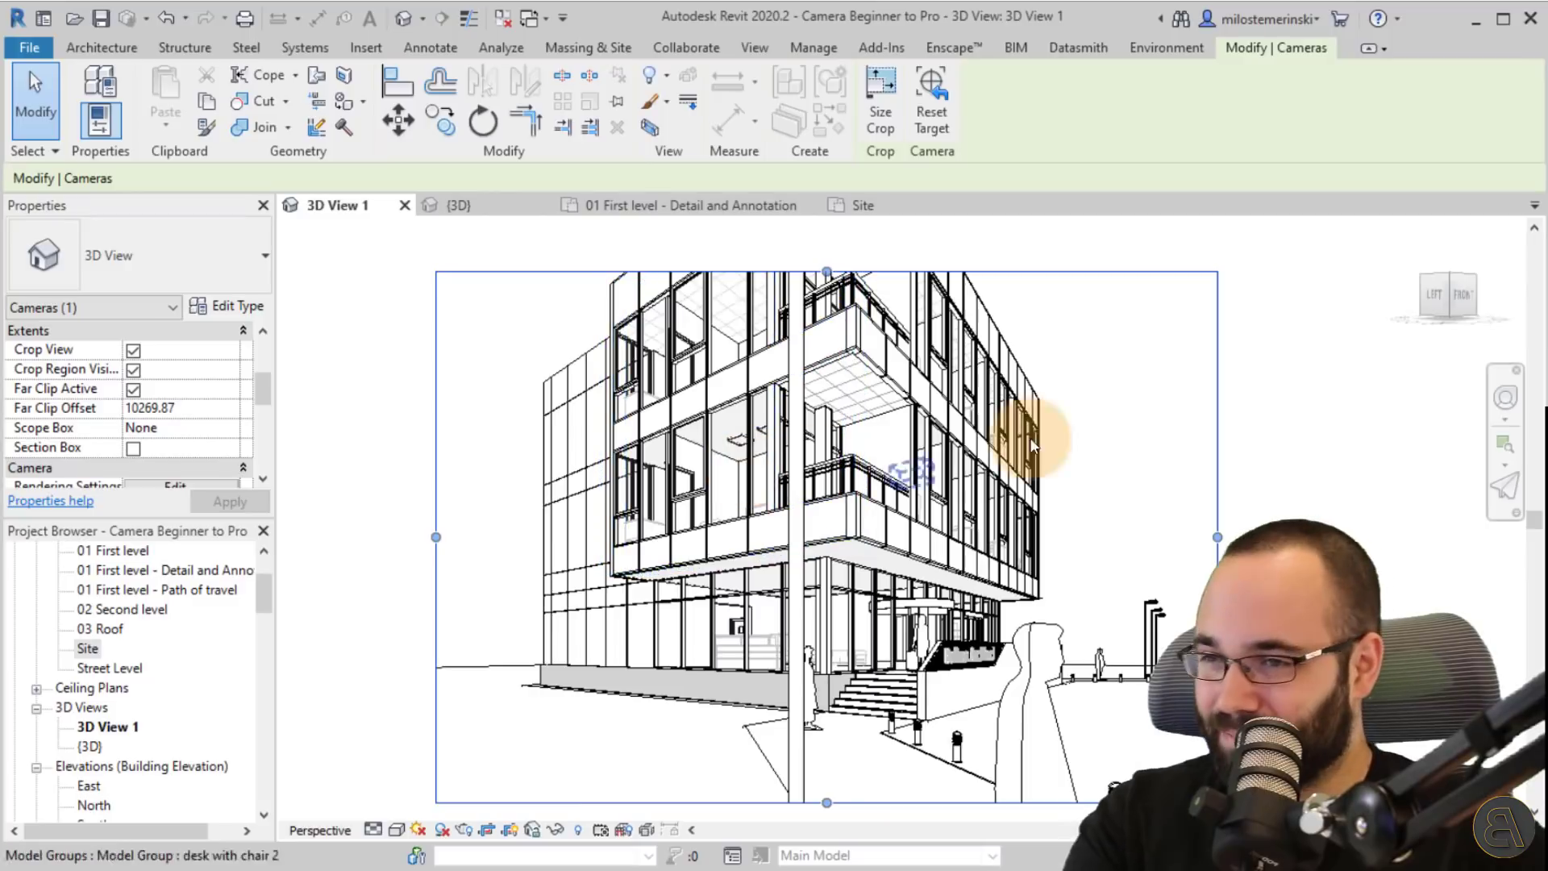
# - Move the camera point in the Site plan back to the far end of the street and reopen 3D View 1
pyautogui.click(873, 203)
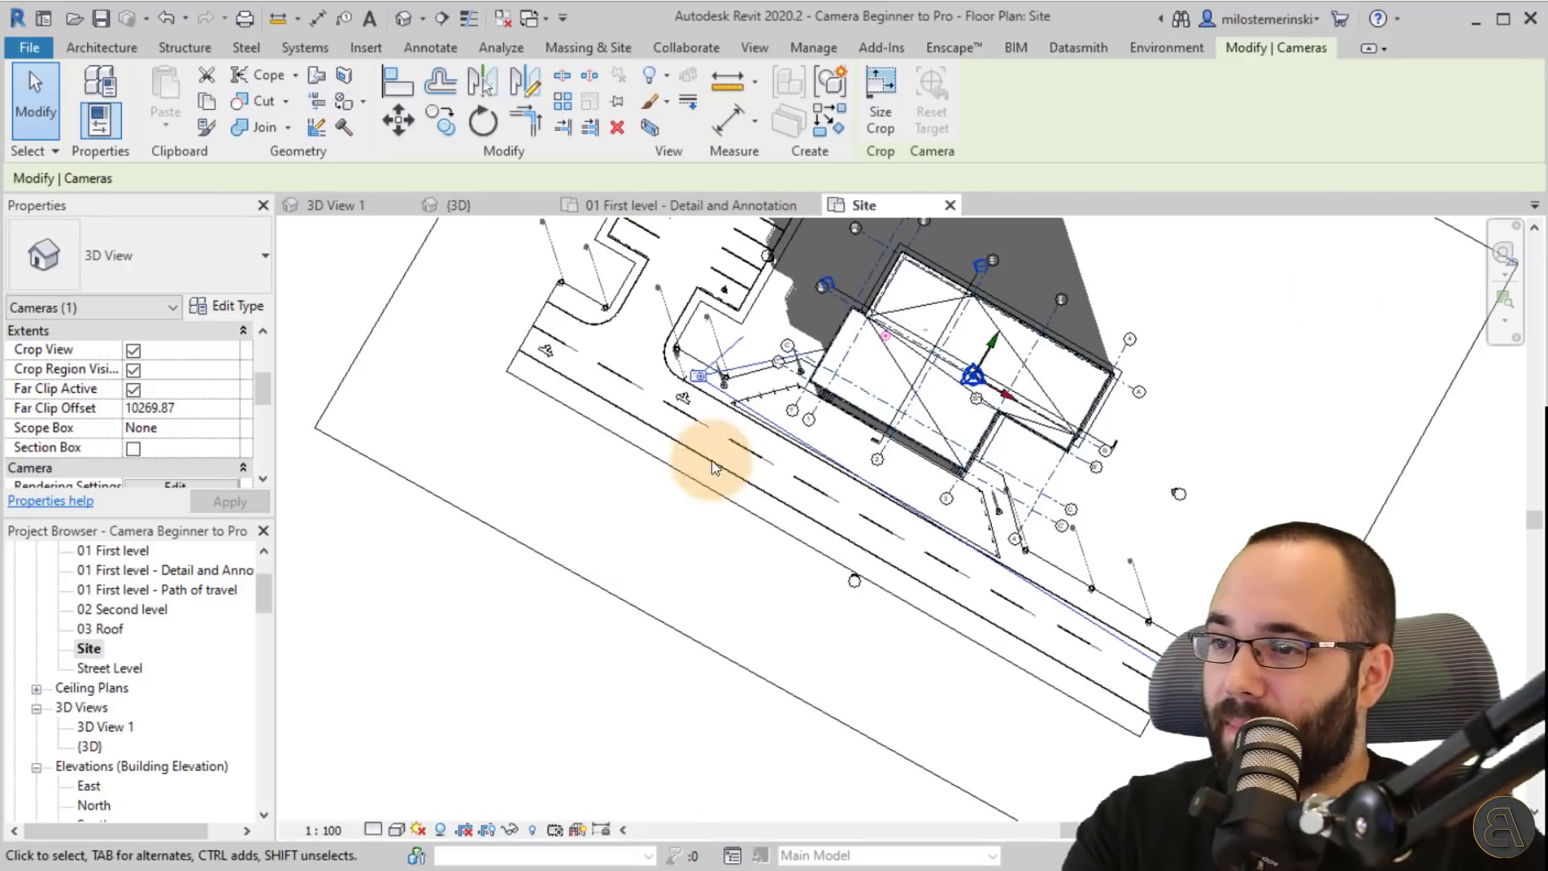
pyautogui.moveTo(552, 381); pyautogui.dragTo(555, 238)
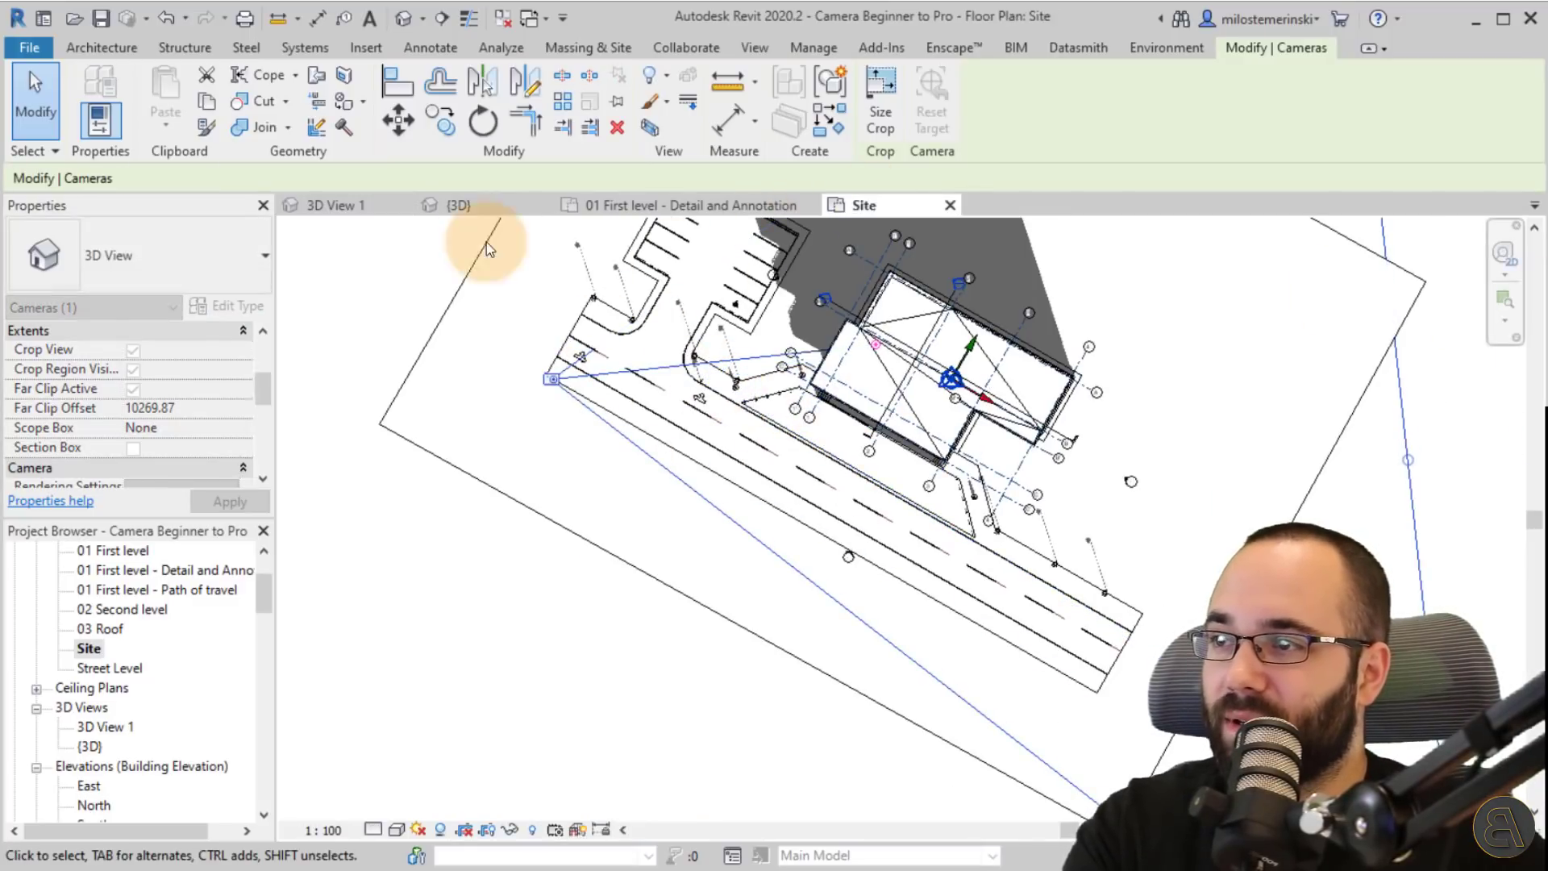
pyautogui.click(332, 207)
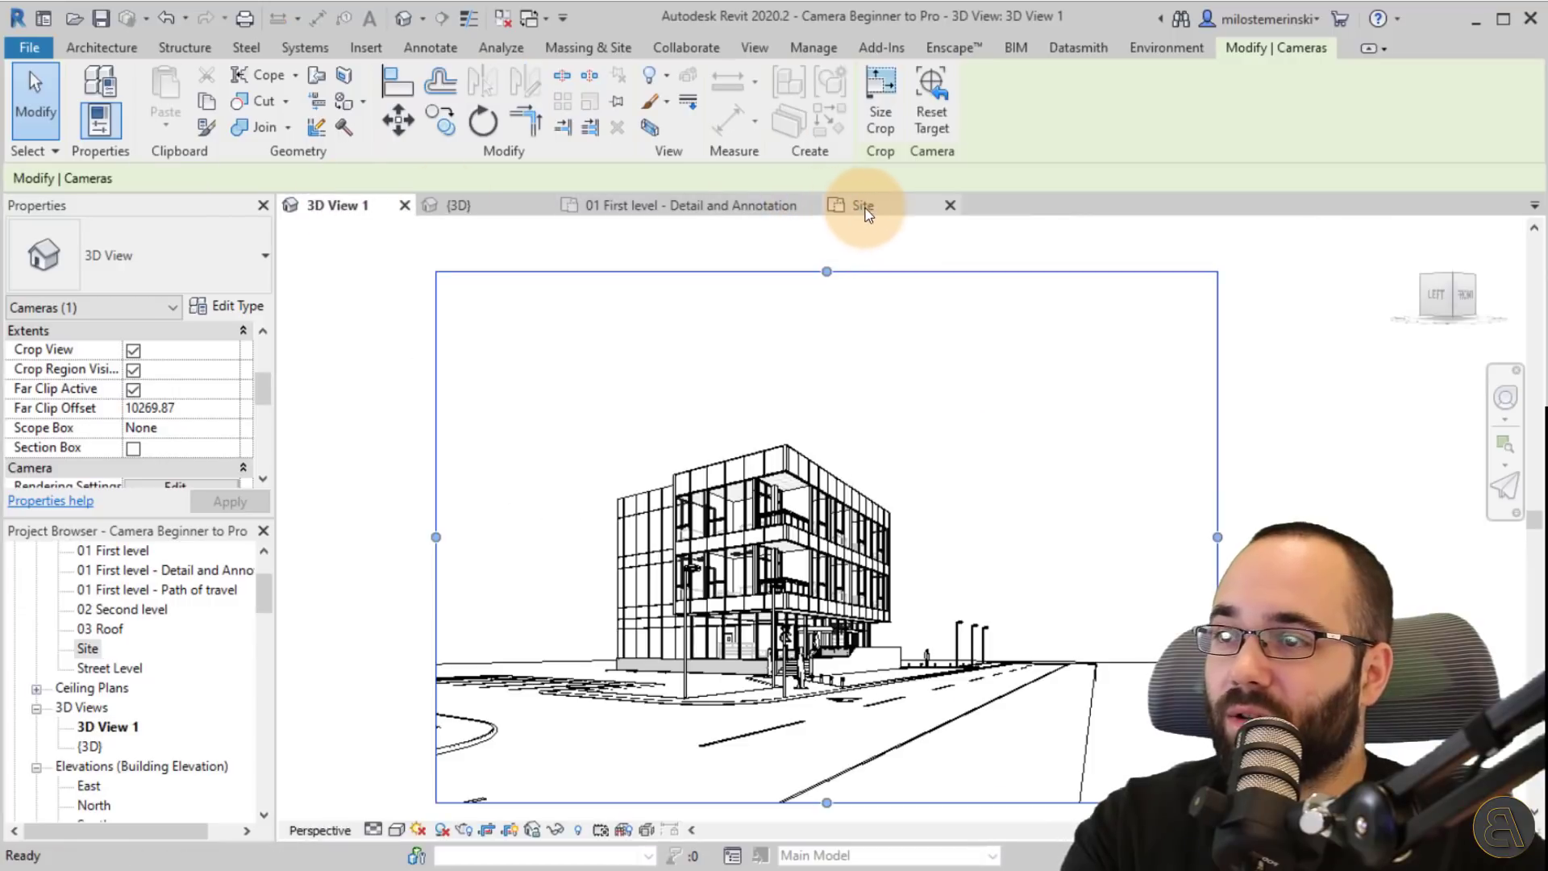
# - Examine the camera's full field of view in the Site plan and return to 3D View 1
pyautogui.click(864, 208)
pyautogui.scroll(-3, 726, 500)
pyautogui.scroll(-1, 687, 452)
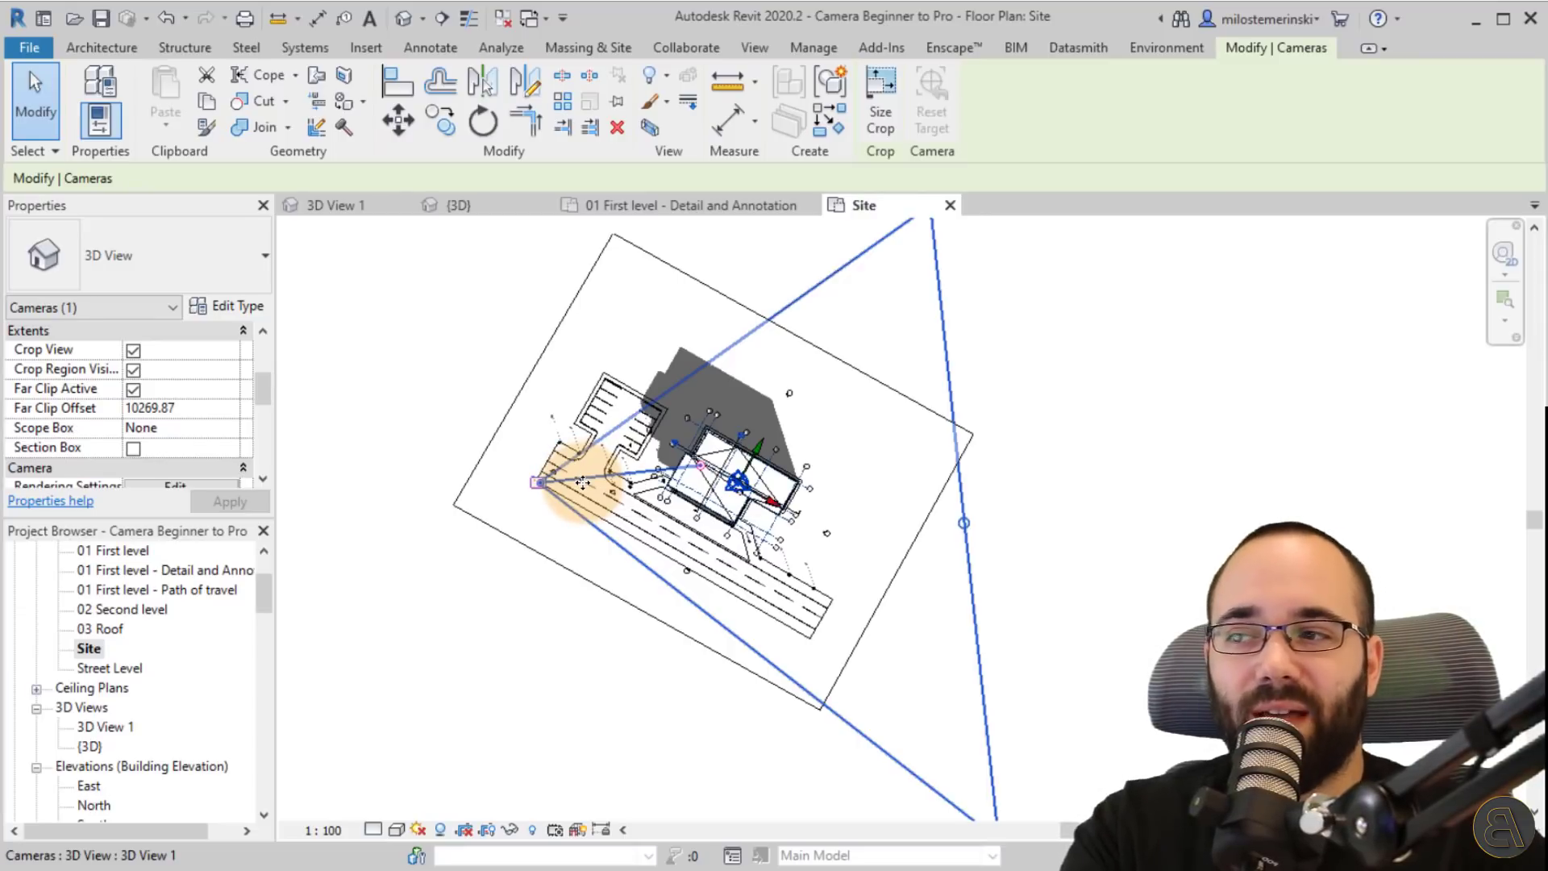
pyautogui.click(355, 207)
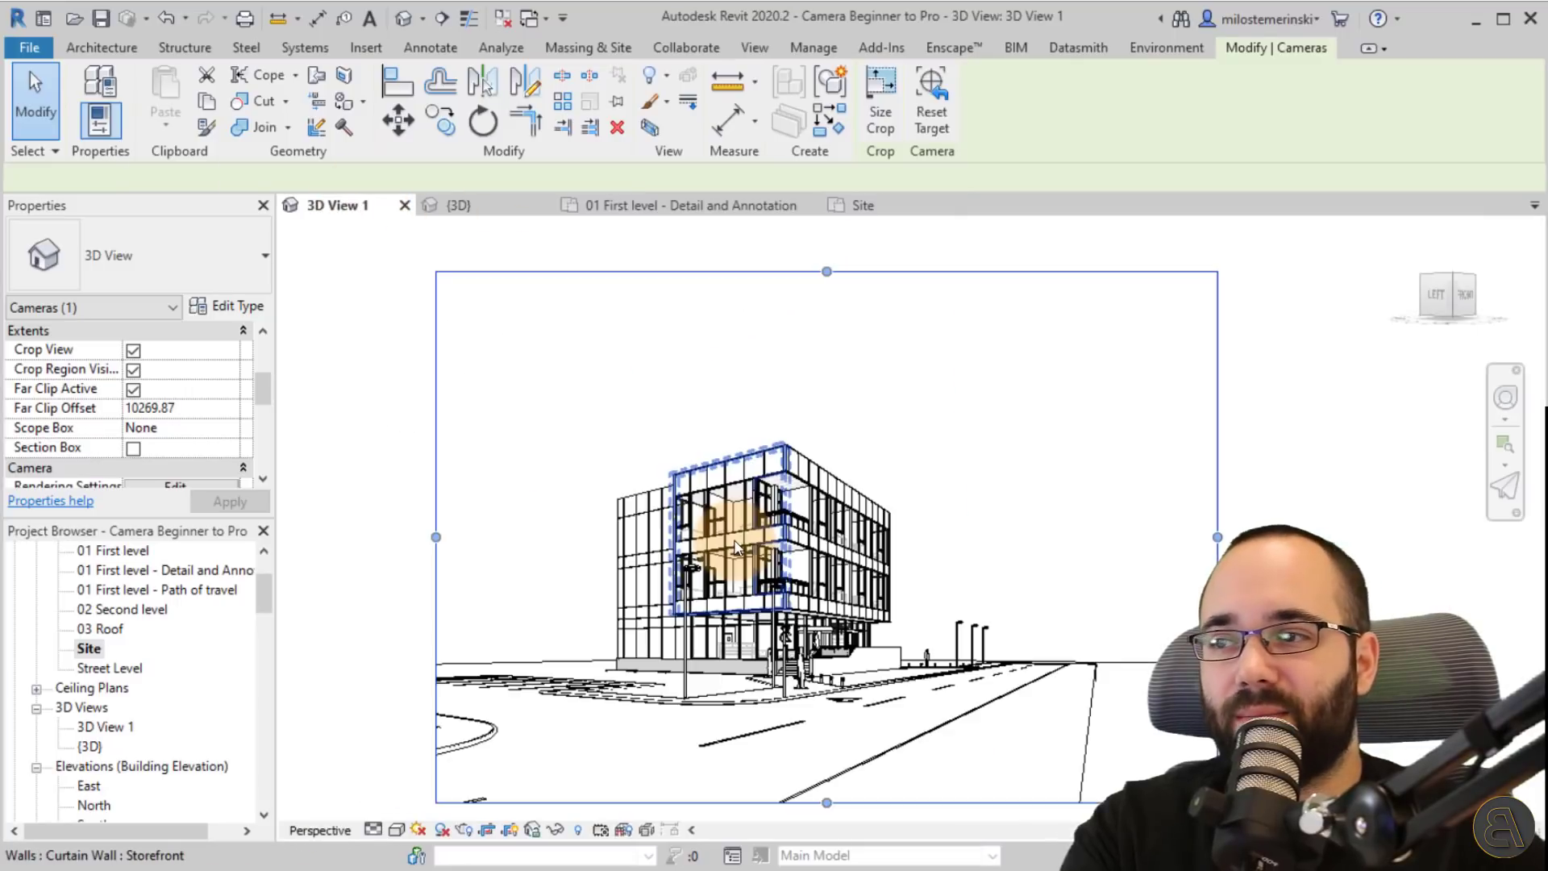
# - Narrow 3D View 1's crop region on both sides and compare the resulting camera field of view in the Site plan
pyautogui.moveTo(435, 537); pyautogui.dragTo(476, 536)
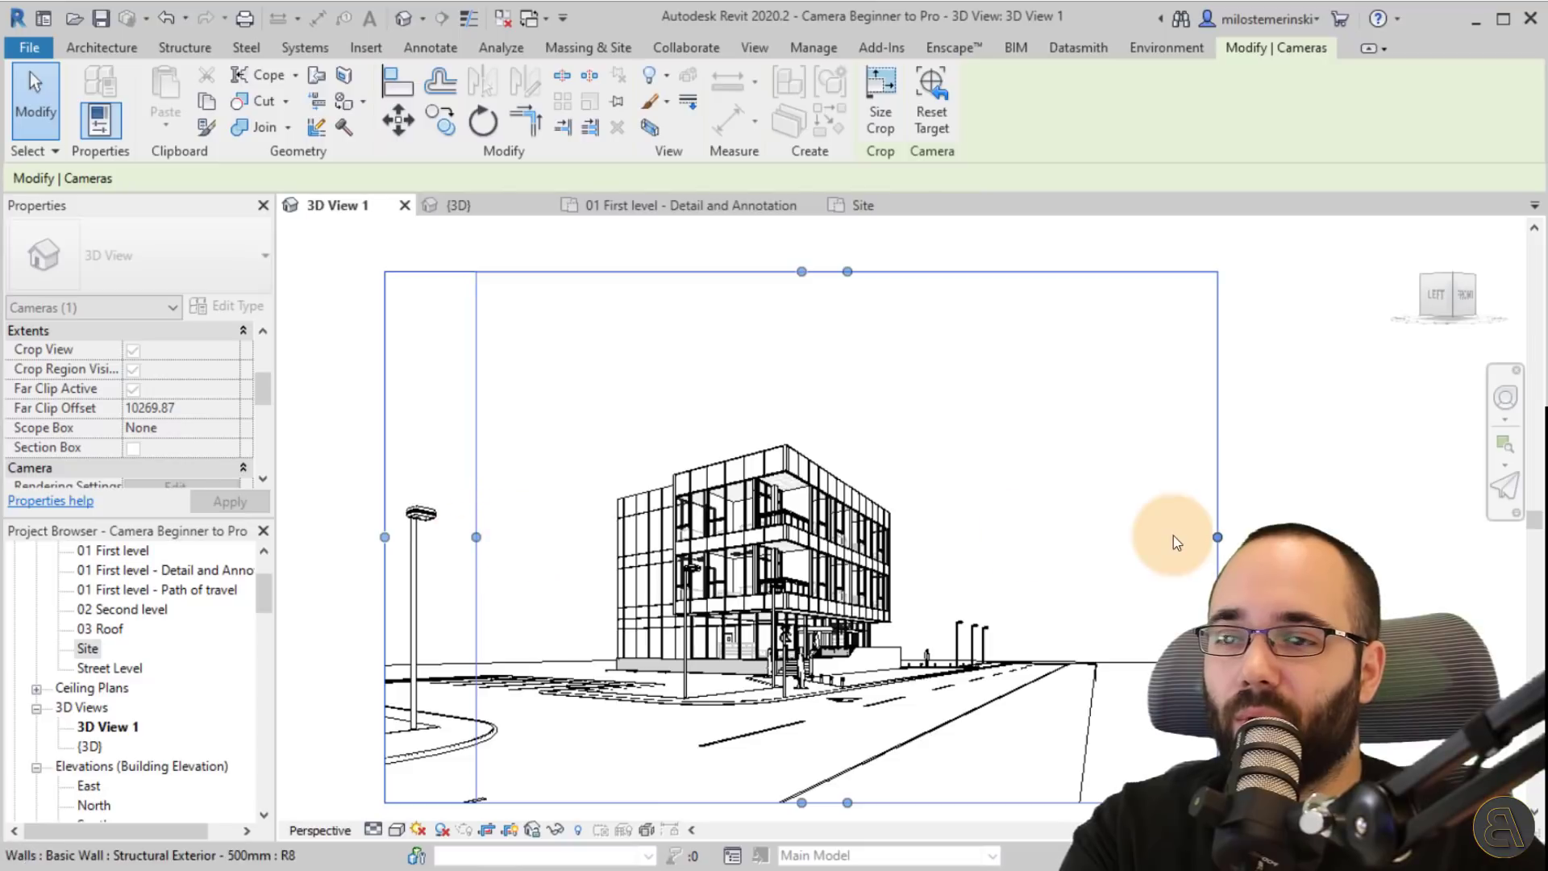
pyautogui.moveTo(1220, 538); pyautogui.dragTo(1139, 536)
pyautogui.click(861, 206)
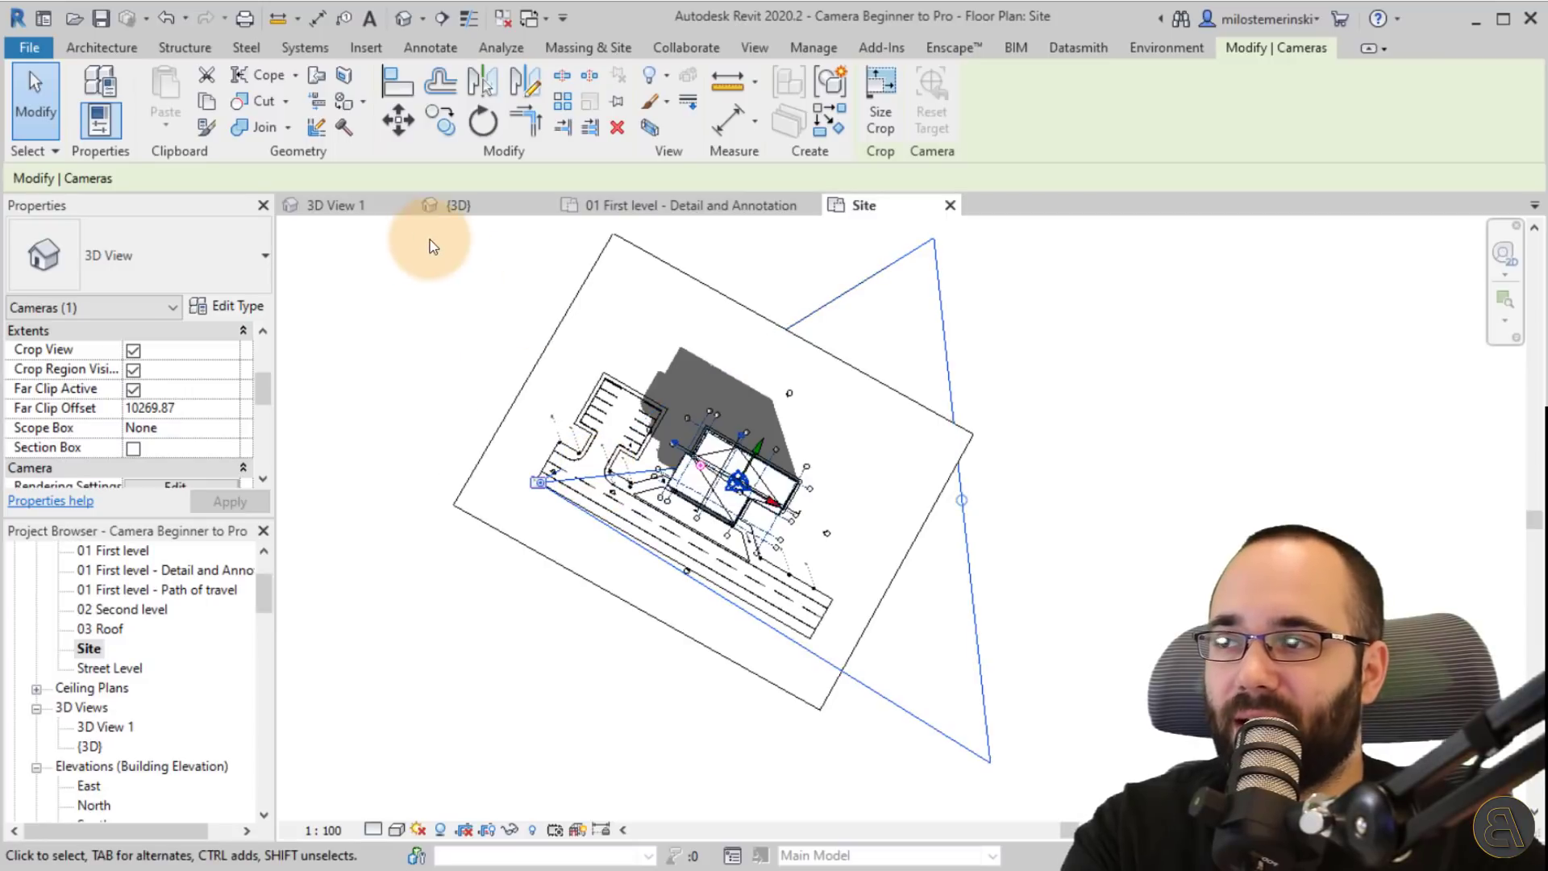
pyautogui.click(364, 208)
pyautogui.moveTo(1115, 536); pyautogui.dragTo(1047, 535)
pyautogui.click(859, 208)
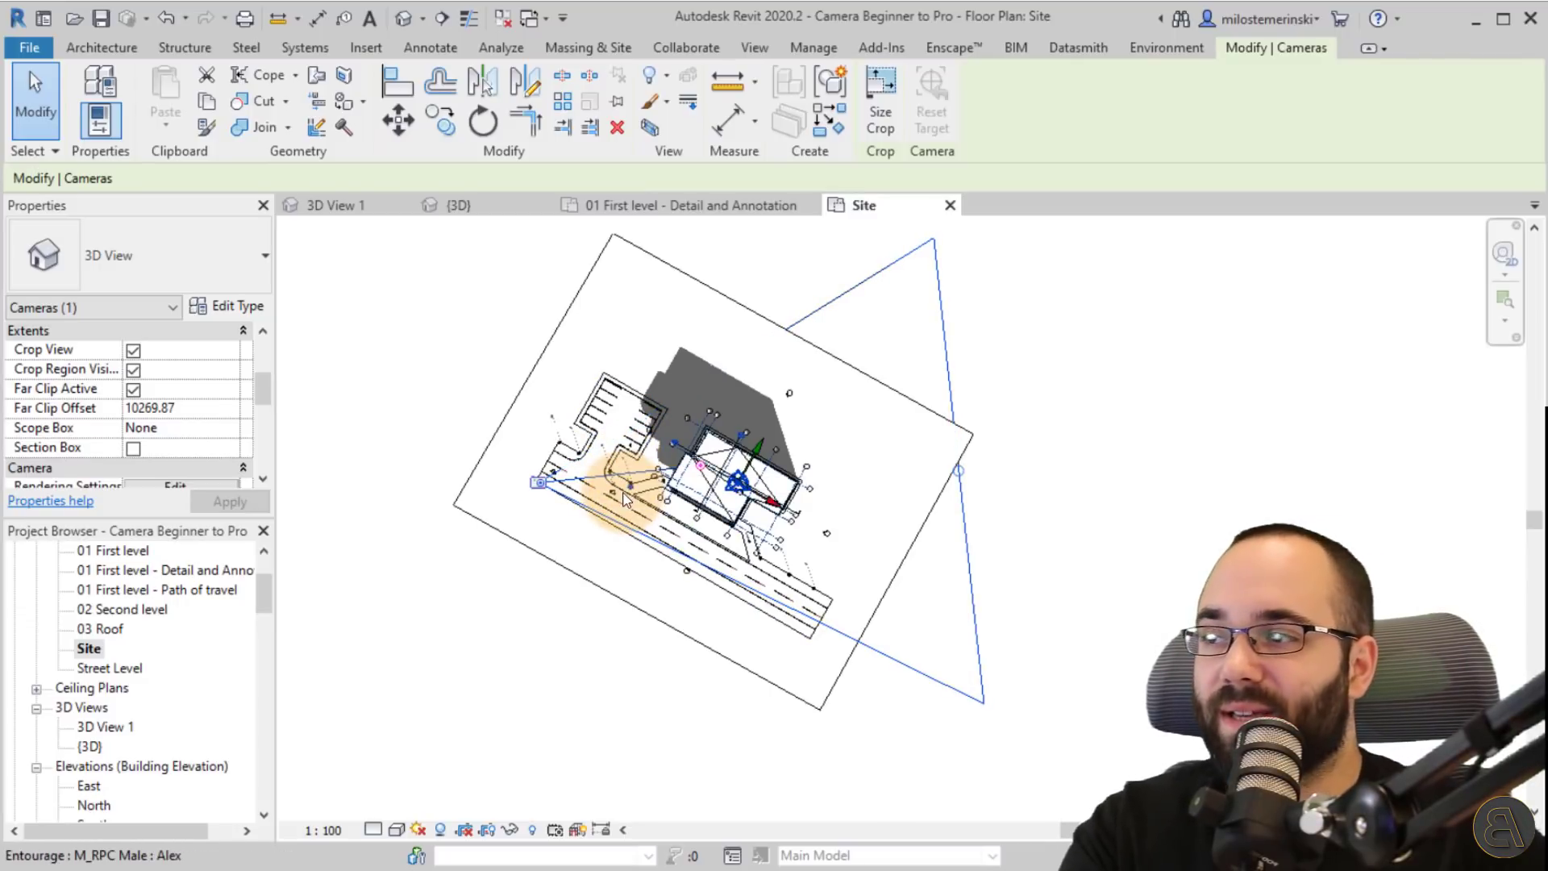
# - Pull the camera's far clip plane closer to the building in the Site plan, to an offset of about 7715, and reopen 3D View 1
pyautogui.moveTo(958, 471); pyautogui.dragTo(861, 480)
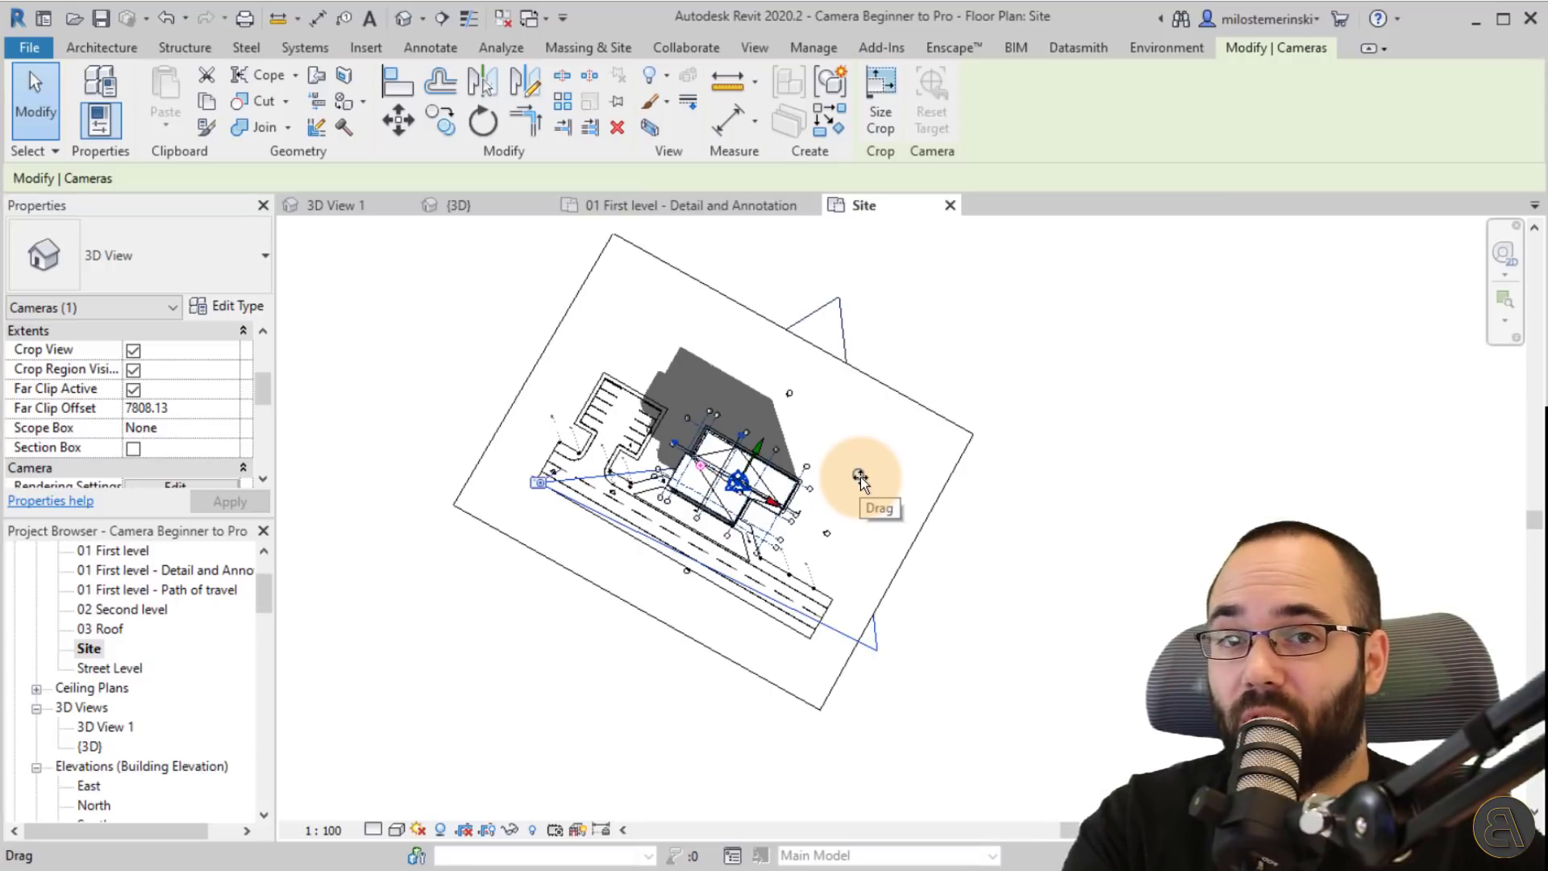
pyautogui.scroll(2, 734, 467)
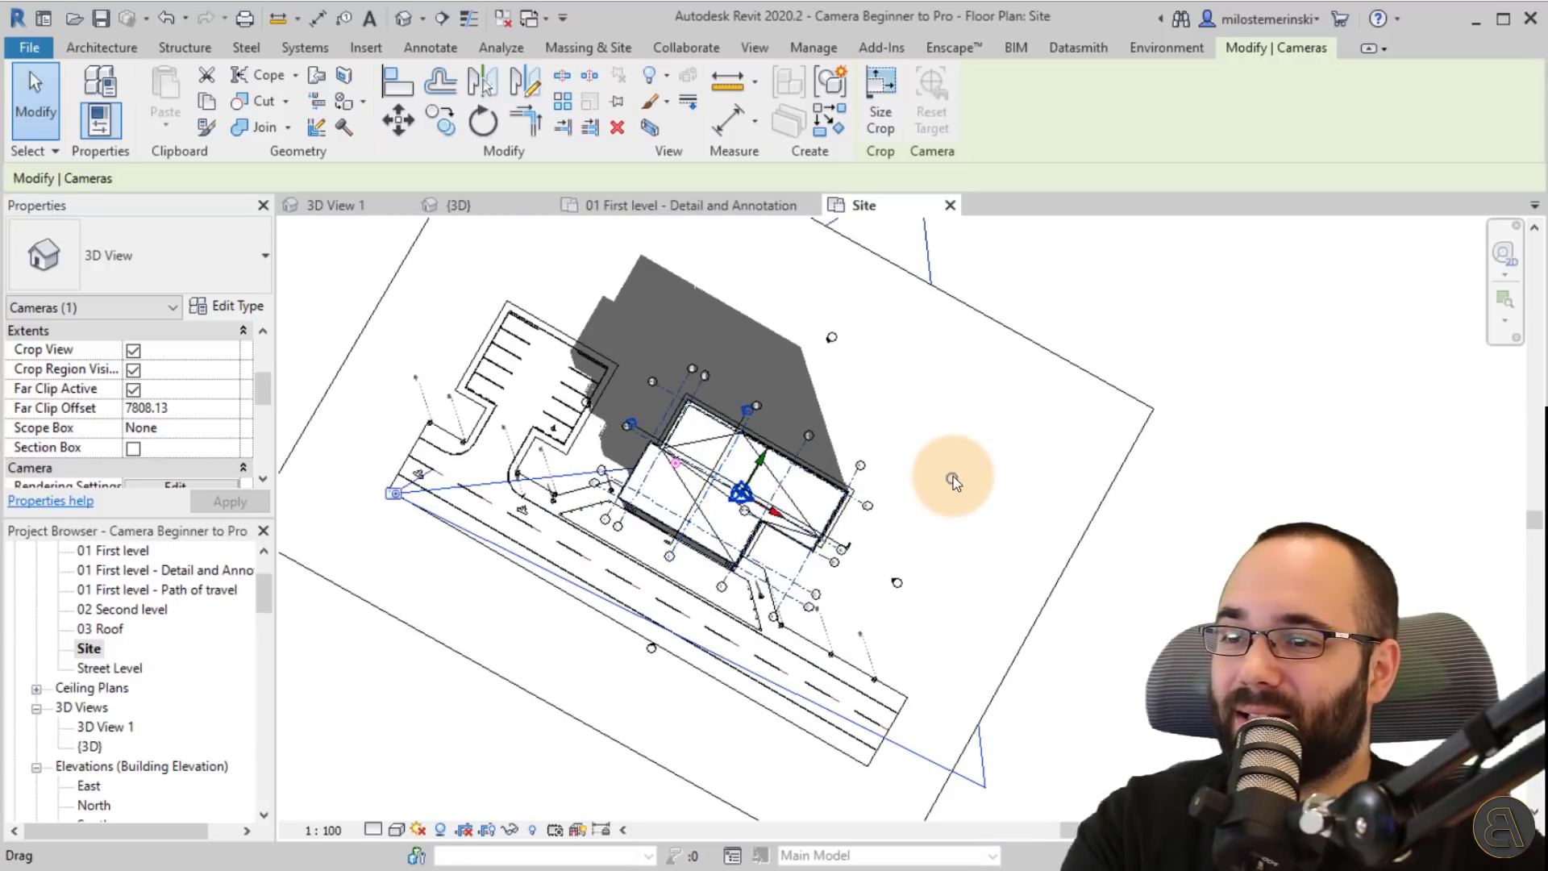
pyautogui.moveTo(952, 482)
pyautogui.mouseDown()
pyautogui.moveTo(898, 484)
pyautogui.moveTo(945, 478)
pyautogui.mouseUp()
pyautogui.click(358, 205)
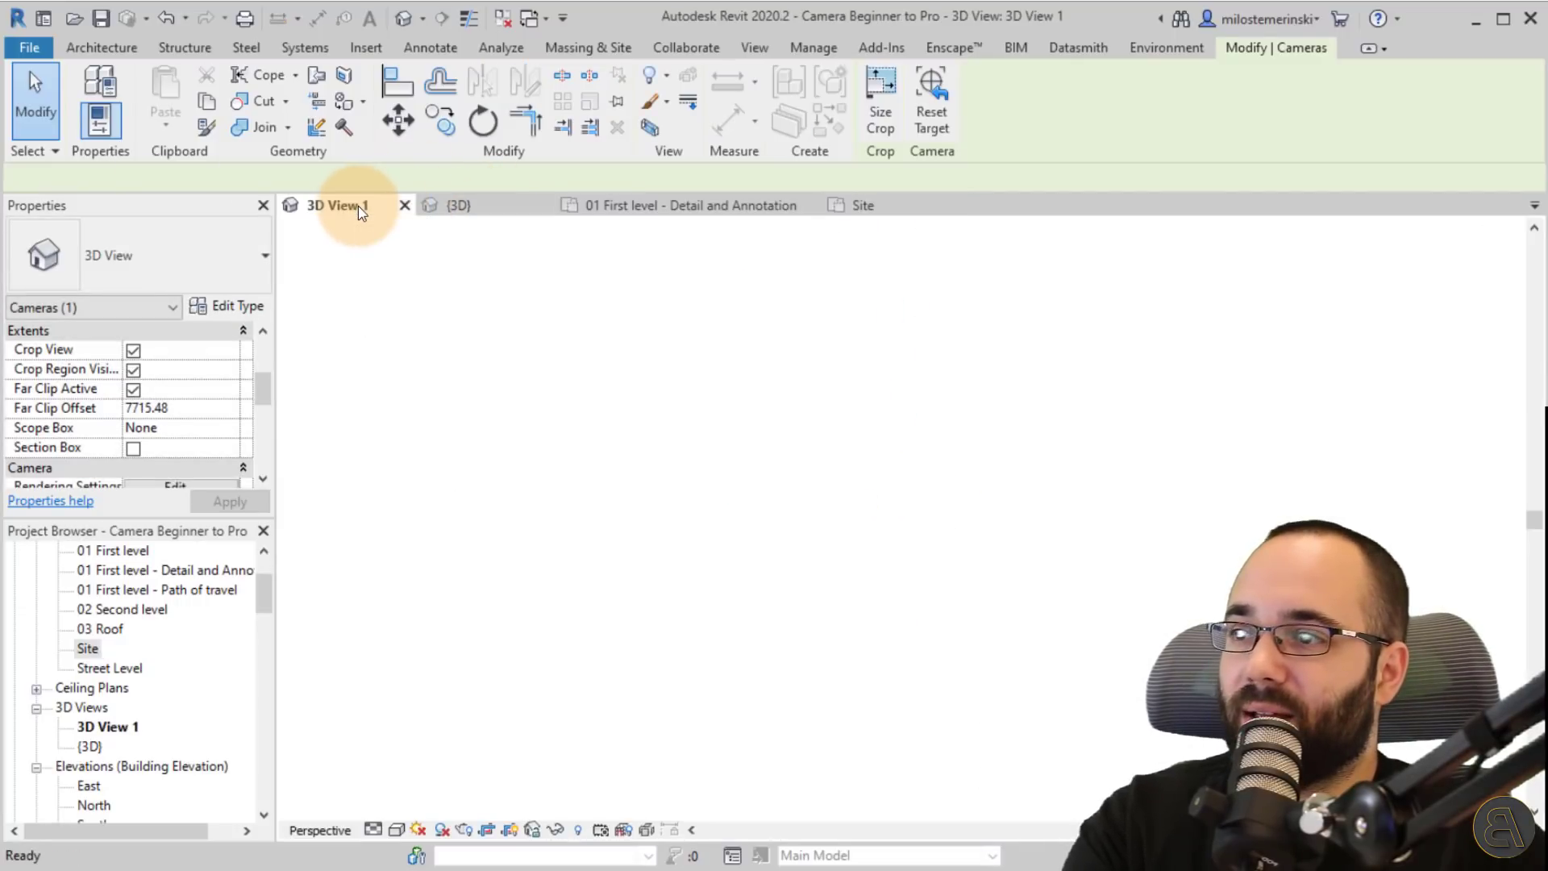
pyautogui.moveTo(797, 571); pyautogui.dragTo(805, 546, button='middle')
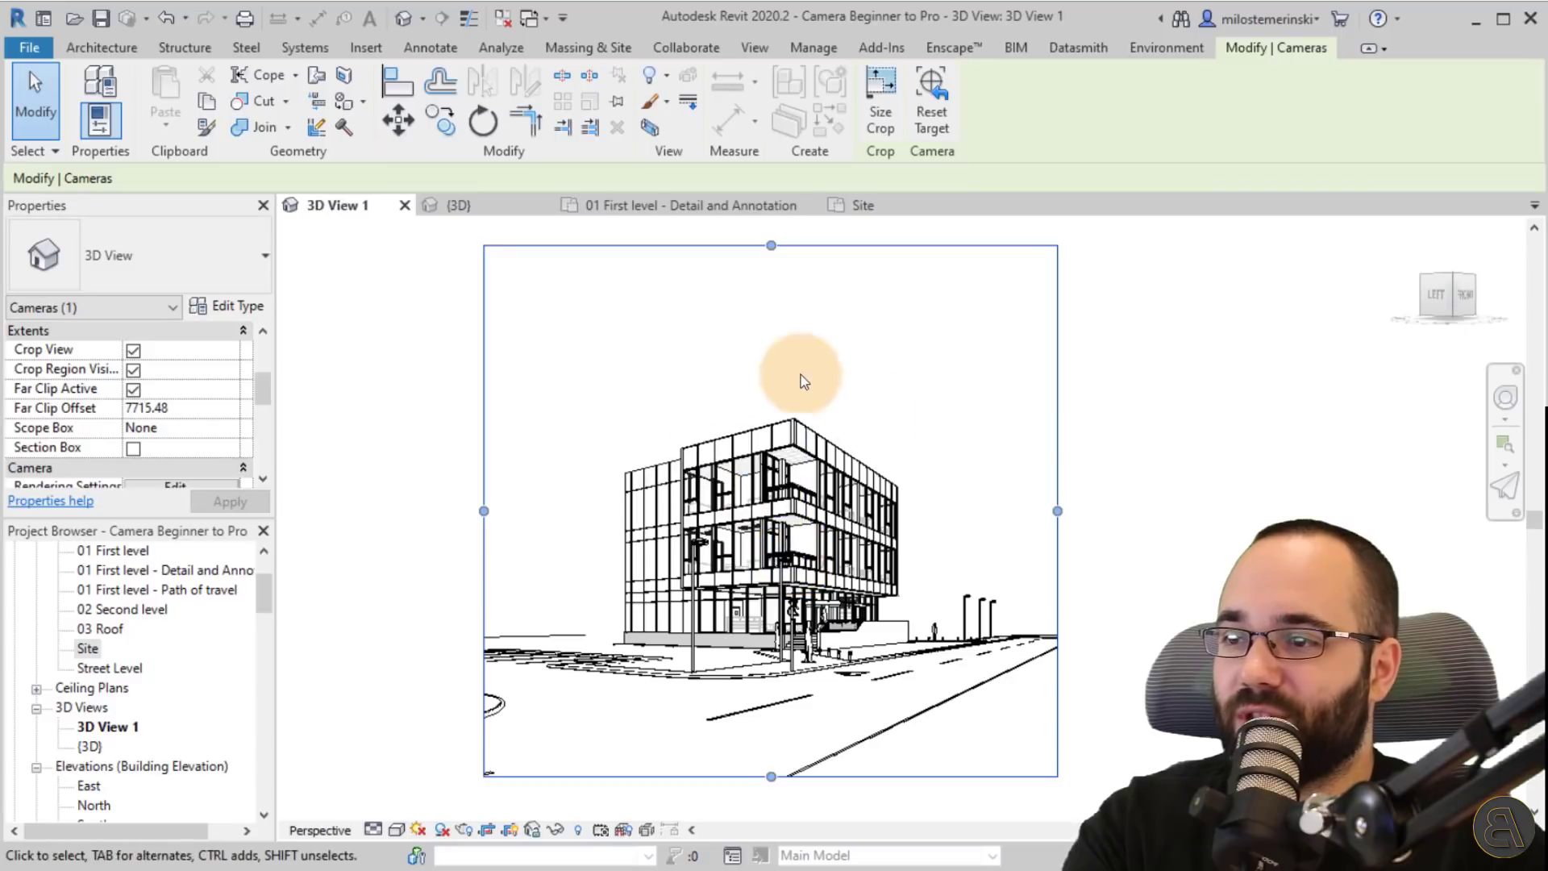
pyautogui.moveTo(789, 337)
pyautogui.mouseDown(button='middle')
pyautogui.moveTo(830, 374)
pyautogui.moveTo(779, 326)
pyautogui.mouseUp(button='middle')
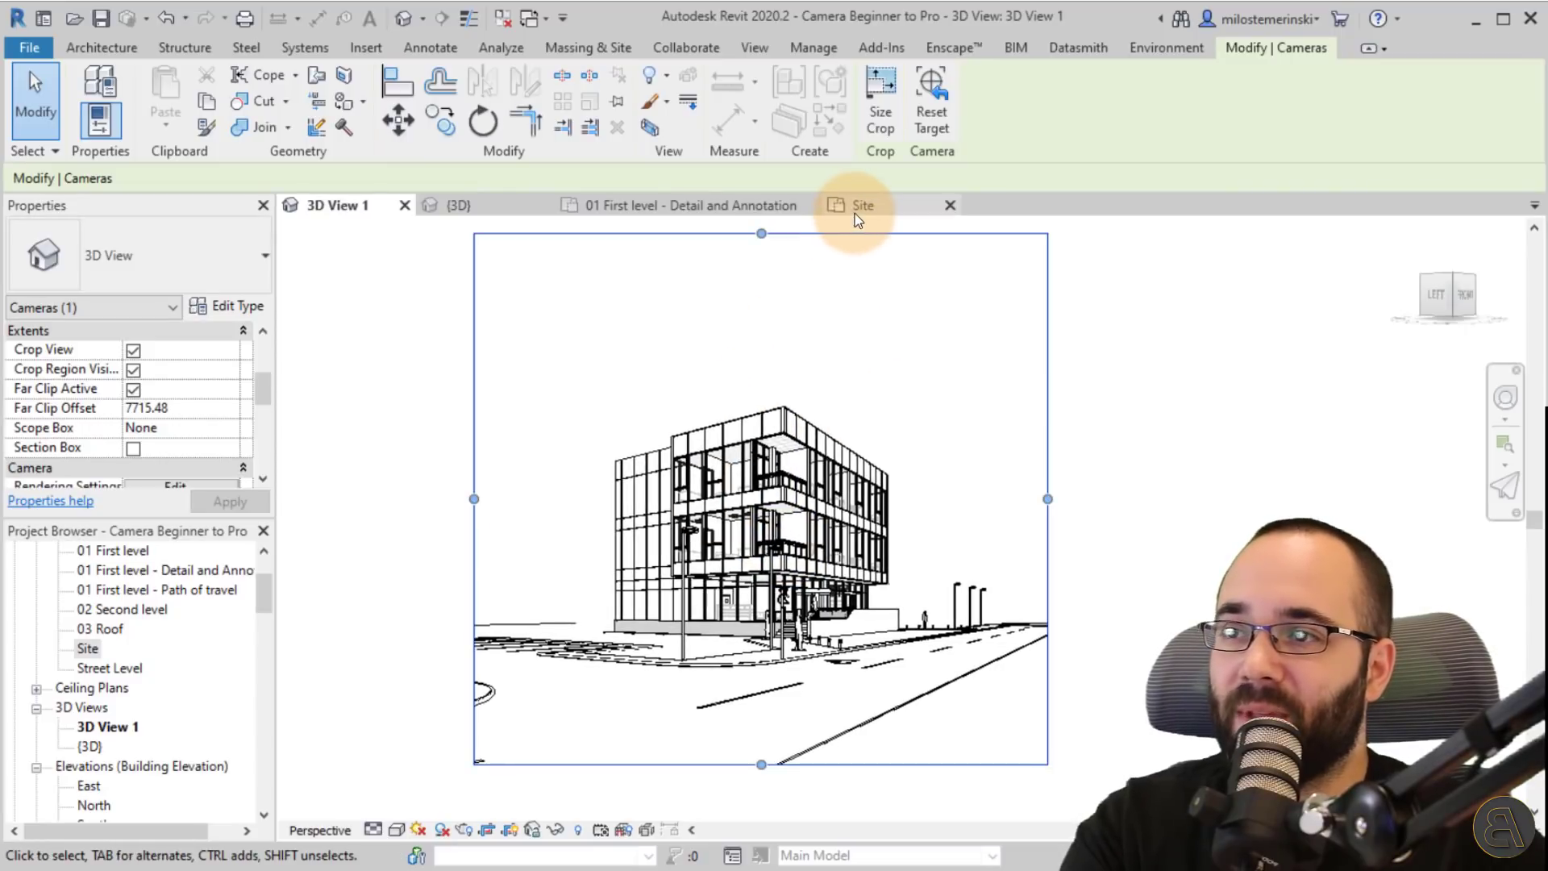
# - Pull the far clip plane into the building footprint in the Site plan and return to 3D View 1 to check the cut
pyautogui.click(857, 208)
pyautogui.moveTo(947, 475); pyautogui.dragTo(662, 512)
pyautogui.moveTo(618, 515); pyautogui.dragTo(650, 599)
pyautogui.click(356, 206)
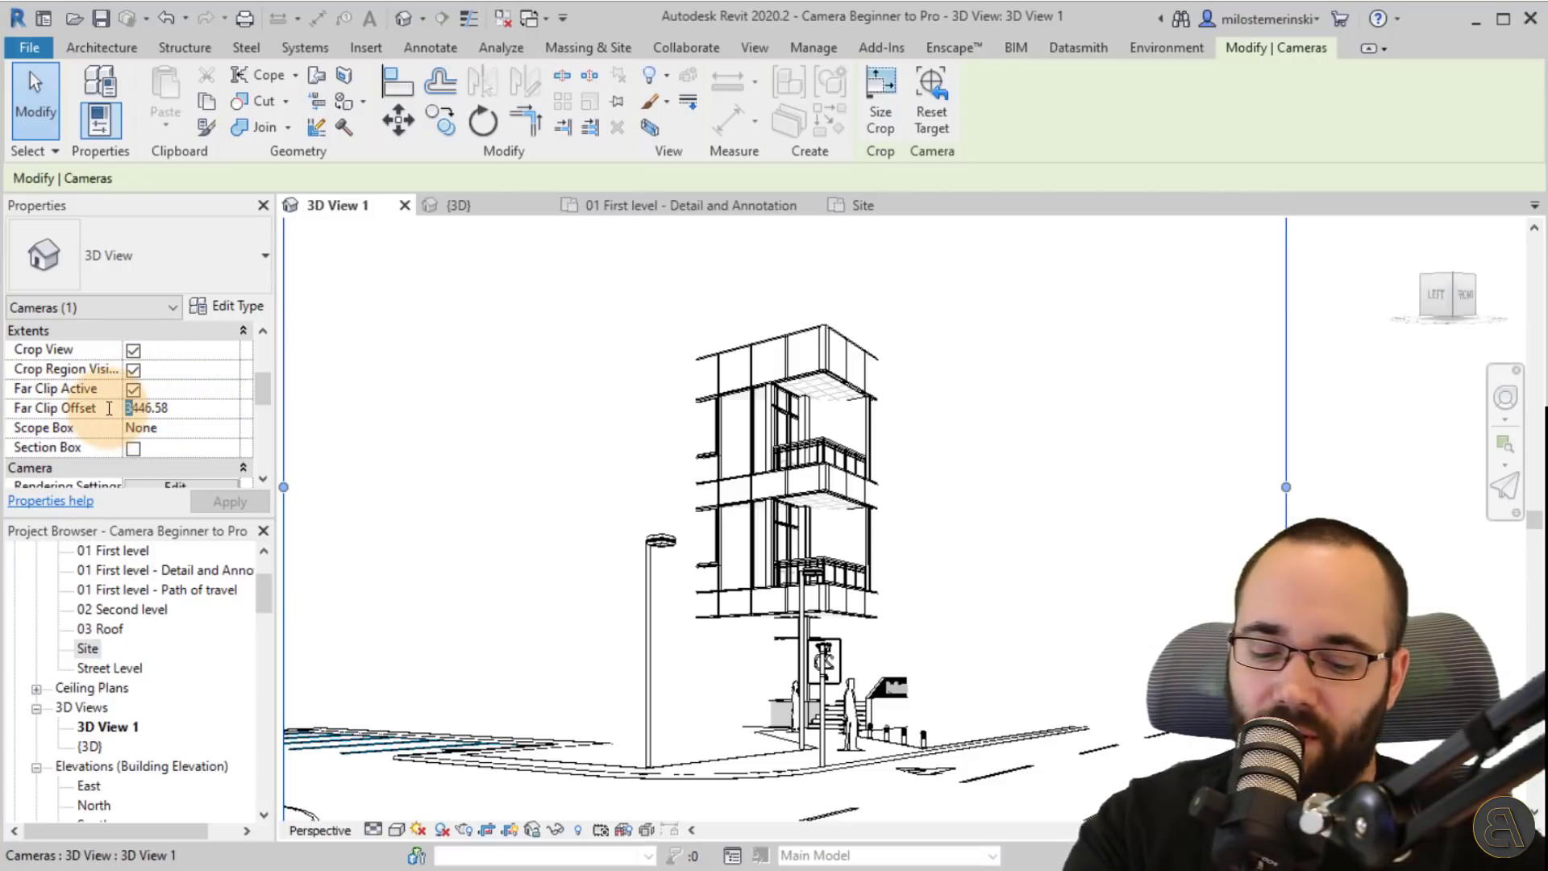
# - Set the camera's Far Clip Offset to 5446.58 and turn off Far Clip Active for 3D View 1
pyautogui.click(211, 502)
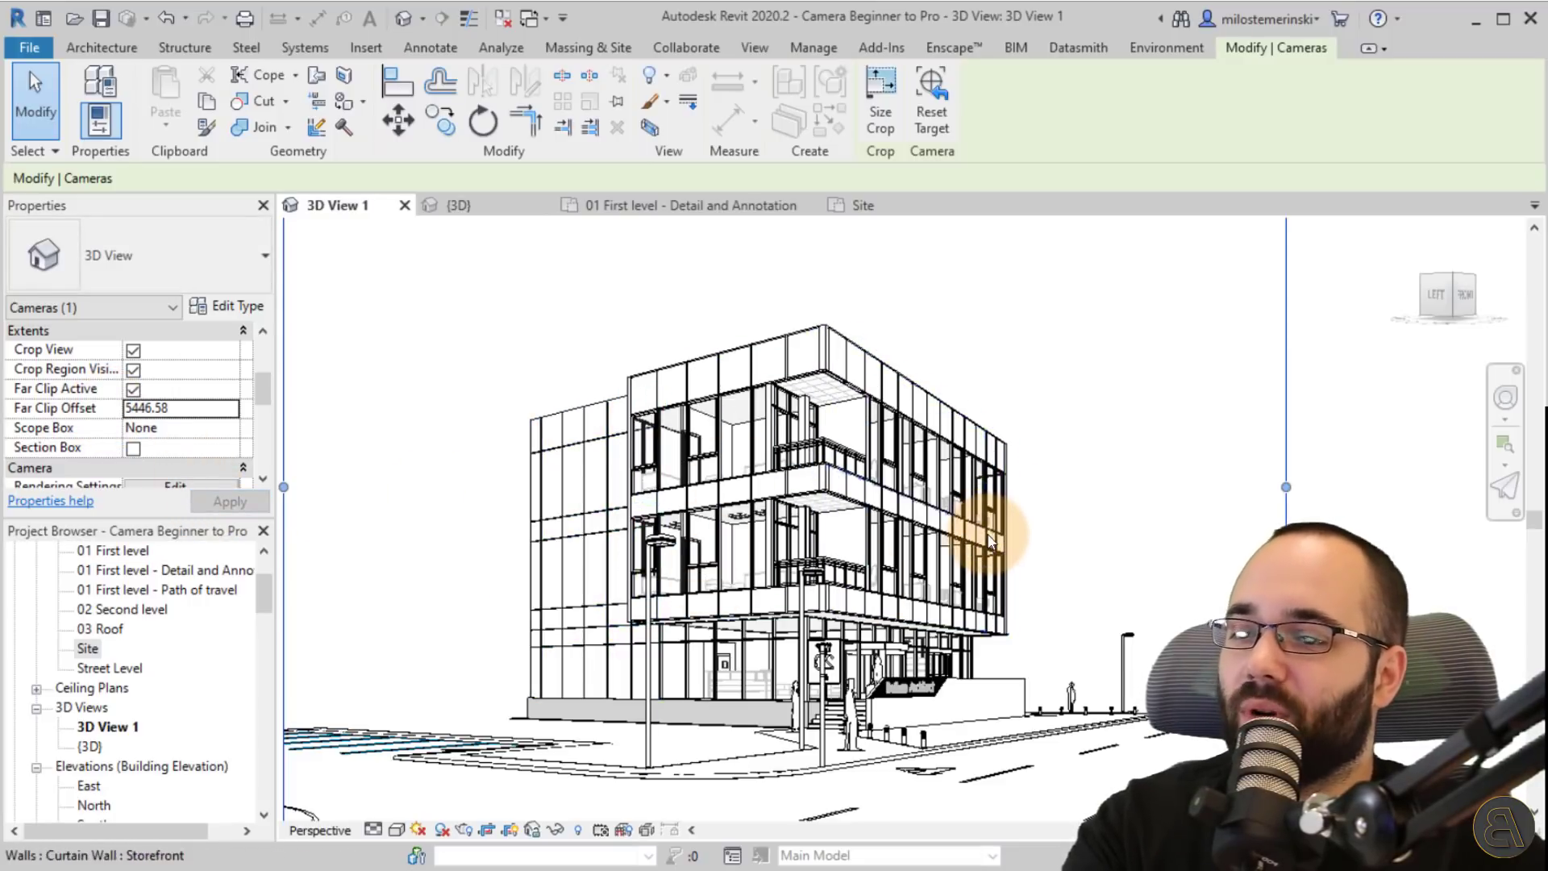
pyautogui.click(133, 391)
pyautogui.click(1056, 578)
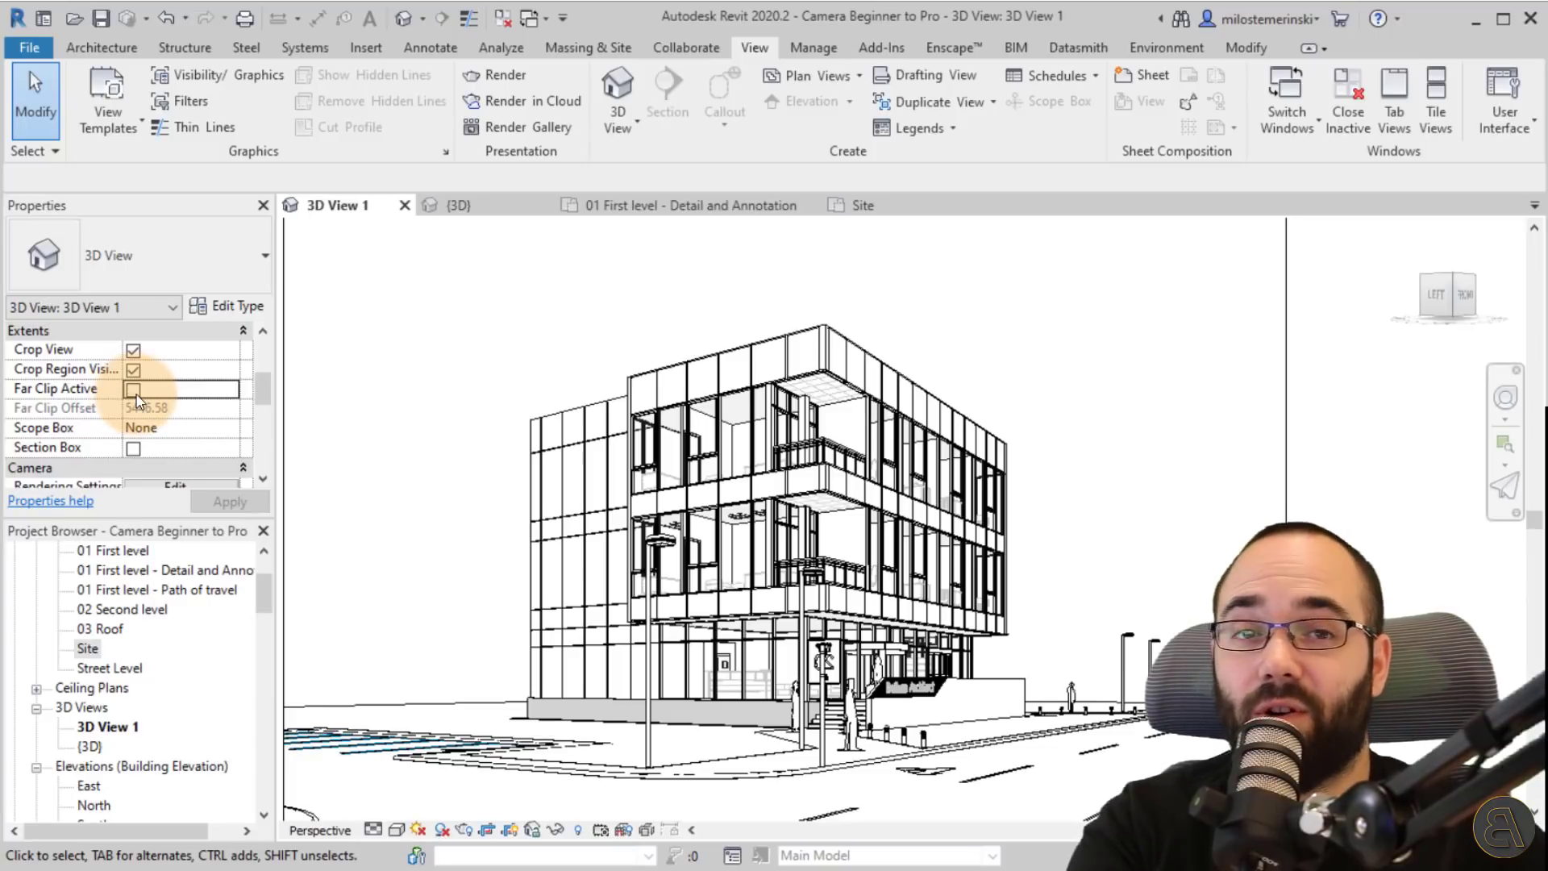
# - Swing the camera sideways and down toward the street with the Full Navigation Wheel
pyautogui.moveTo(939, 524); pyautogui.dragTo(937, 533, button='middle')
pyautogui.scroll(-3, 1009, 540)
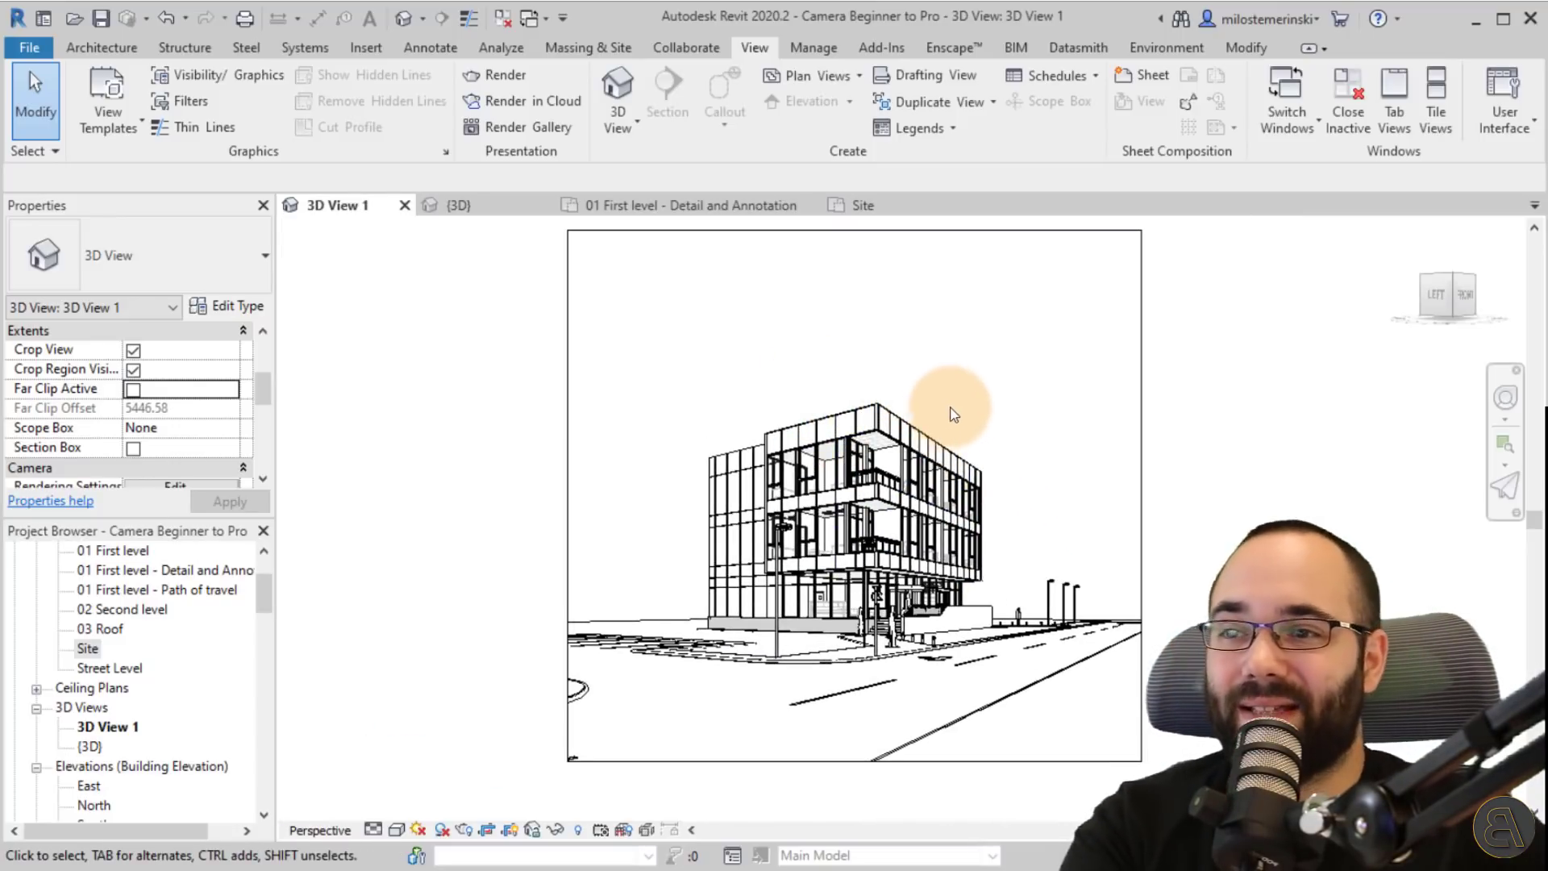
pyautogui.moveTo(927, 390); pyautogui.dragTo(860, 586, button='middle')
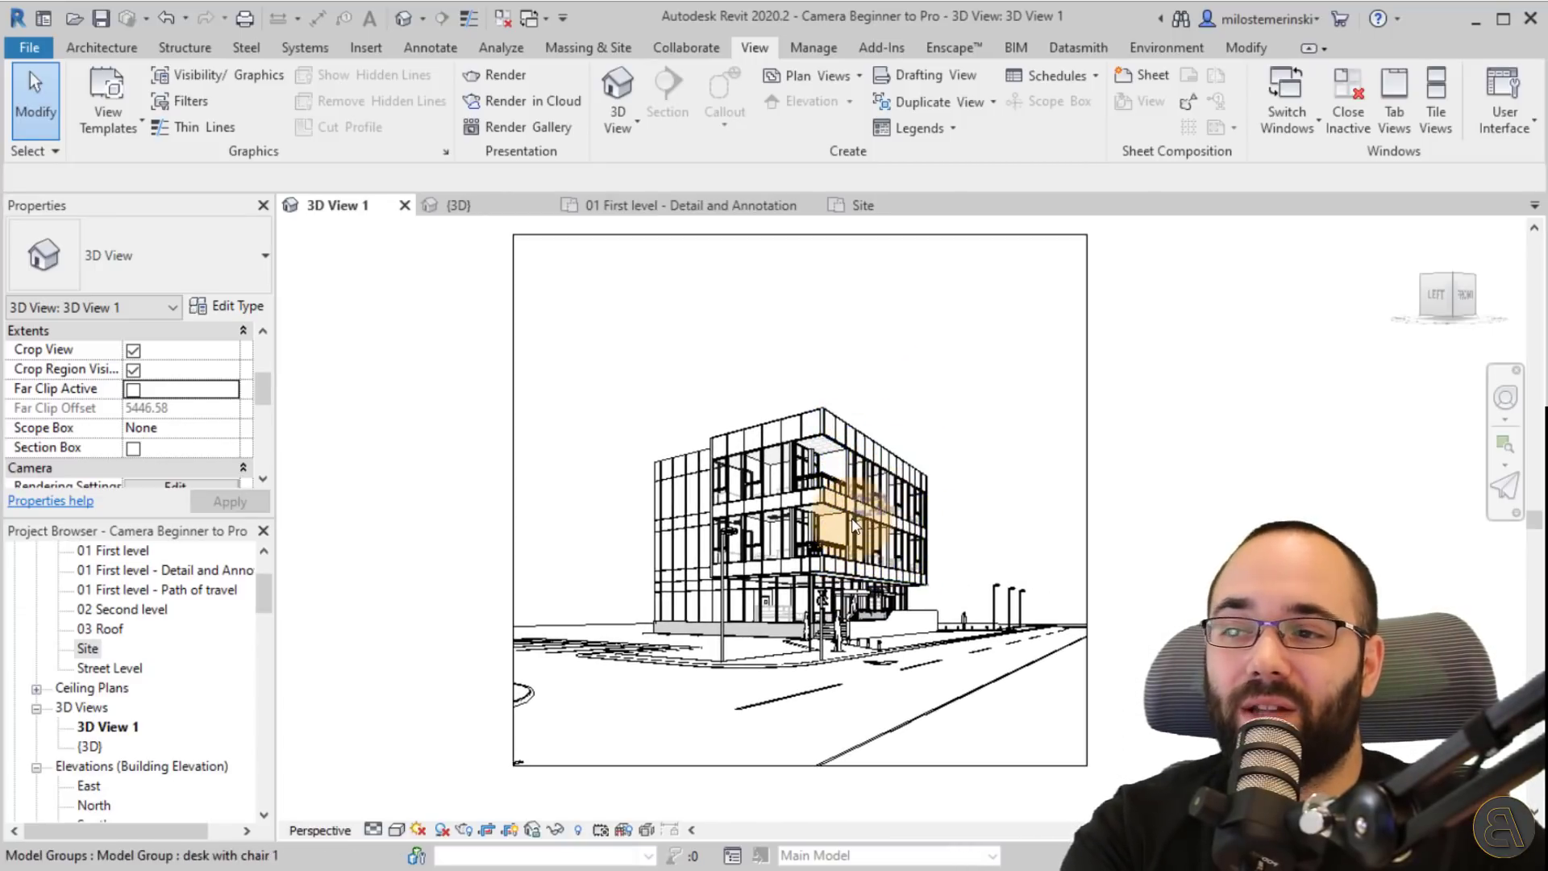
pyautogui.scroll(2, 820, 539)
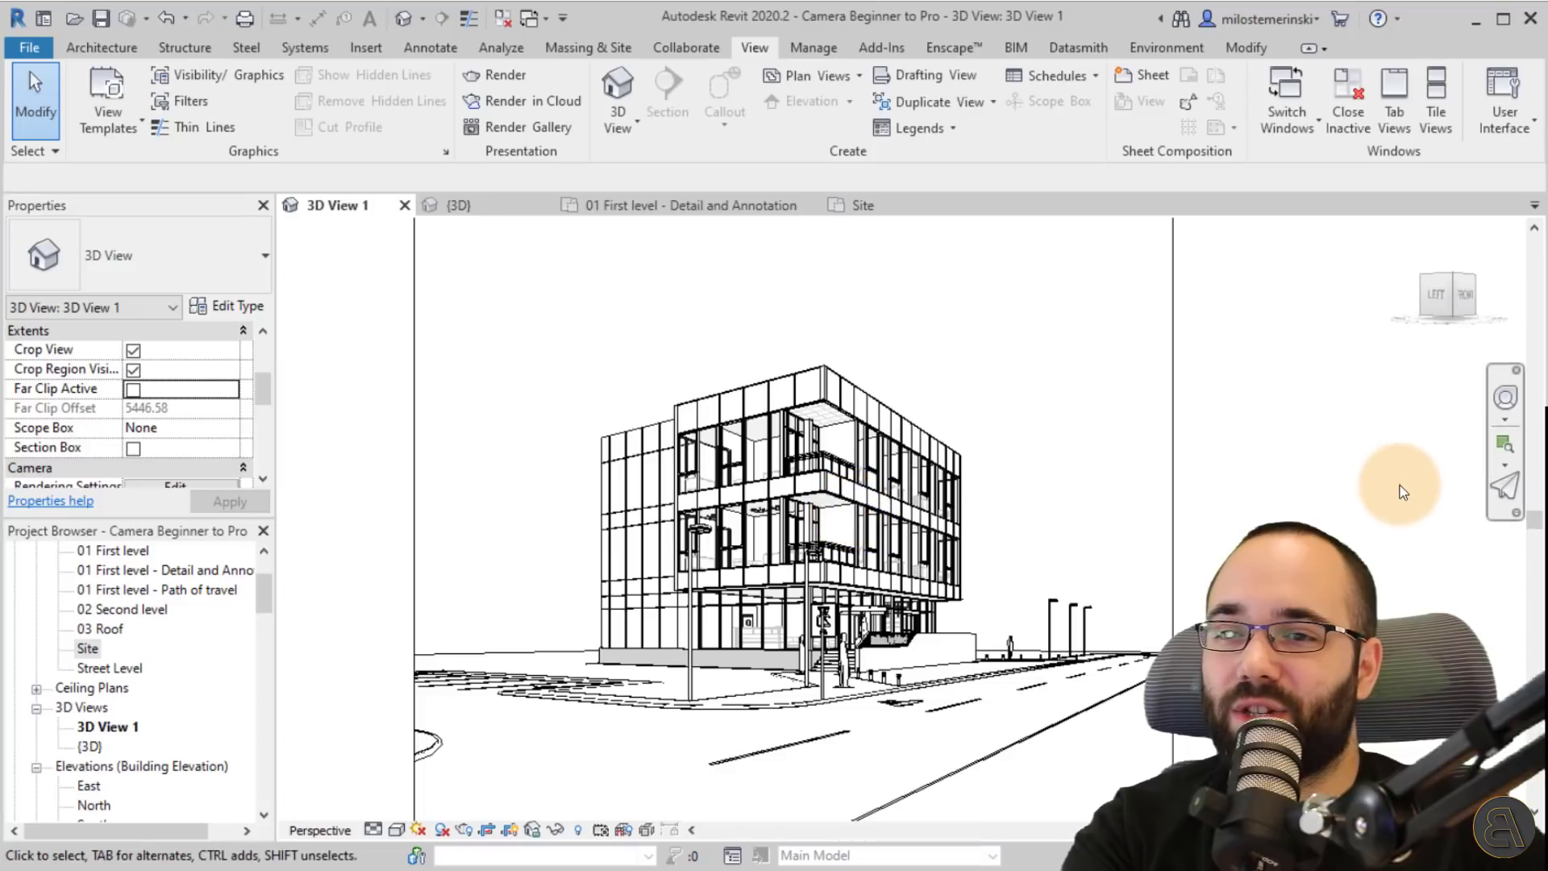
pyautogui.click(1501, 401)
pyautogui.moveTo(820, 511); pyautogui.dragTo(703, 603)
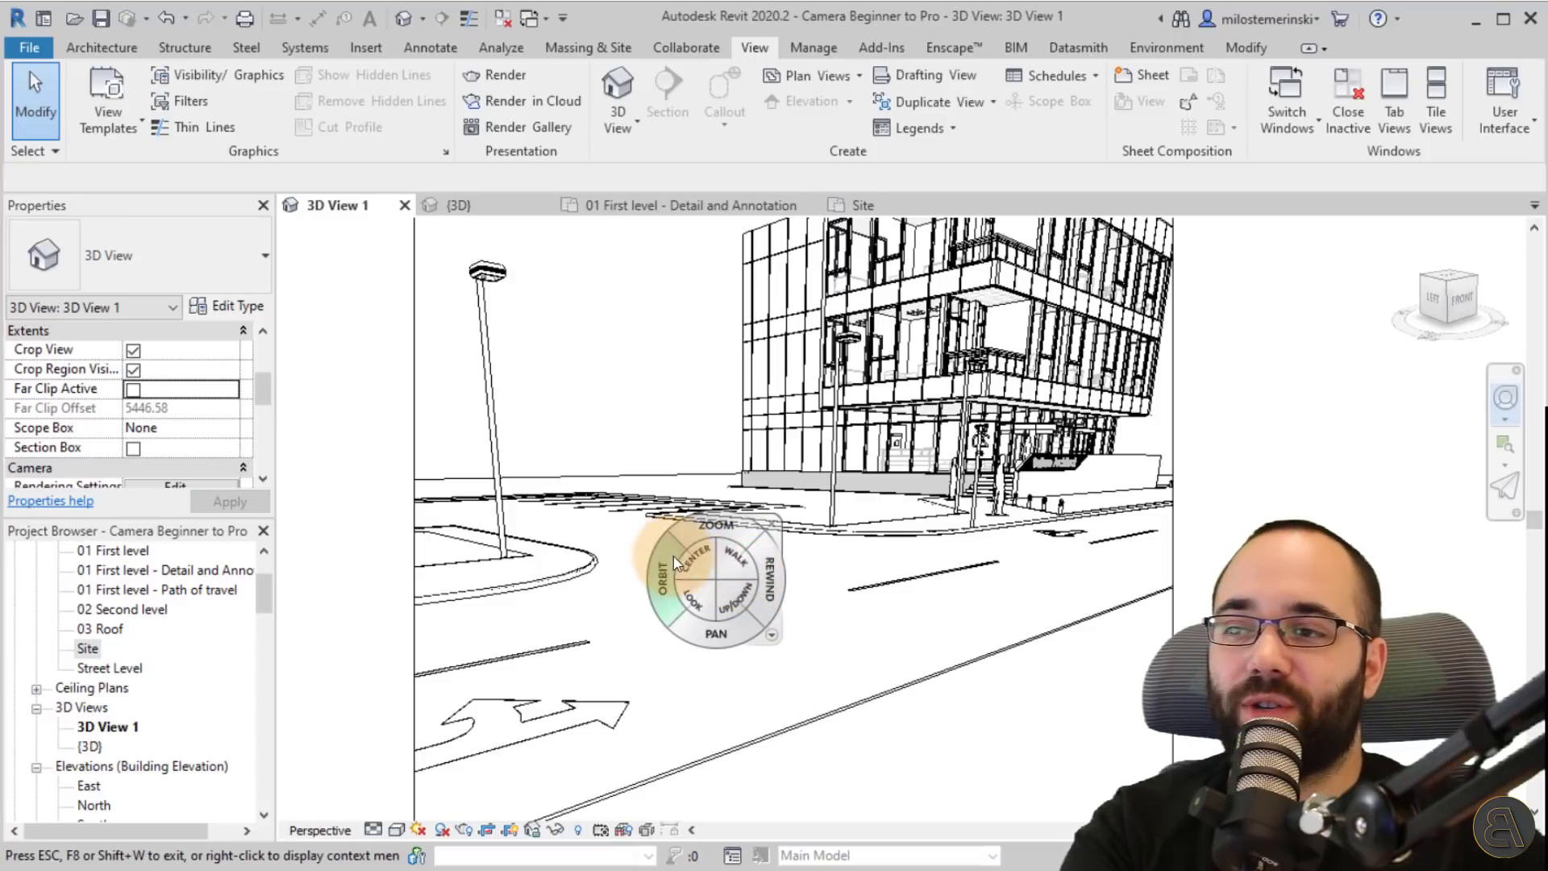
pyautogui.click(705, 571)
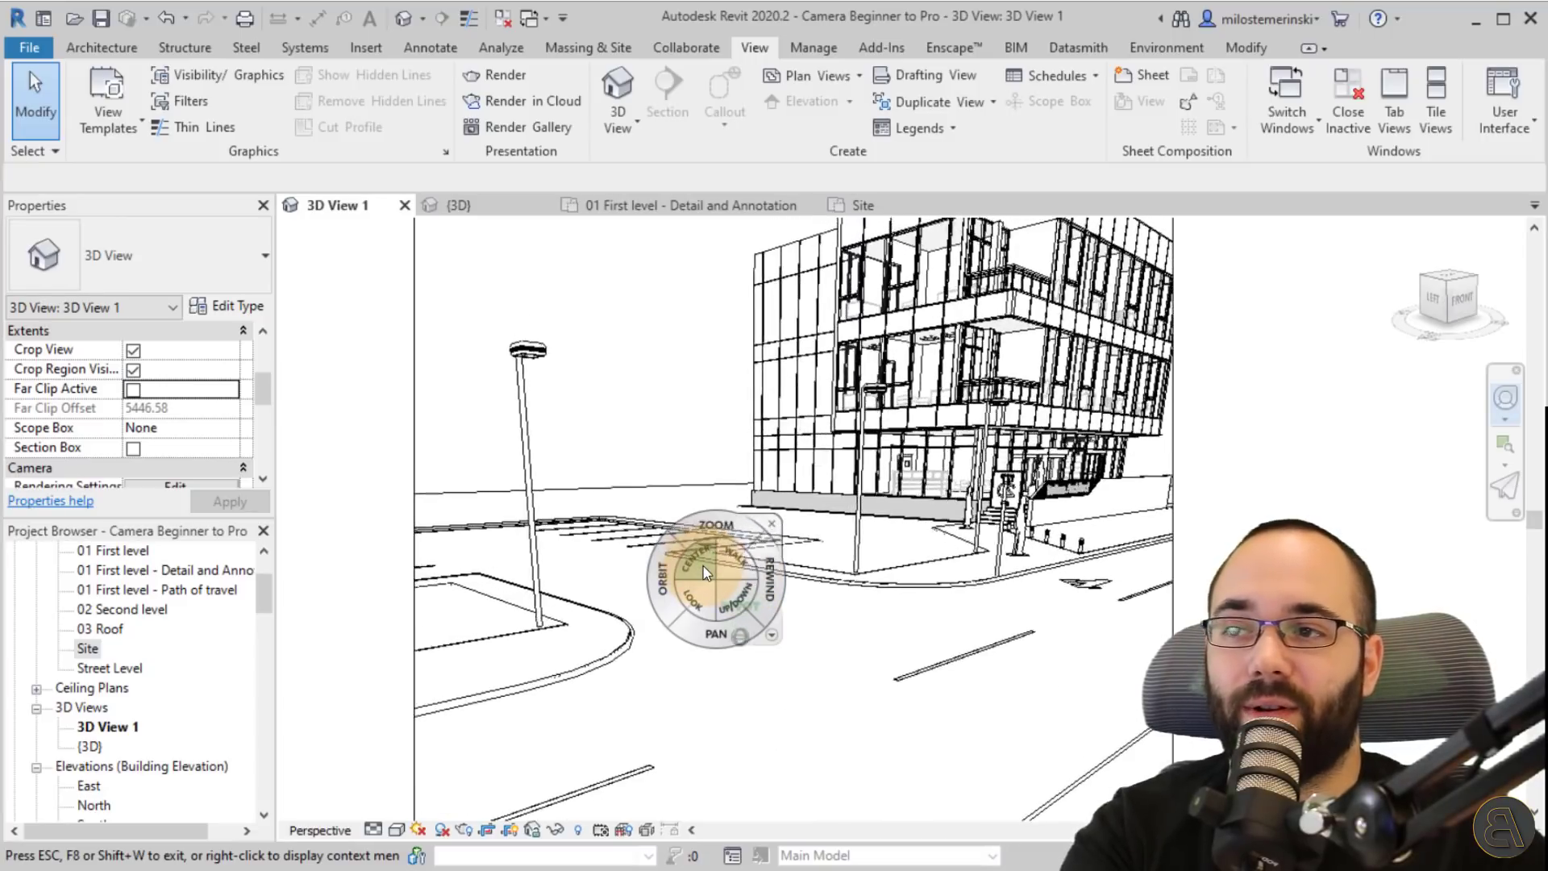
# - Level the camera by setting its Target Elevation to 183.39, matching the Eye Elevation, and close the navigation wheel
pyautogui.scroll(-3, 95, 405)
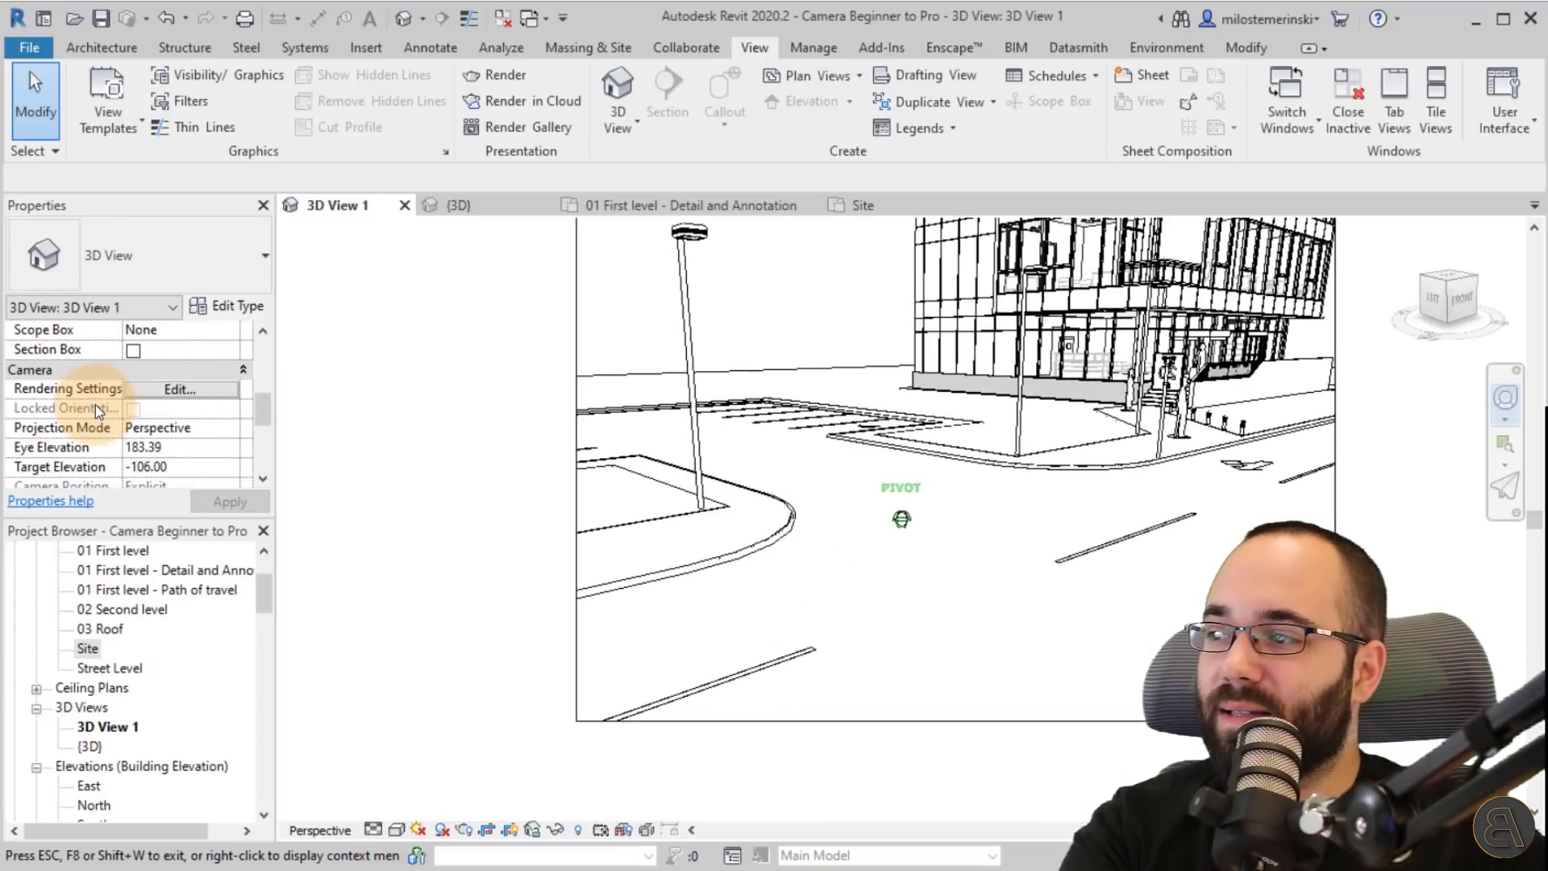
pyautogui.scroll(-1, 193, 426)
pyautogui.click(143, 427)
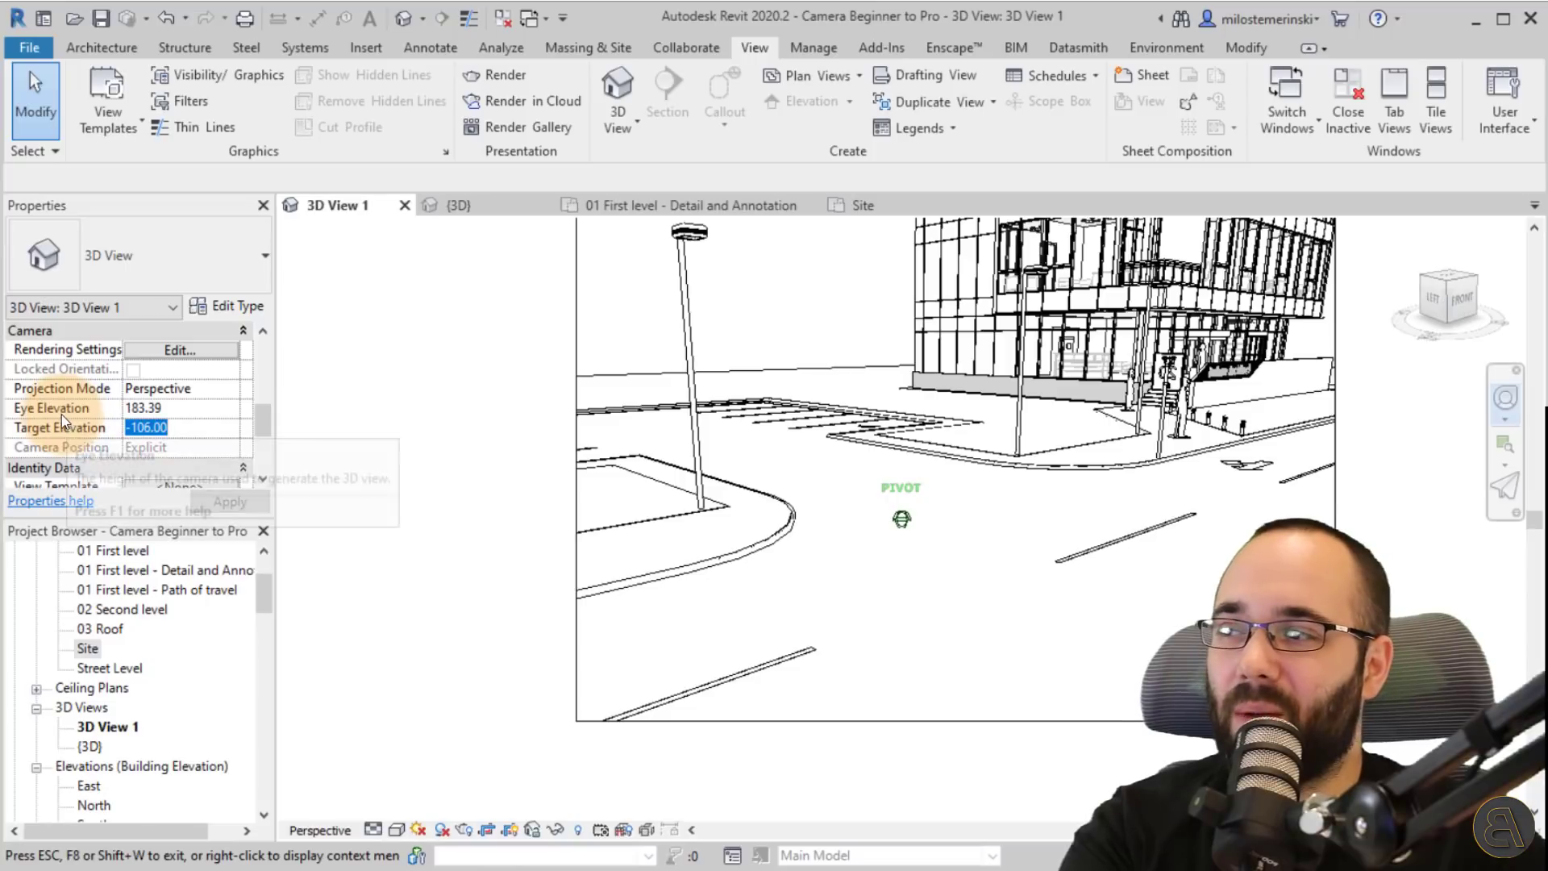
pyautogui.click(184, 412)
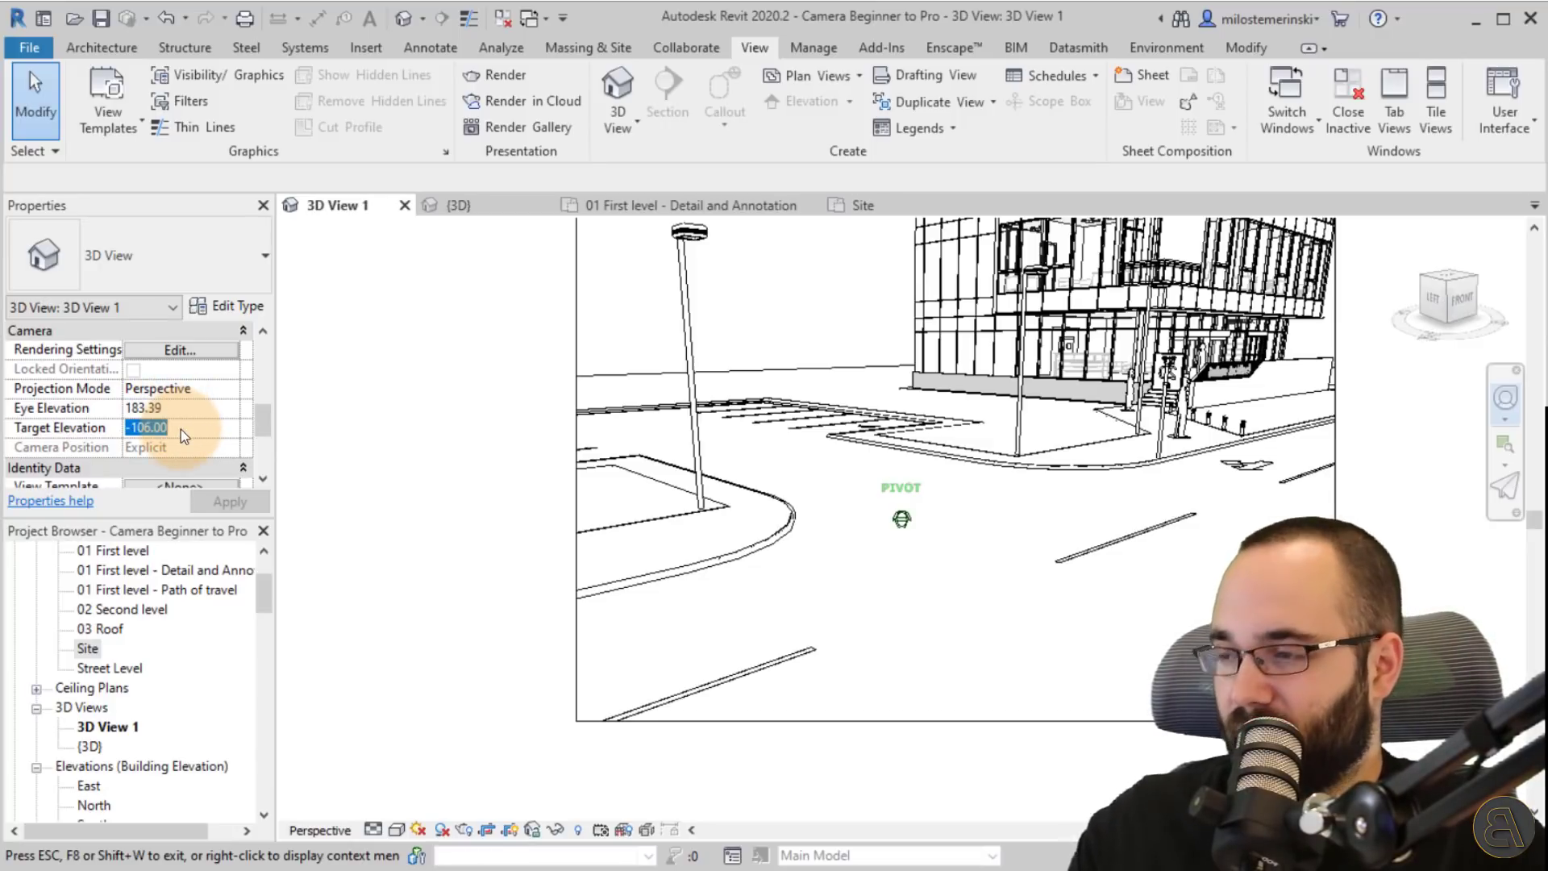
pyautogui.write('183.39')
pyautogui.click(229, 501)
pyautogui.moveTo(964, 492); pyautogui.dragTo(645, 532)
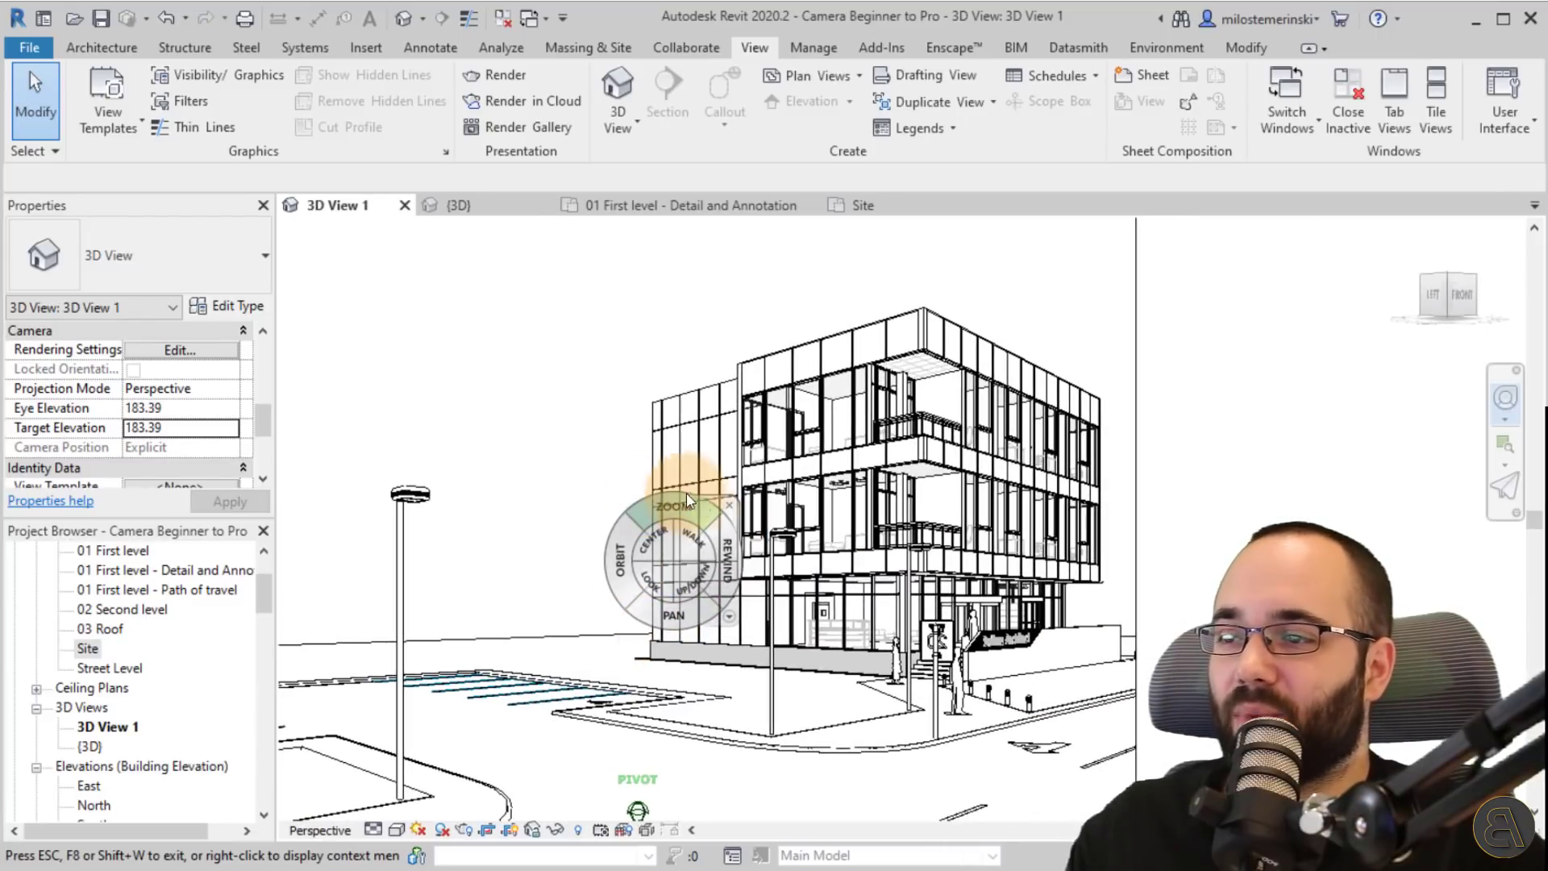
pyautogui.click(726, 506)
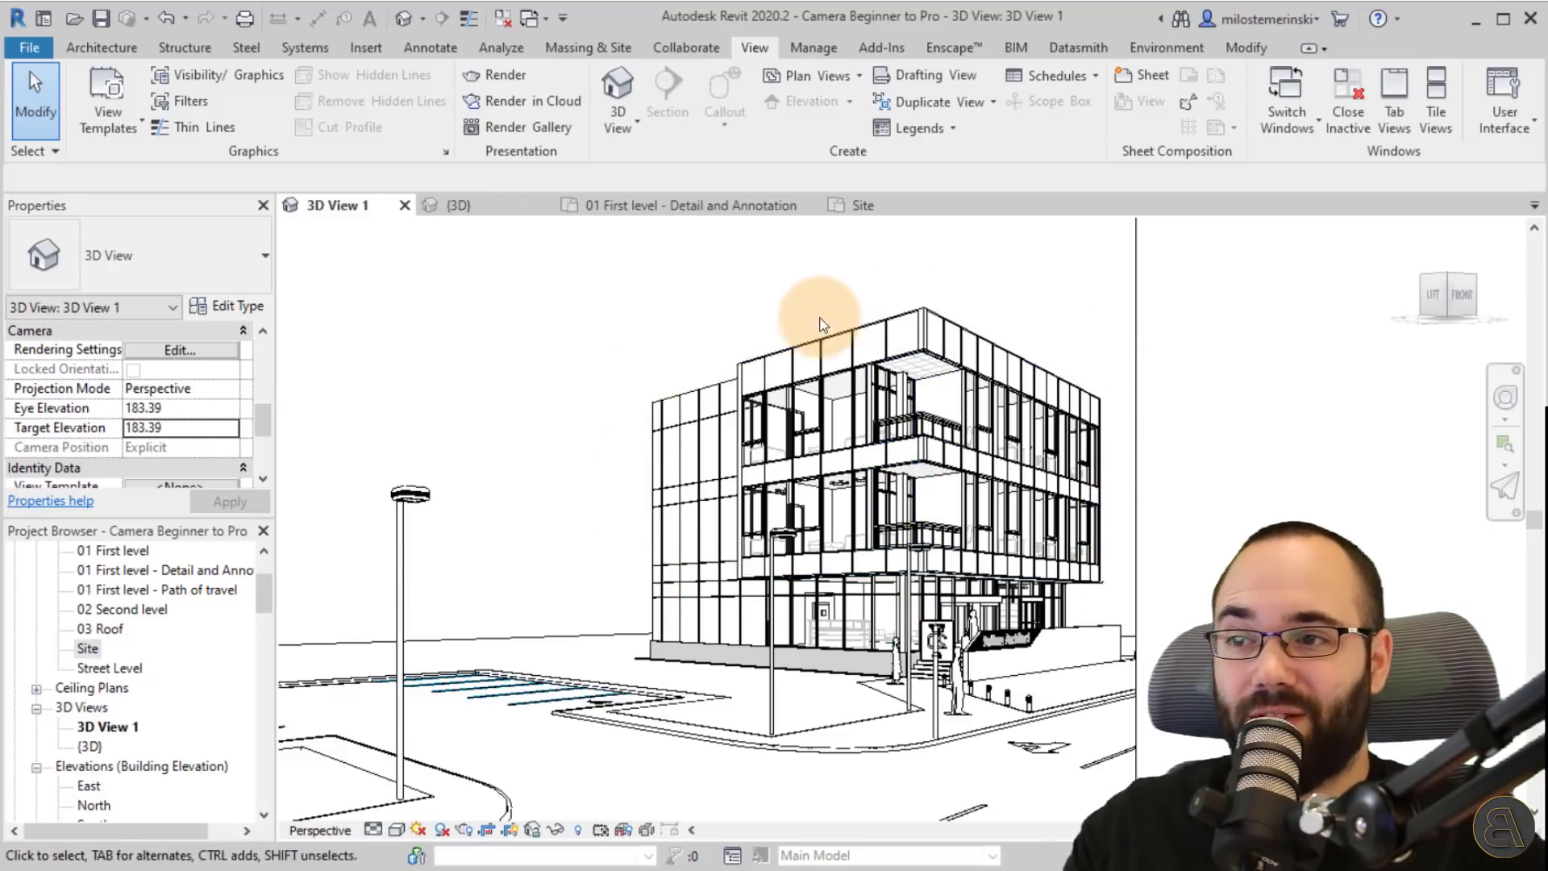
pyautogui.moveTo(770, 339); pyautogui.dragTo(846, 368, button='middle')
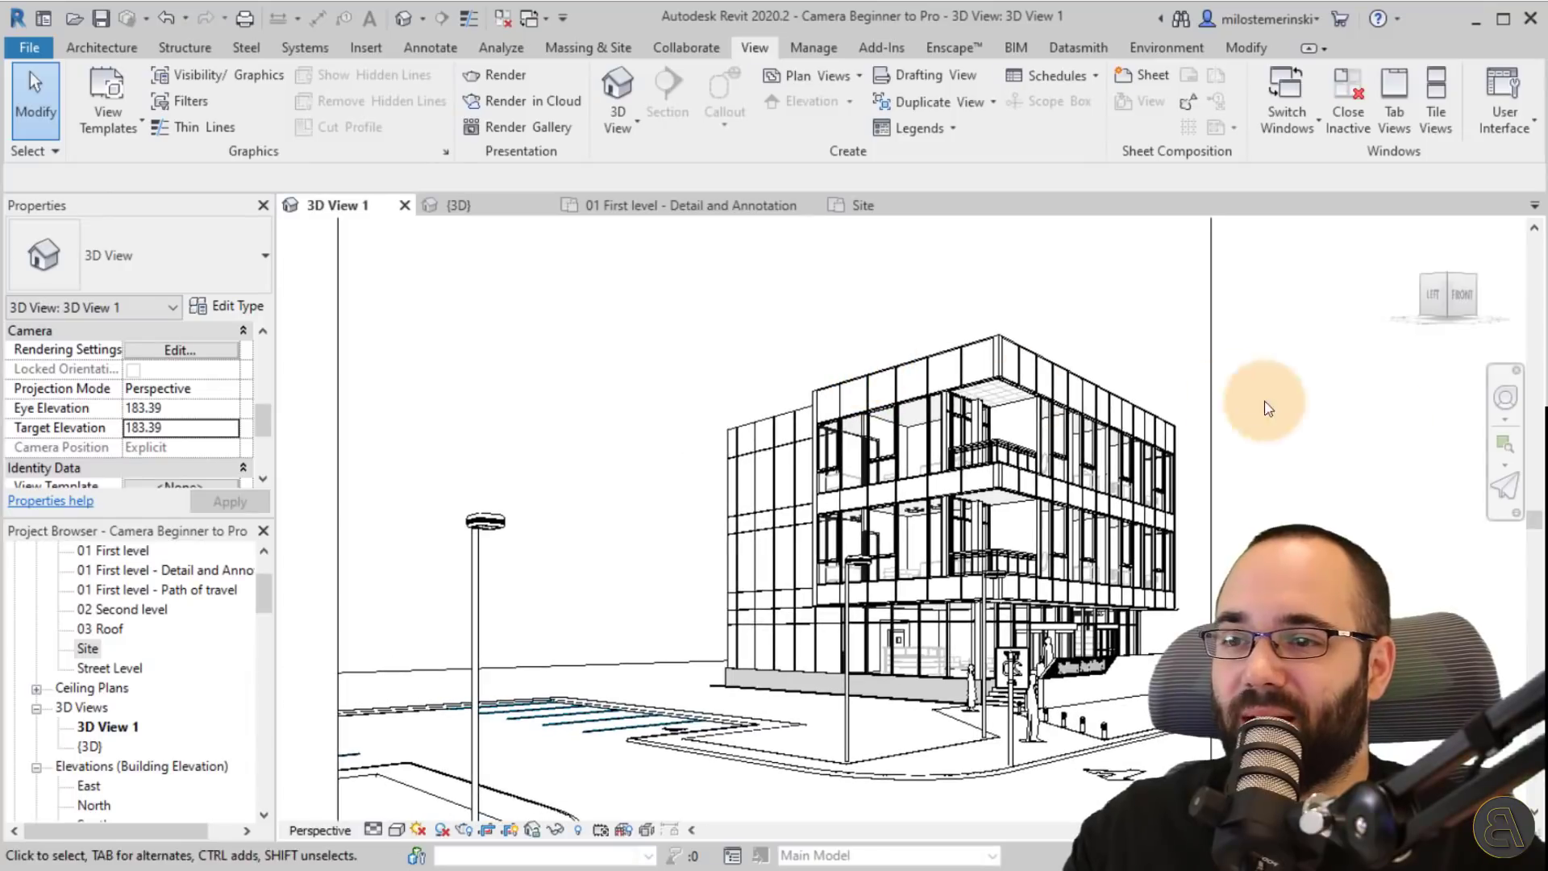
# - Tilt the camera upward with the Full Navigation Wheel to a target elevation of about 417
pyautogui.click(1502, 396)
pyautogui.moveTo(775, 526); pyautogui.dragTo(828, 461)
pyautogui.moveTo(713, 551); pyautogui.dragTo(673, 413, button='middle')
pyautogui.press('Escape')
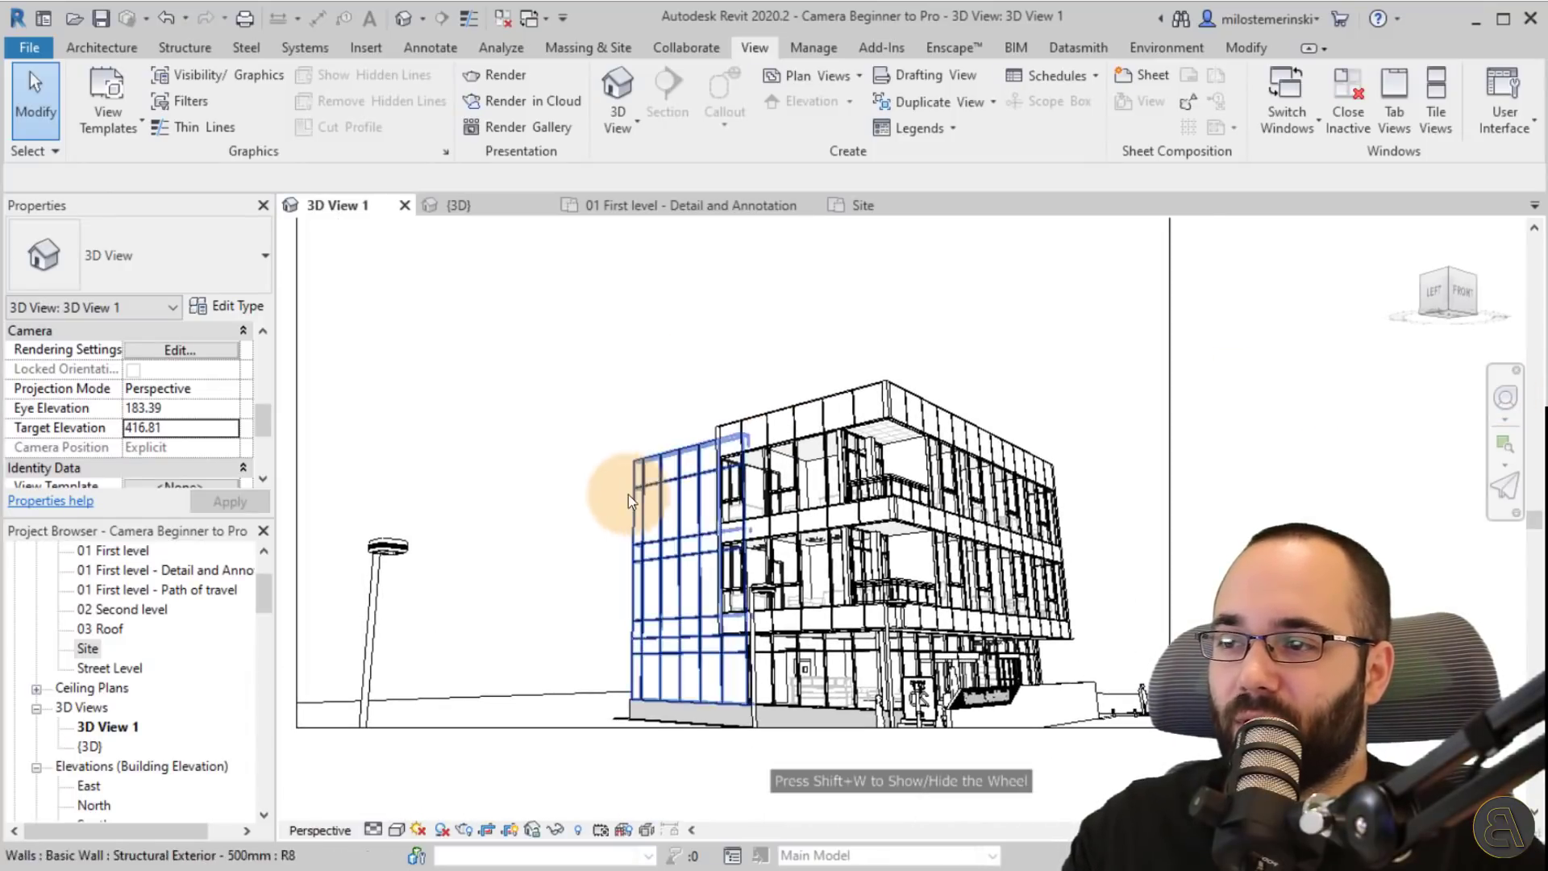
# - Select the crop region, move the camera point closer to the building in the Site plan, and reopen 3D View 1
pyautogui.moveTo(1048, 581); pyautogui.dragTo(972, 520, button='middle')
pyautogui.click(1092, 342)
pyautogui.click(859, 206)
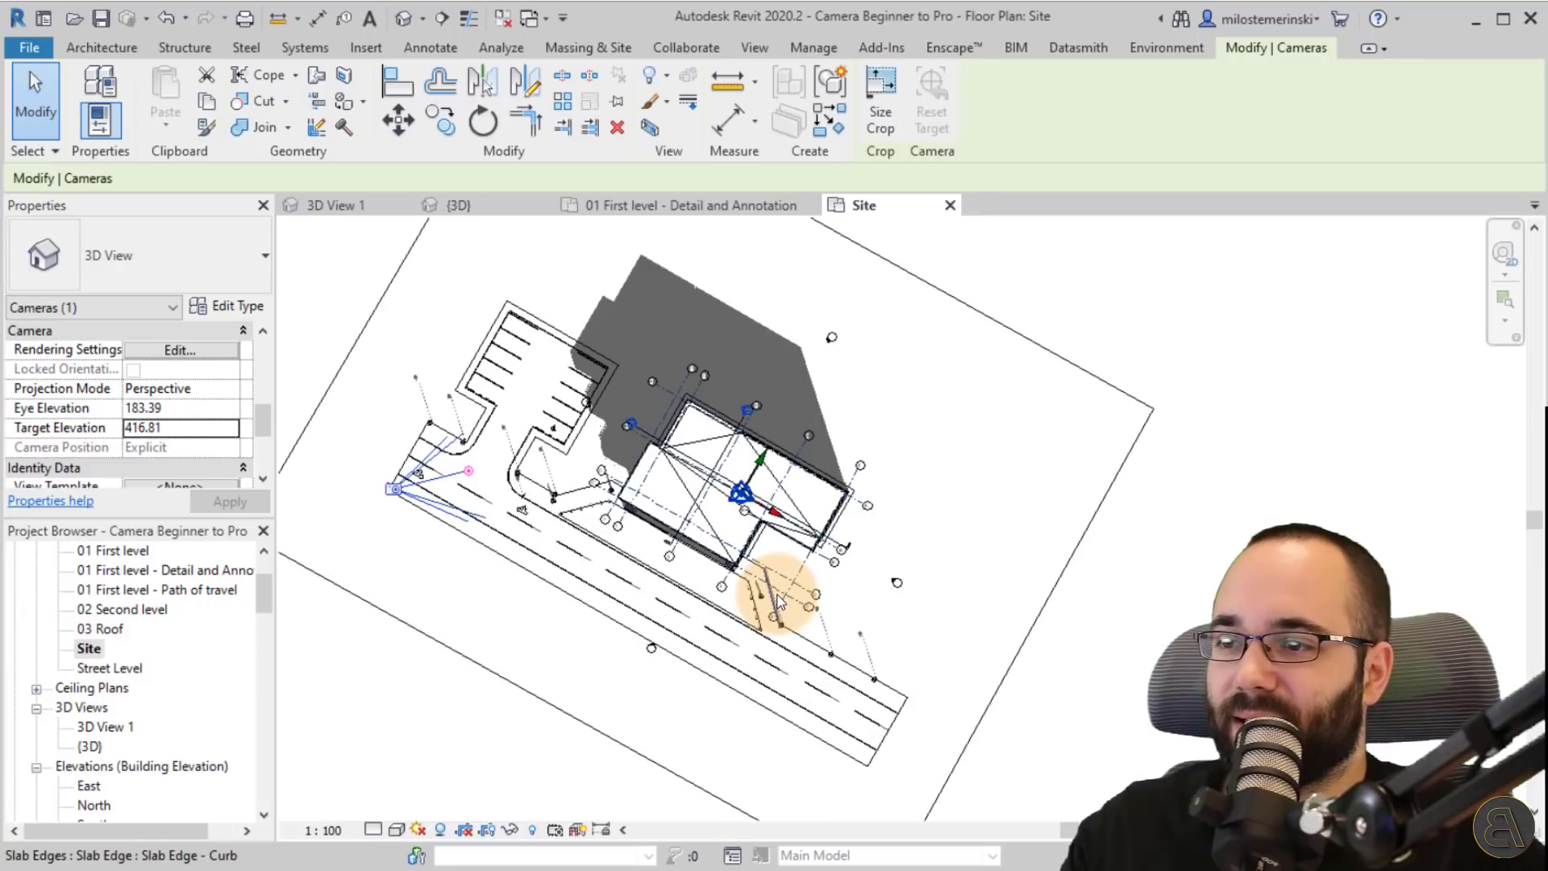
pyautogui.moveTo(401, 495); pyautogui.dragTo(868, 494)
pyautogui.moveTo(496, 518); pyautogui.dragTo(532, 507)
pyautogui.click(339, 206)
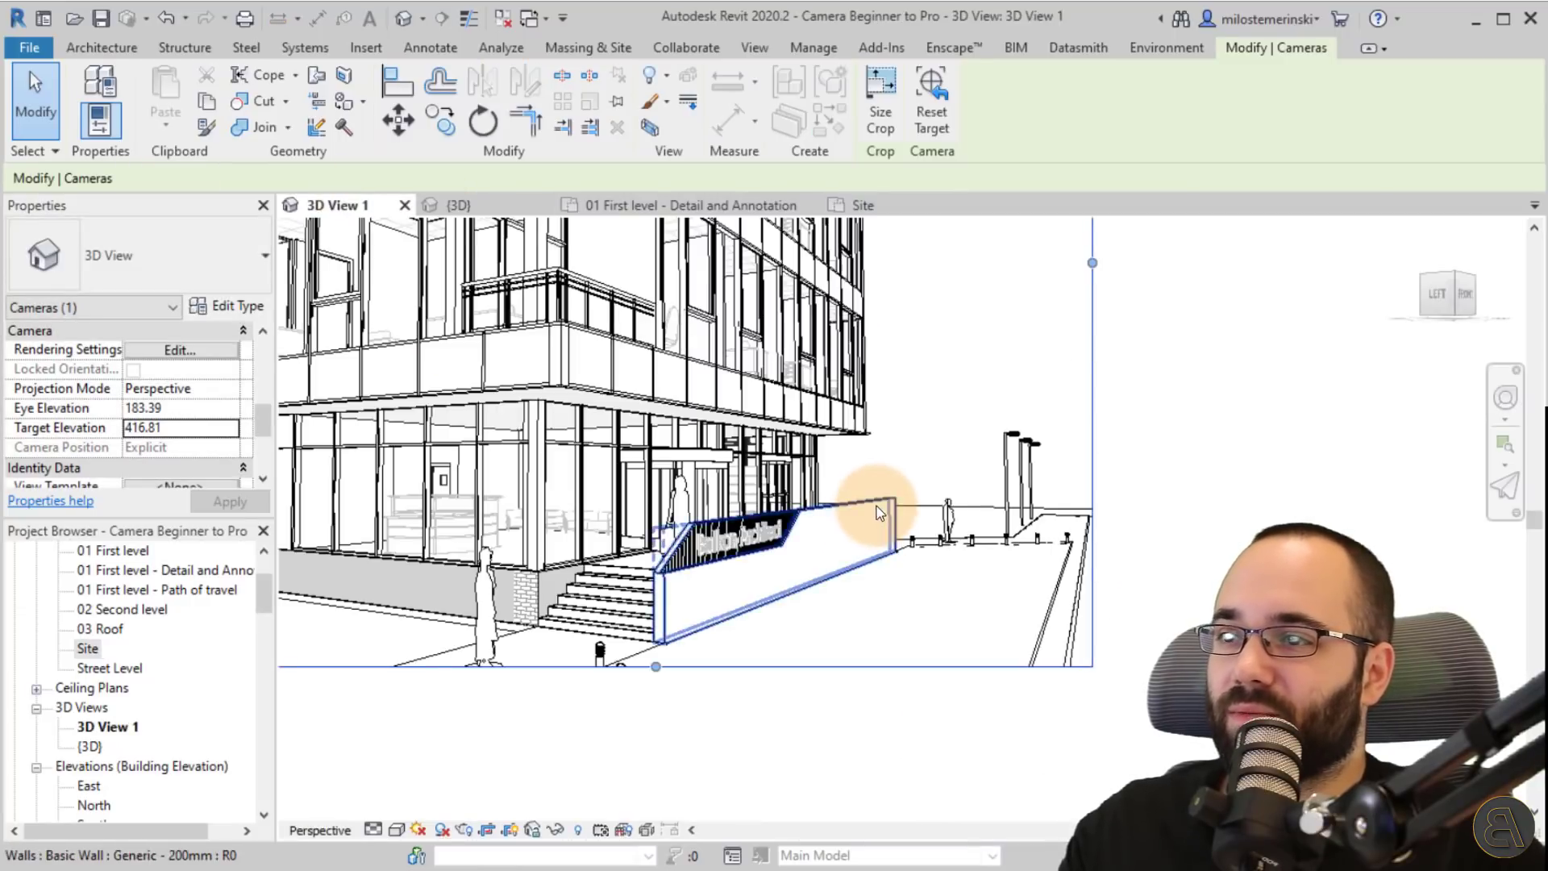
# - Tilt the camera steeply up at the building with the Full Navigation Wheel, to a target elevation of about 943
pyautogui.middleClick(982, 618)
pyautogui.click(1504, 396)
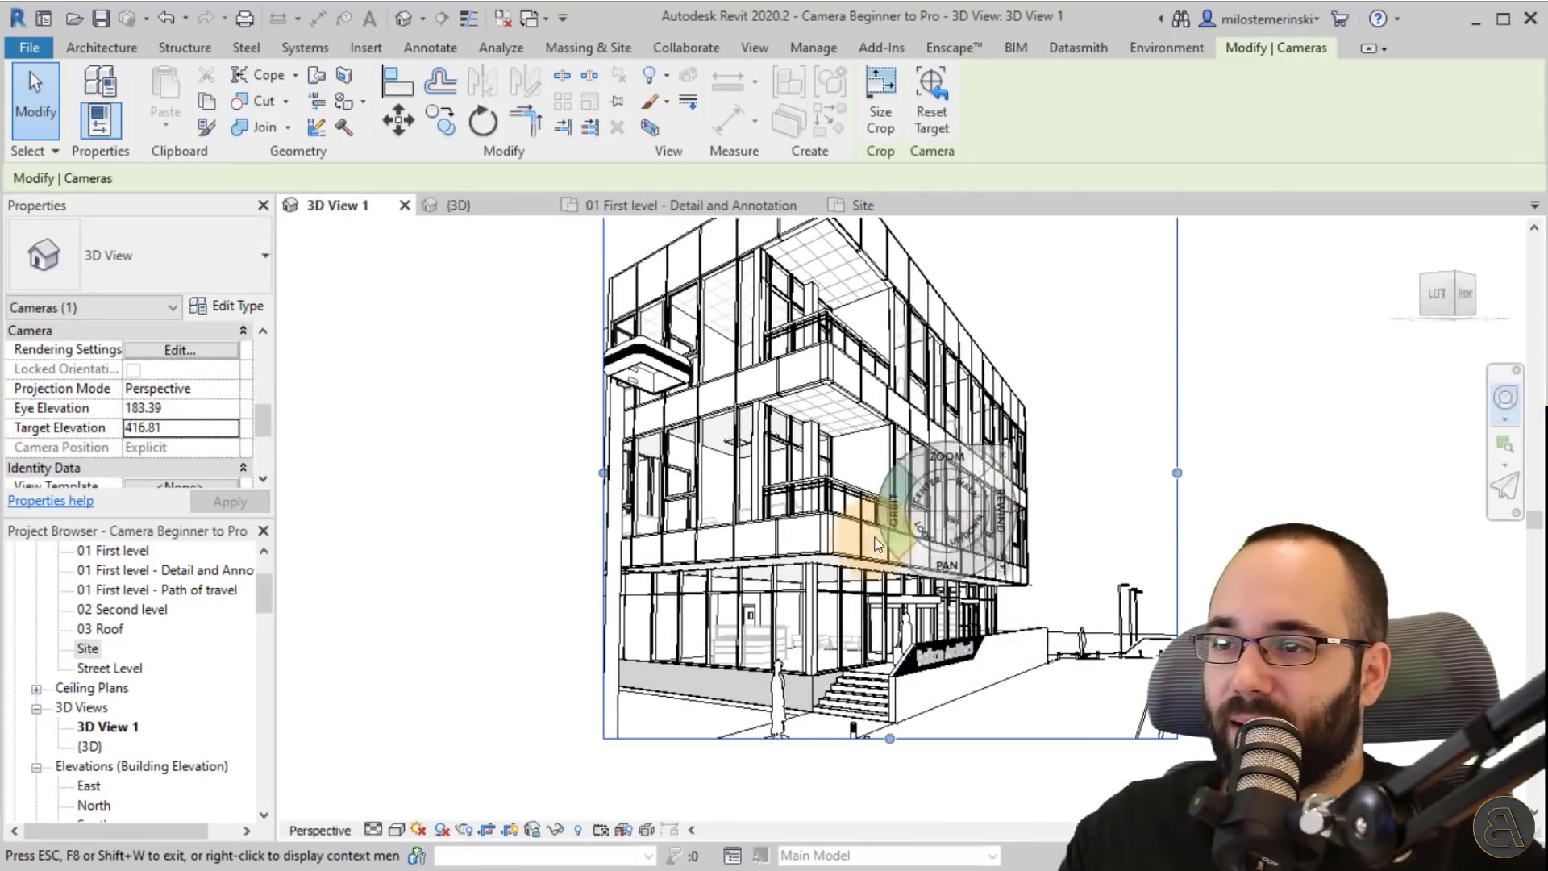
pyautogui.moveTo(901, 542); pyautogui.dragTo(805, 458)
pyautogui.press('Escape')
pyautogui.press('Escape')
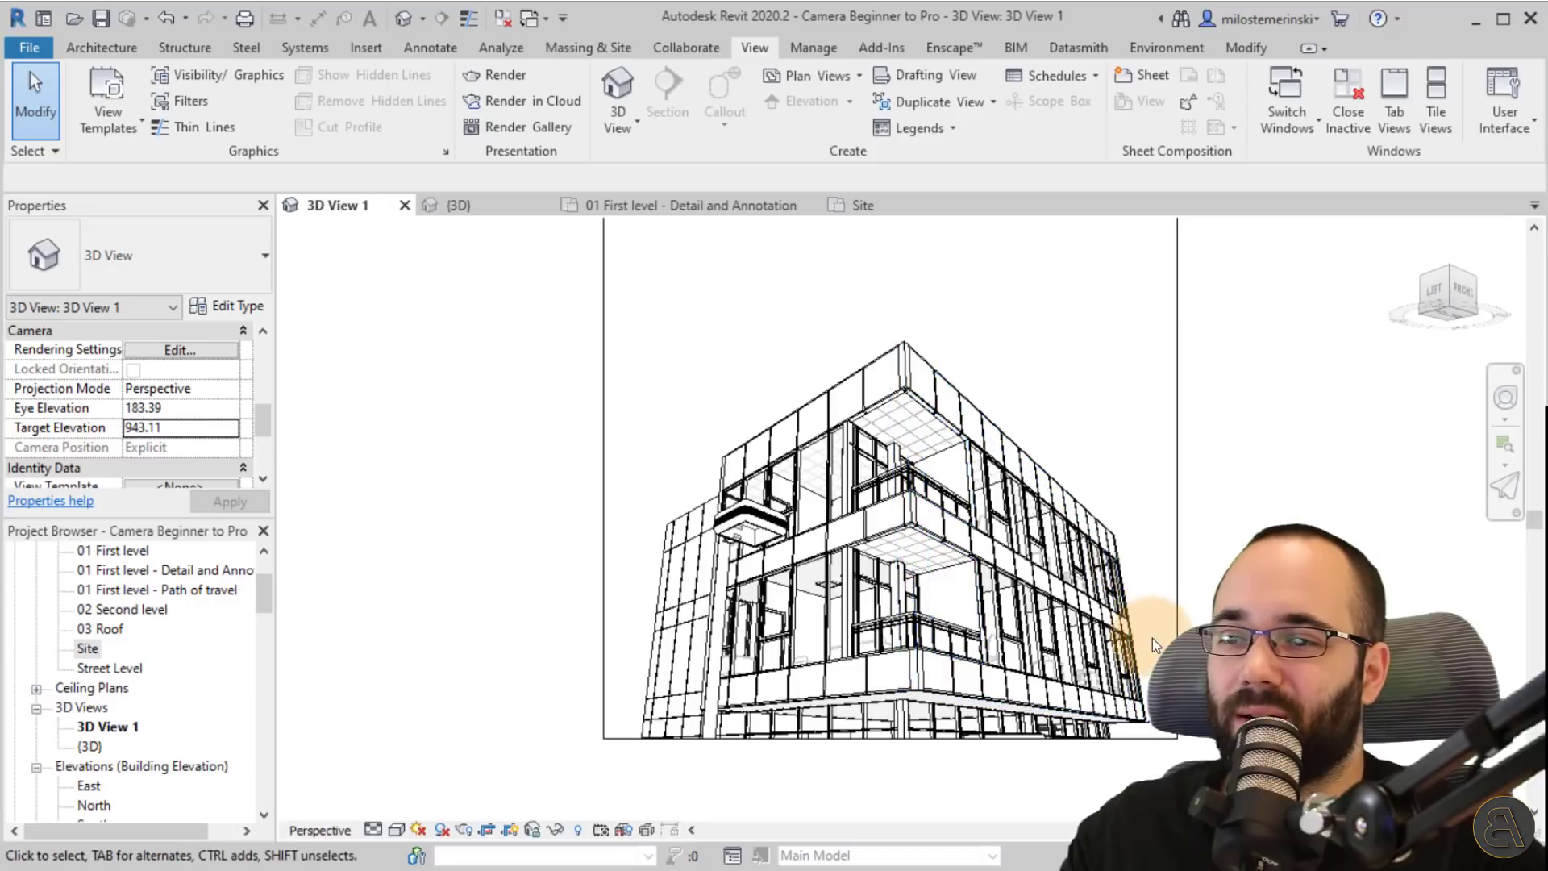
pyautogui.moveTo(1054, 422); pyautogui.dragTo(998, 464, button='middle')
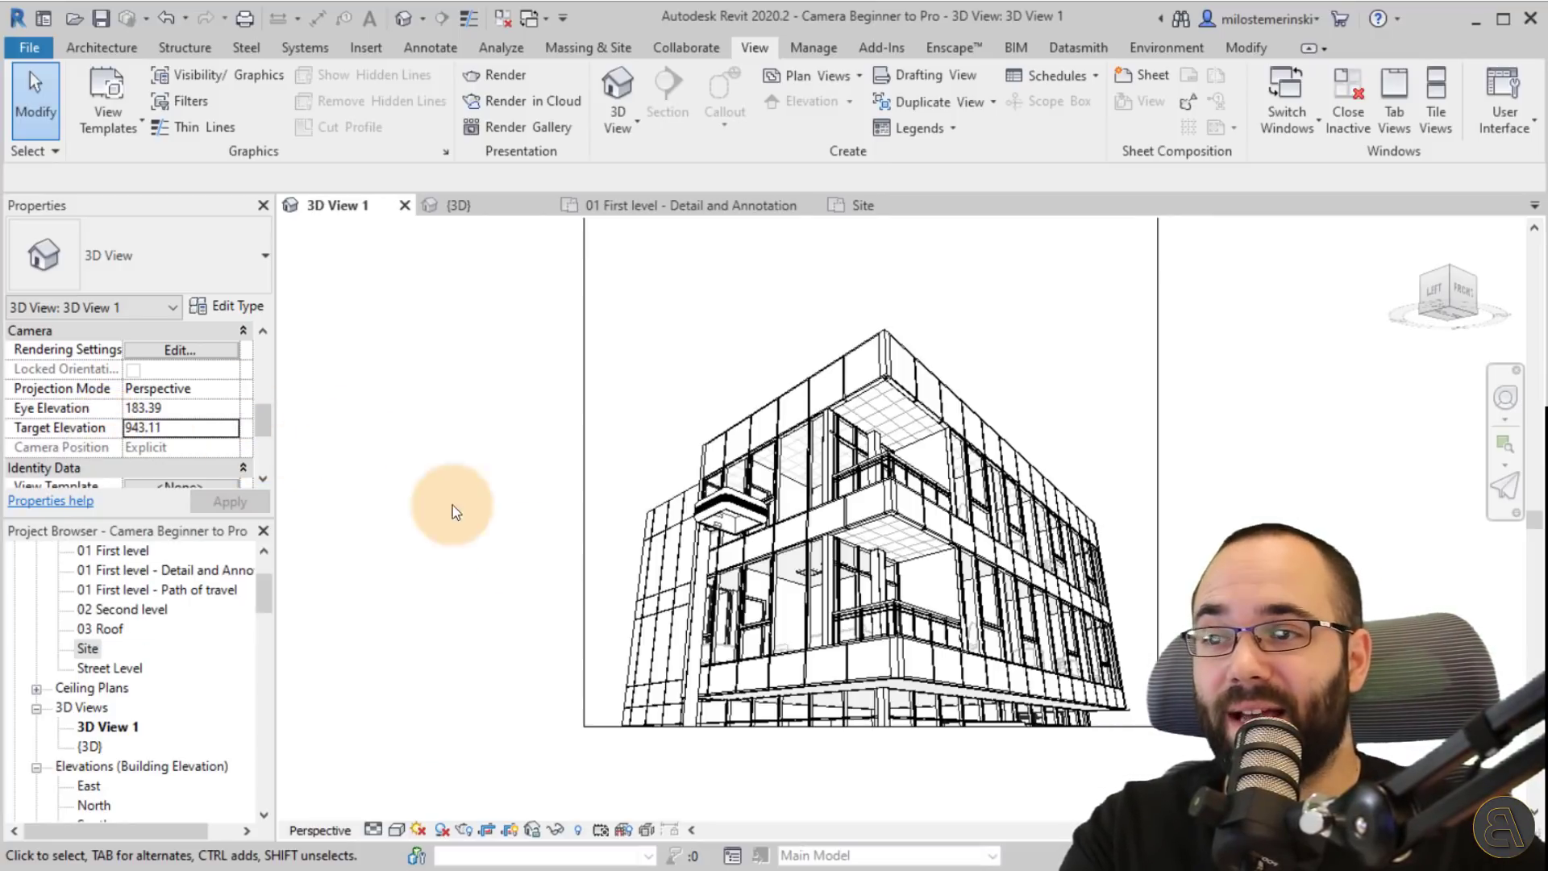
# - Orient the perspective view to a building elevation facing the front, and reorient it to an isometric direction from above the back
pyautogui.rightClick(1448, 295)
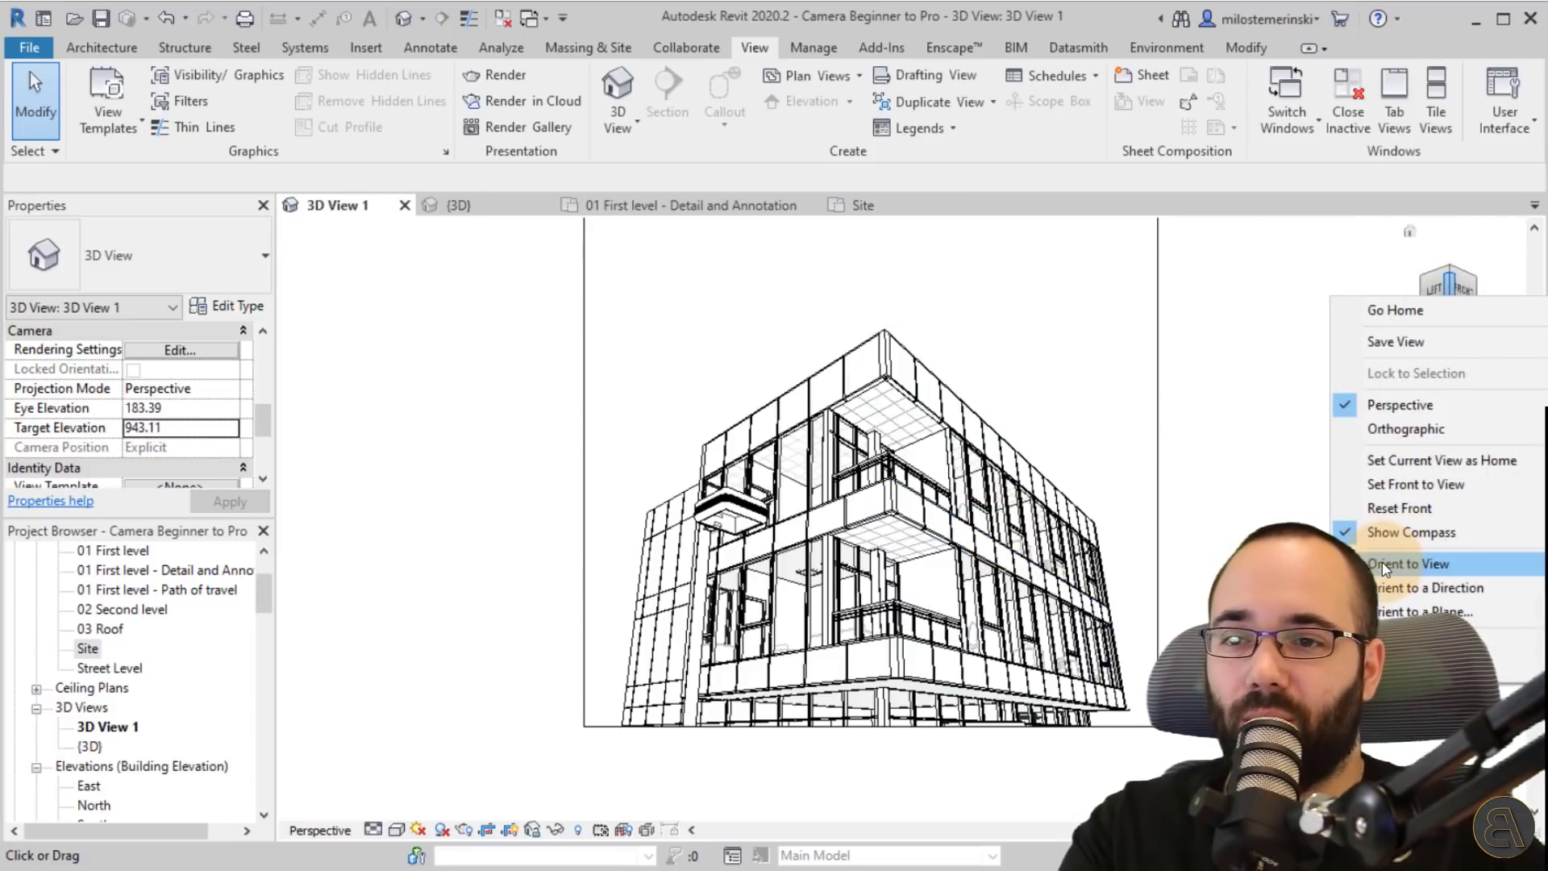
pyautogui.moveTo(1382, 563)
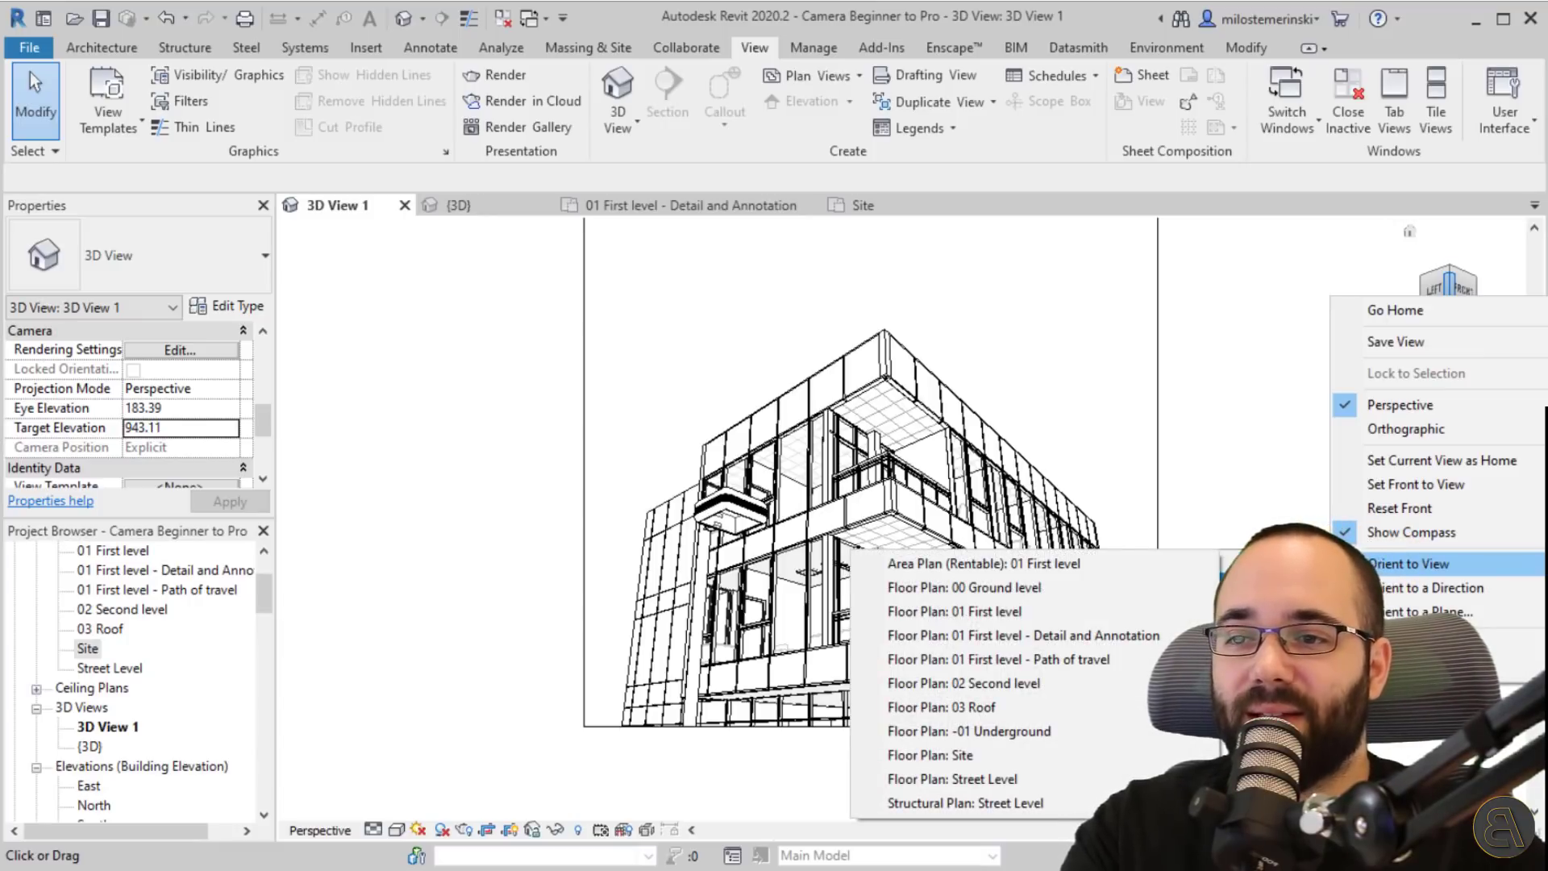
pyautogui.moveTo(1282, 585)
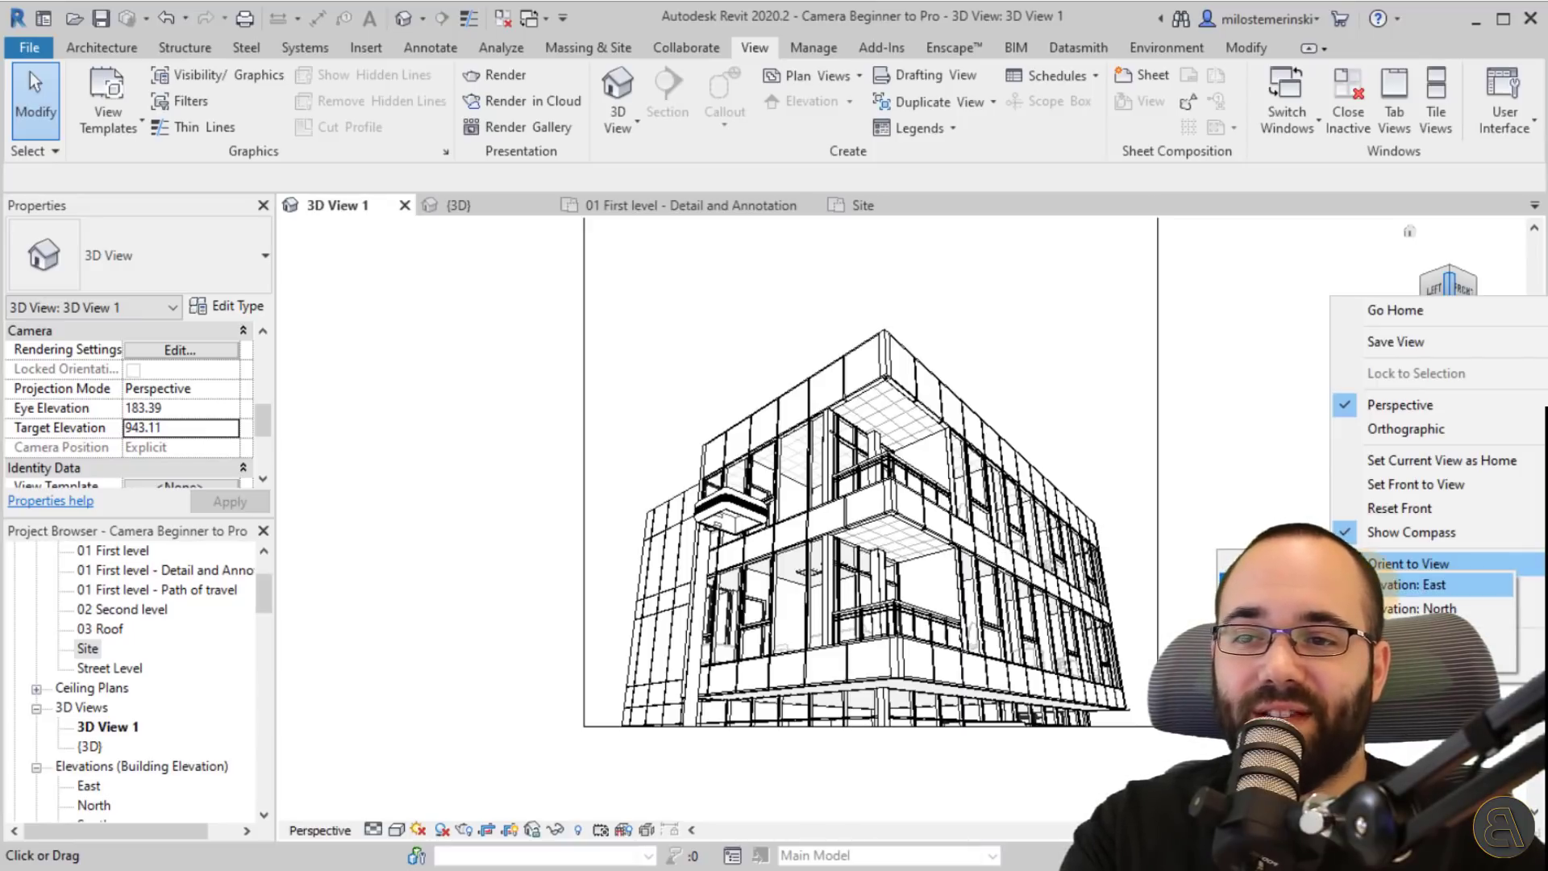
pyautogui.click(1414, 590)
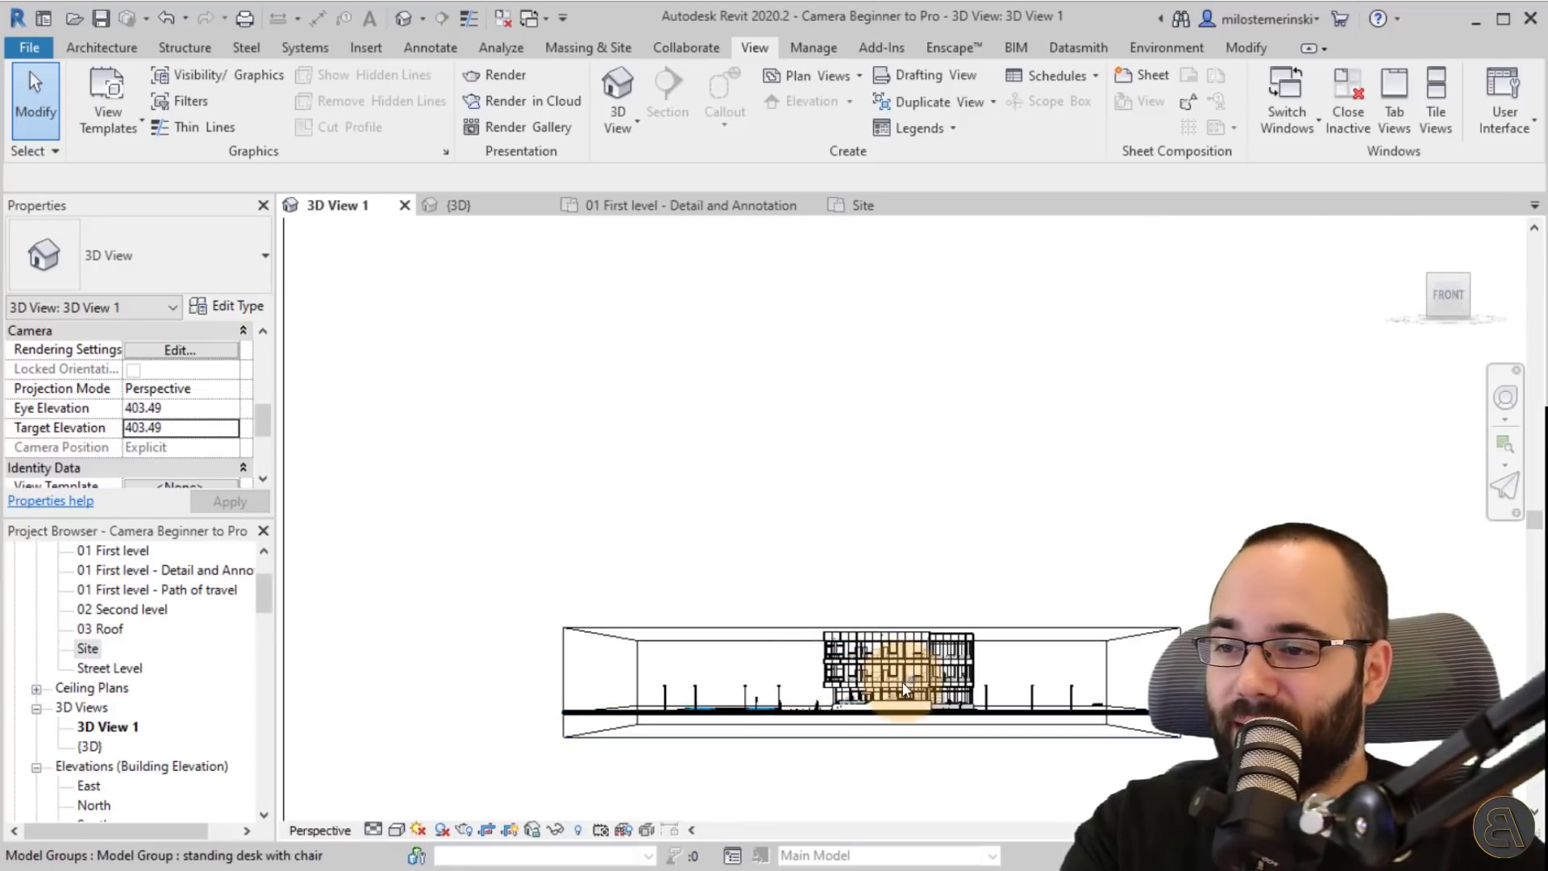
pyautogui.moveTo(977, 508); pyautogui.dragTo(996, 385, button='middle')
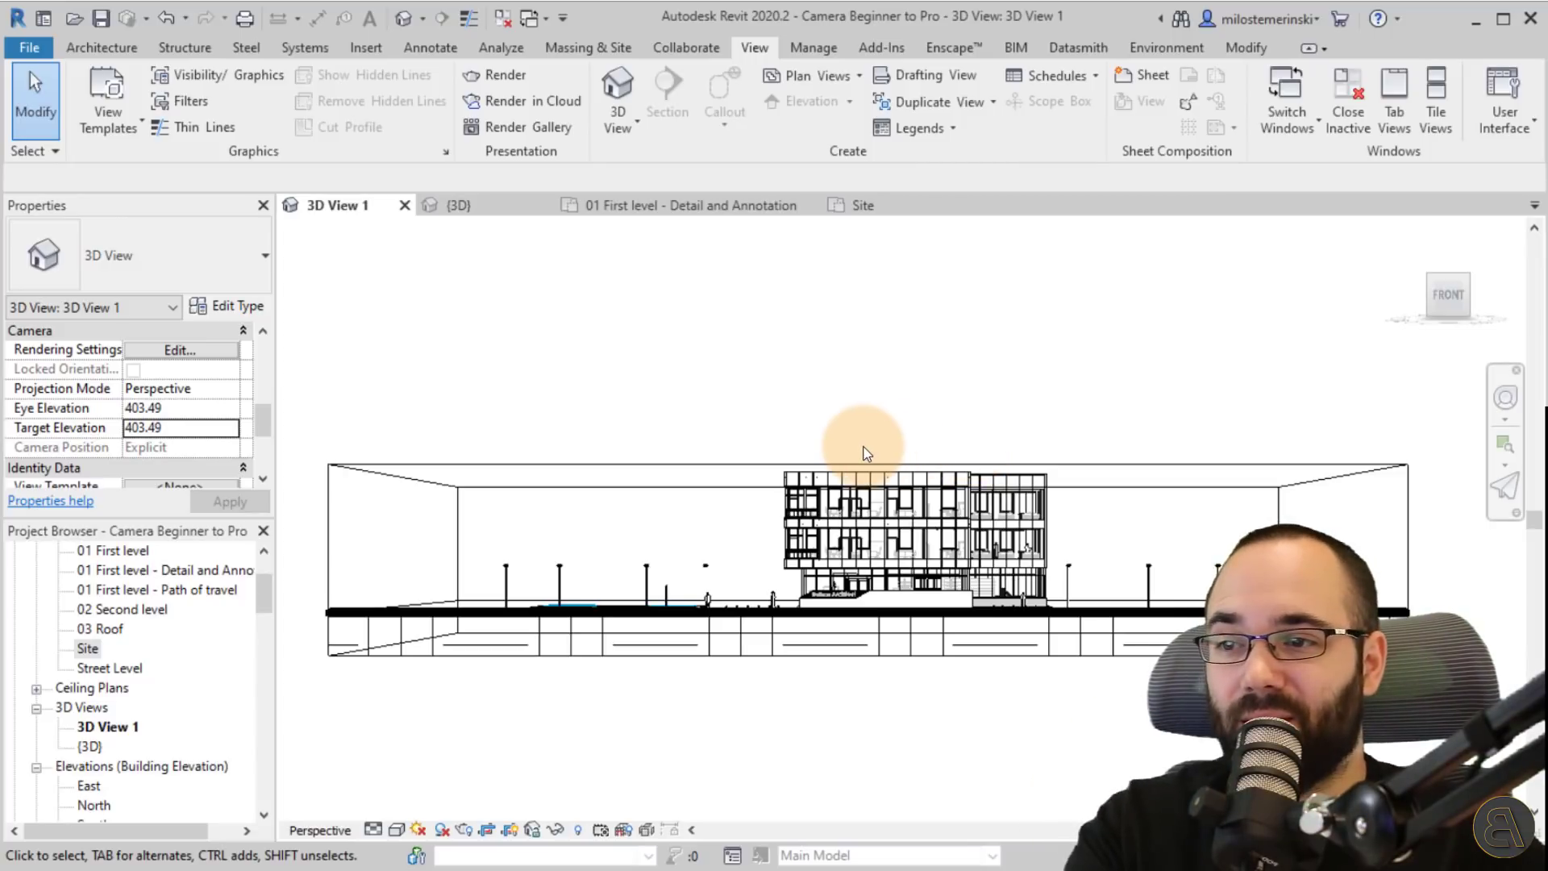
pyautogui.rightClick(1445, 288)
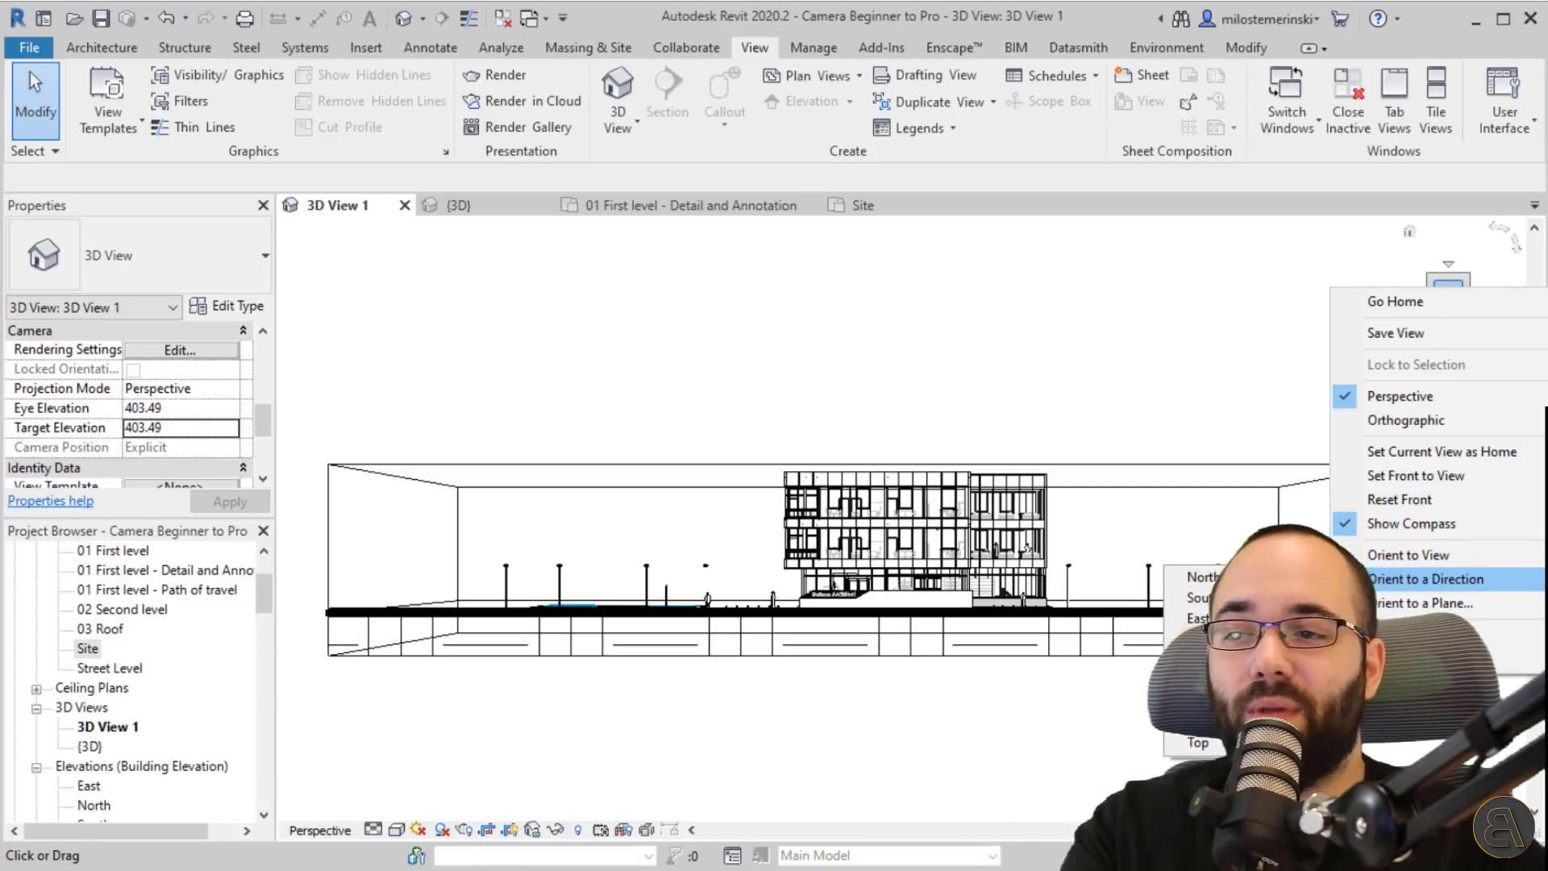
pyautogui.click(1144, 631)
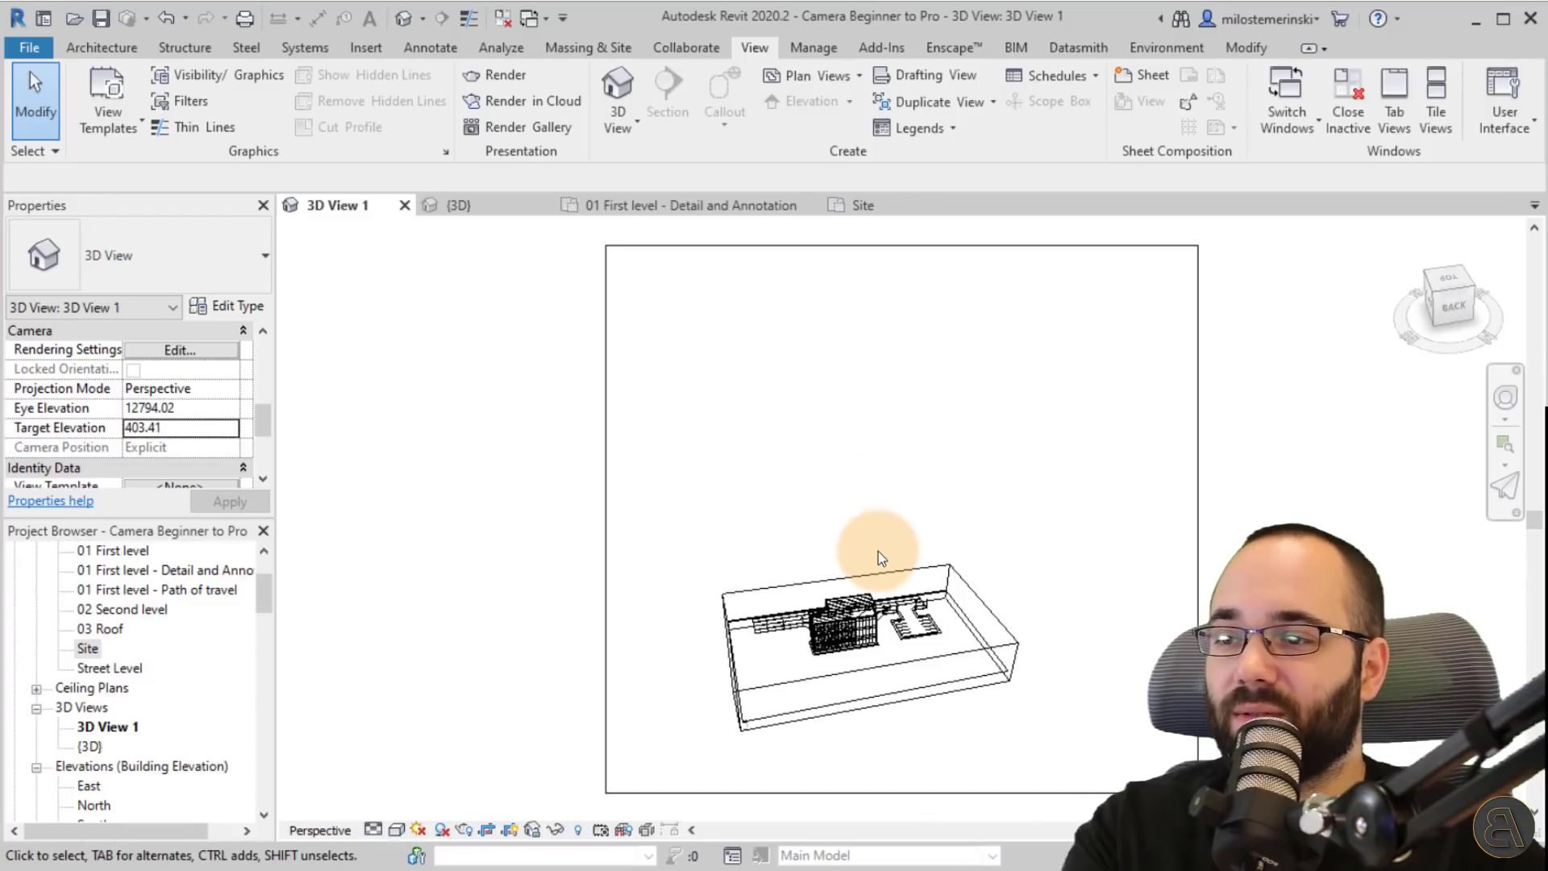
# - Reorient the perspective view to an isometric direction looking down on the right side of the building
pyautogui.scroll(5, 836, 655)
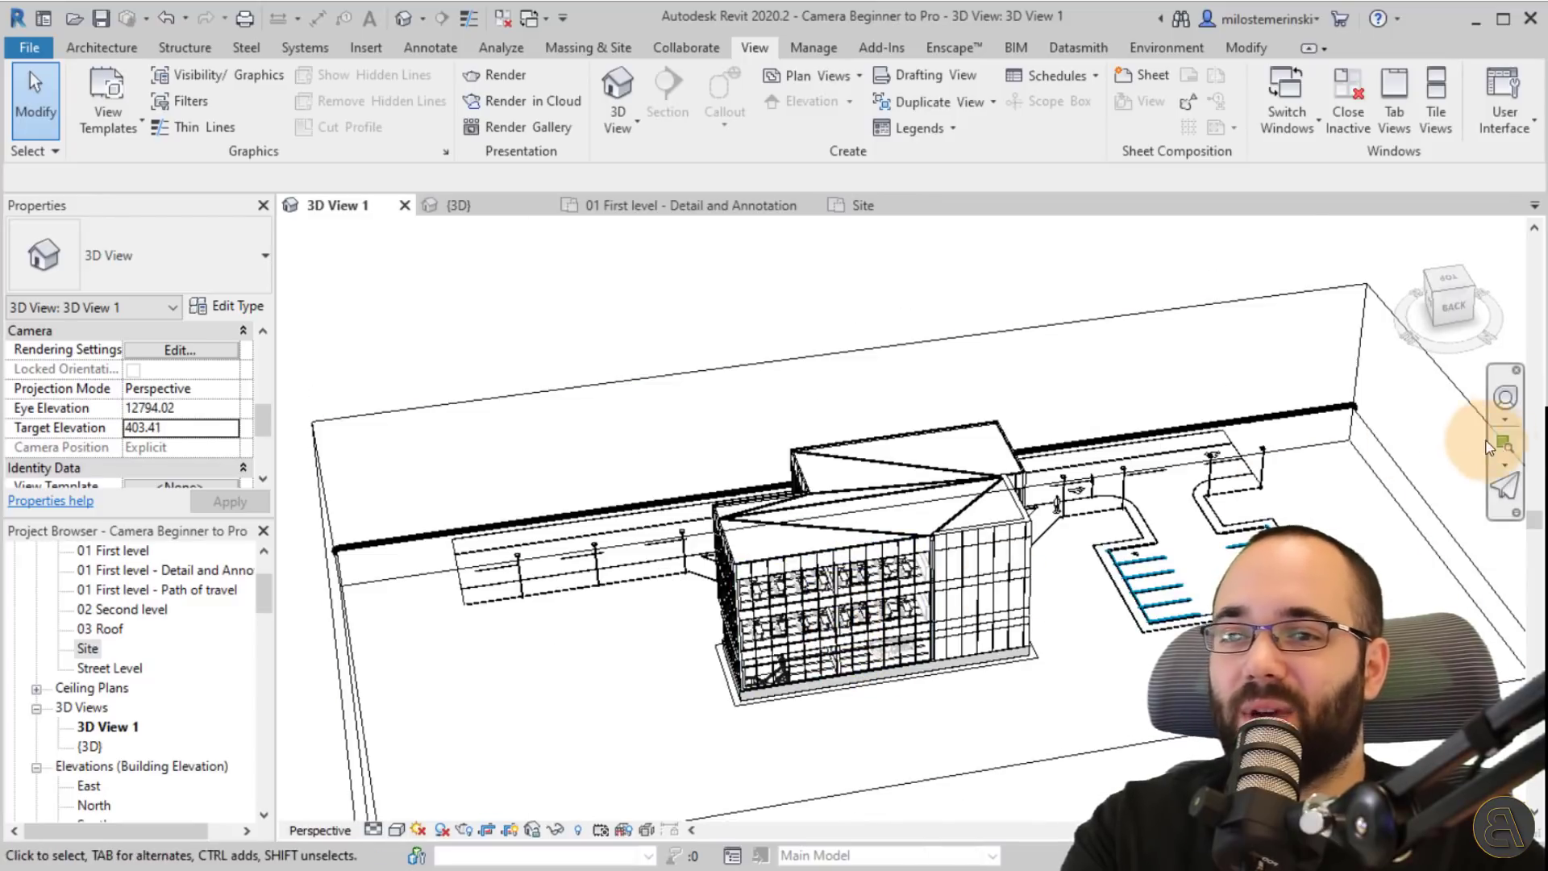
pyautogui.rightClick(1448, 297)
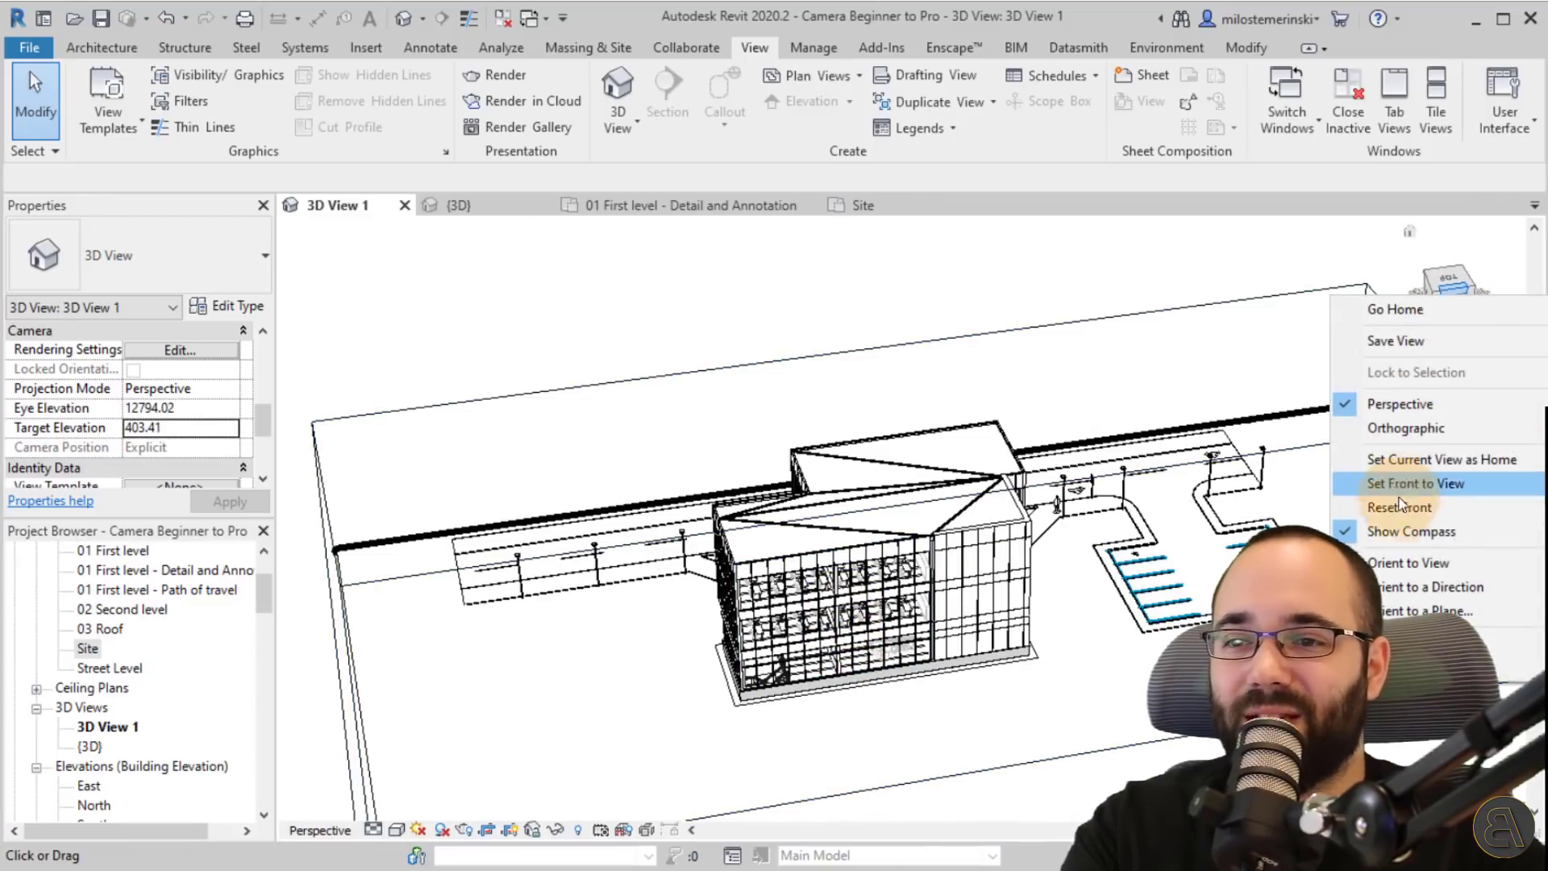
pyautogui.moveTo(1377, 582)
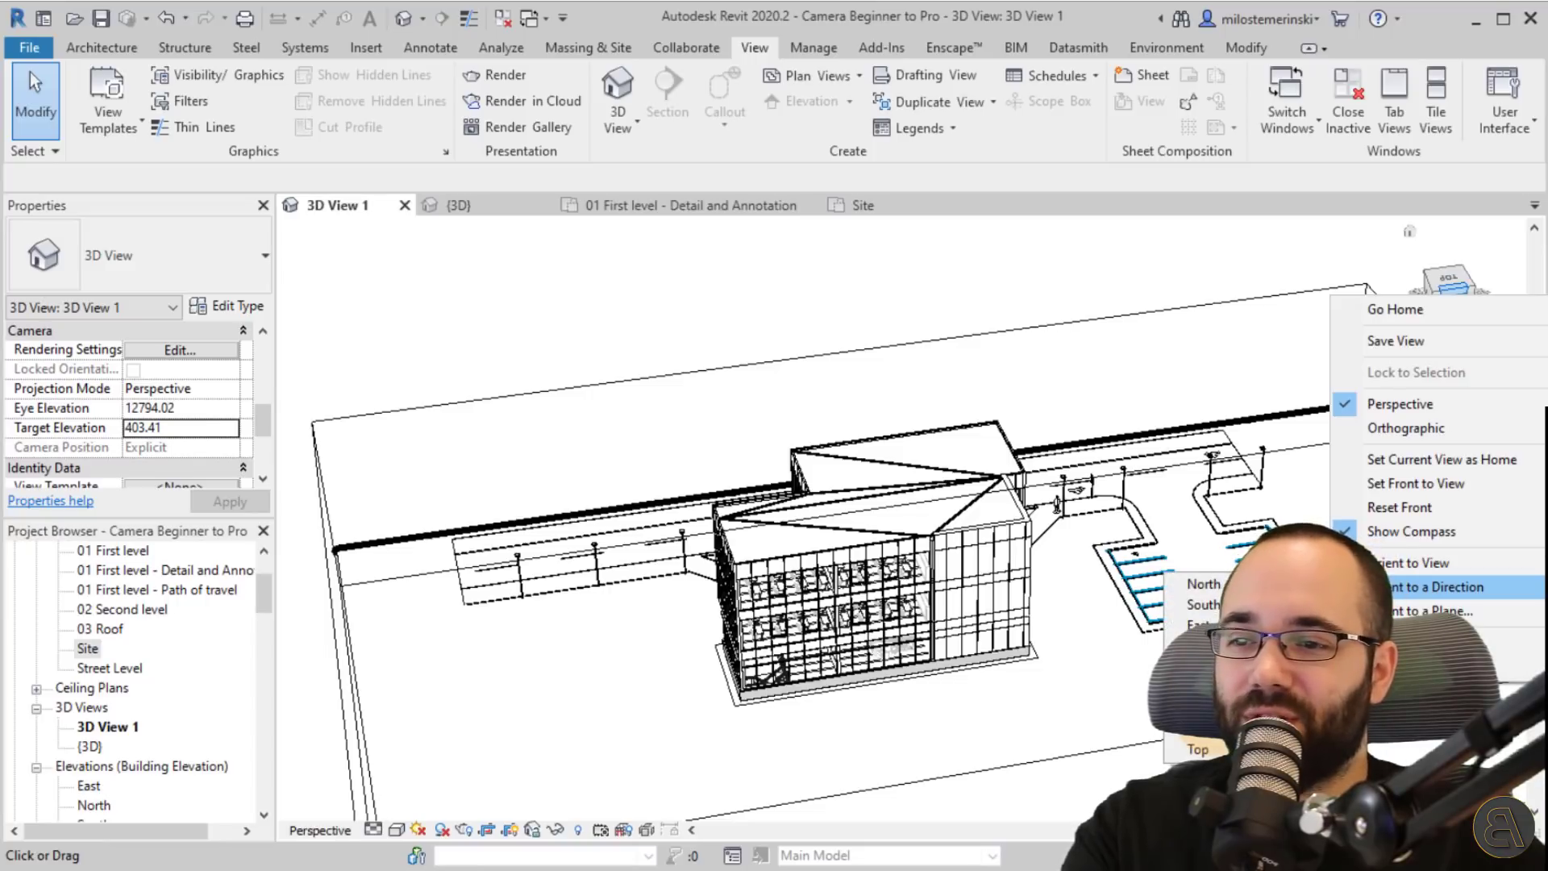
pyautogui.click(1207, 724)
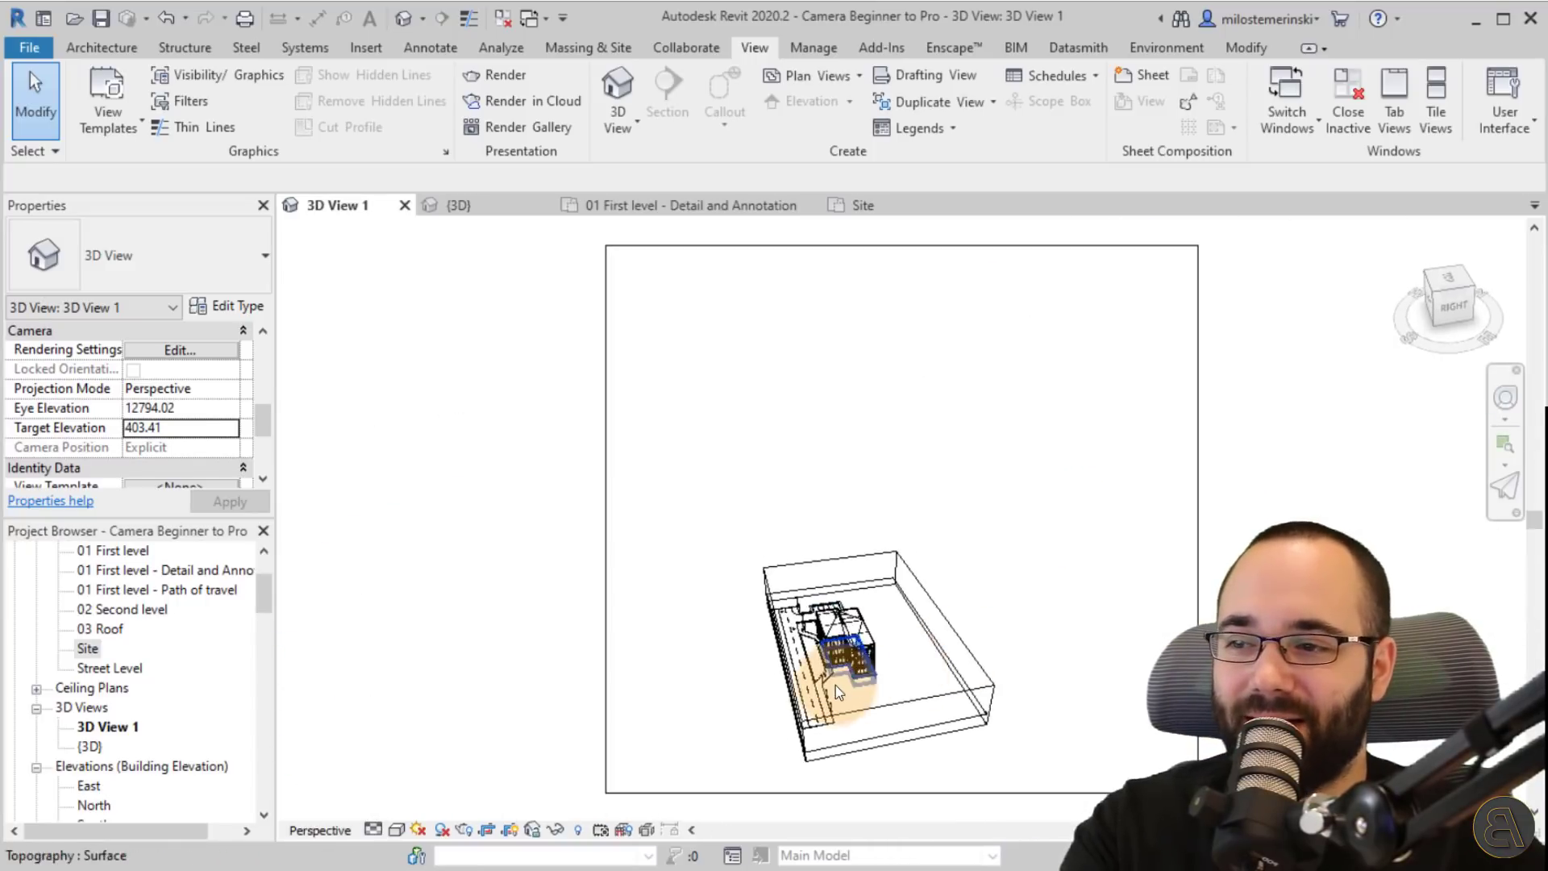
pyautogui.scroll(5, 835, 684)
pyautogui.scroll(2, 837, 681)
pyautogui.scroll(-5, 991, 510)
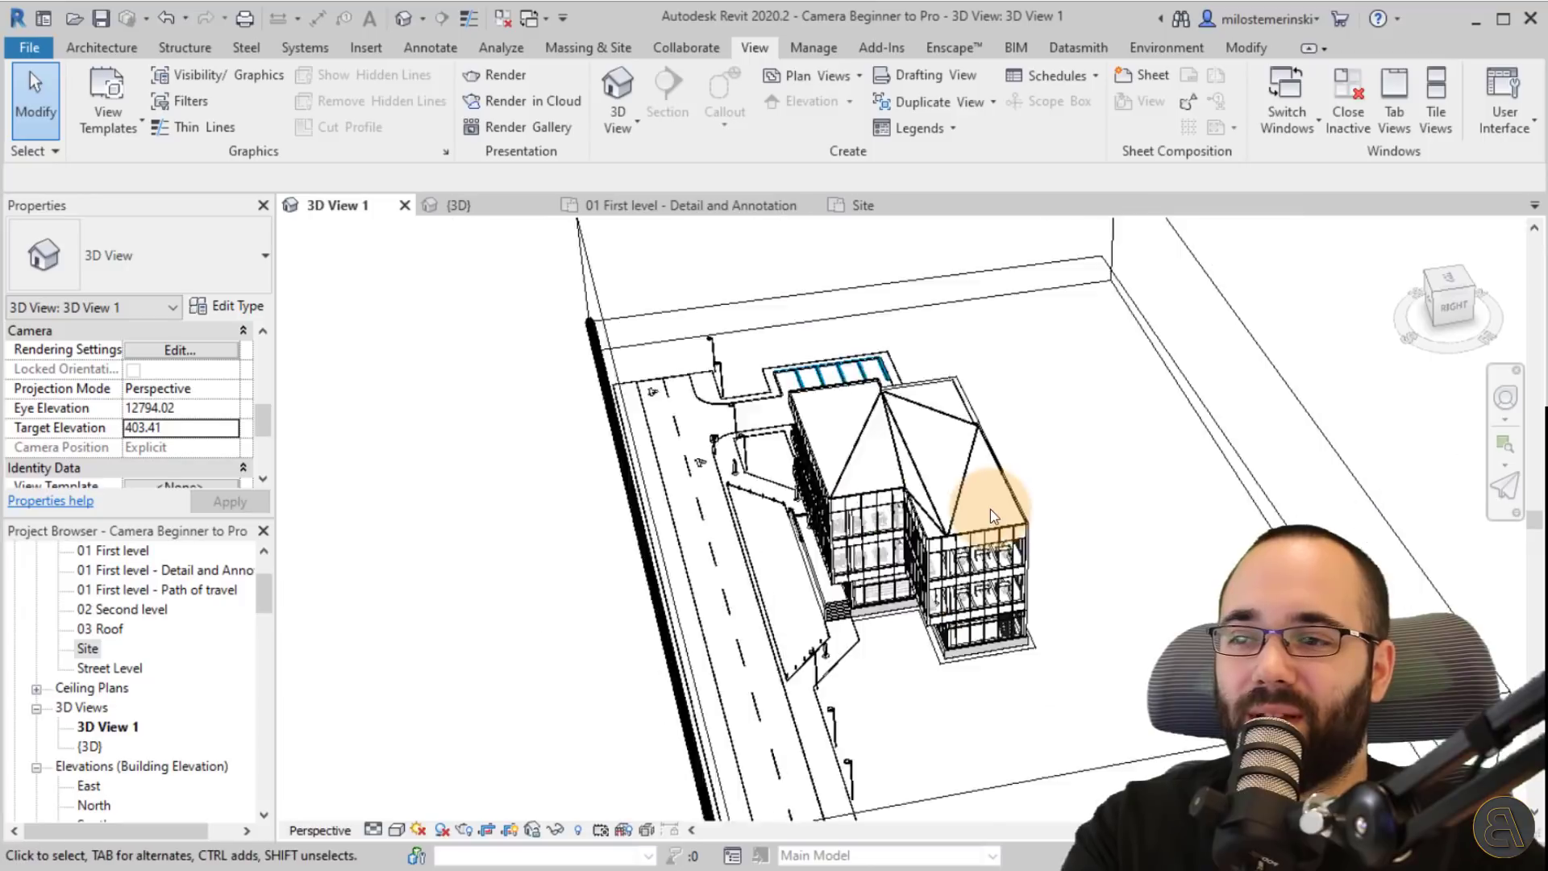
pyautogui.click(1000, 506)
pyautogui.click(1037, 466)
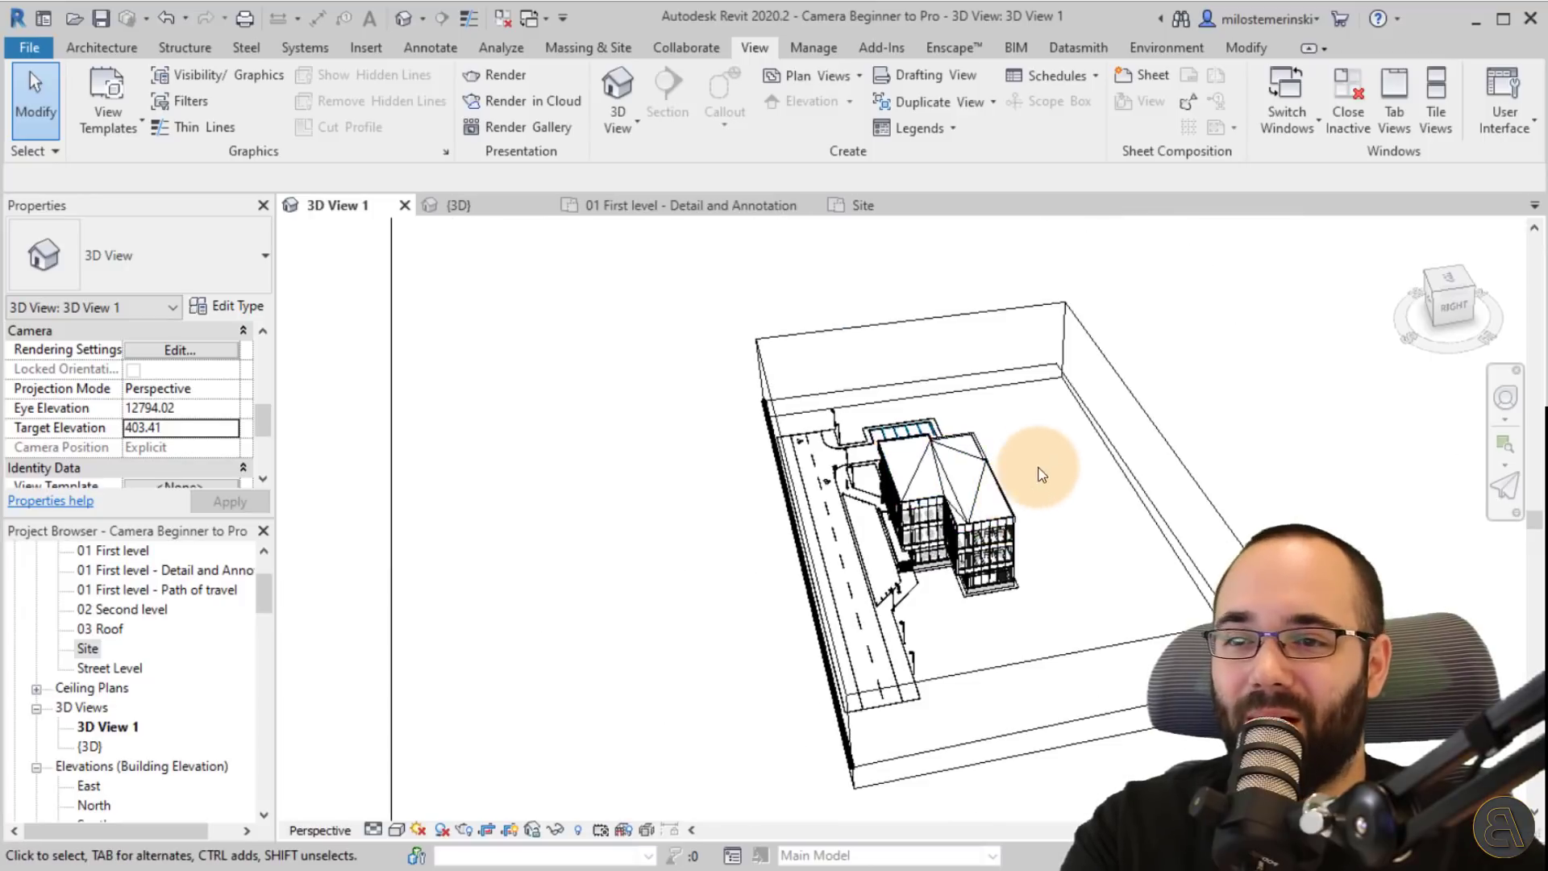
# - Orient the perspective view to a named plane, choosing Grid : B as the orientation plane
pyautogui.rightClick(1450, 296)
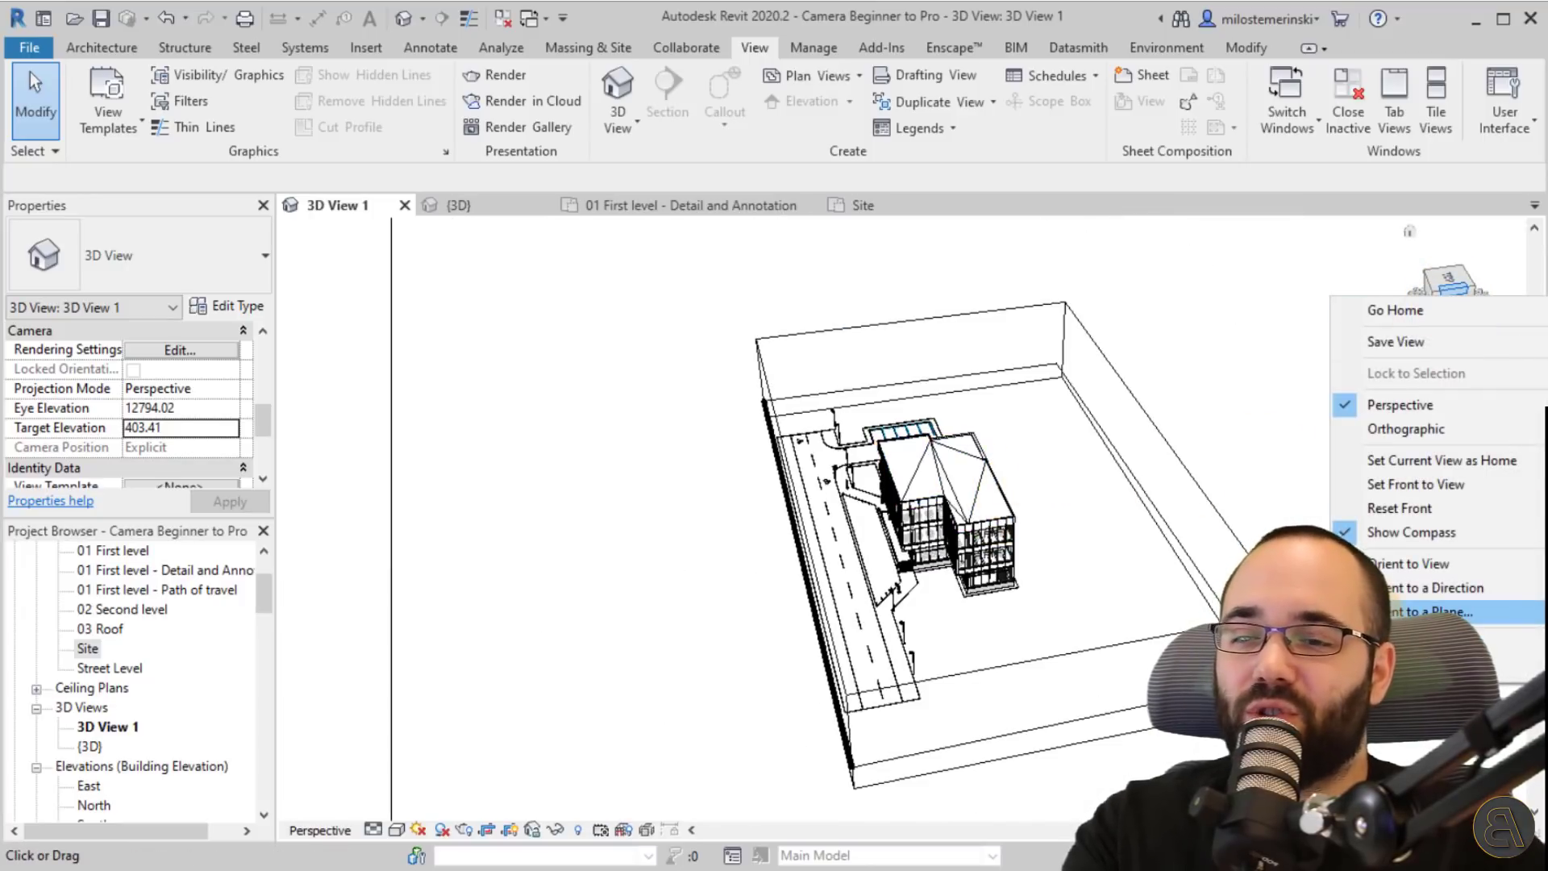
pyautogui.click(1424, 611)
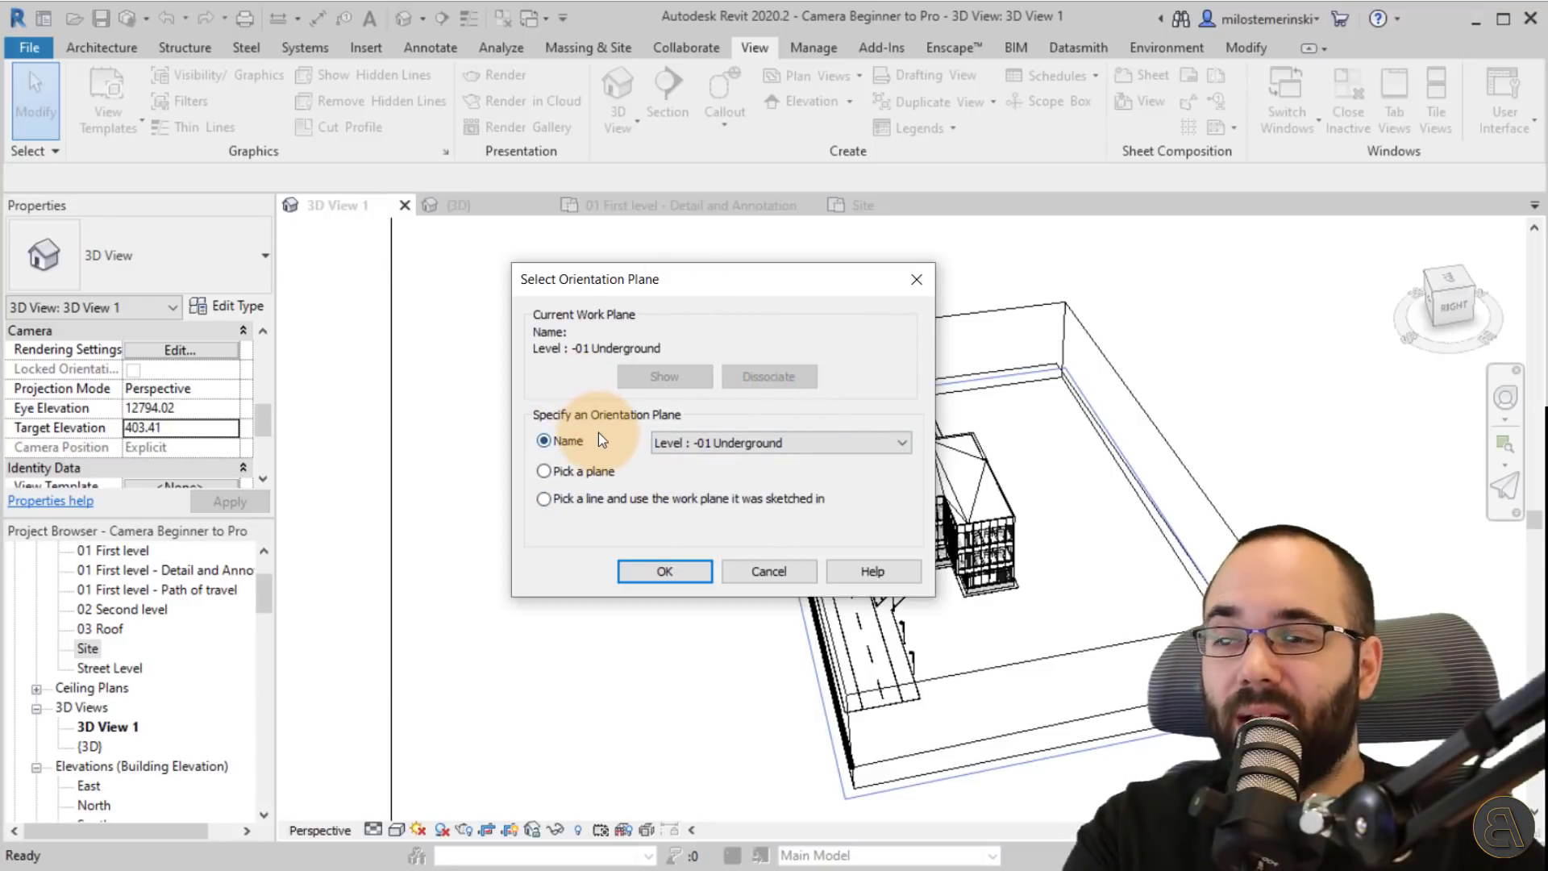
pyautogui.click(679, 444)
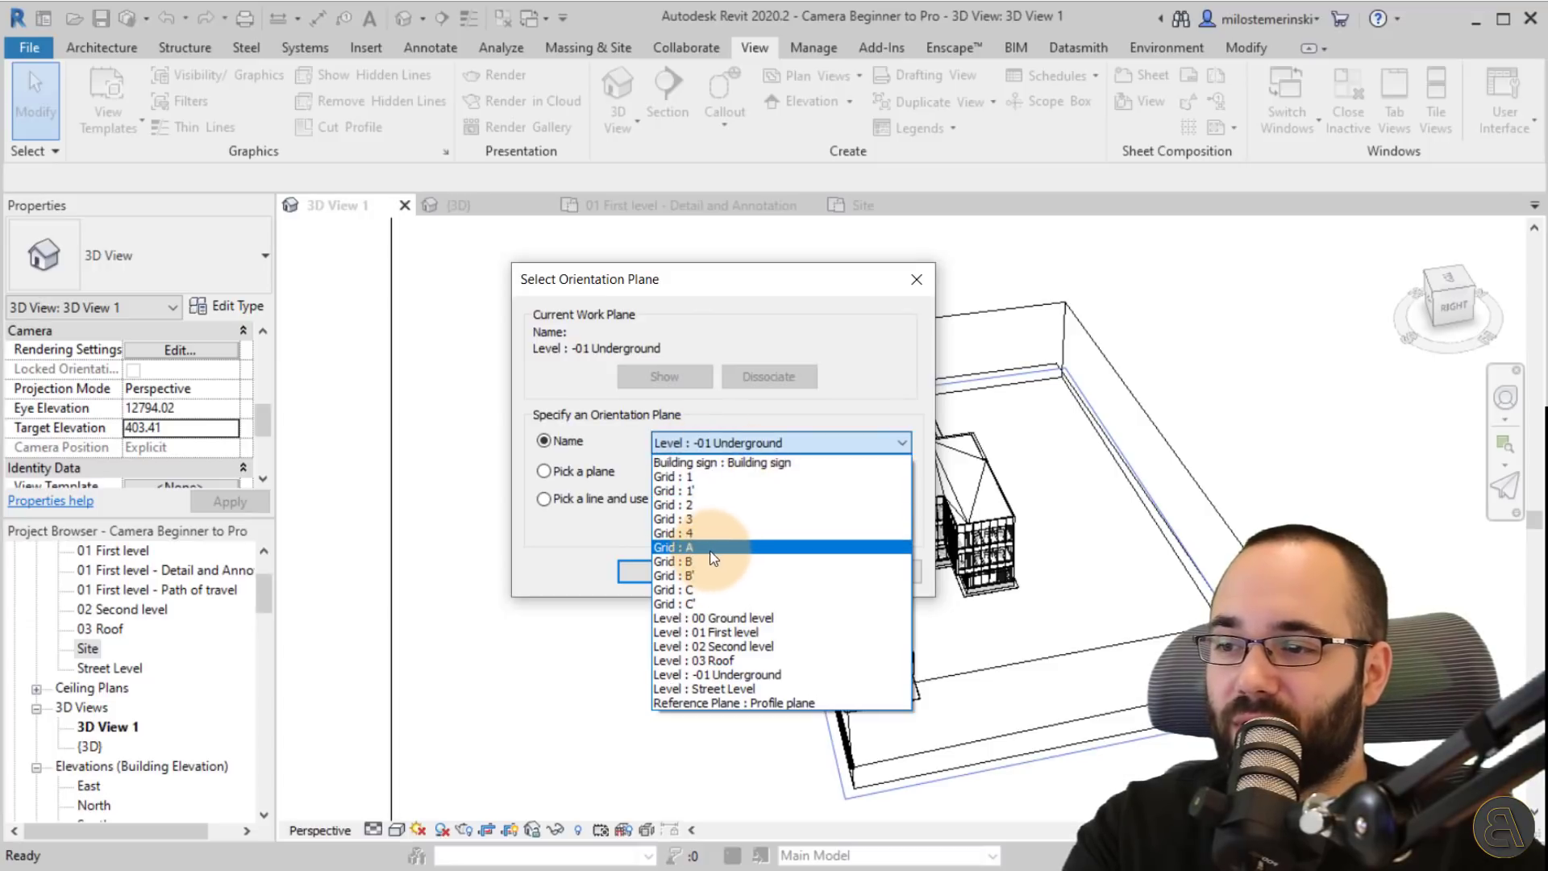
pyautogui.click(722, 564)
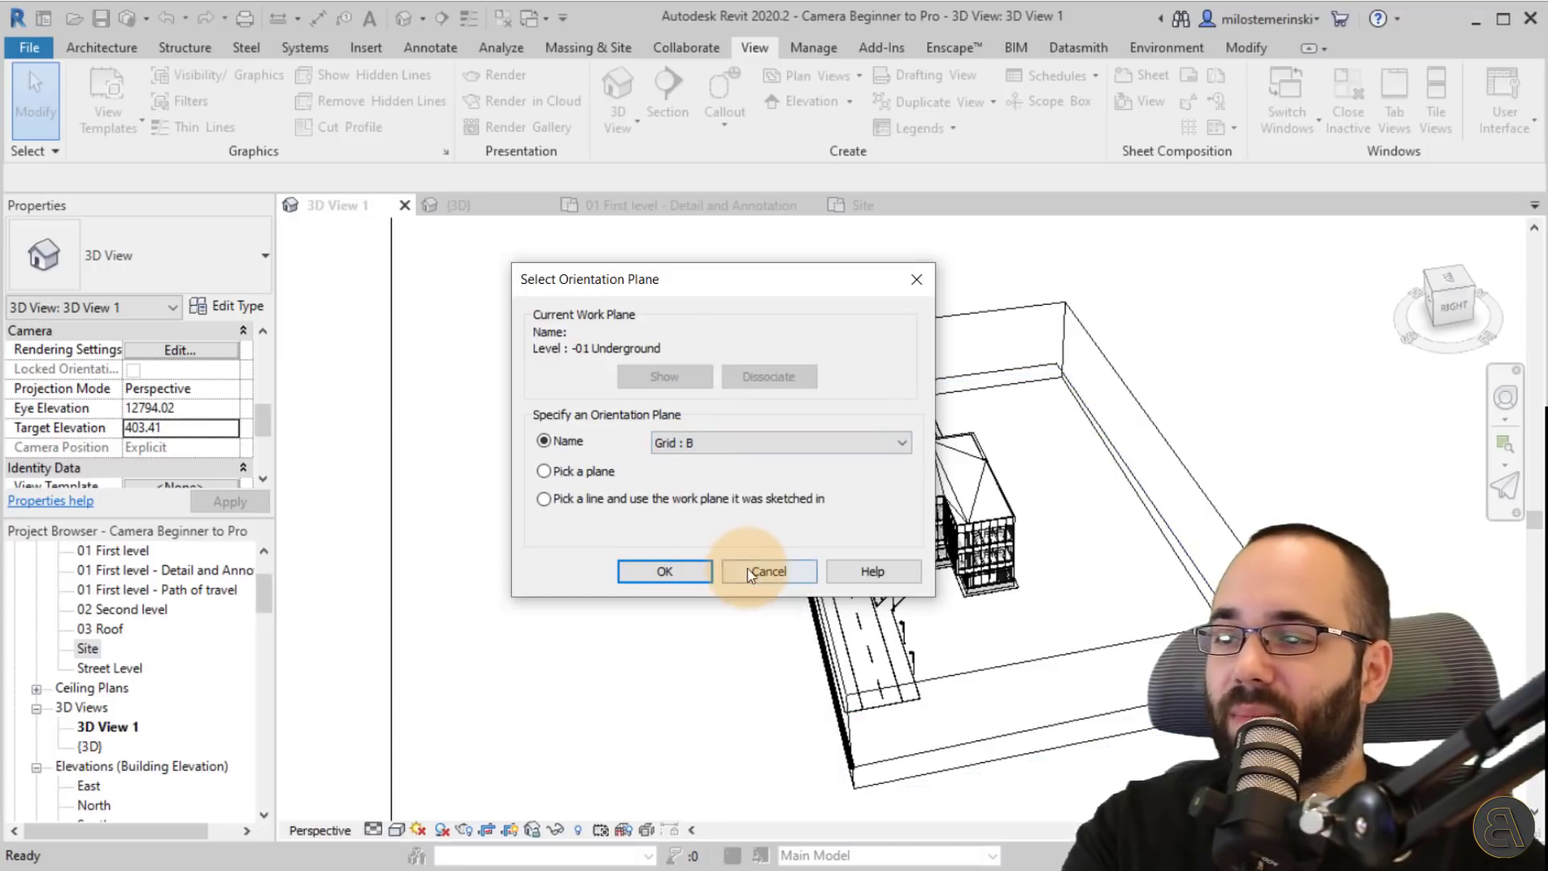
pyautogui.click(674, 567)
pyautogui.scroll(5, 919, 599)
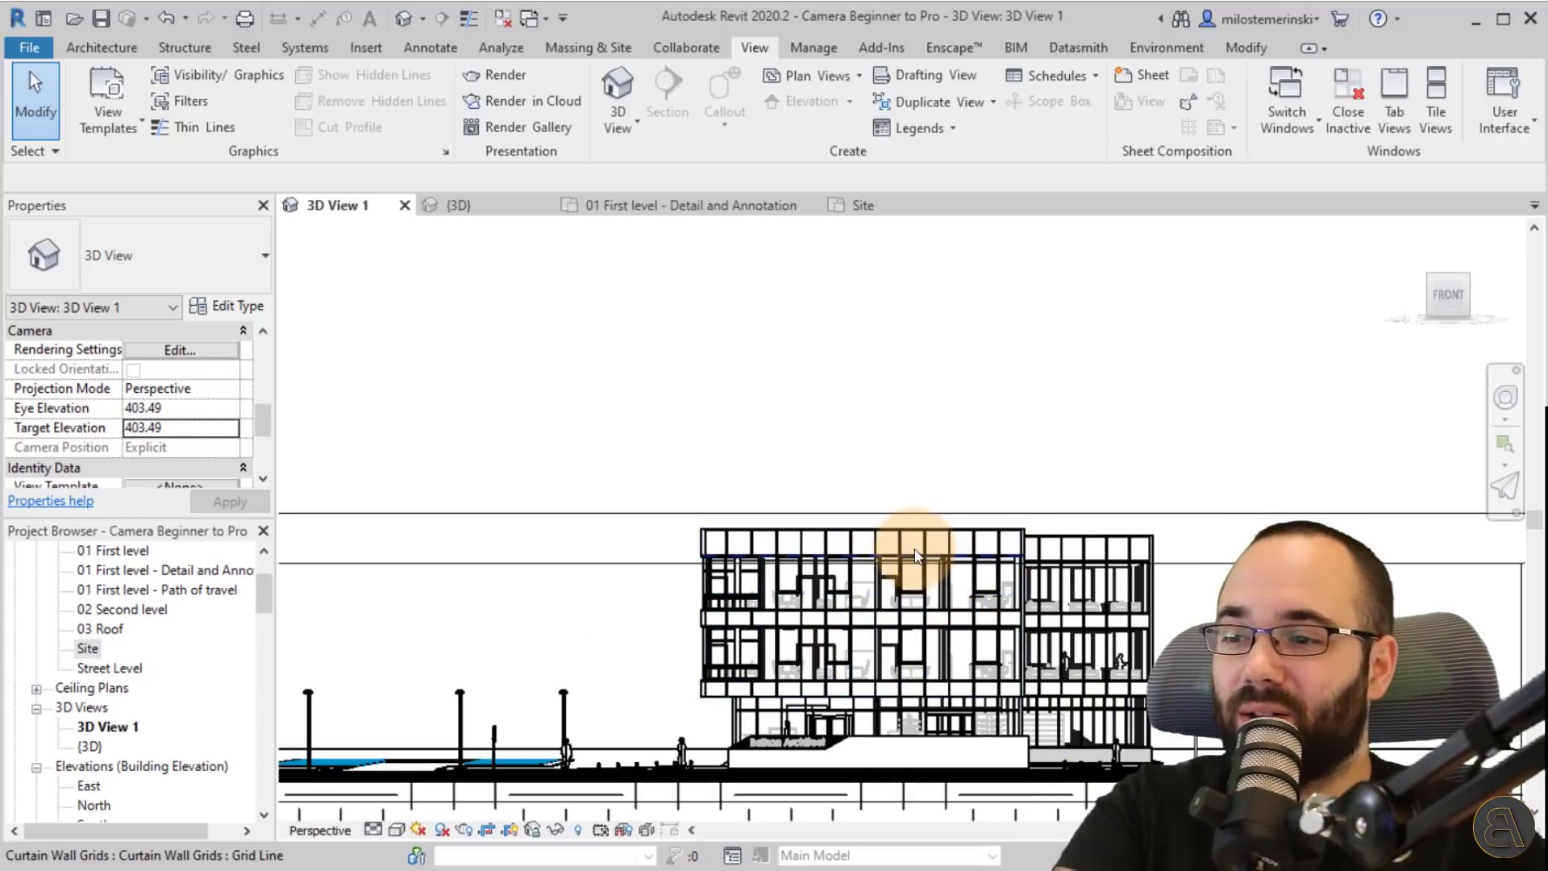
pyautogui.scroll(-5, 857, 403)
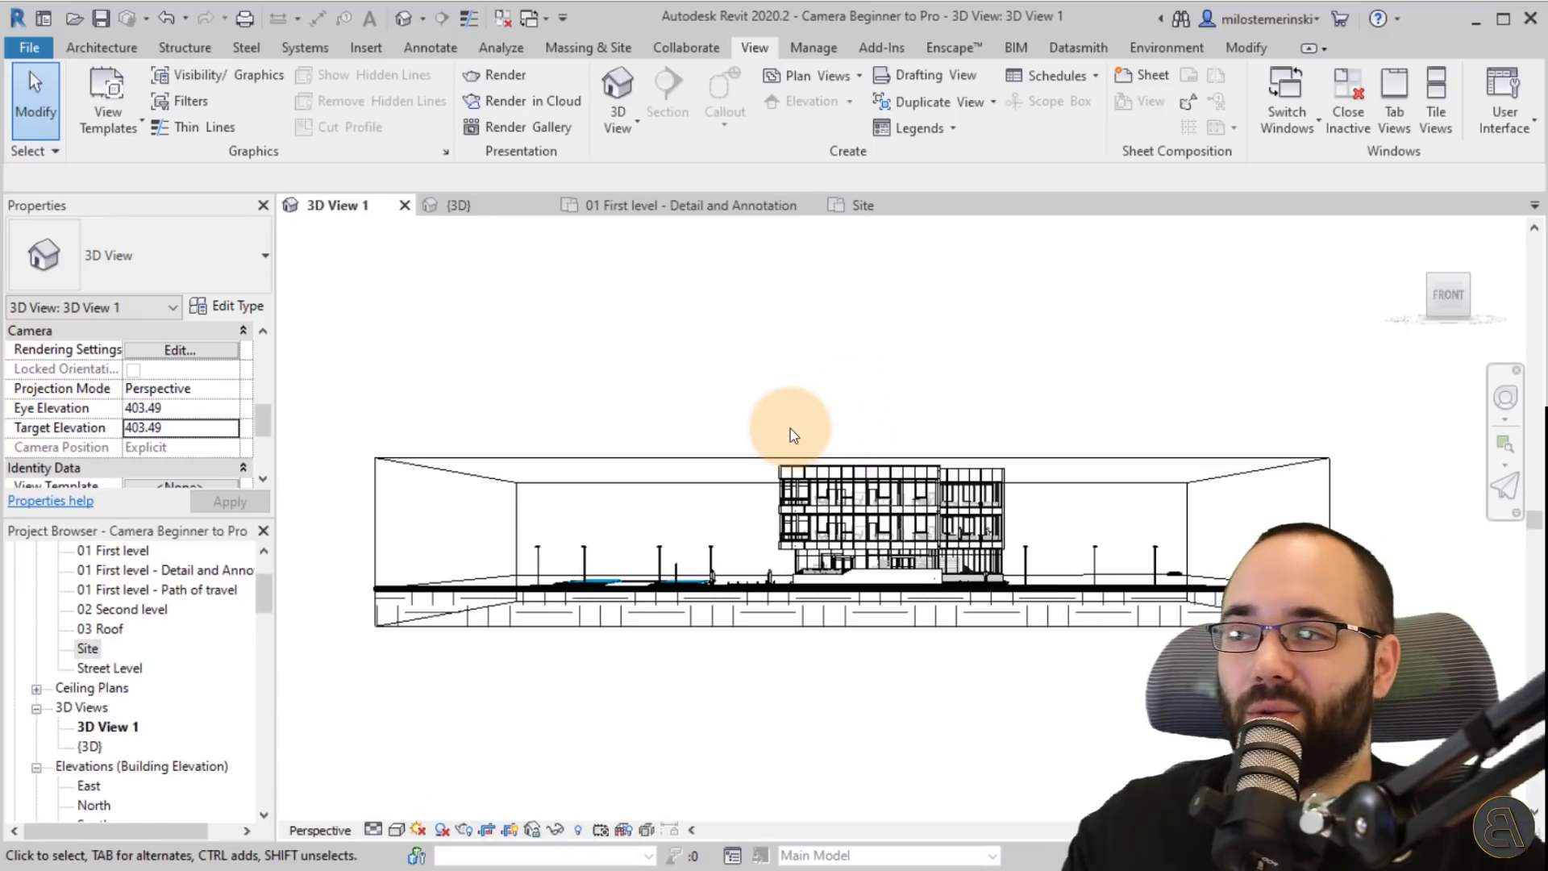
# - Orbit to an elevated view of the building's front-left corner and disable the view's section box
pyautogui.keyDown('shift'); pyautogui.moveTo(791, 428); pyautogui.dragTo(632, 356, button='middle'); pyautogui.keyUp('shift')
pyautogui.click(633, 357)
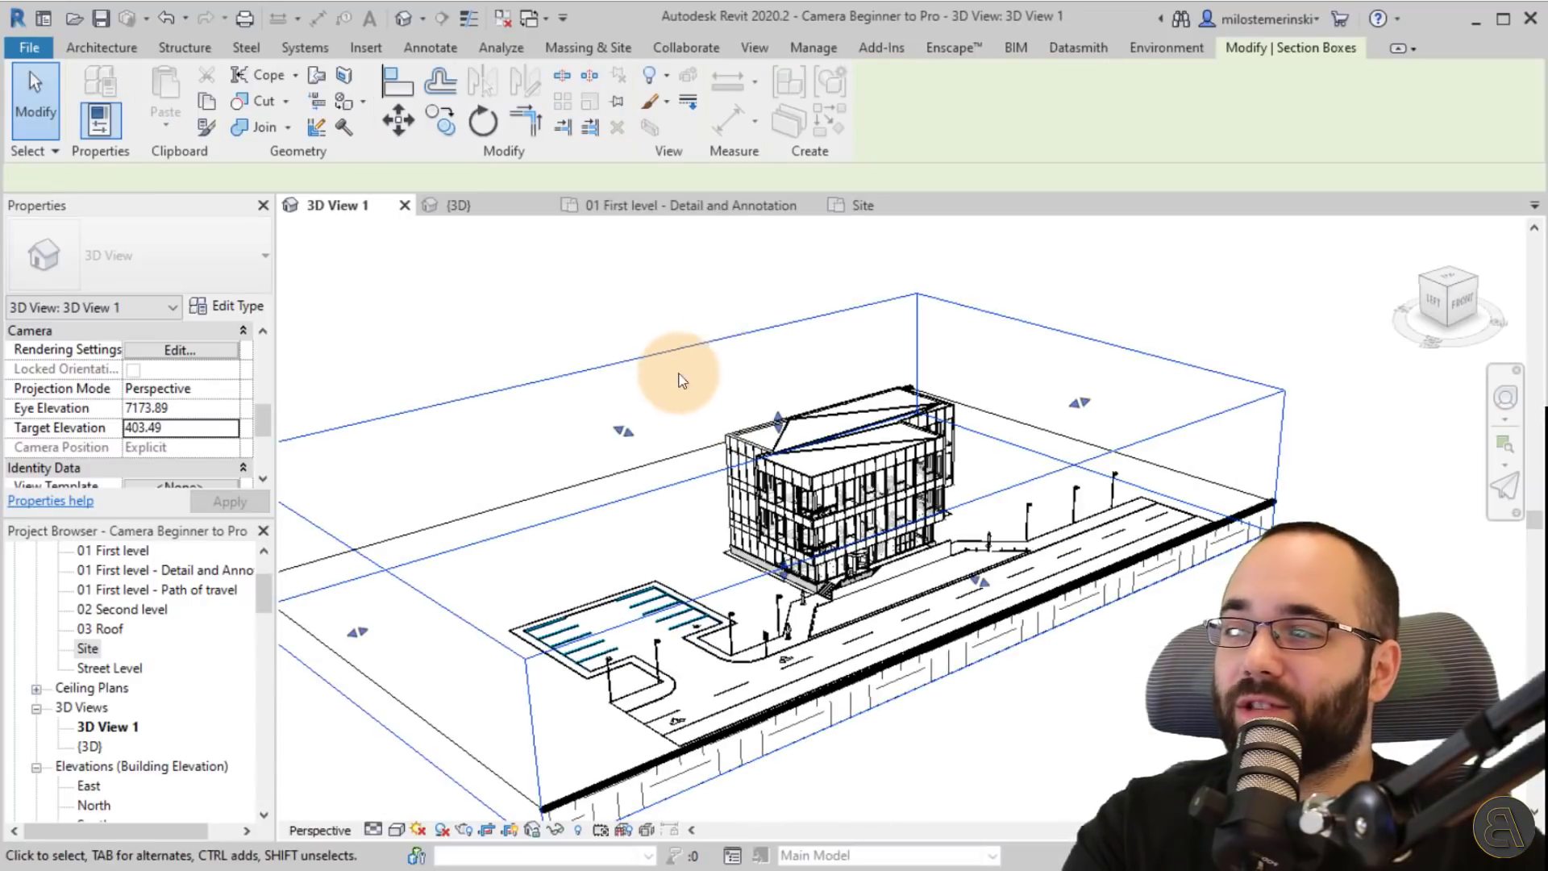
pyautogui.click(743, 374)
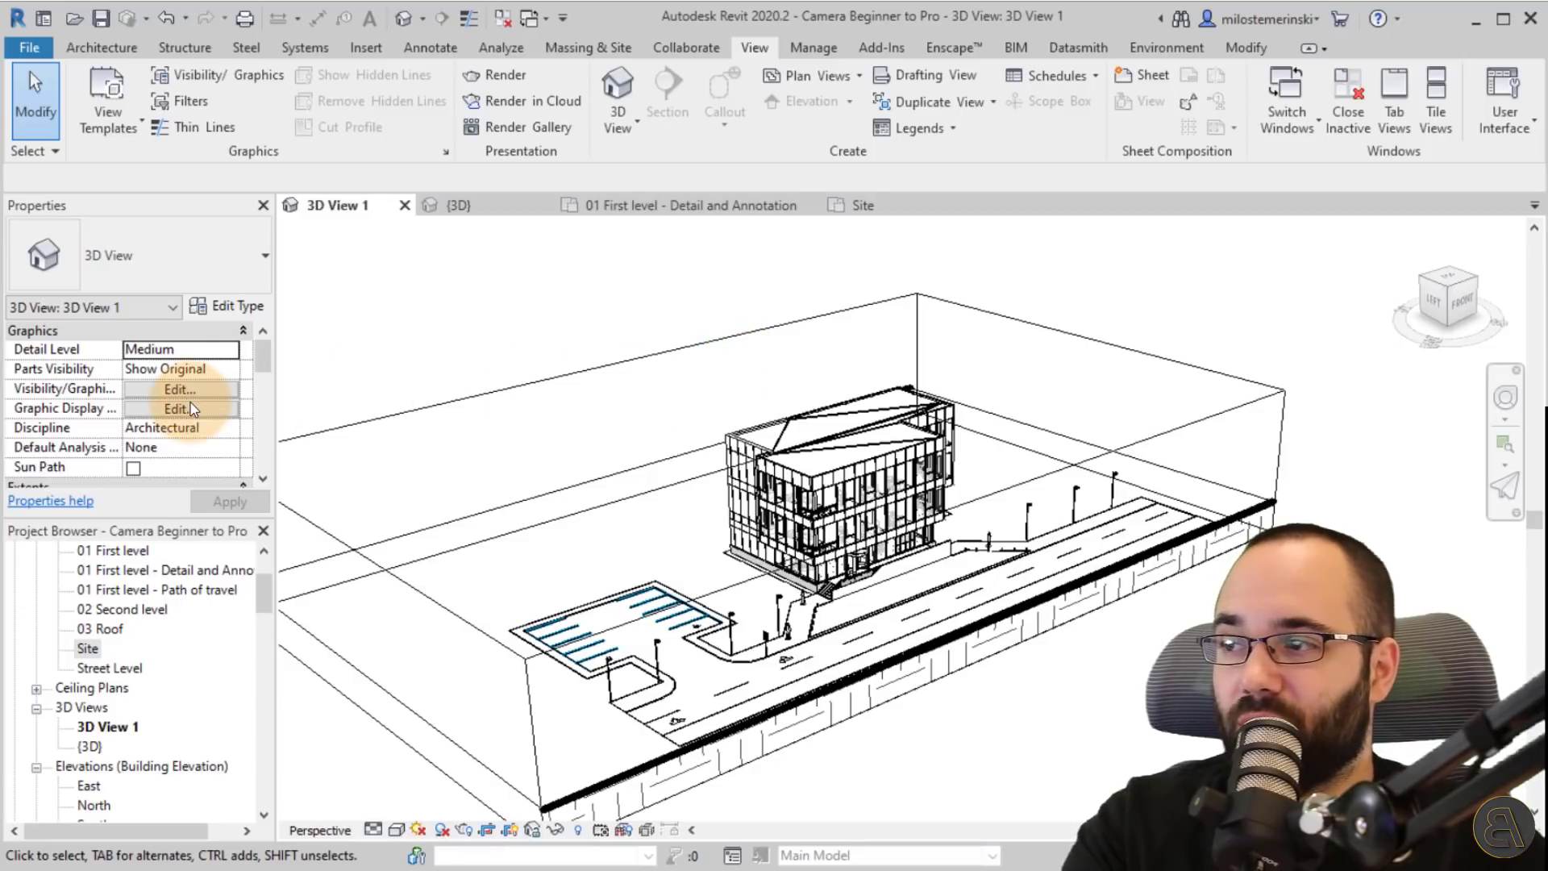
pyautogui.scroll(-2, 190, 403)
pyautogui.scroll(-3, 190, 403)
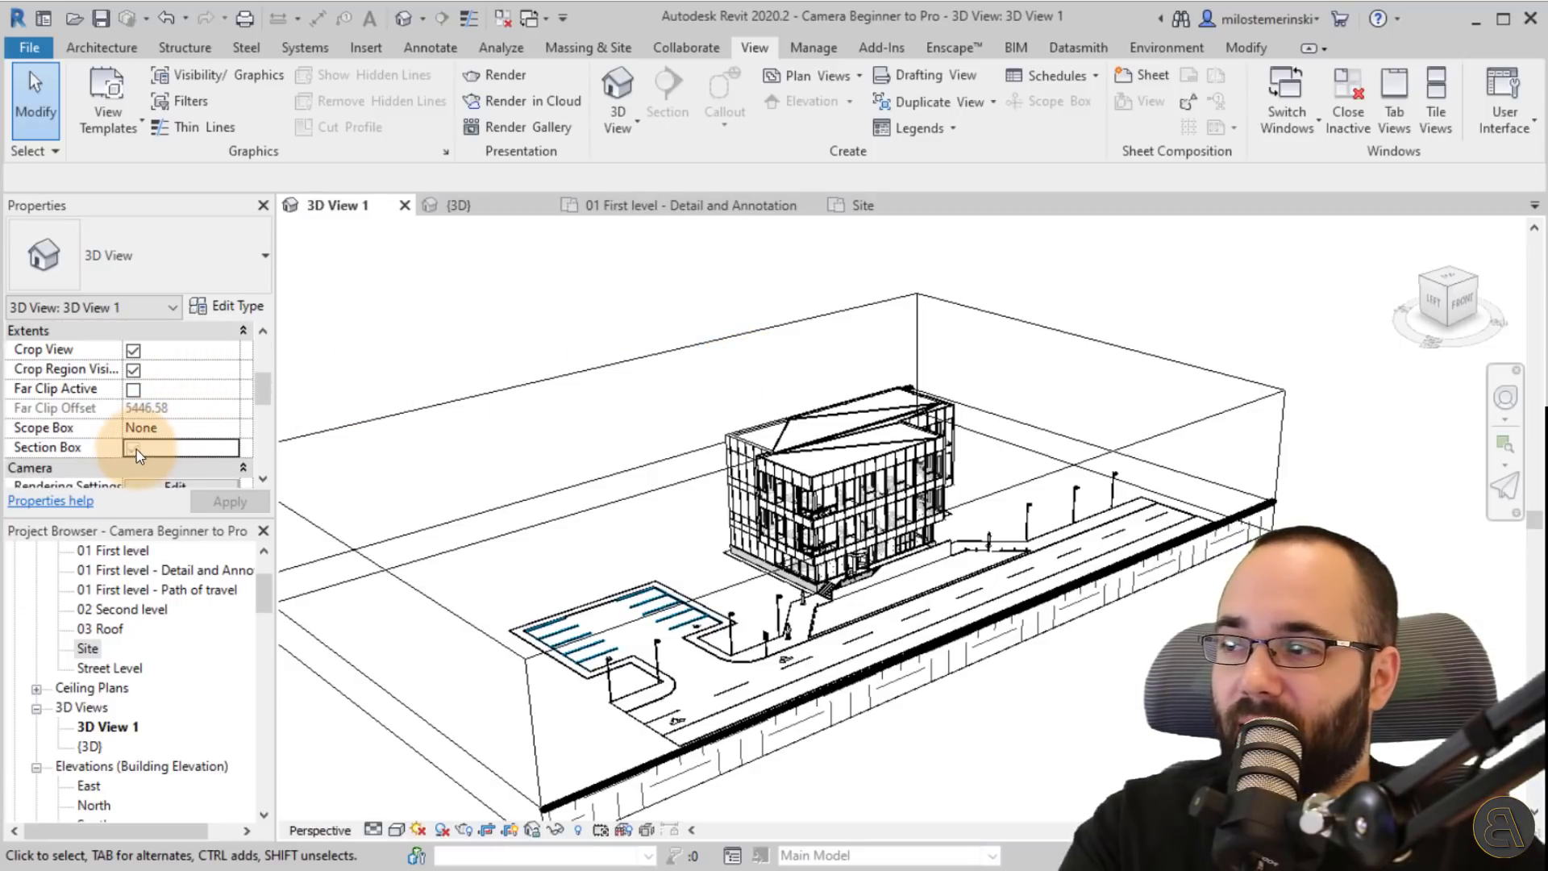